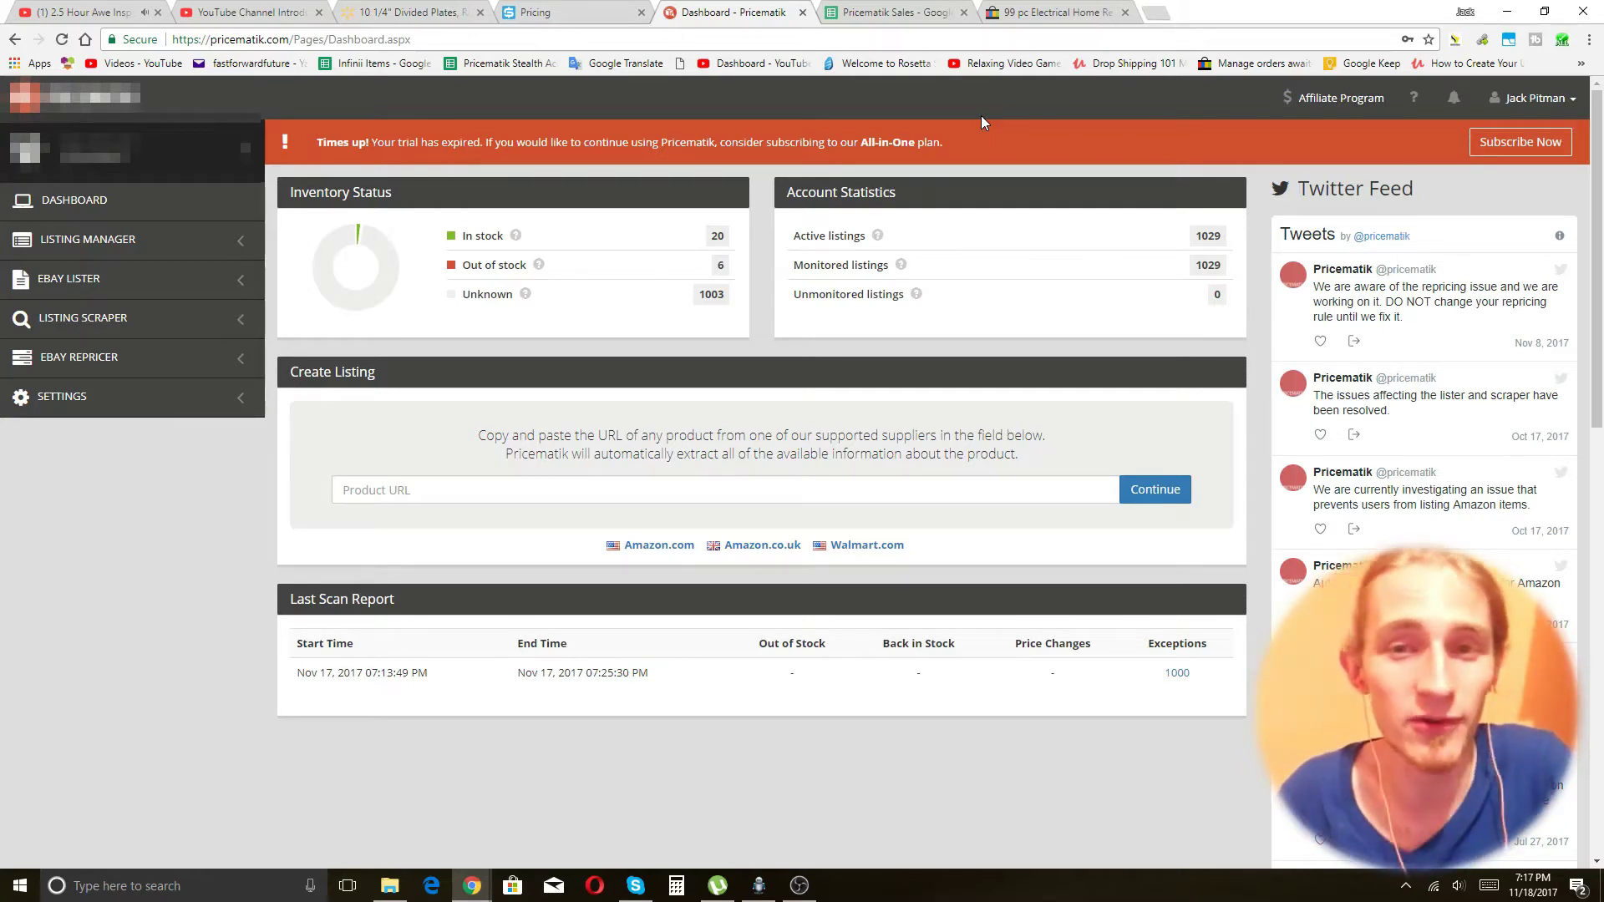
# Examine the fee columns and the Profit BC and Profit + CB columns in the Pricematik Sales spreadsheet
pyautogui.click(877, 12)
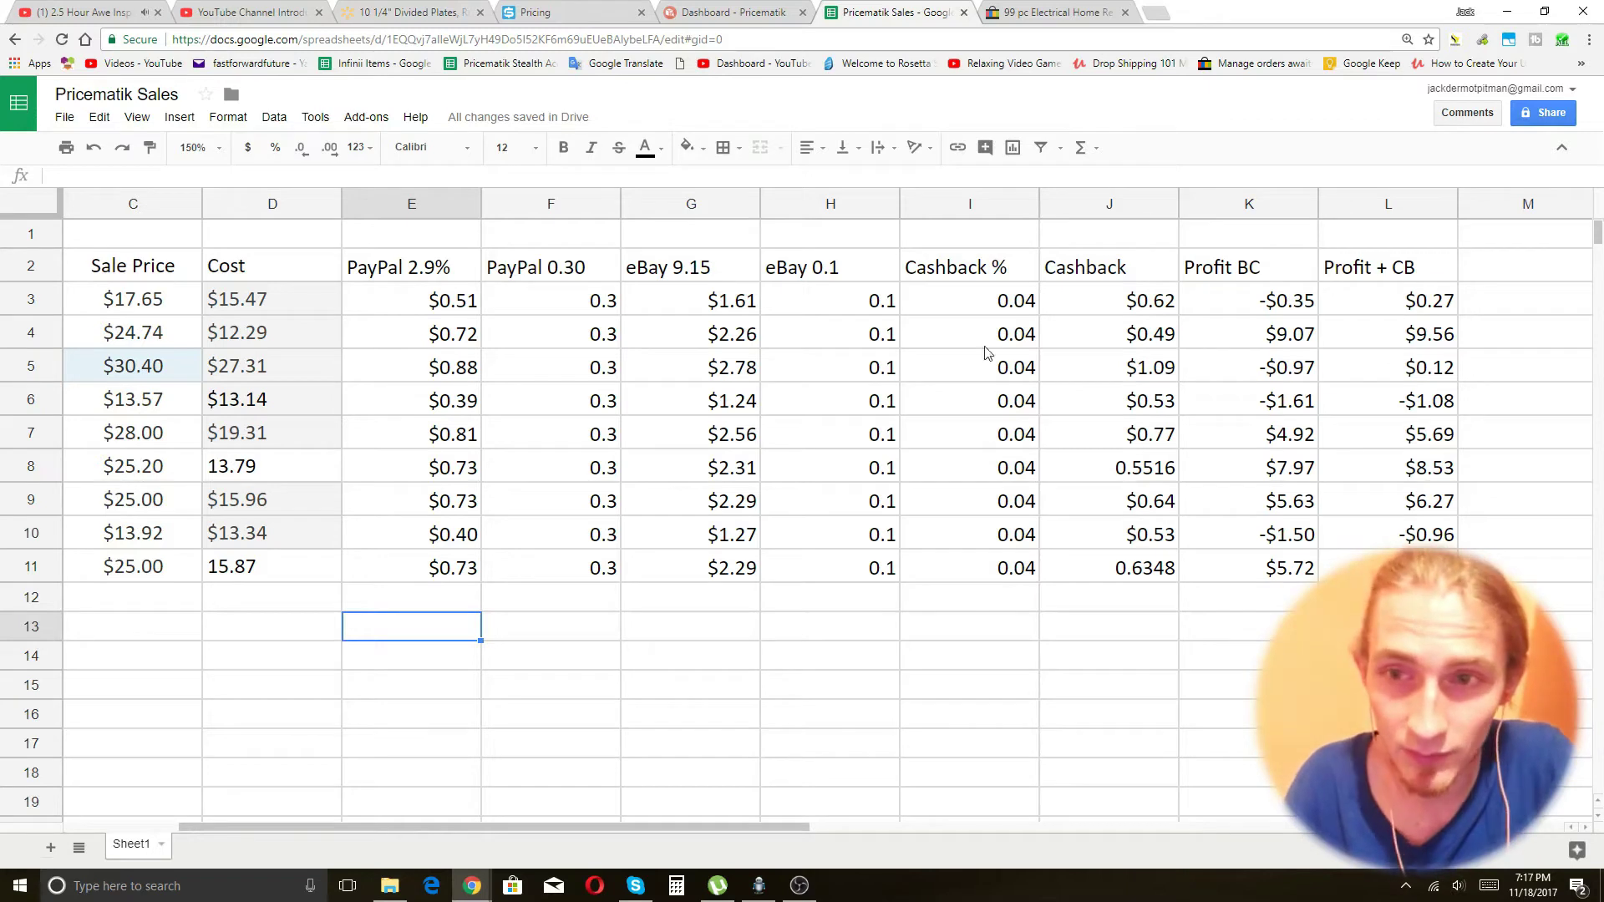
pyautogui.click(1272, 304)
pyautogui.moveTo(1276, 376); pyautogui.dragTo(1296, 576)
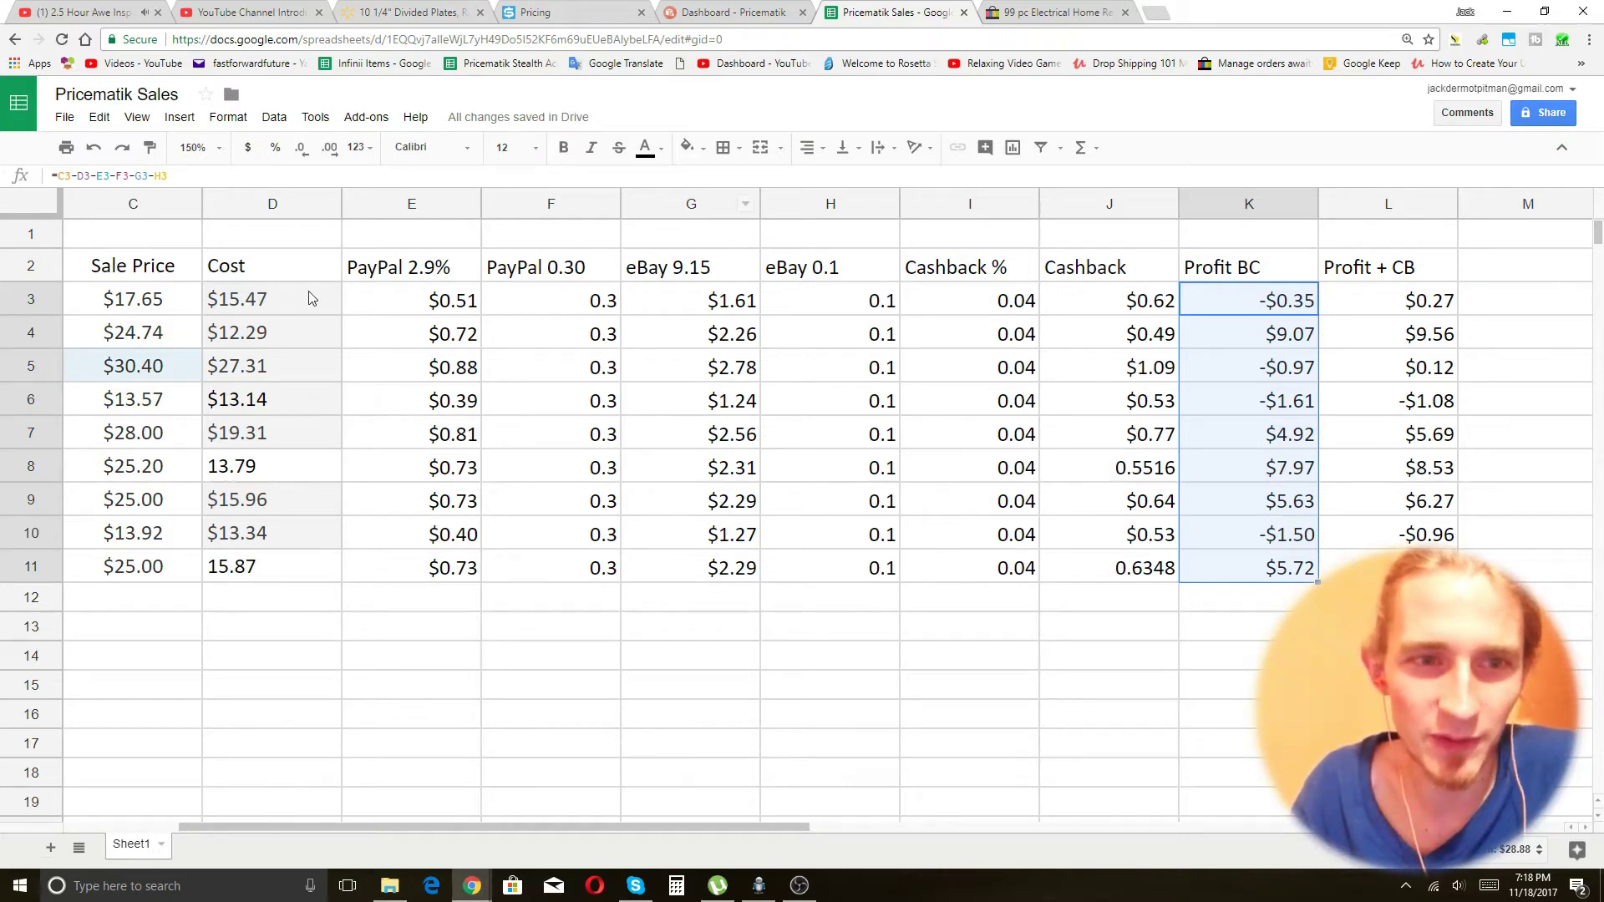
pyautogui.click(1156, 417)
pyautogui.click(367, 334)
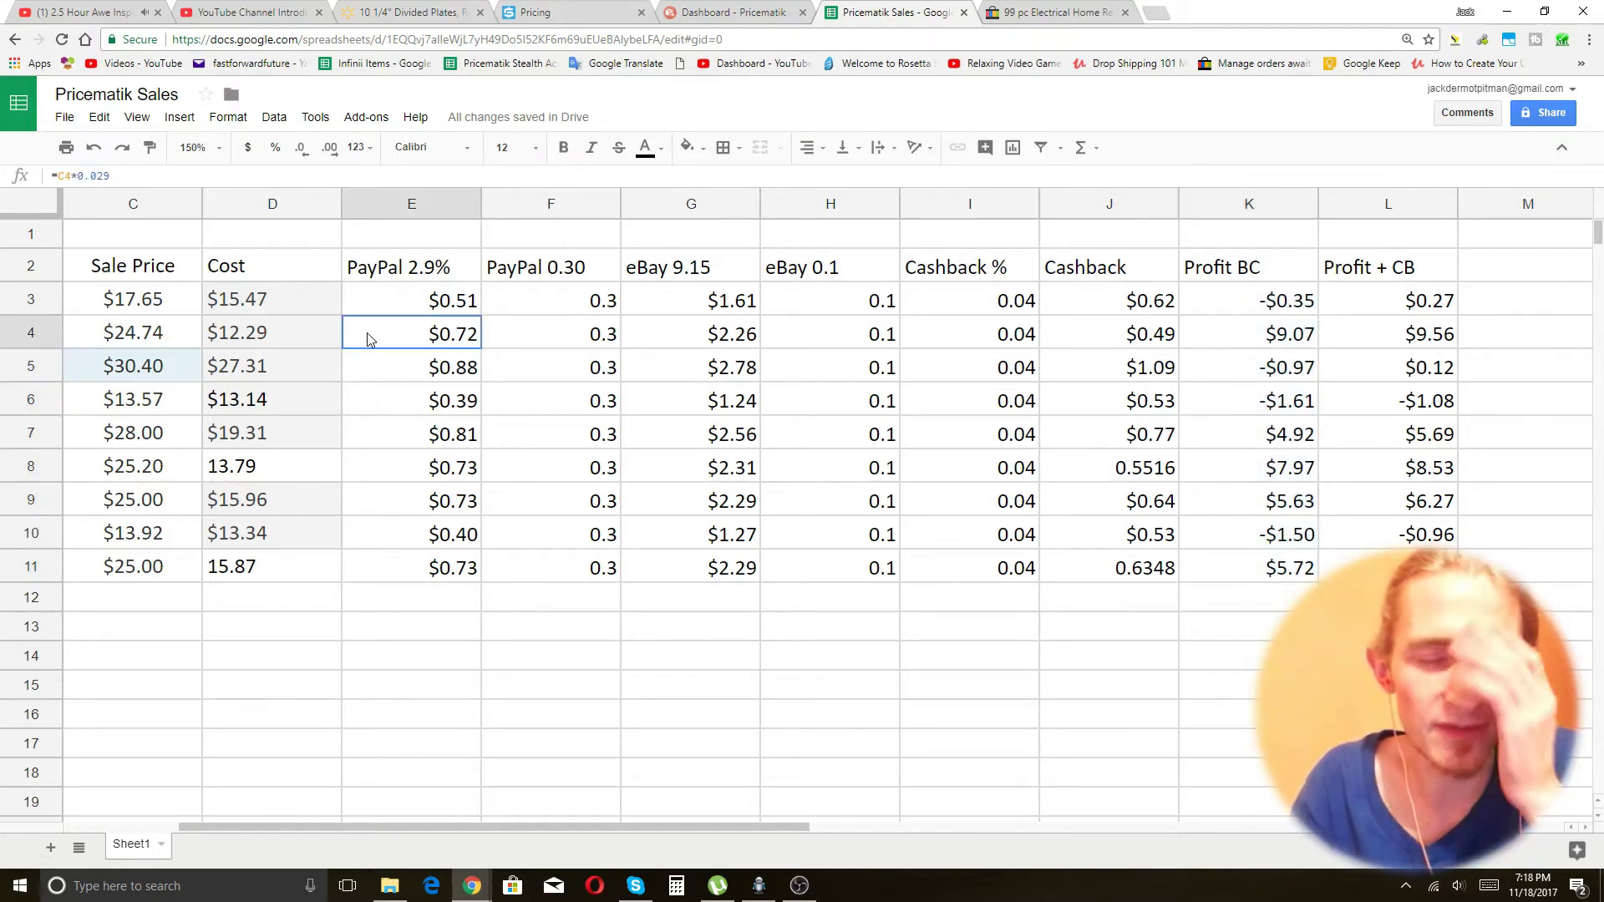
pyautogui.click(532, 281)
pyautogui.click(673, 302)
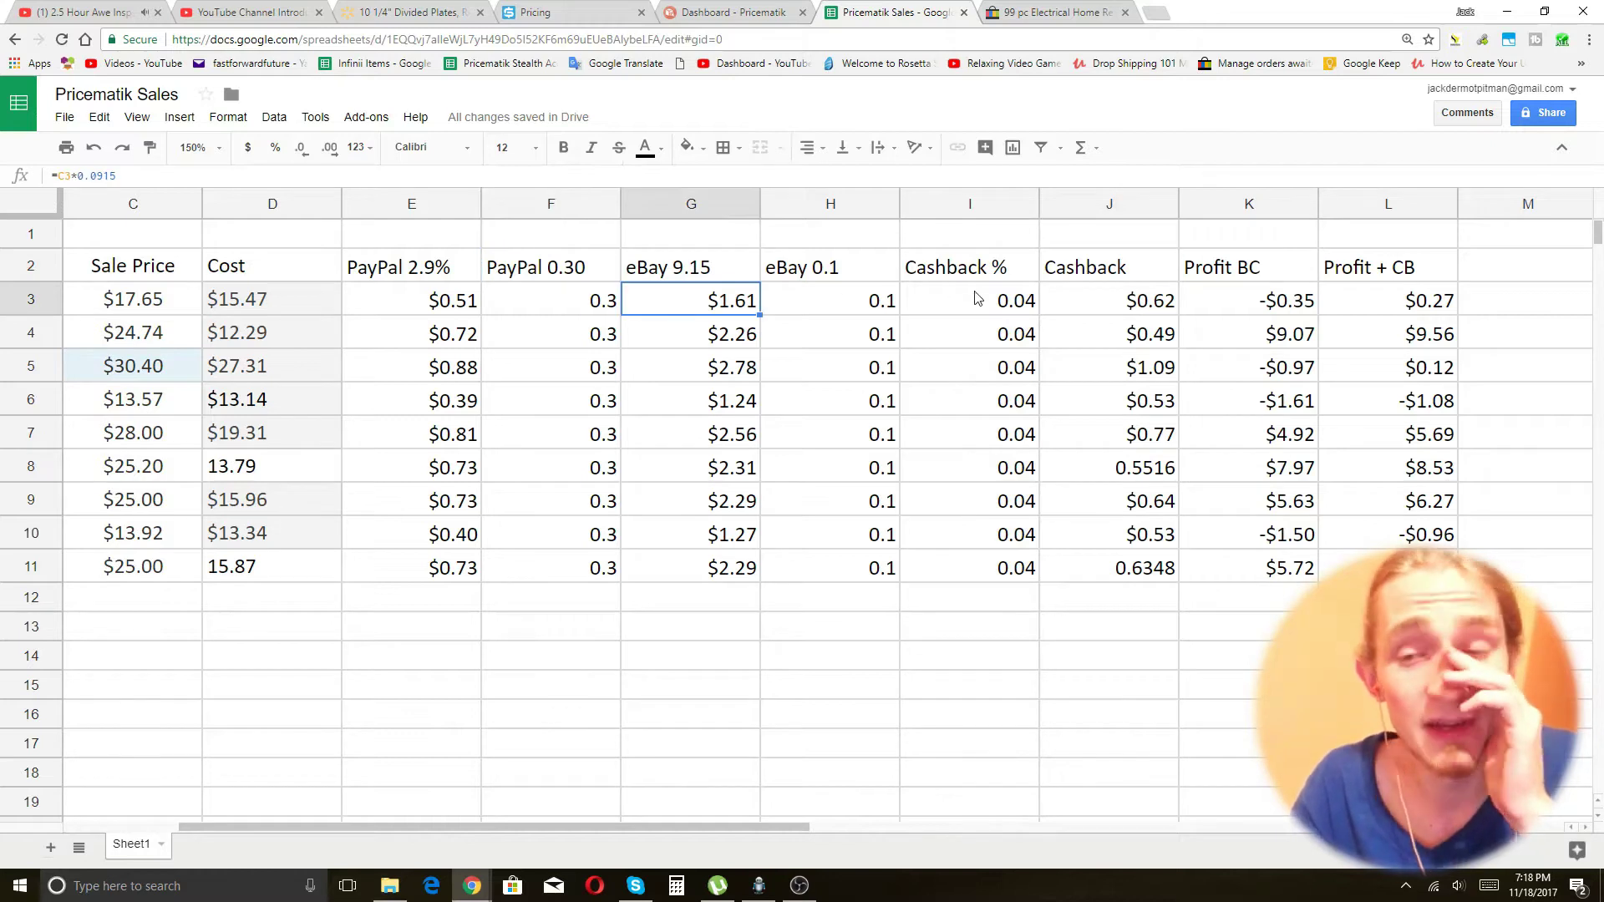
pyautogui.moveTo(1274, 301); pyautogui.dragTo(1286, 567)
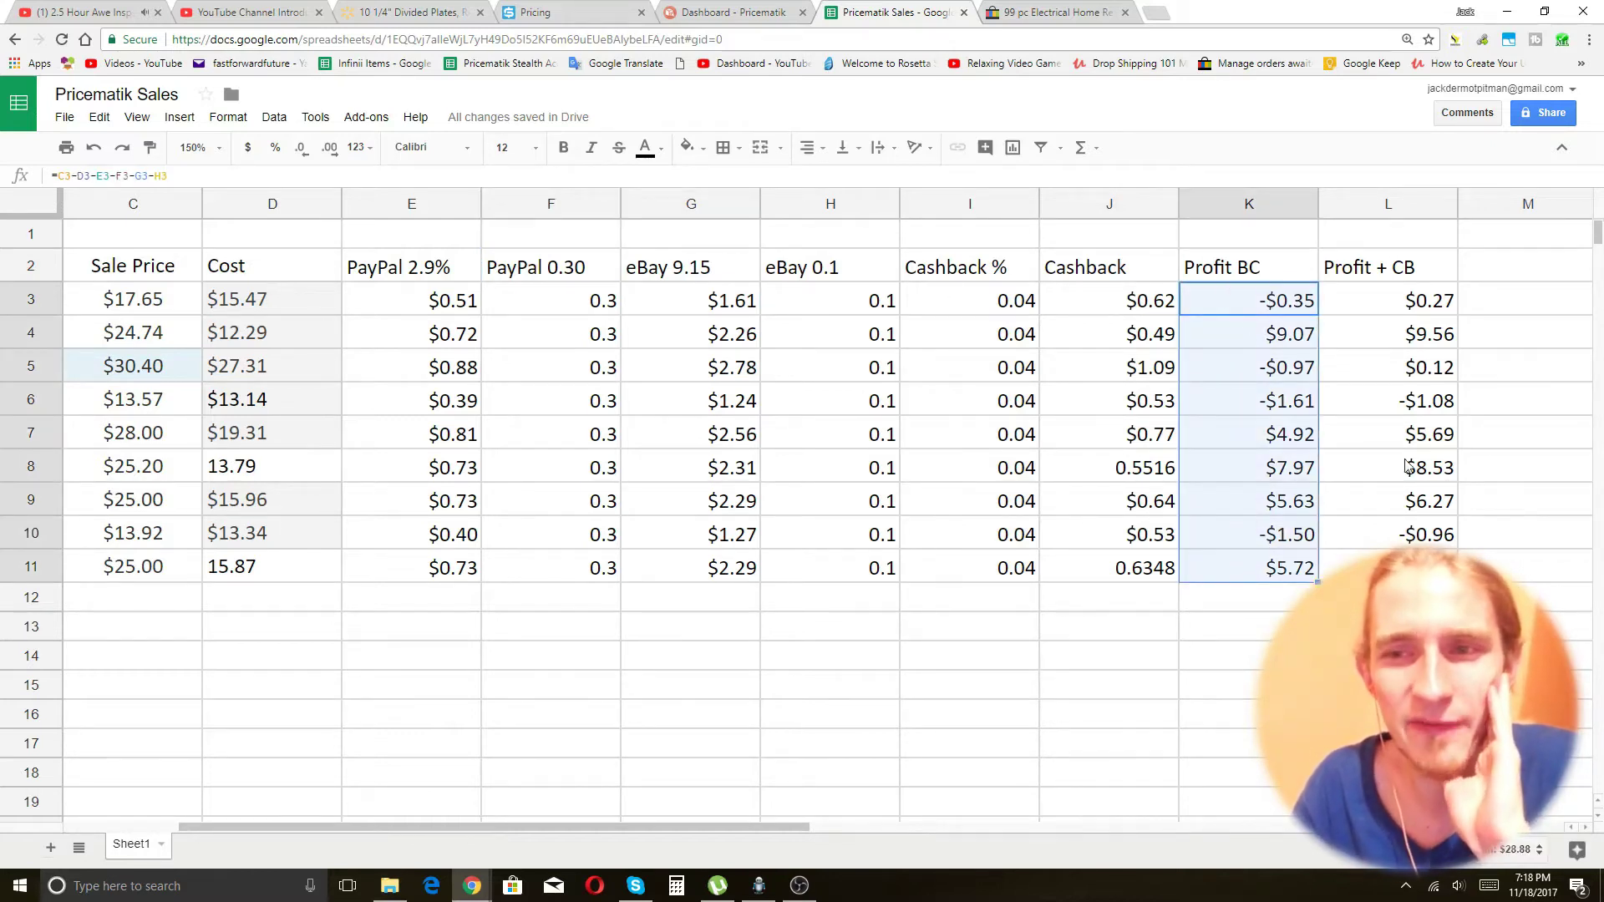
pyautogui.moveTo(1403, 309); pyautogui.dragTo(1407, 568)
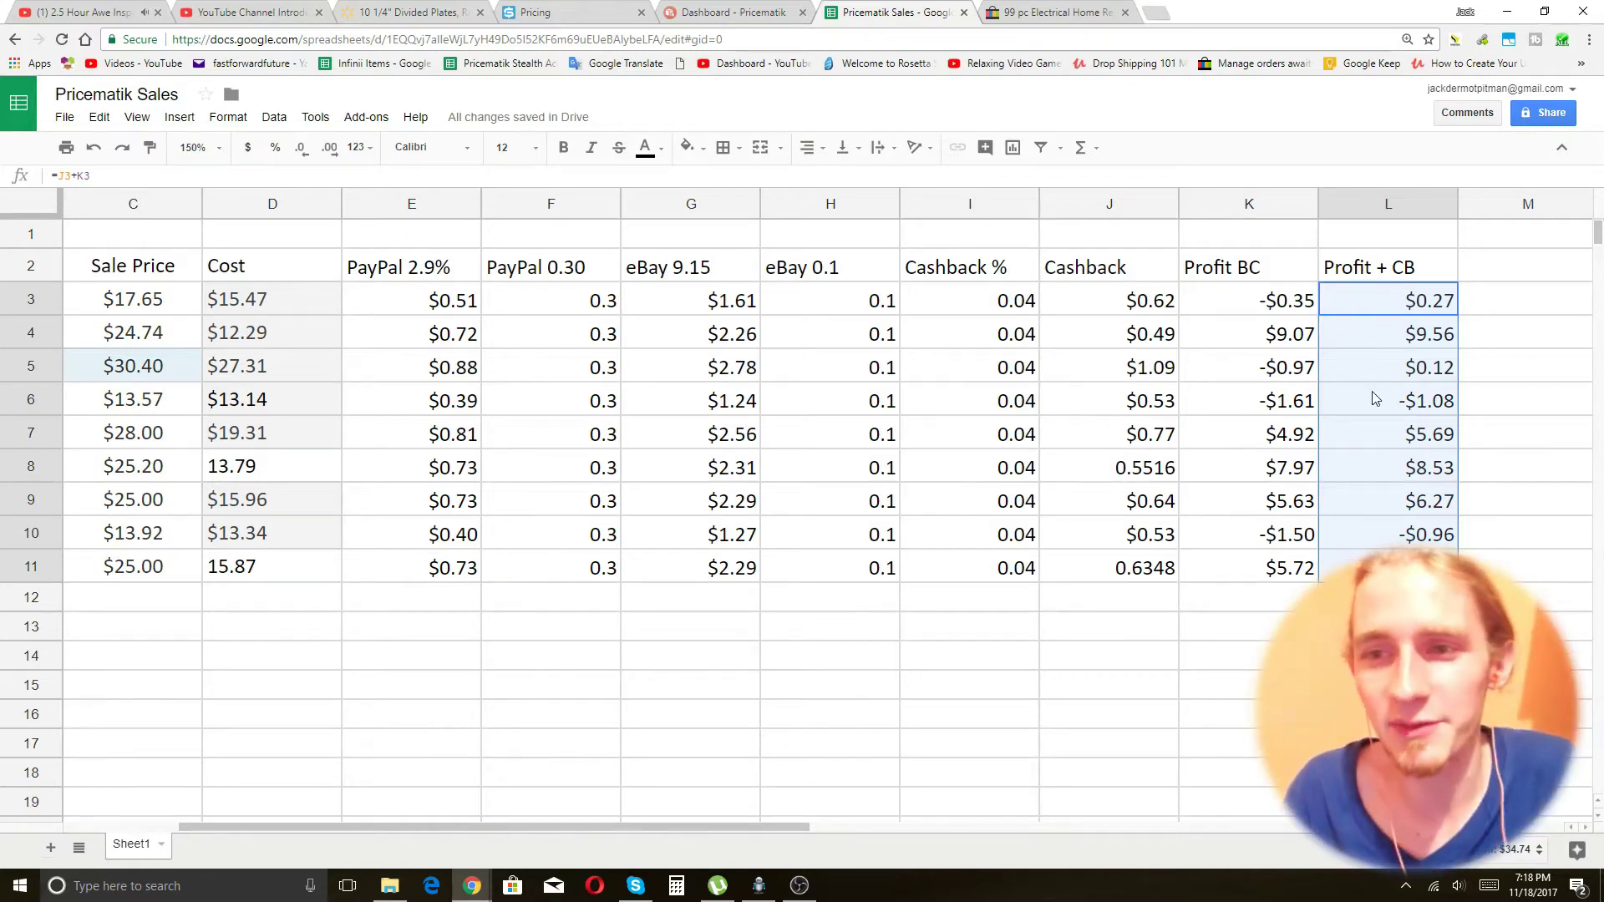
pyautogui.moveTo(1293, 299); pyautogui.dragTo(1300, 569)
pyautogui.click(1299, 574)
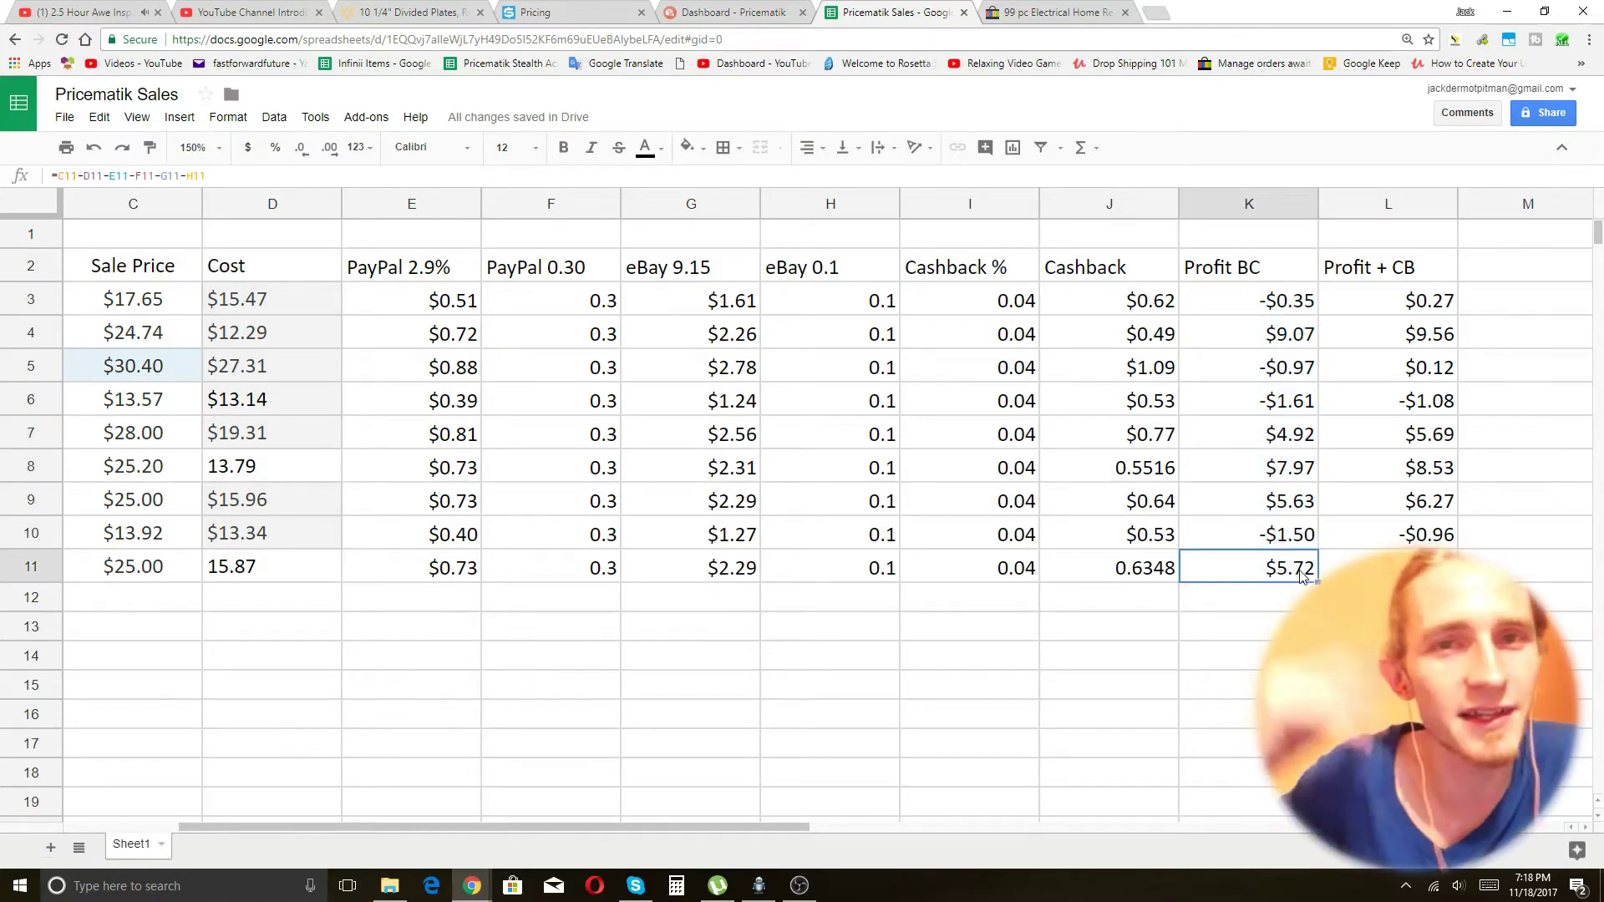
pyautogui.click(1297, 409)
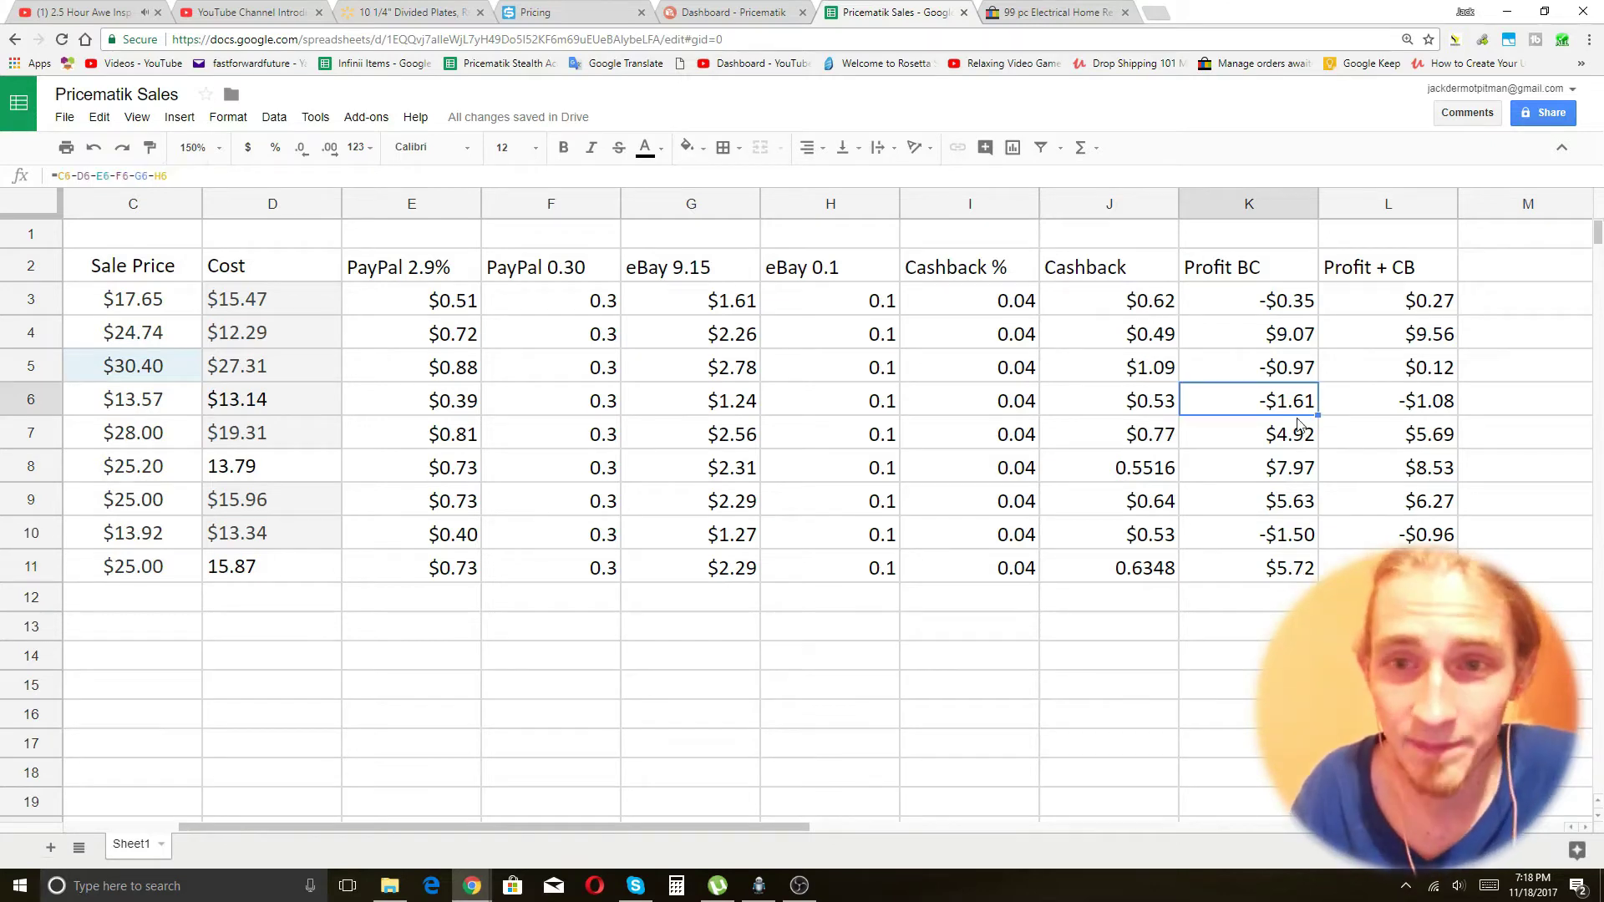
# Examine the sale in row 4, including its PayPal fee, cashback, and profit before and after cashback
pyautogui.click(849, 392)
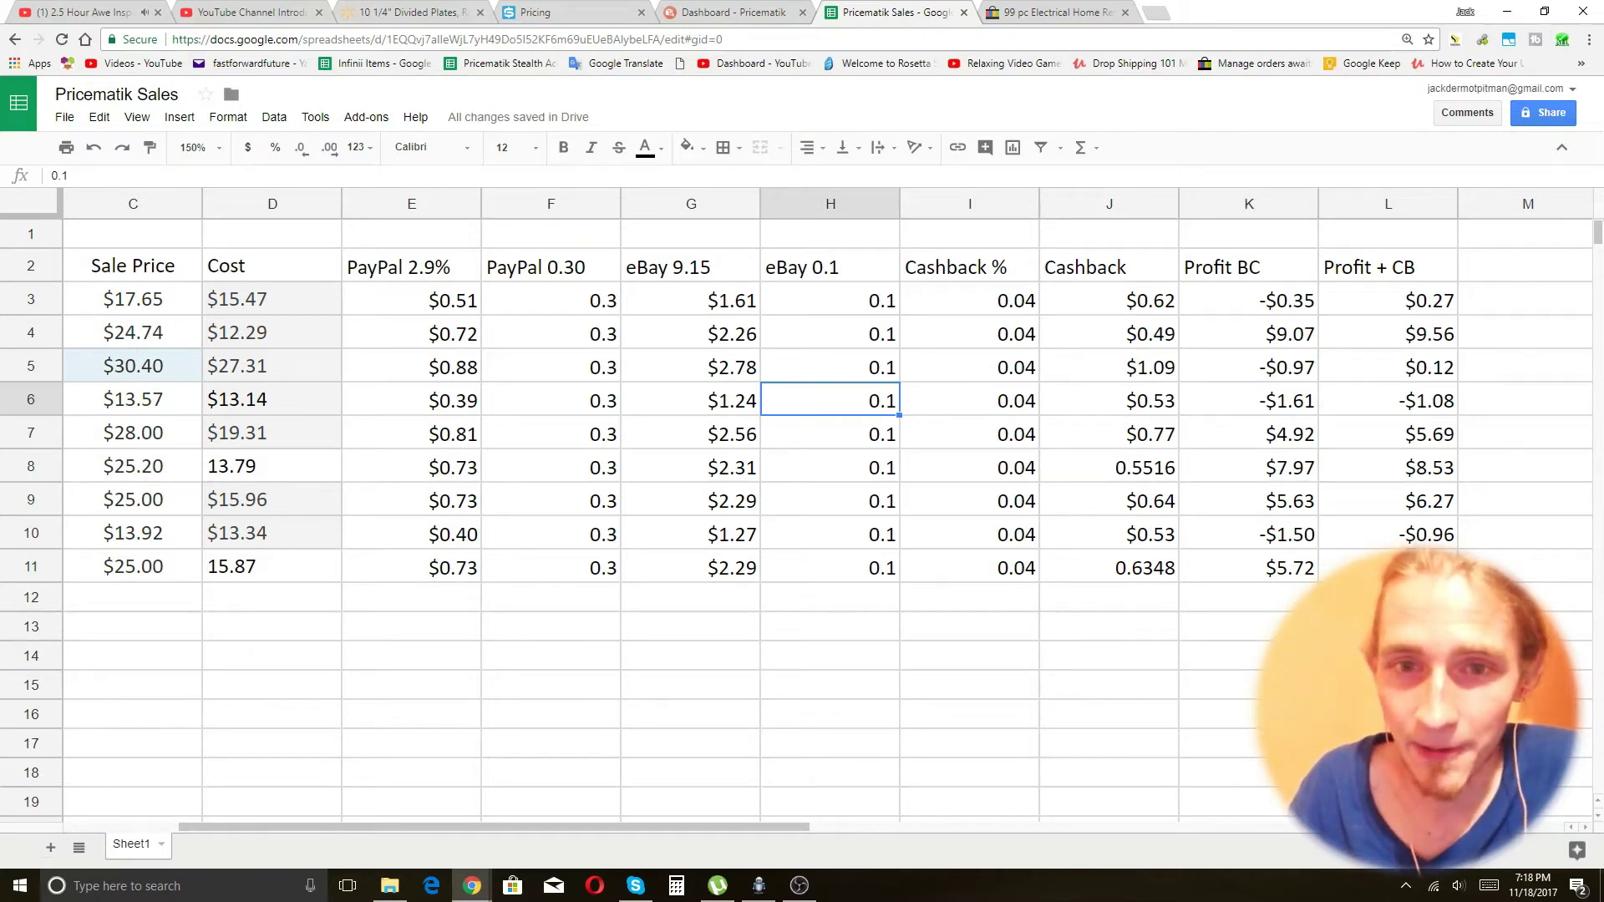
pyautogui.click(386, 339)
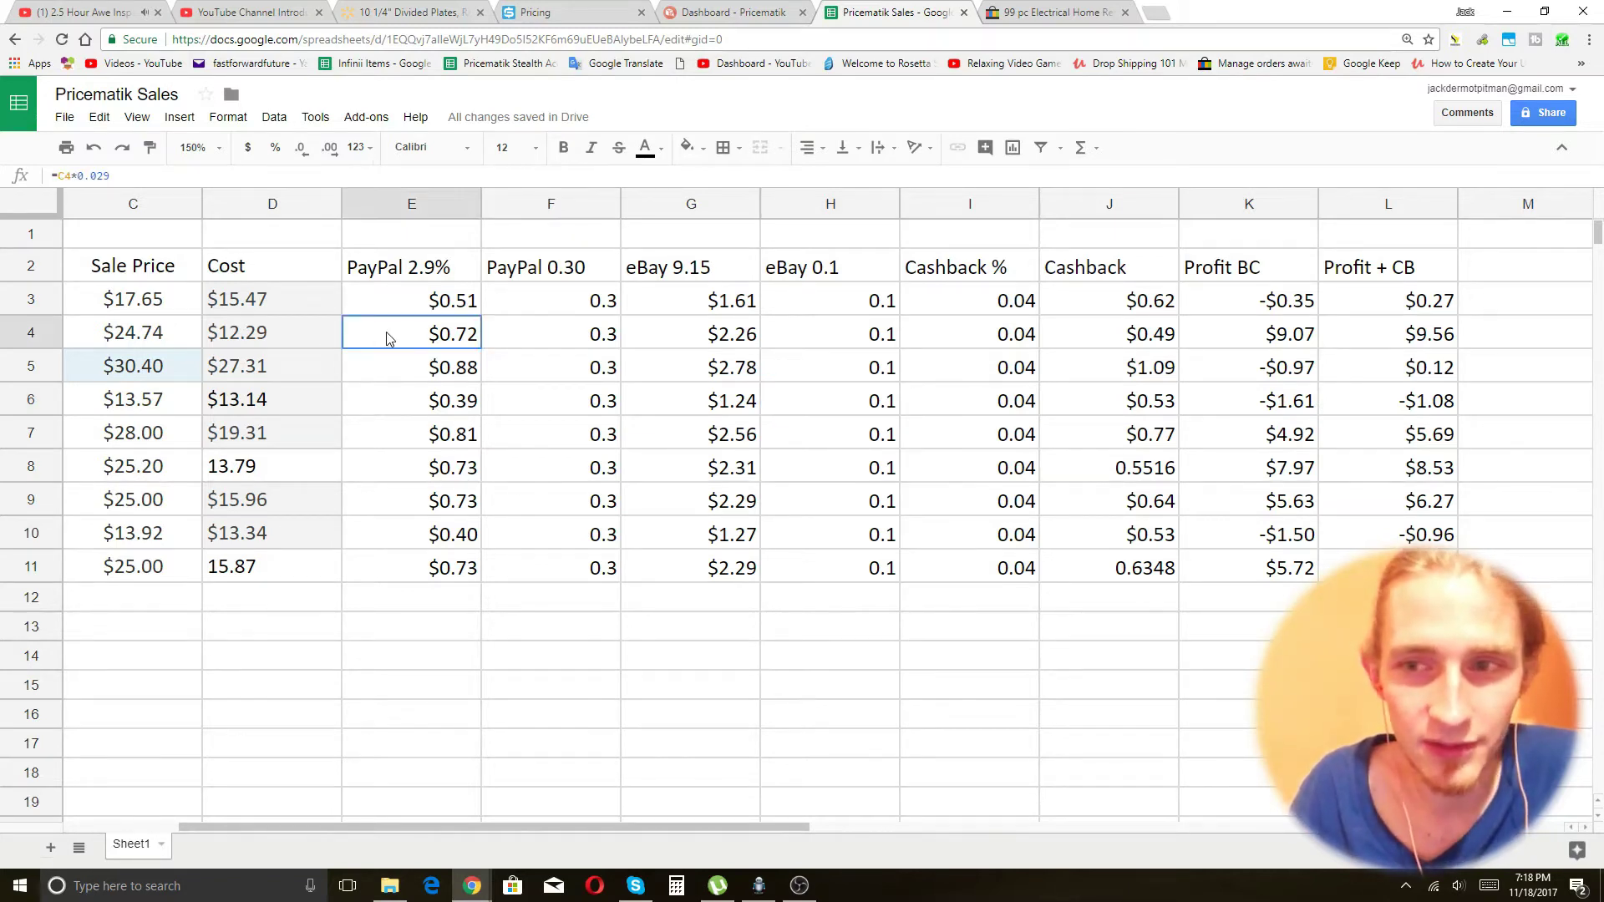
pyautogui.click(1408, 334)
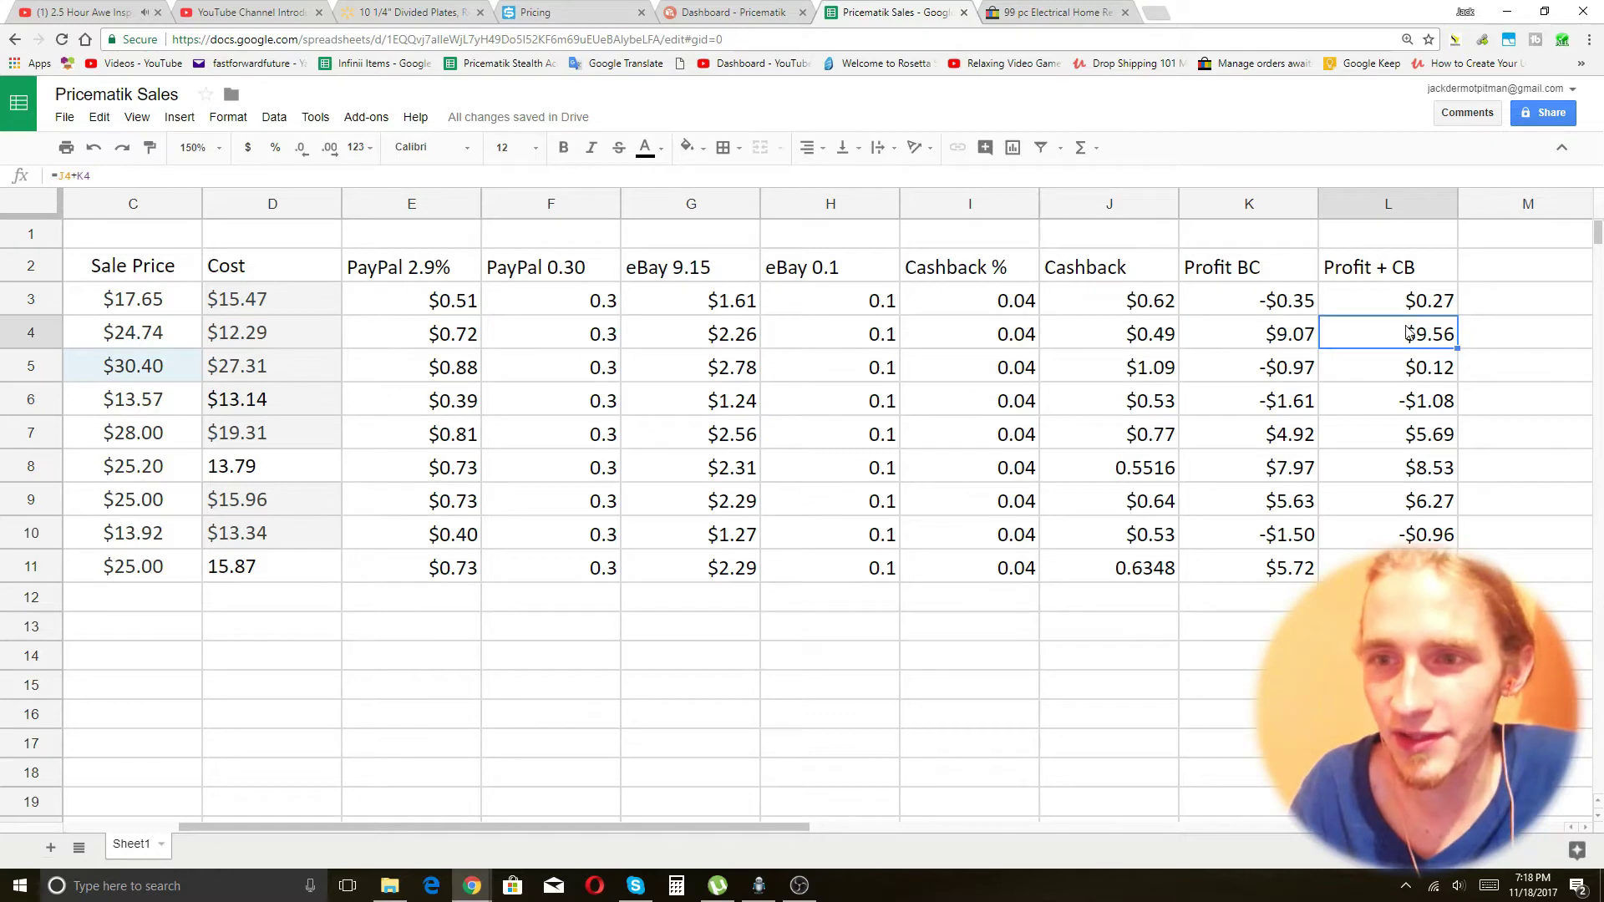
pyautogui.click(1276, 336)
pyautogui.click(1153, 332)
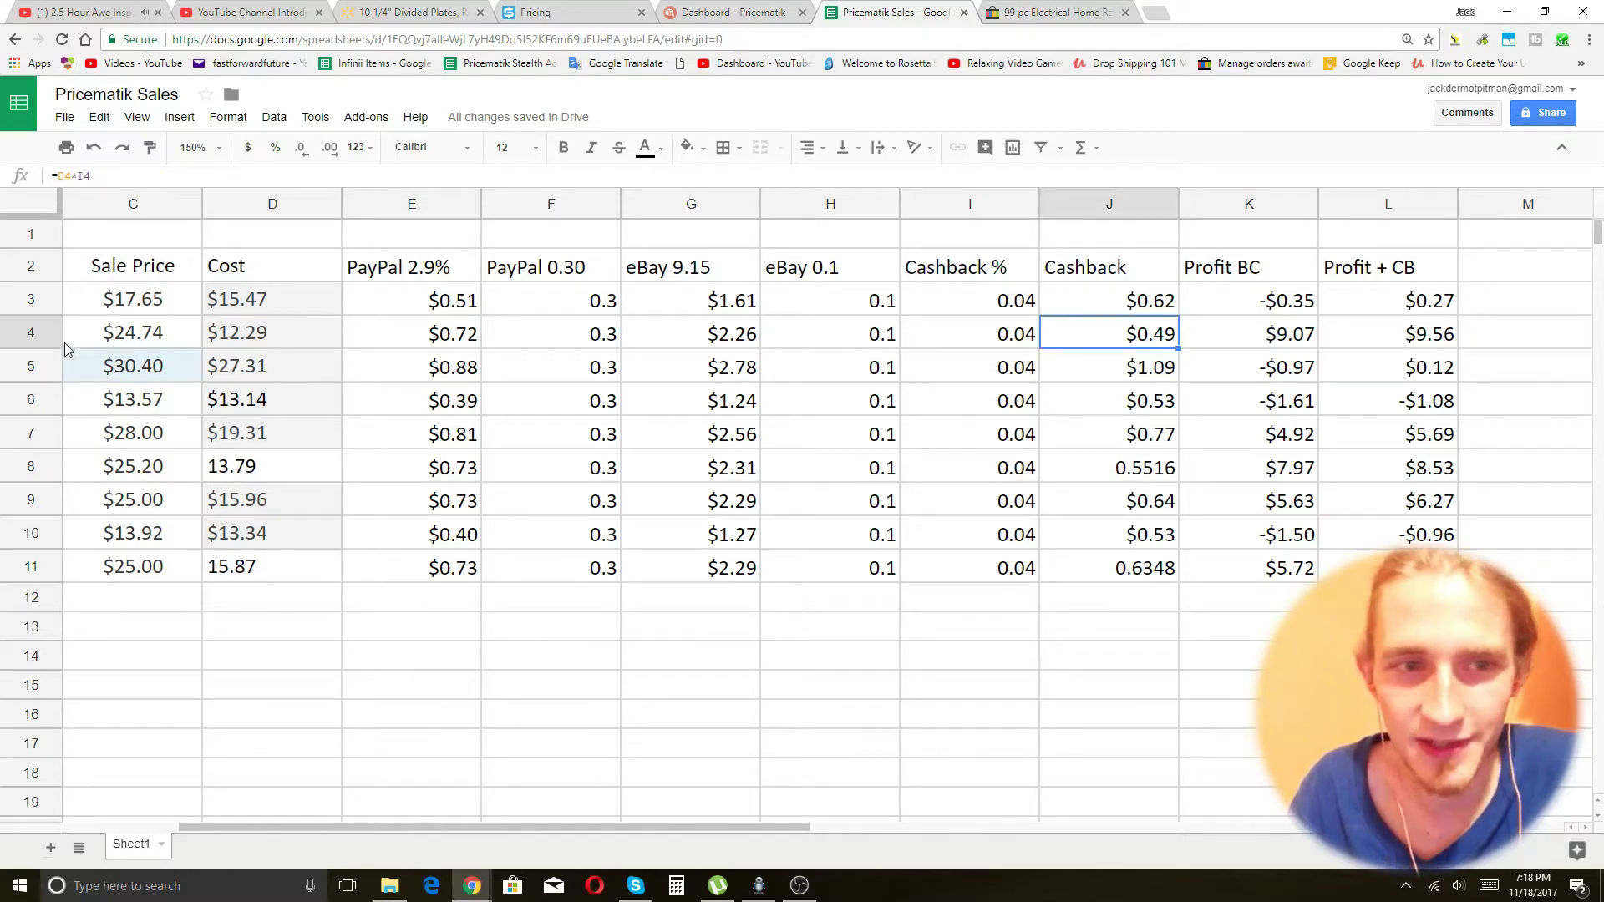
pyautogui.click(28, 334)
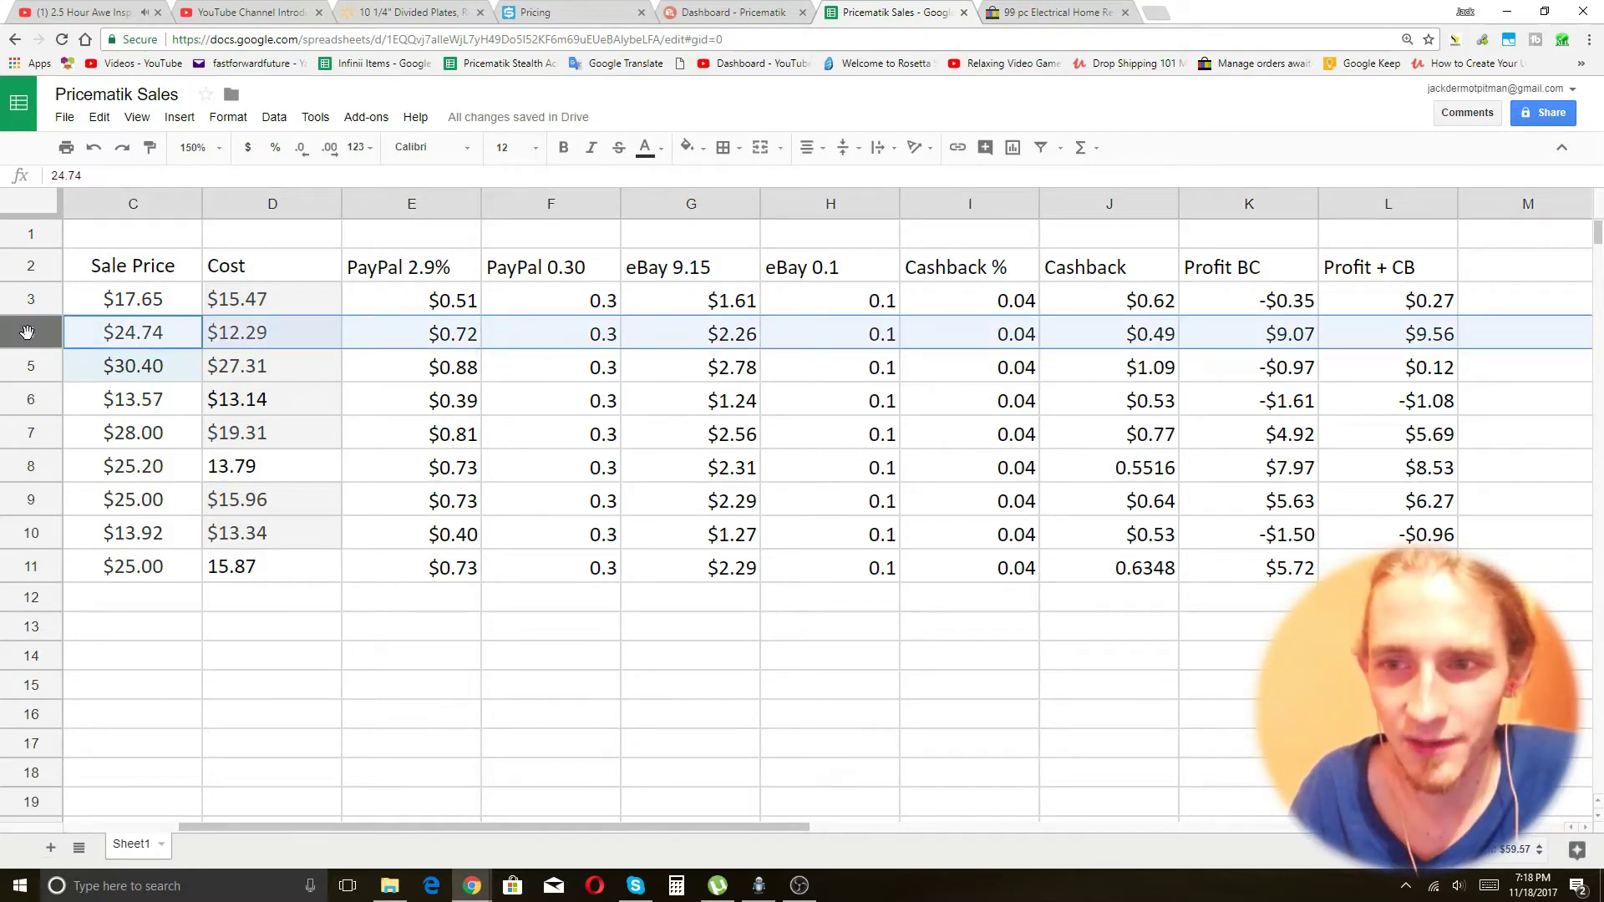
pyautogui.click(355, 338)
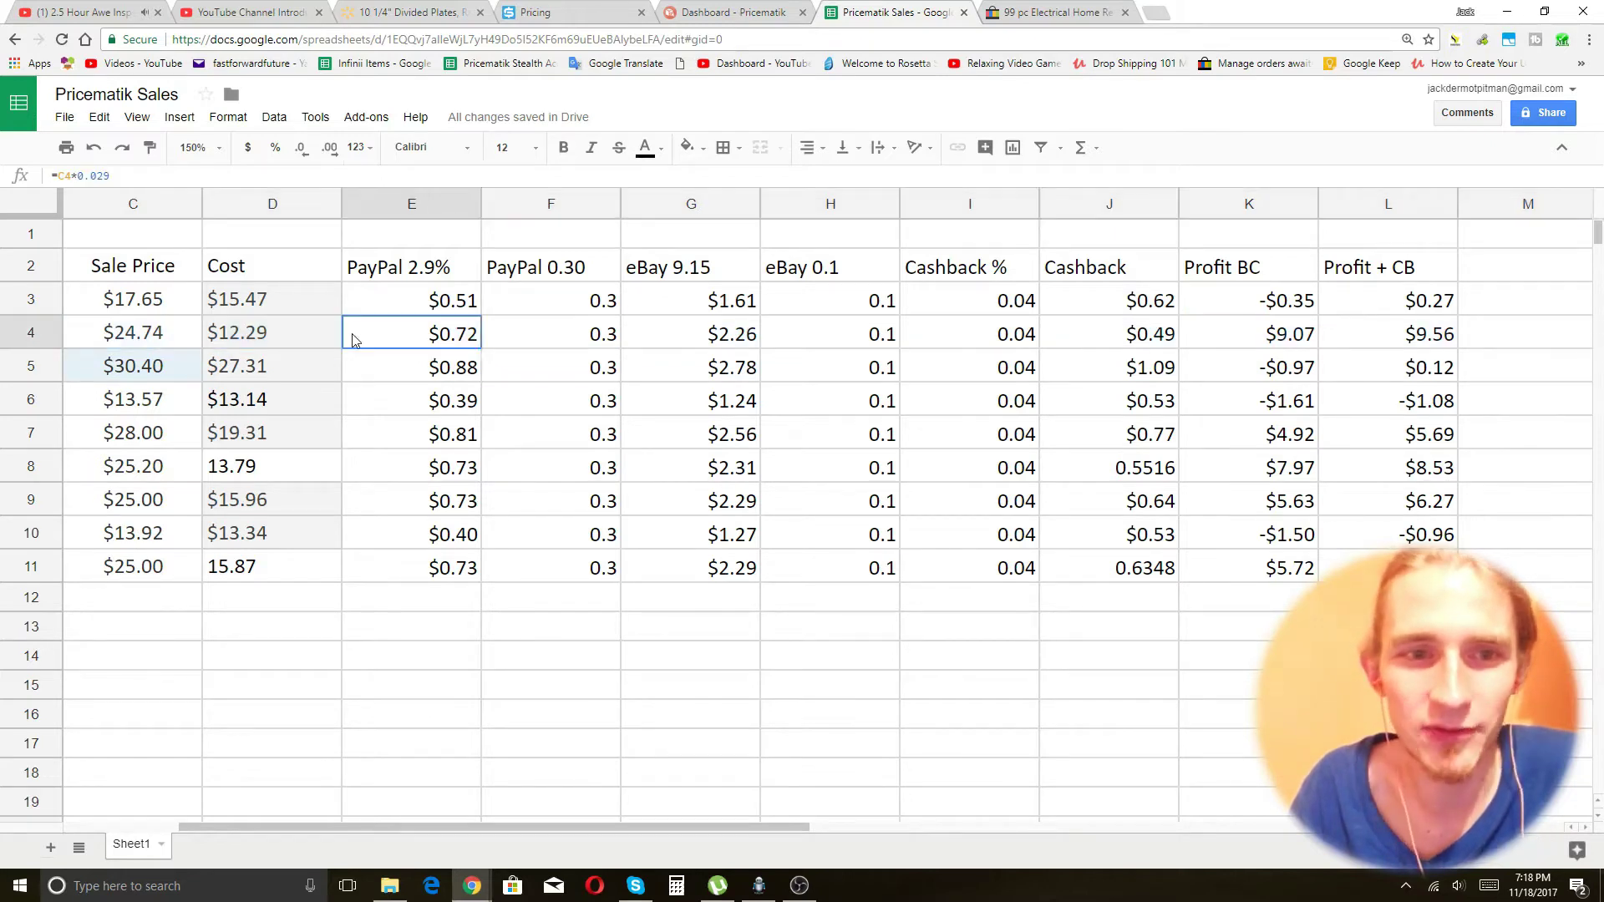
pyautogui.click(1383, 336)
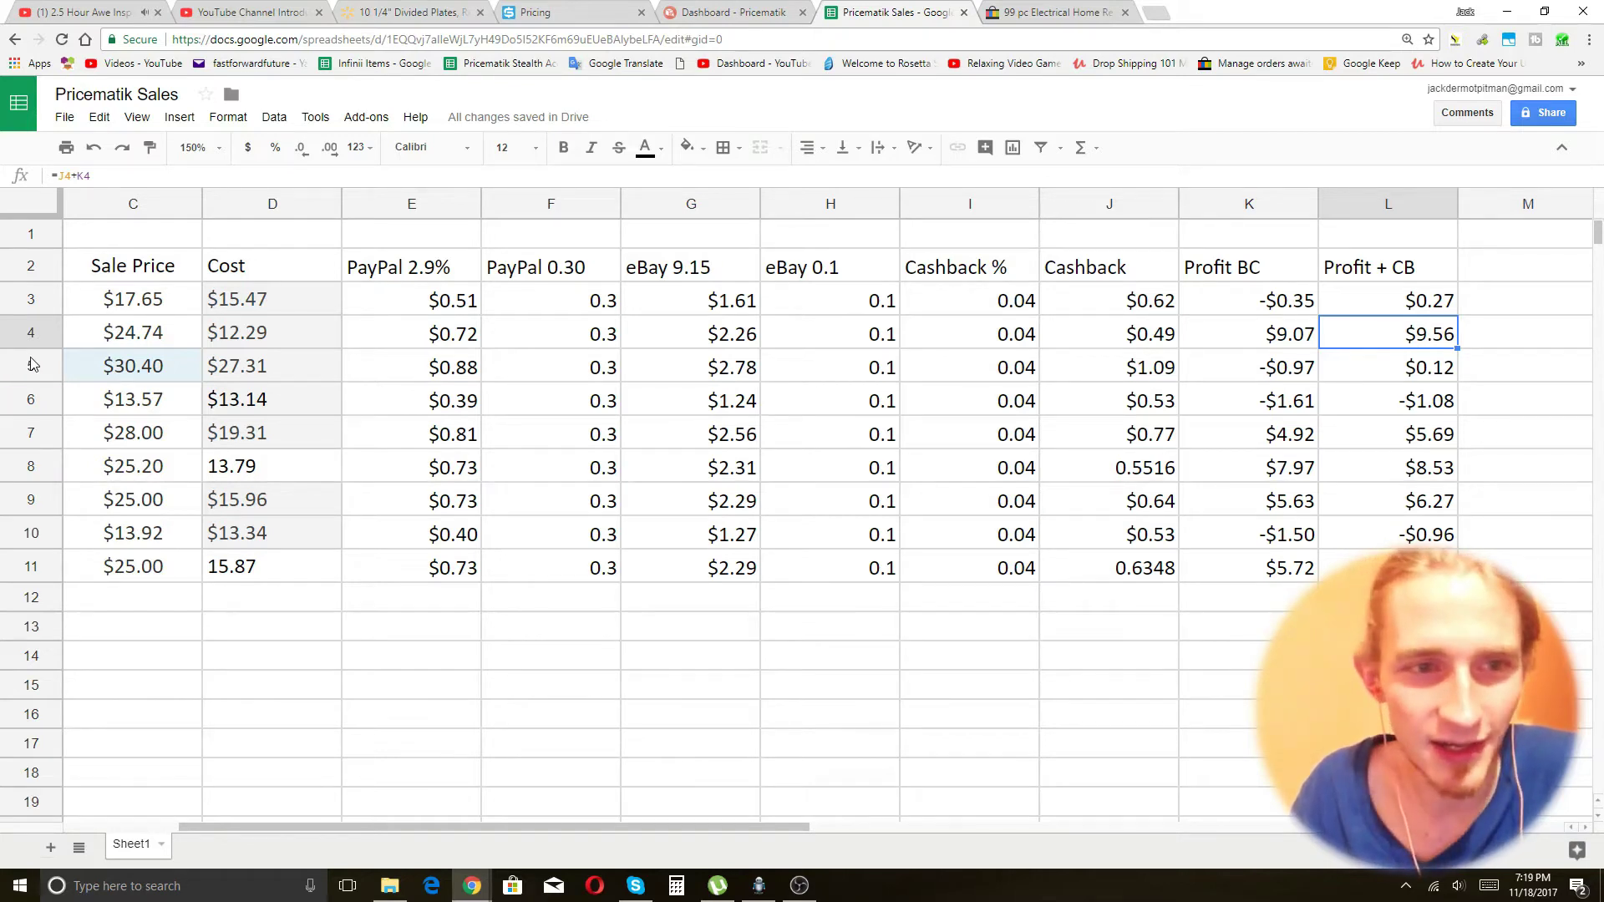
pyautogui.click(34, 330)
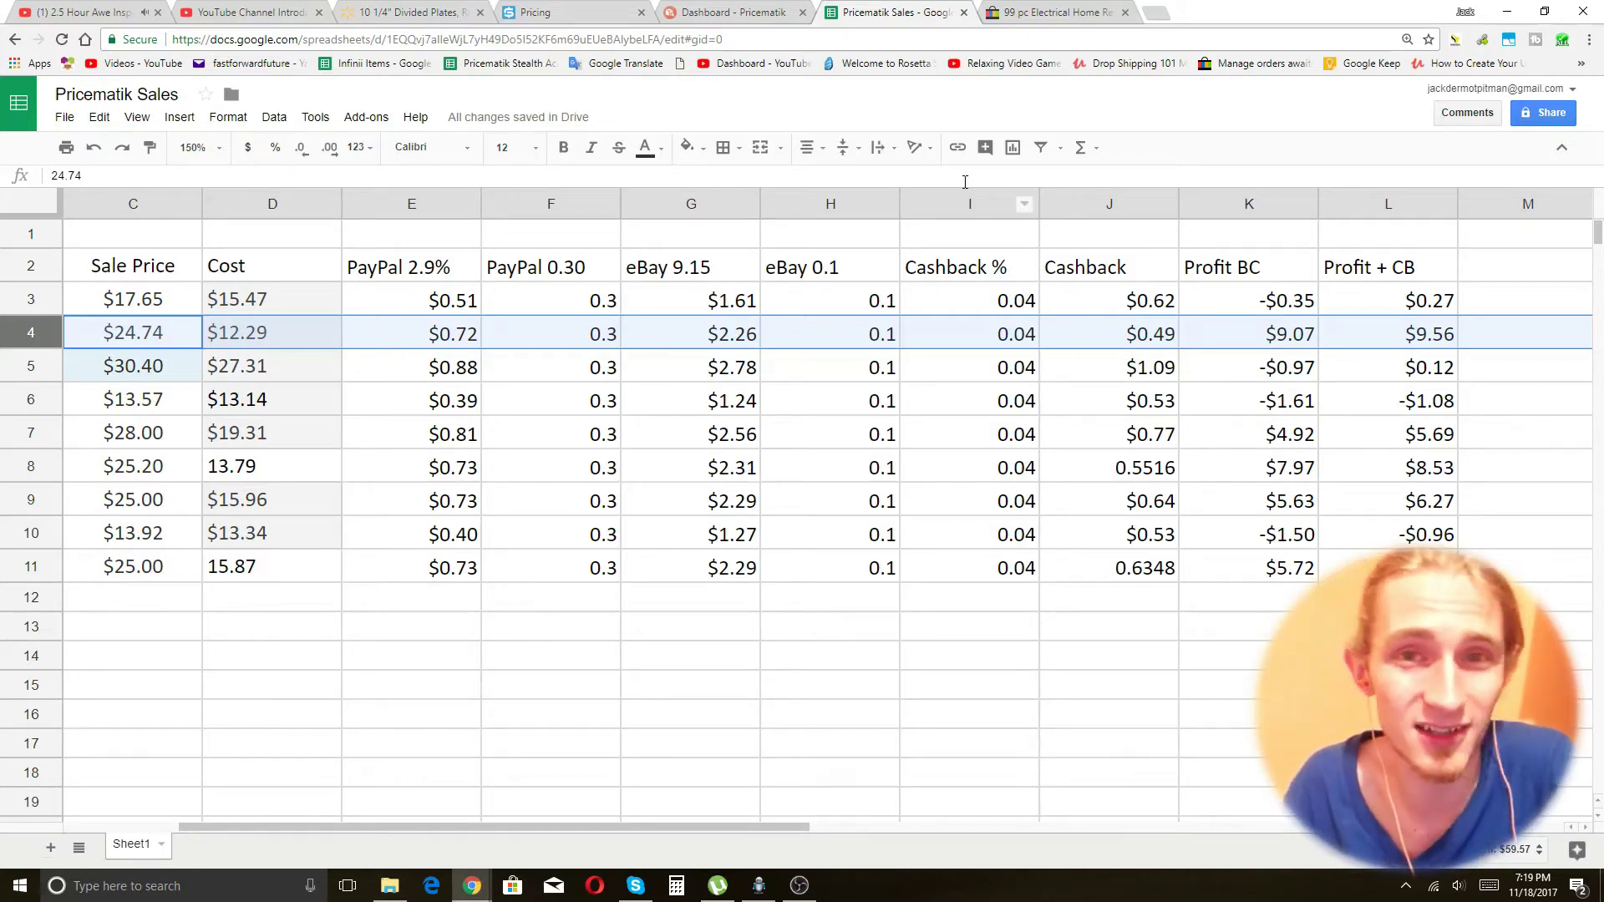
# Close the eBay listing page for the 99 pc Electrical Home Repair Tool Kit
pyautogui.click(1054, 12)
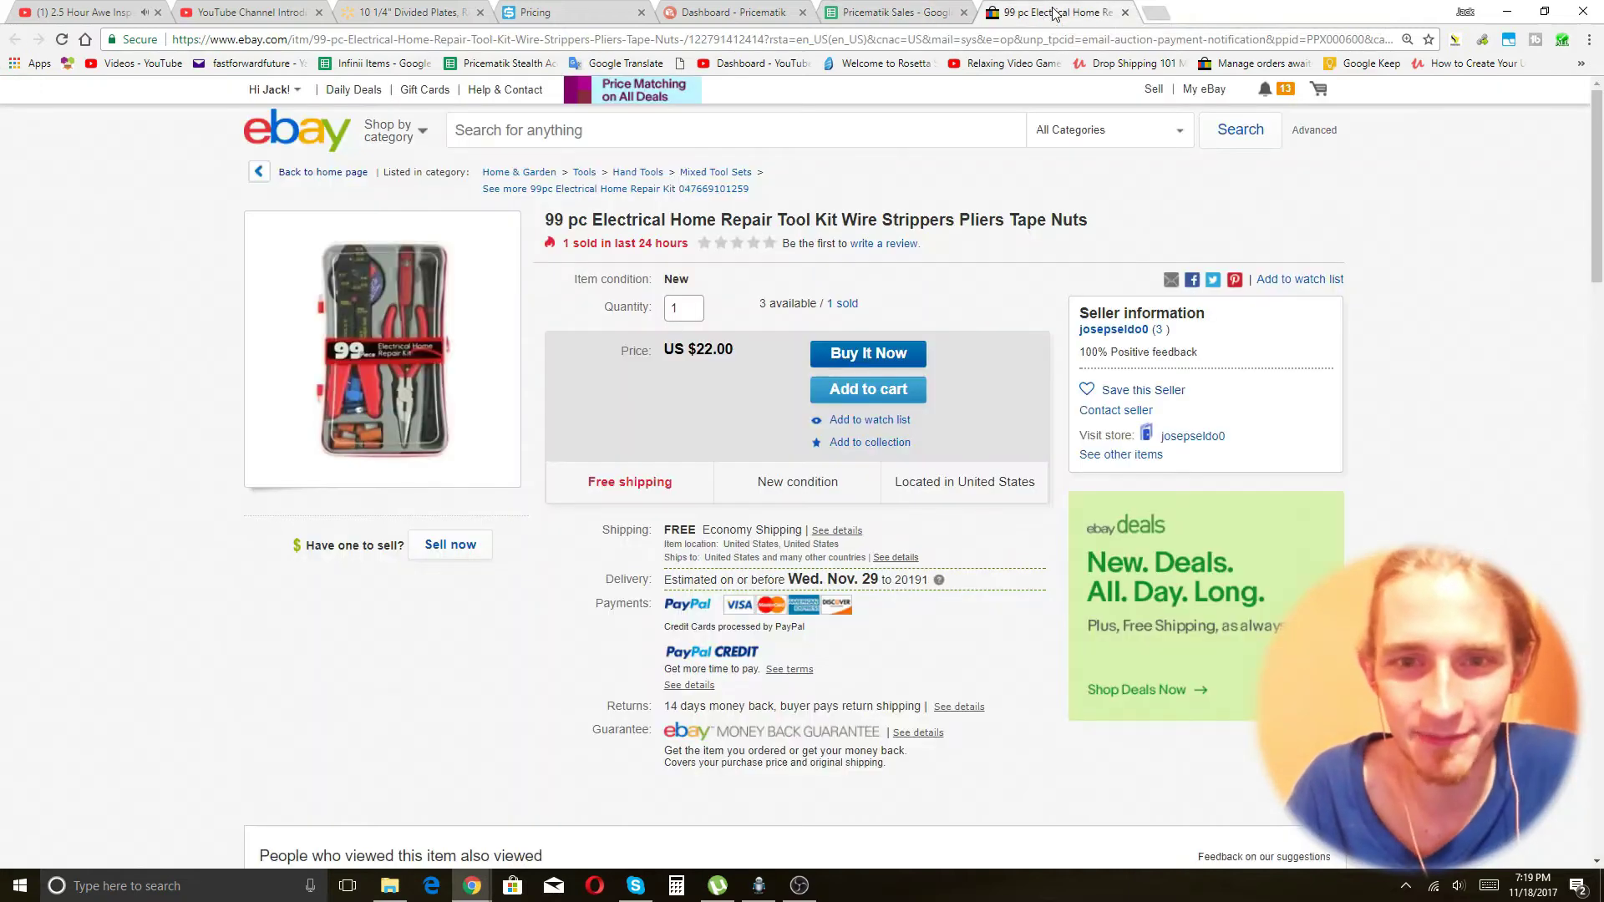
pyautogui.click(1125, 13)
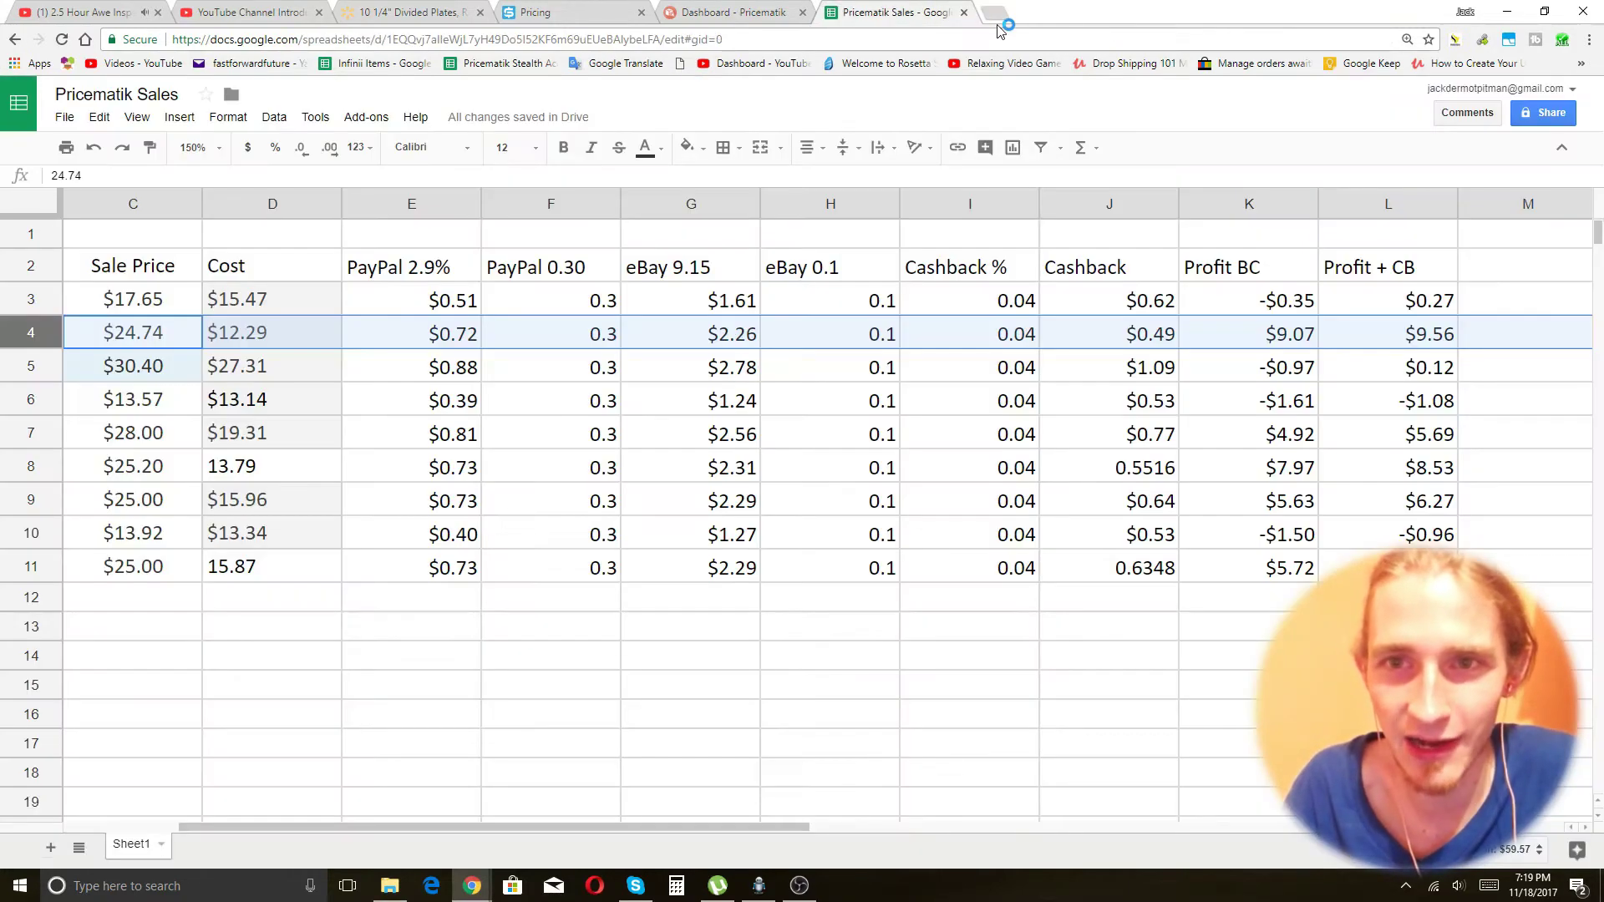
pyautogui.click(1001, 15)
pyautogui.write('sku')
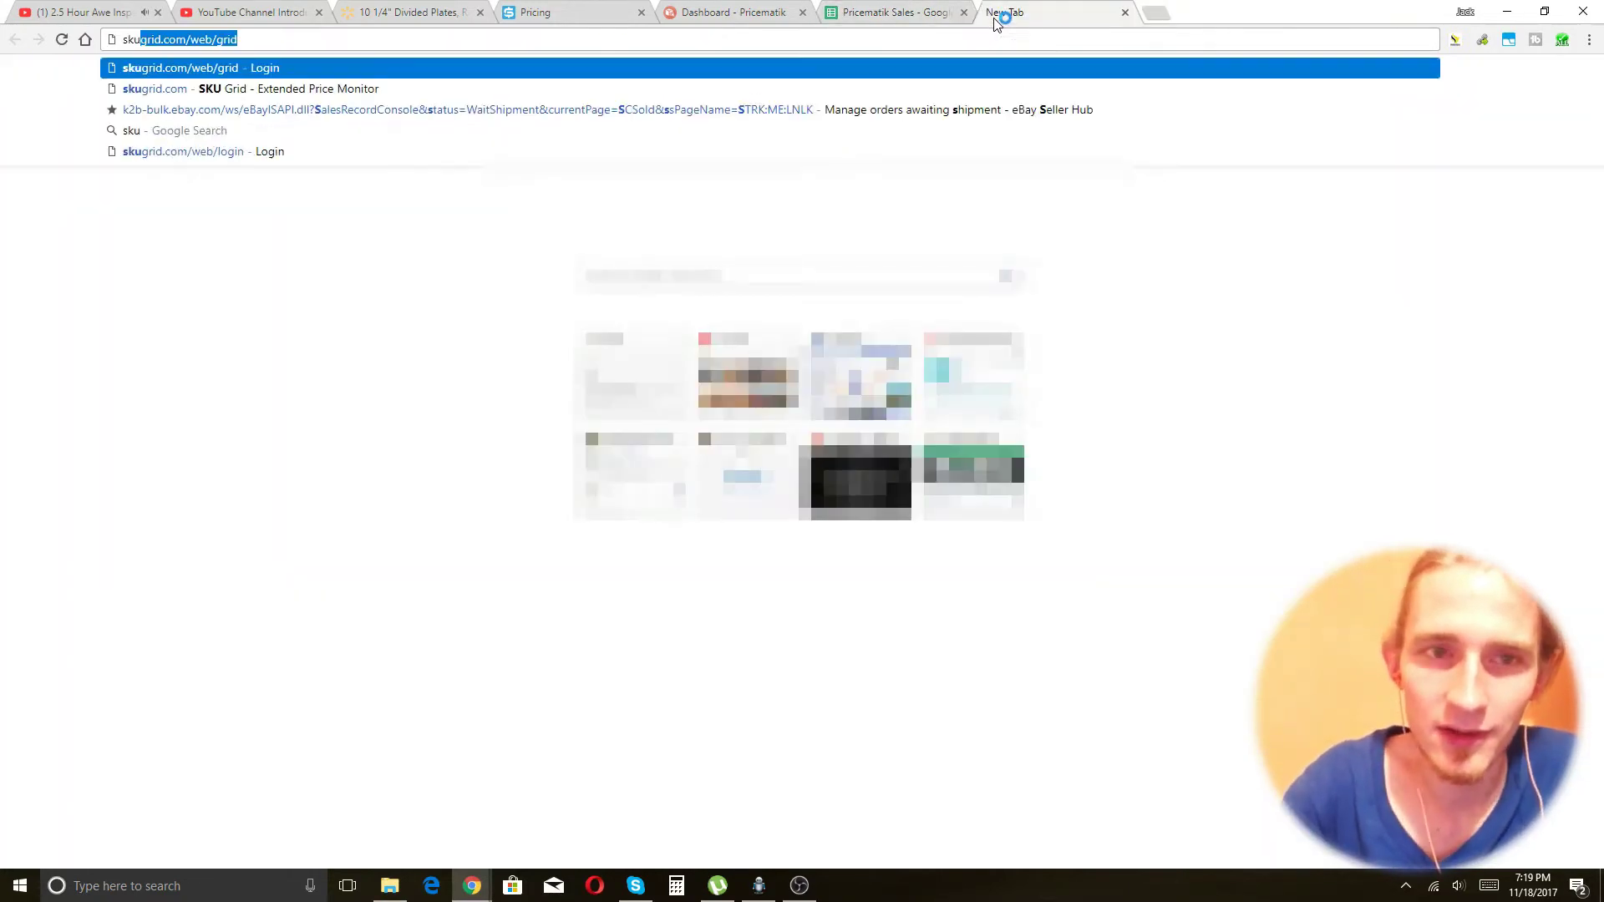
pyautogui.press('Return')
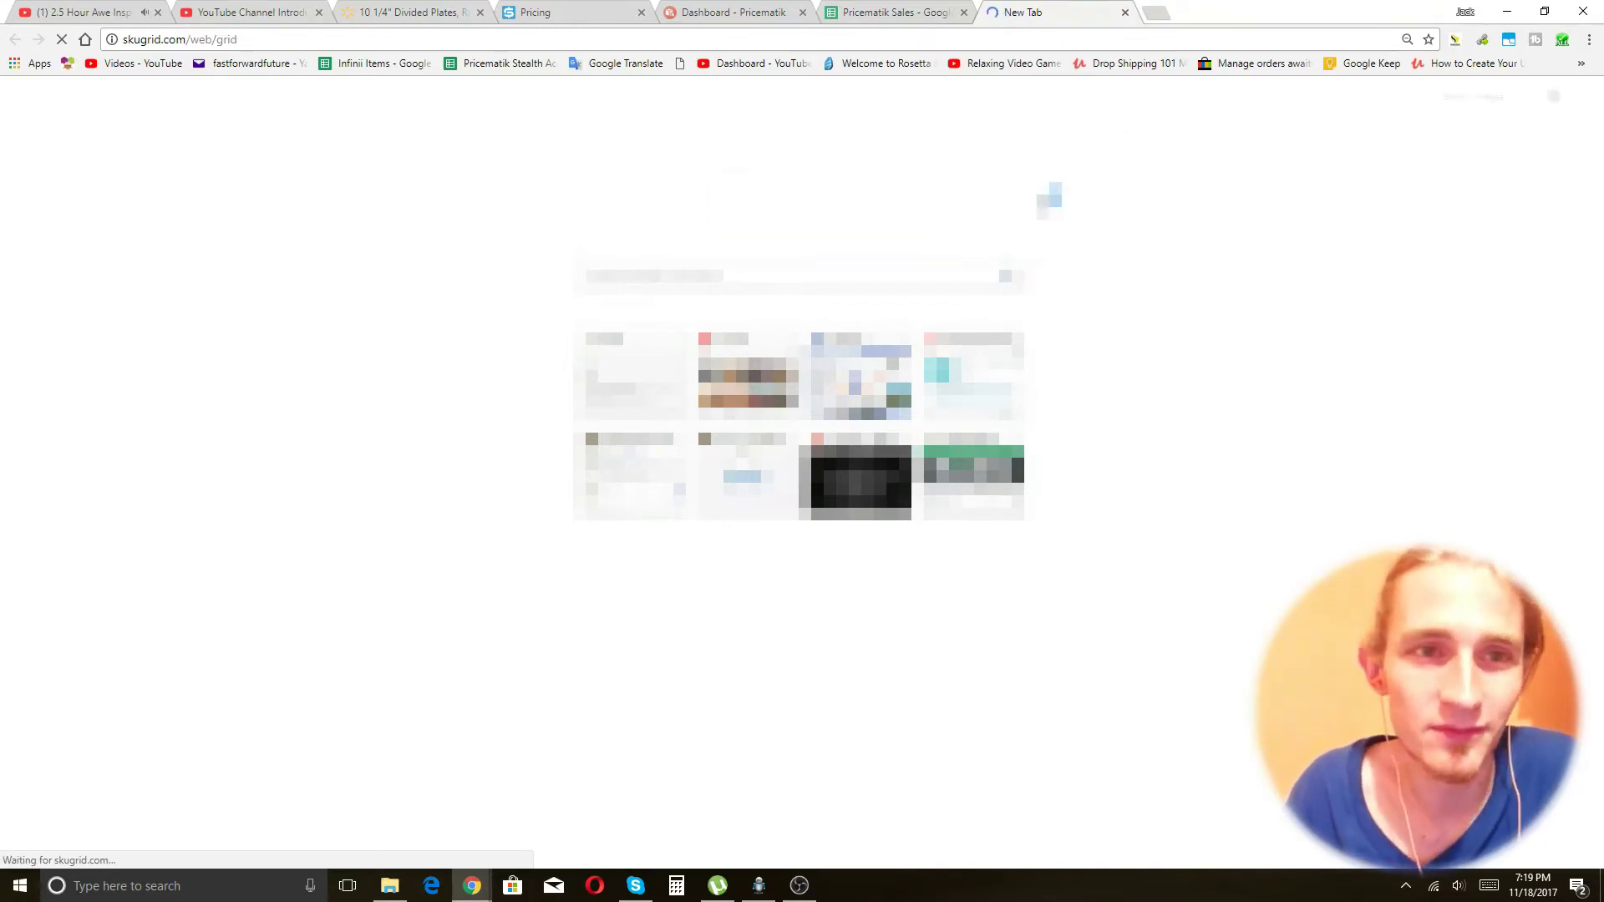
pyautogui.click(319, 41)
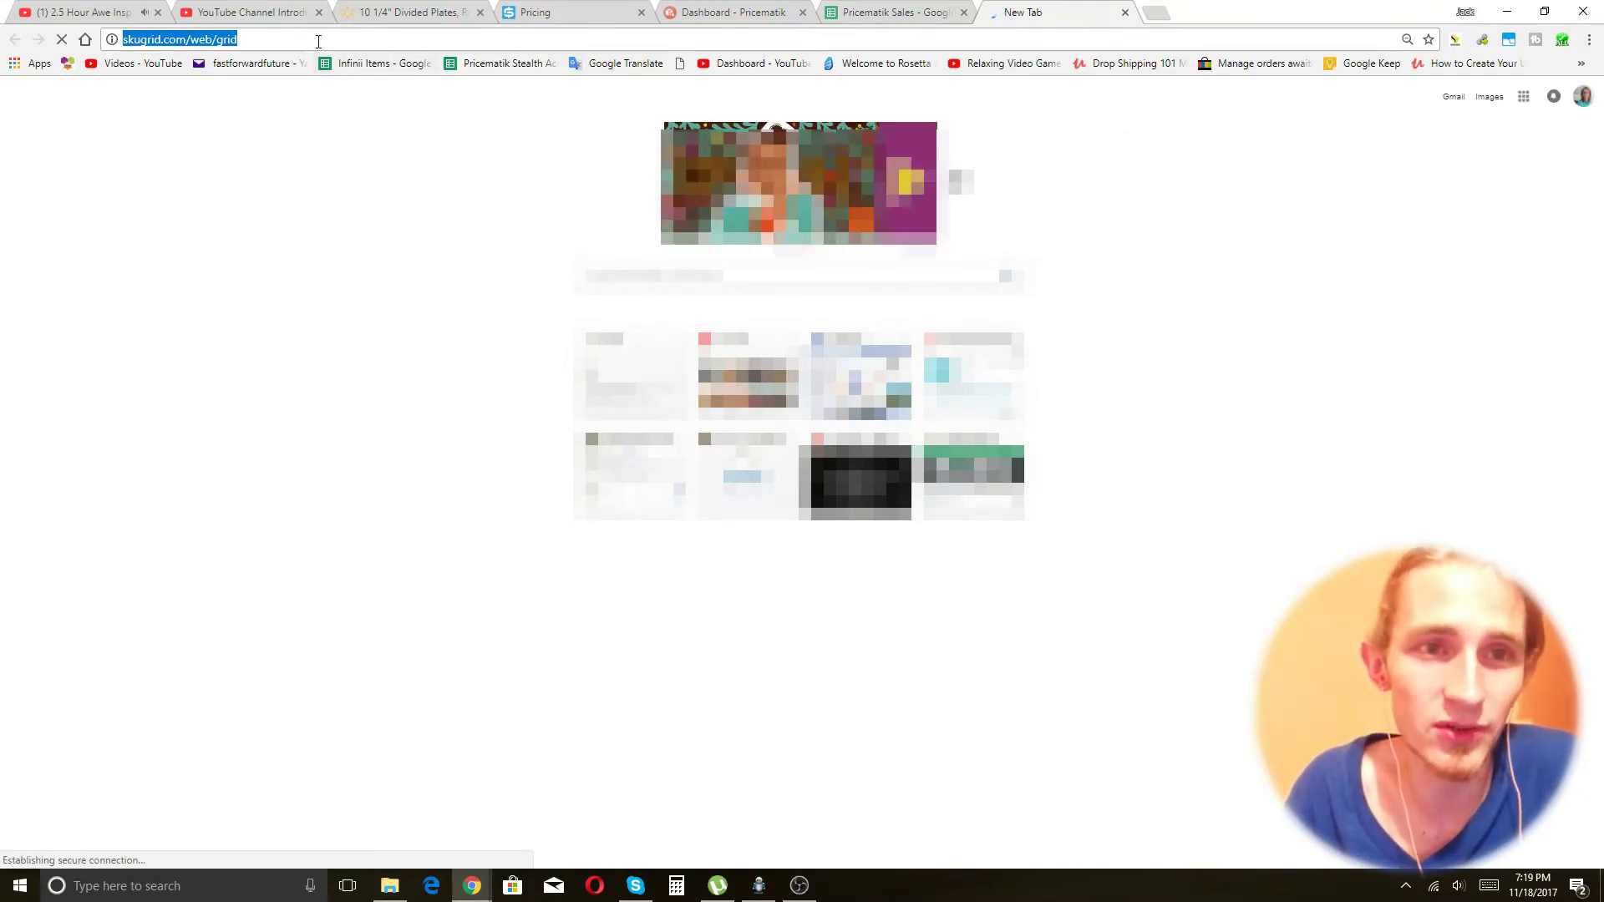
# Close the unused new page and open the free 7-day trial registration form from the SKU Grid pricing page
pyautogui.click(556, 13)
pyautogui.click(1124, 13)
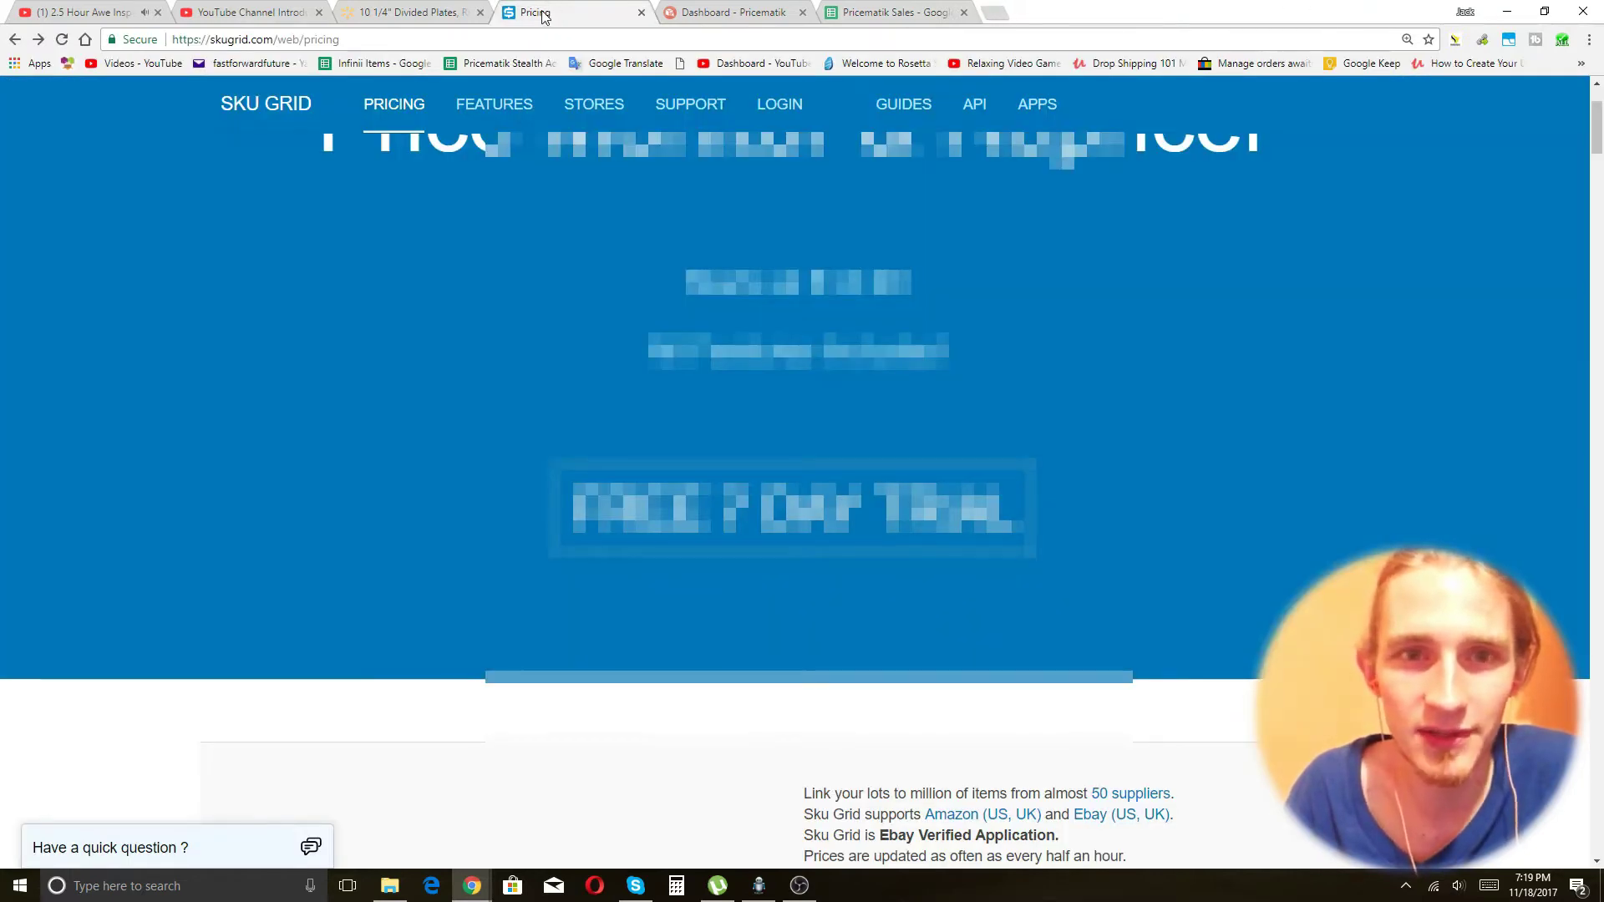
pyautogui.click(308, 38)
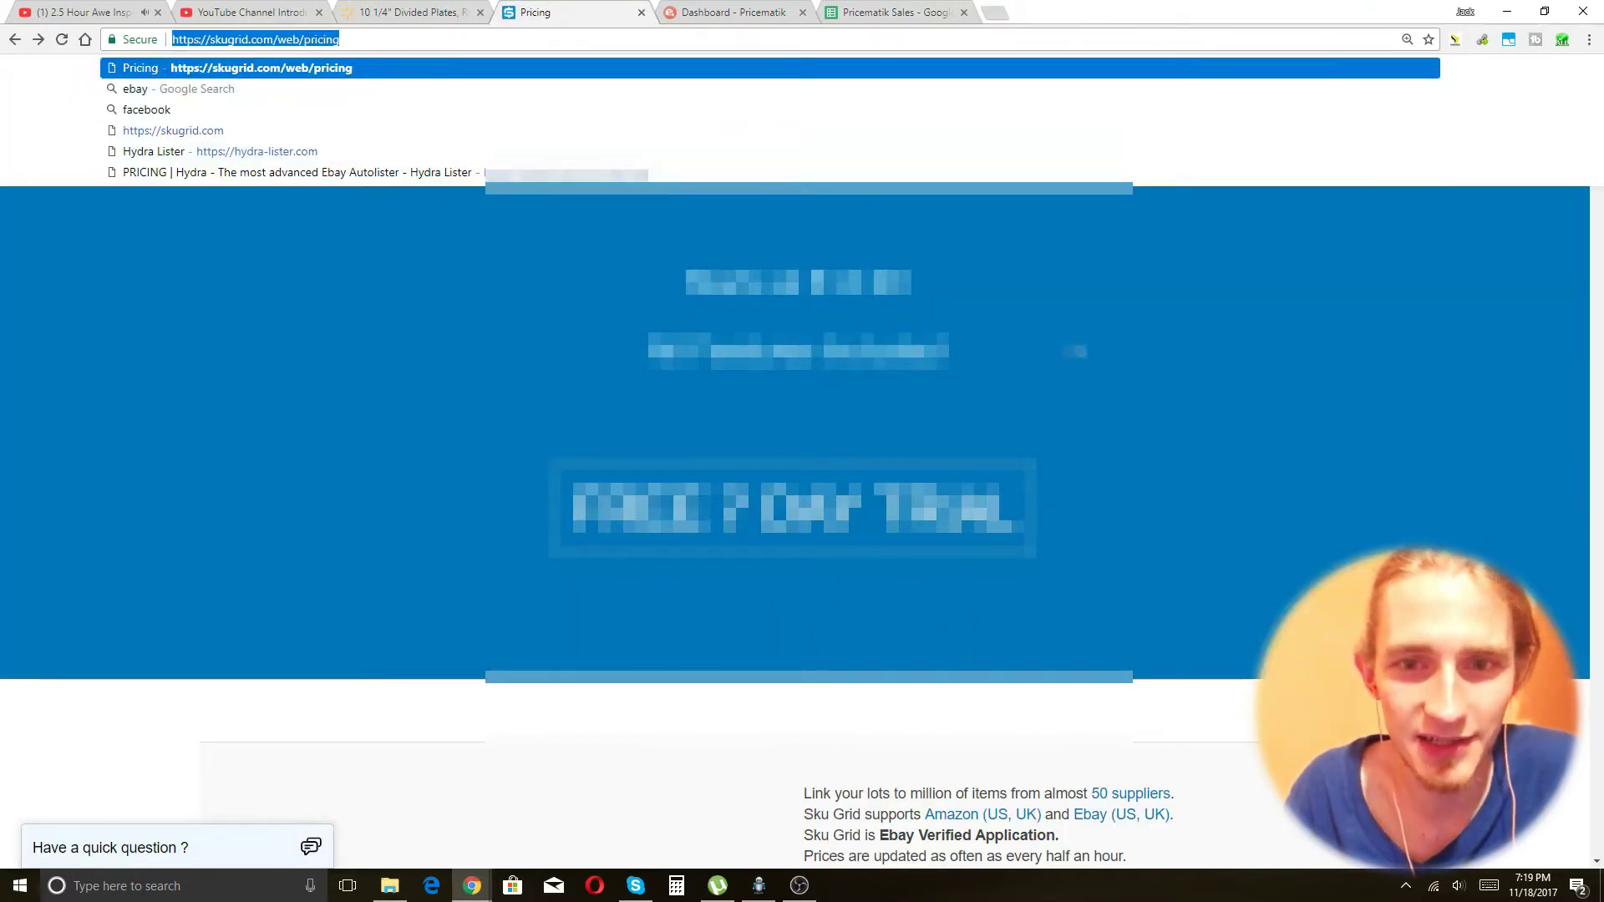
pyautogui.click(1189, 378)
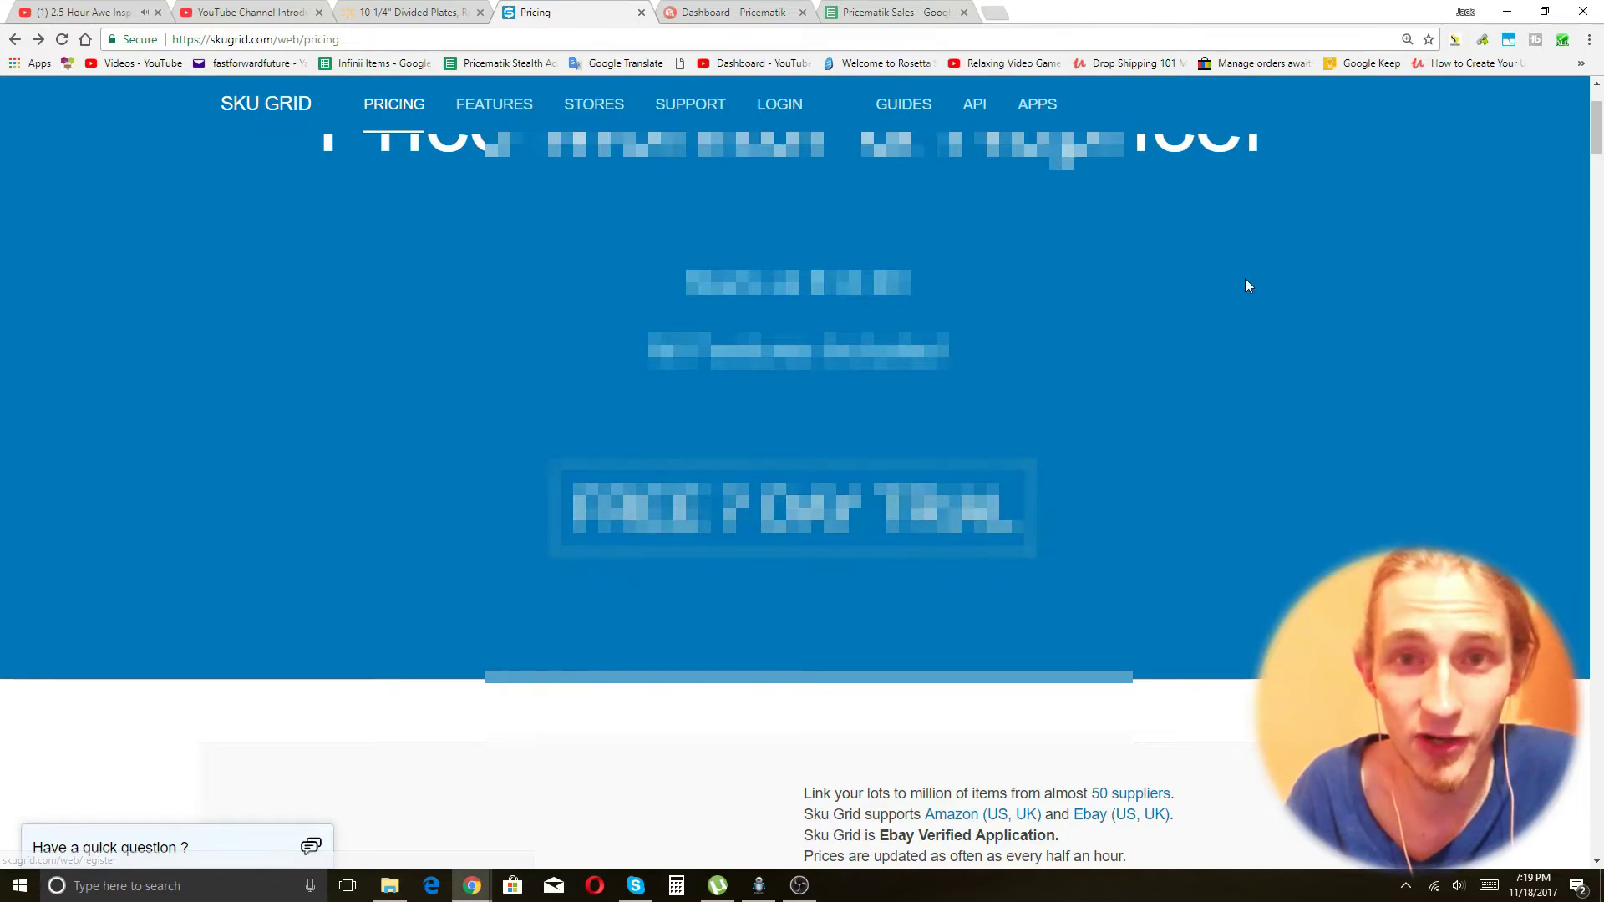
pyautogui.scroll(-2, 1171, 279)
pyautogui.scroll(3, 1172, 279)
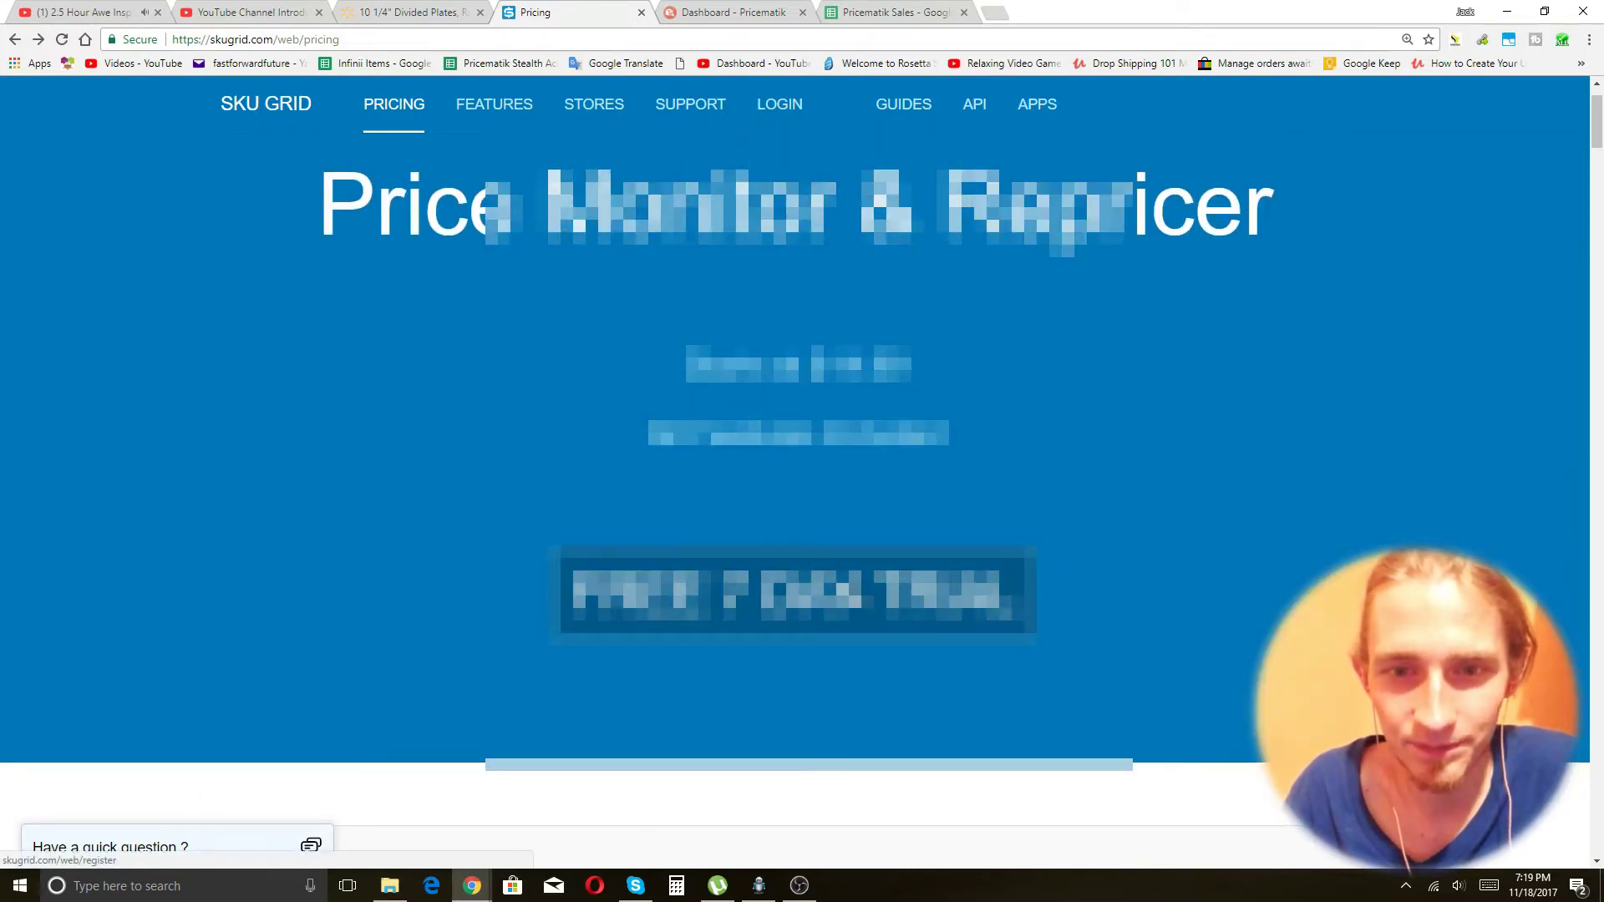
pyautogui.click(861, 600)
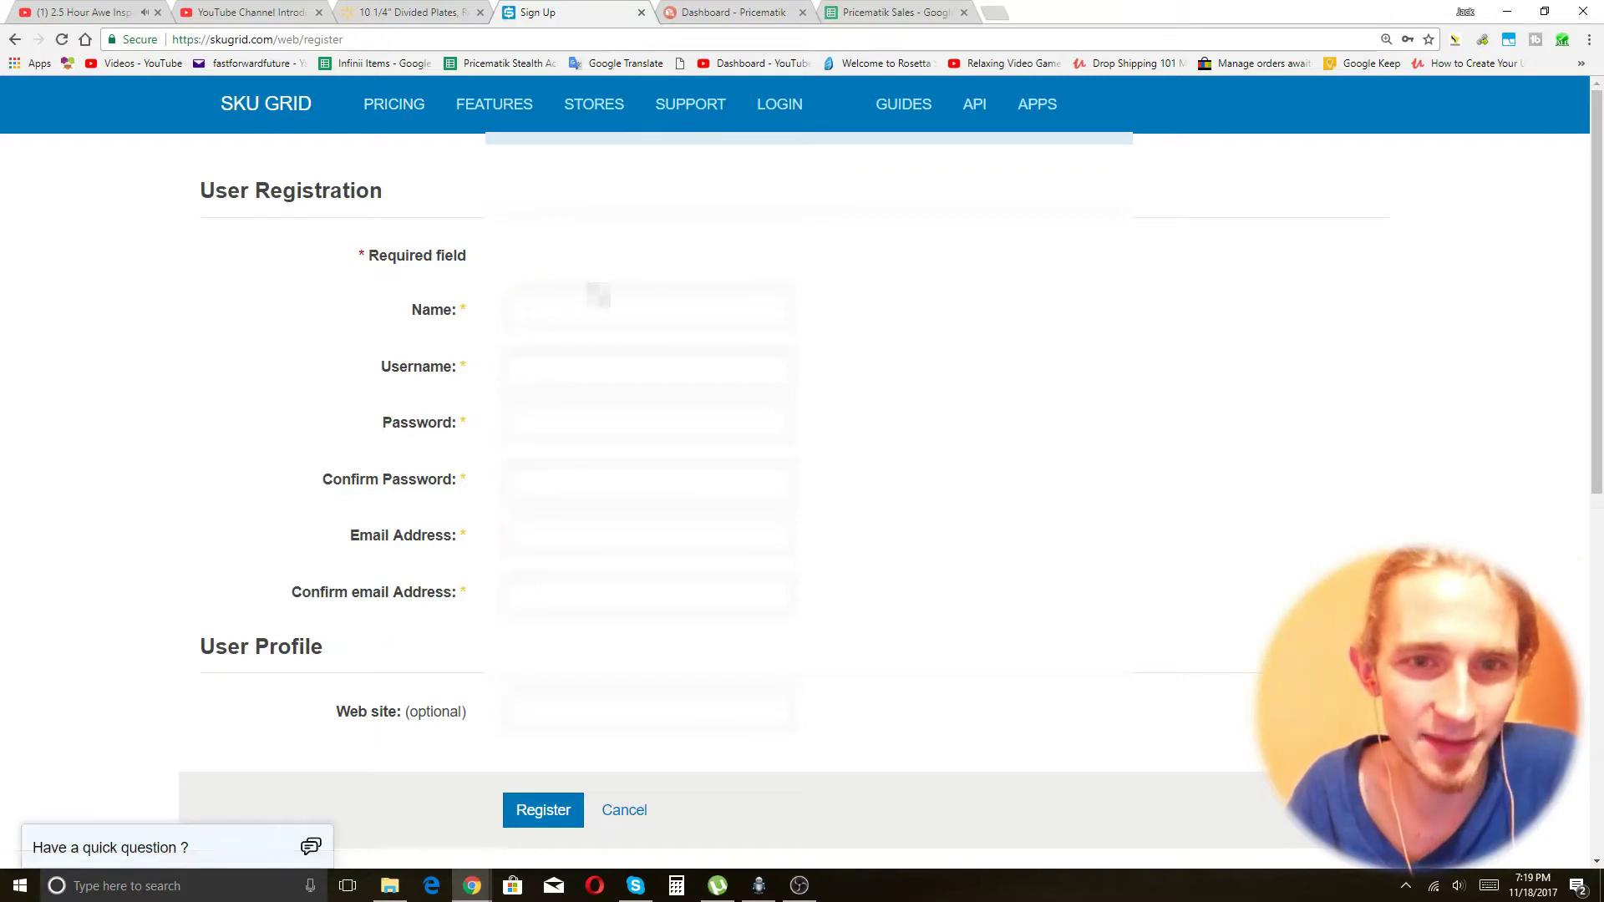
# Fill in the registrant's name and a username in the User Registration form
pyautogui.click(643, 307)
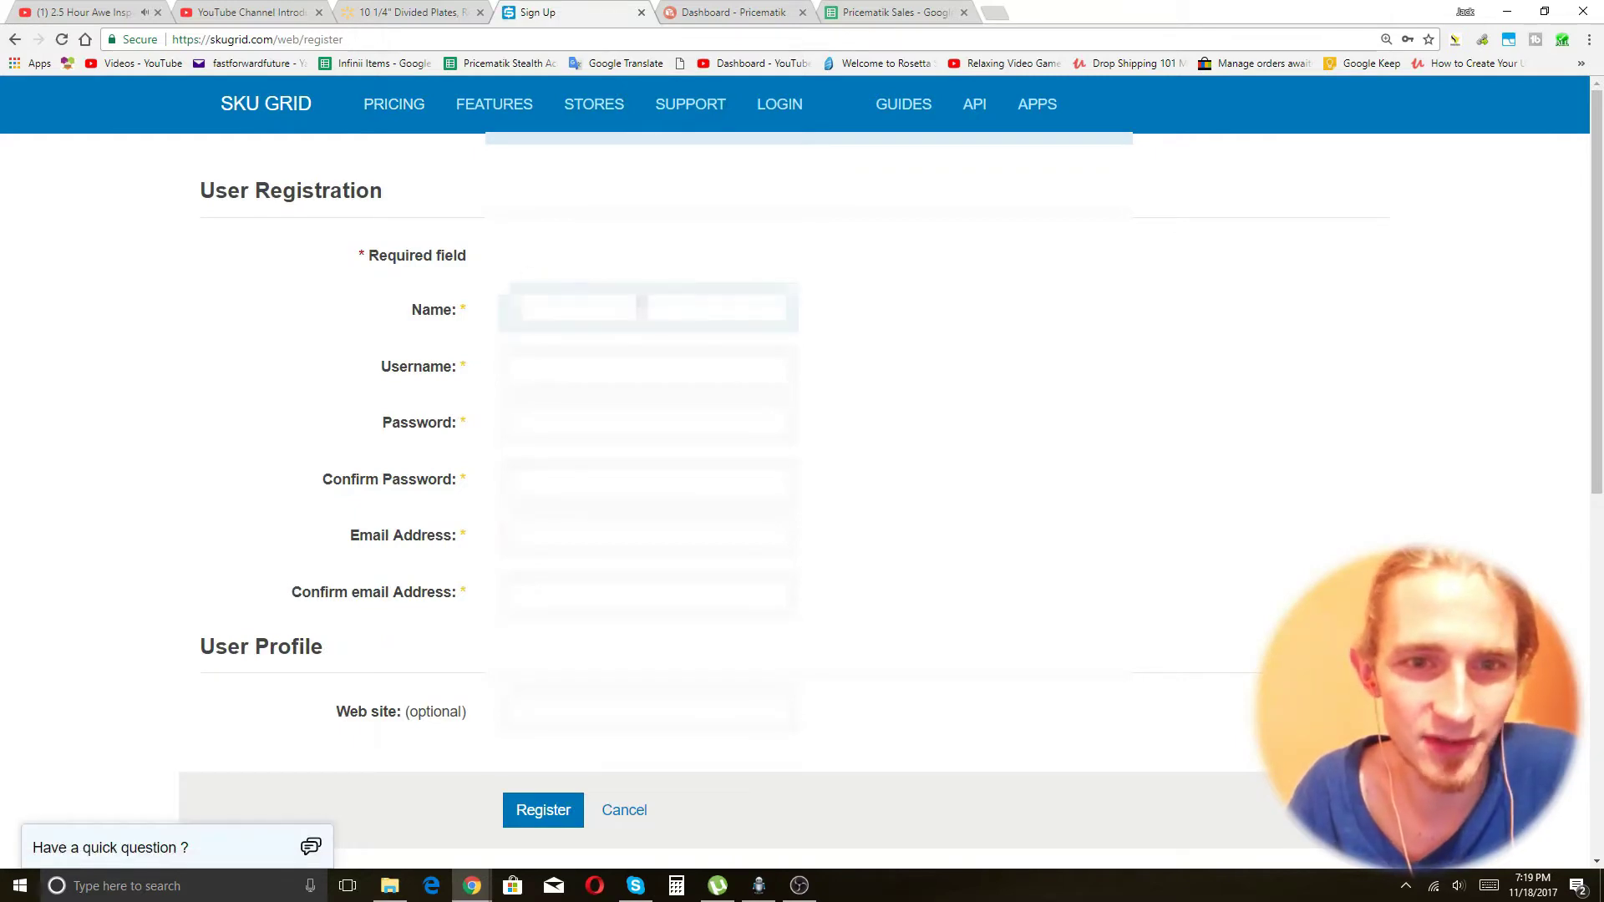
pyautogui.write('Jack')
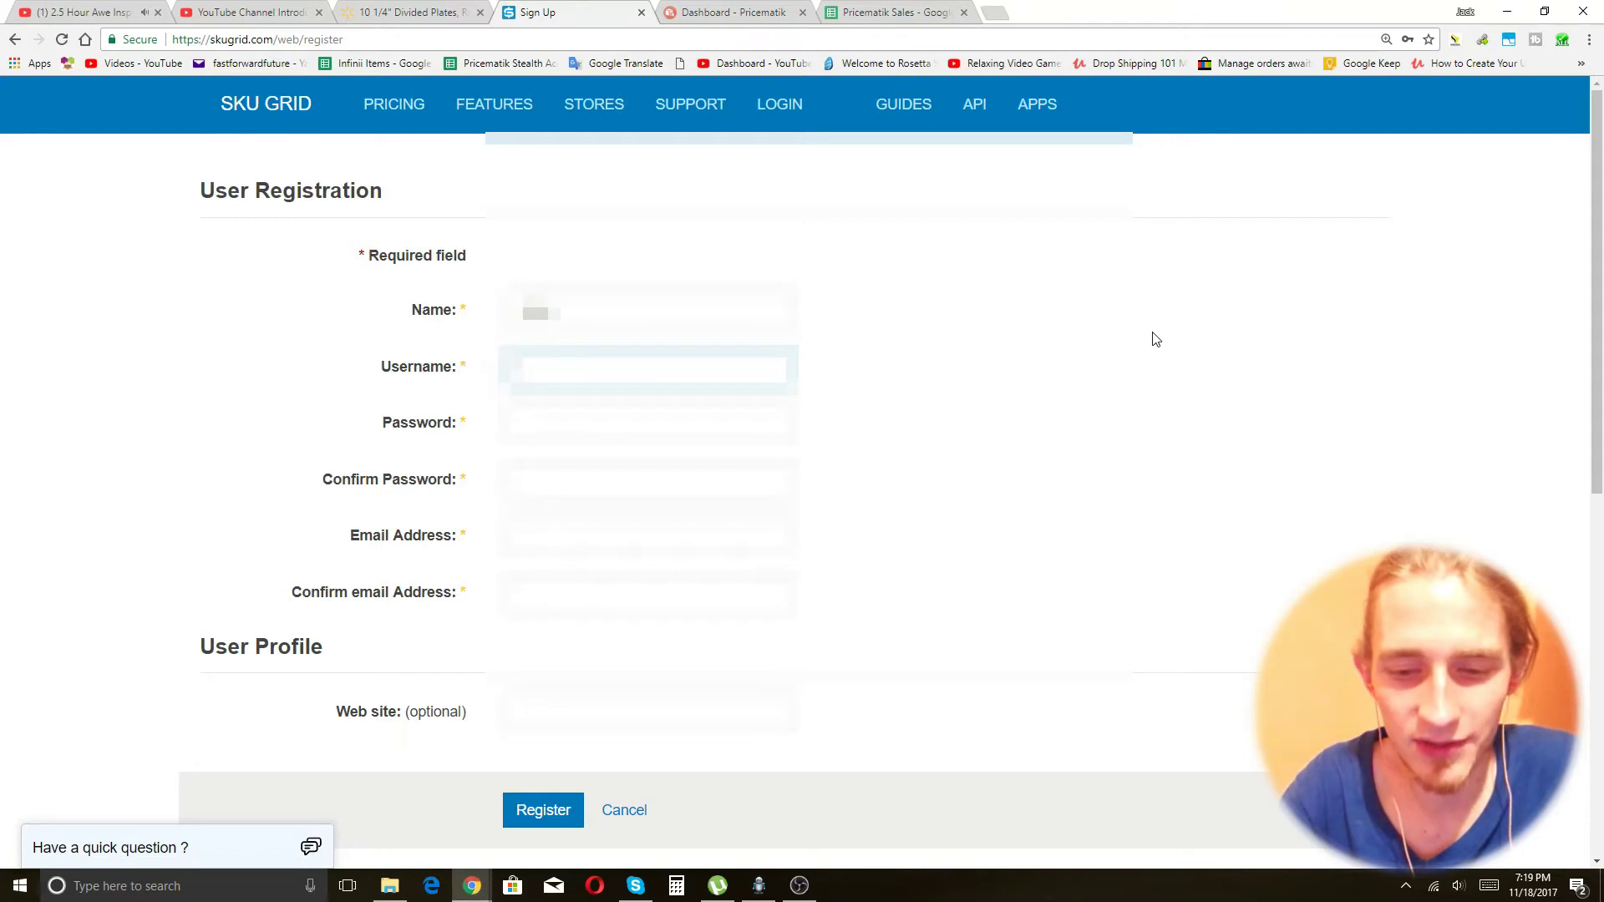
pyautogui.write('Jack')
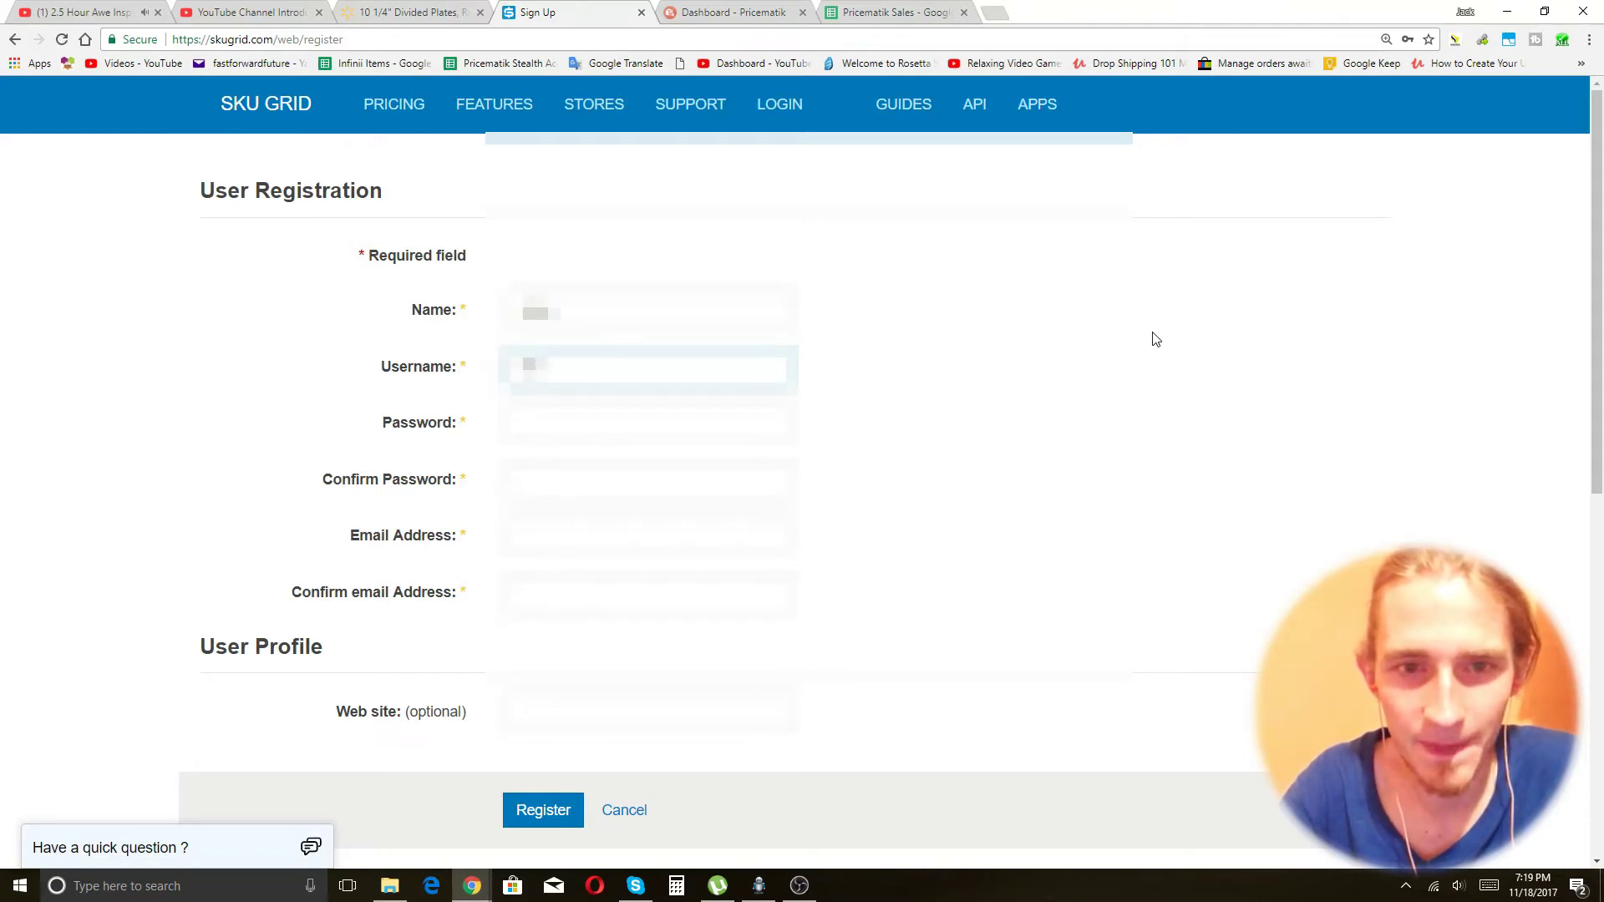
pyautogui.press('BackSpace')
pyautogui.press('BackSpace')
pyautogui.press('BackSpace')
pyautogui.press('BackSpace')
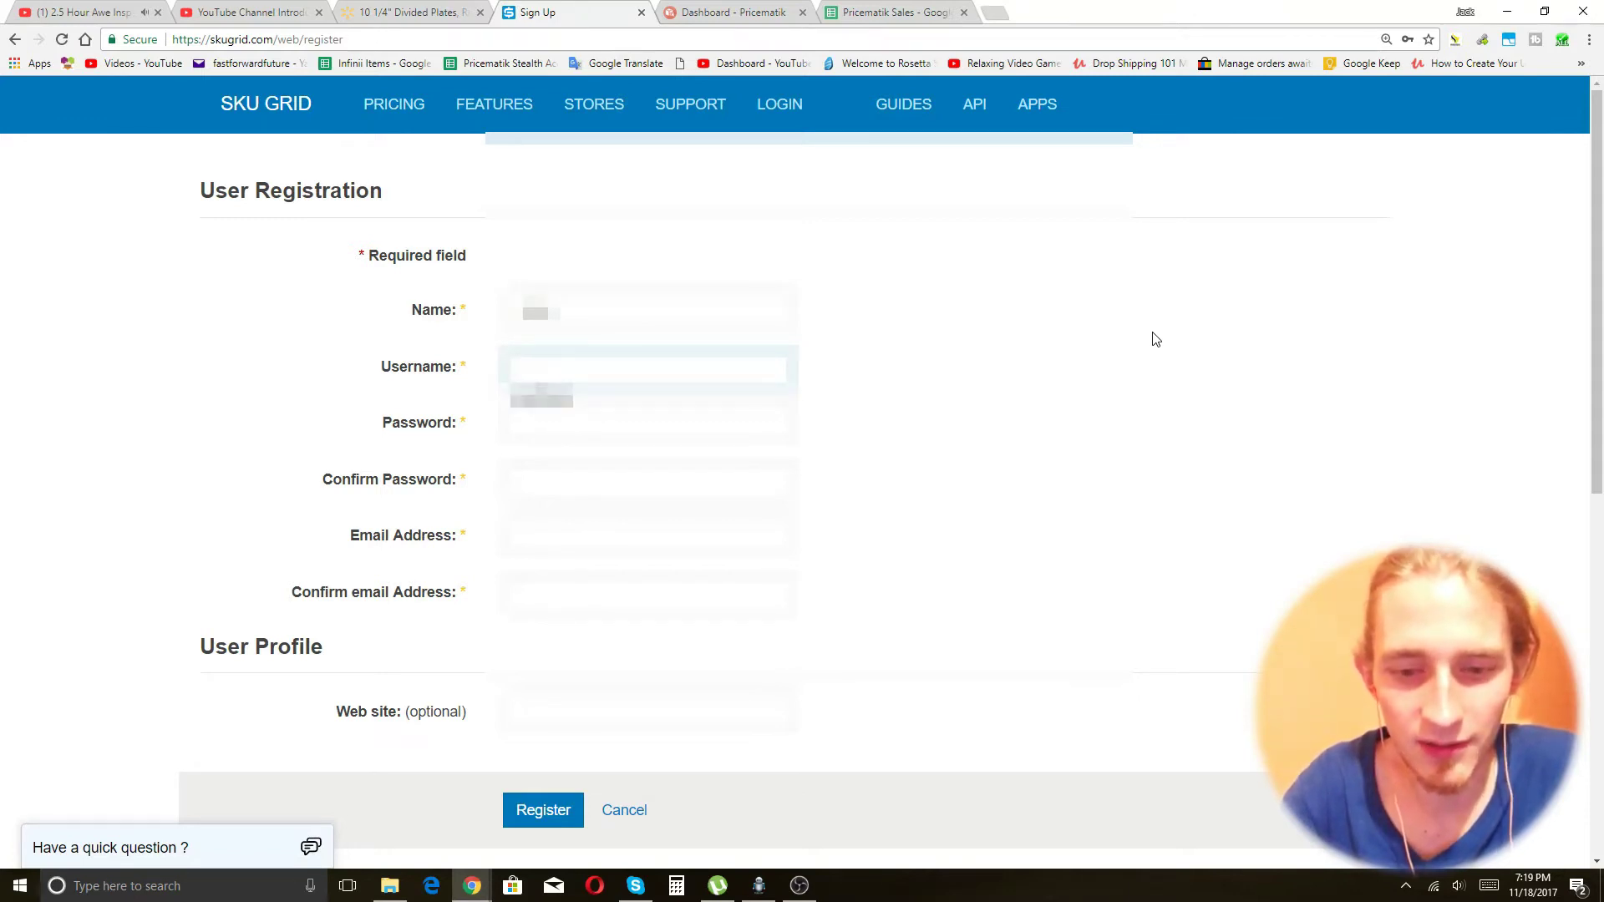
pyautogui.write('fastforward')
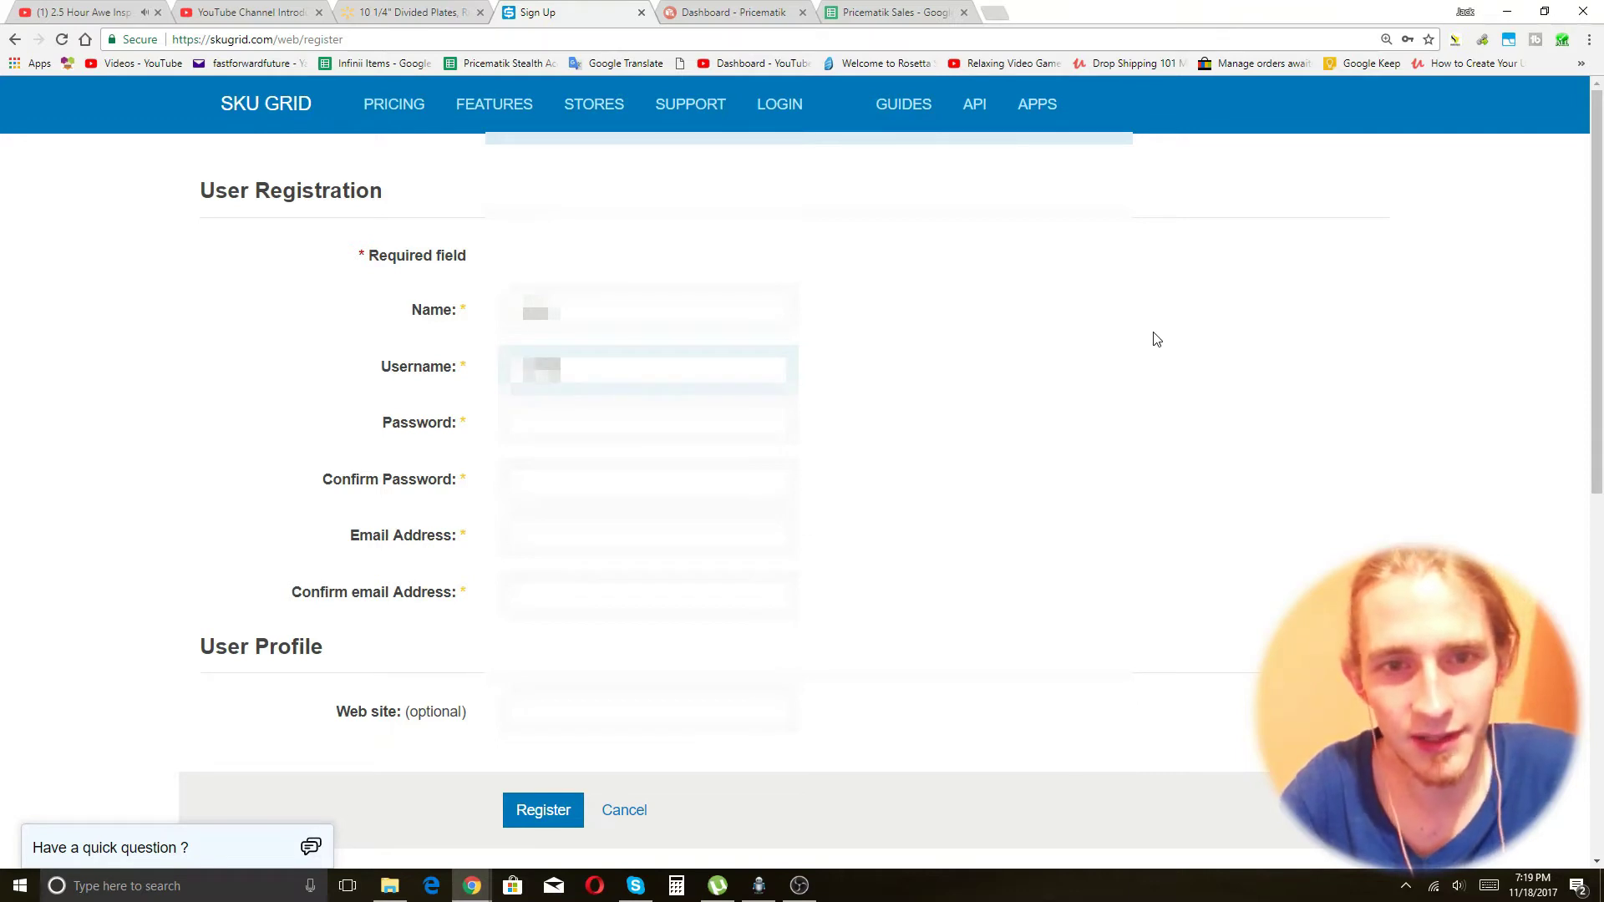
pyautogui.press('Tab')
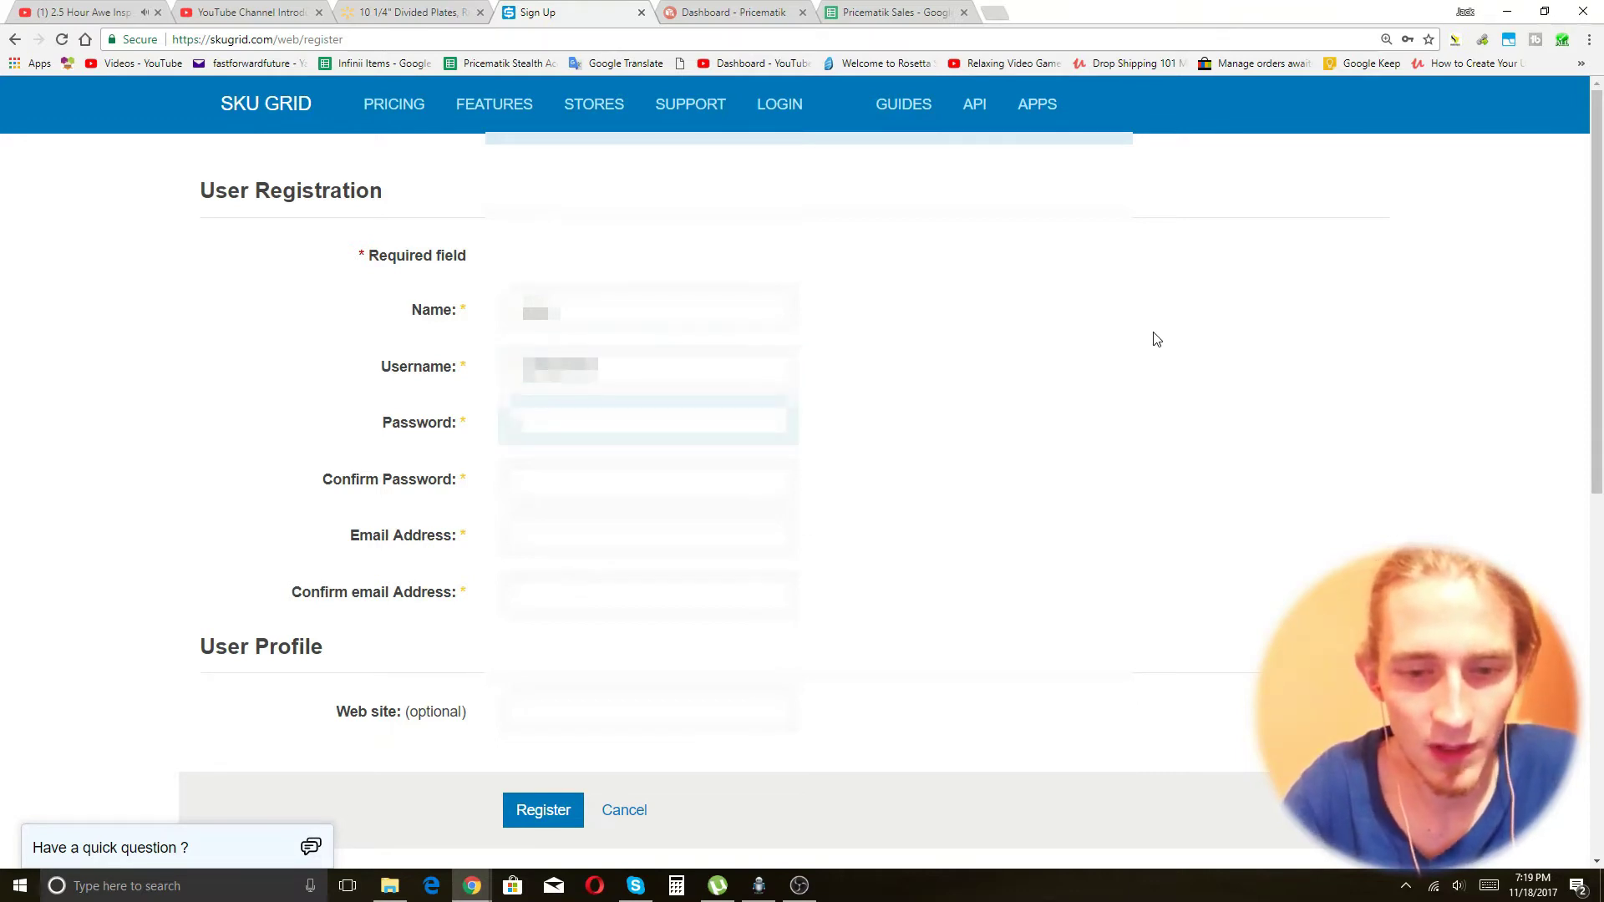
# Enter the account password and repeat it in the Confirm Password field
pyautogui.write('********')
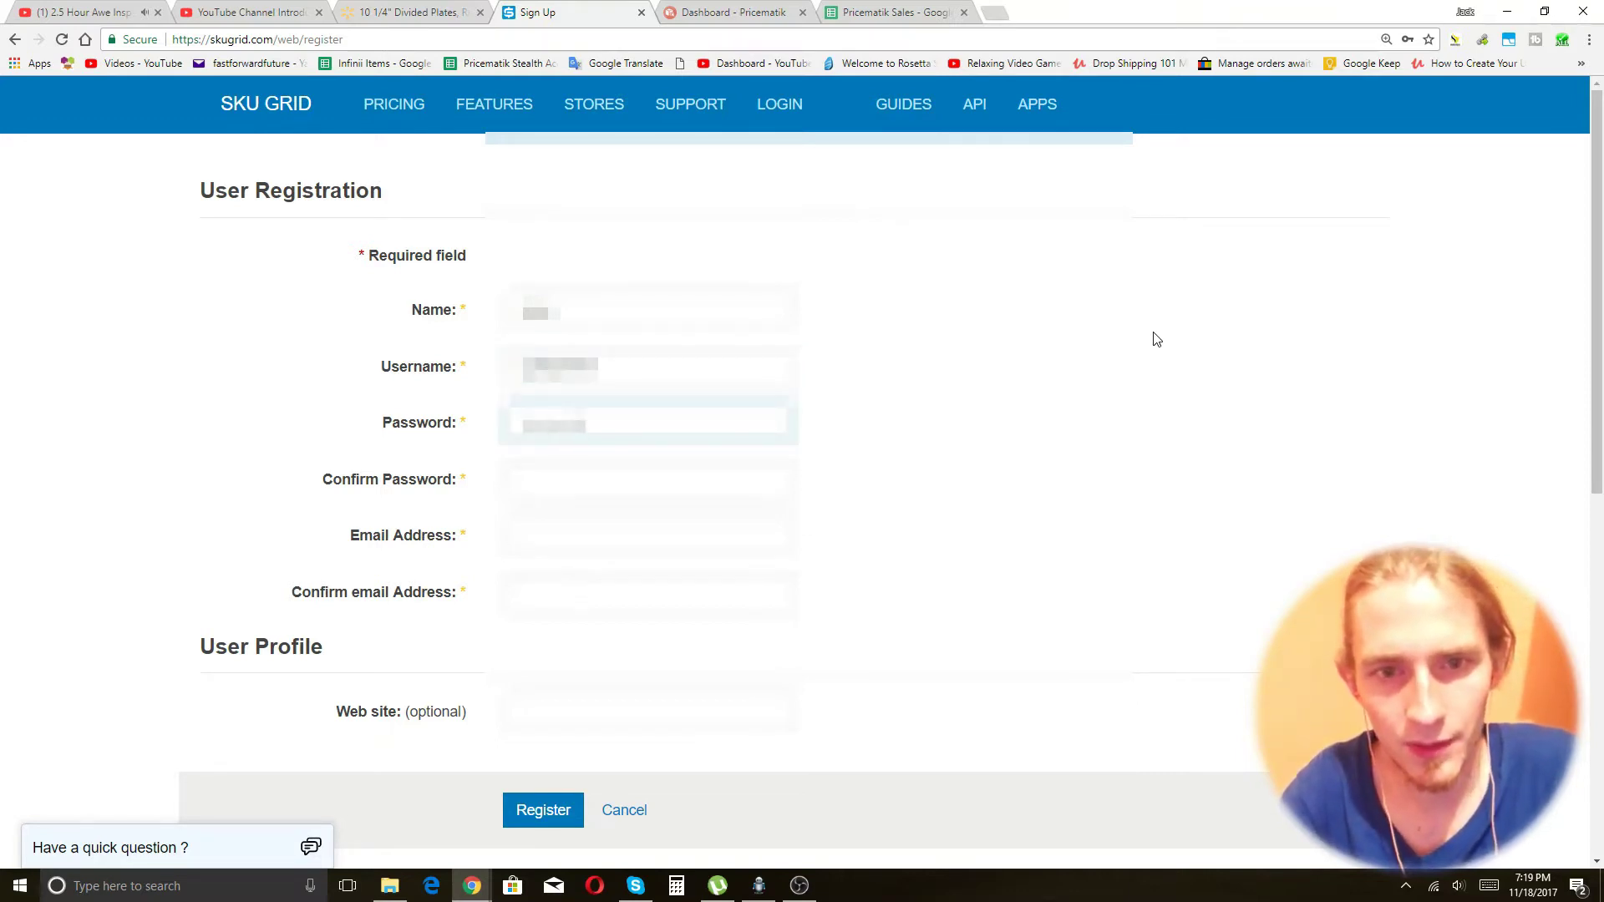
pyautogui.press('Tab')
pyautogui.write('********')
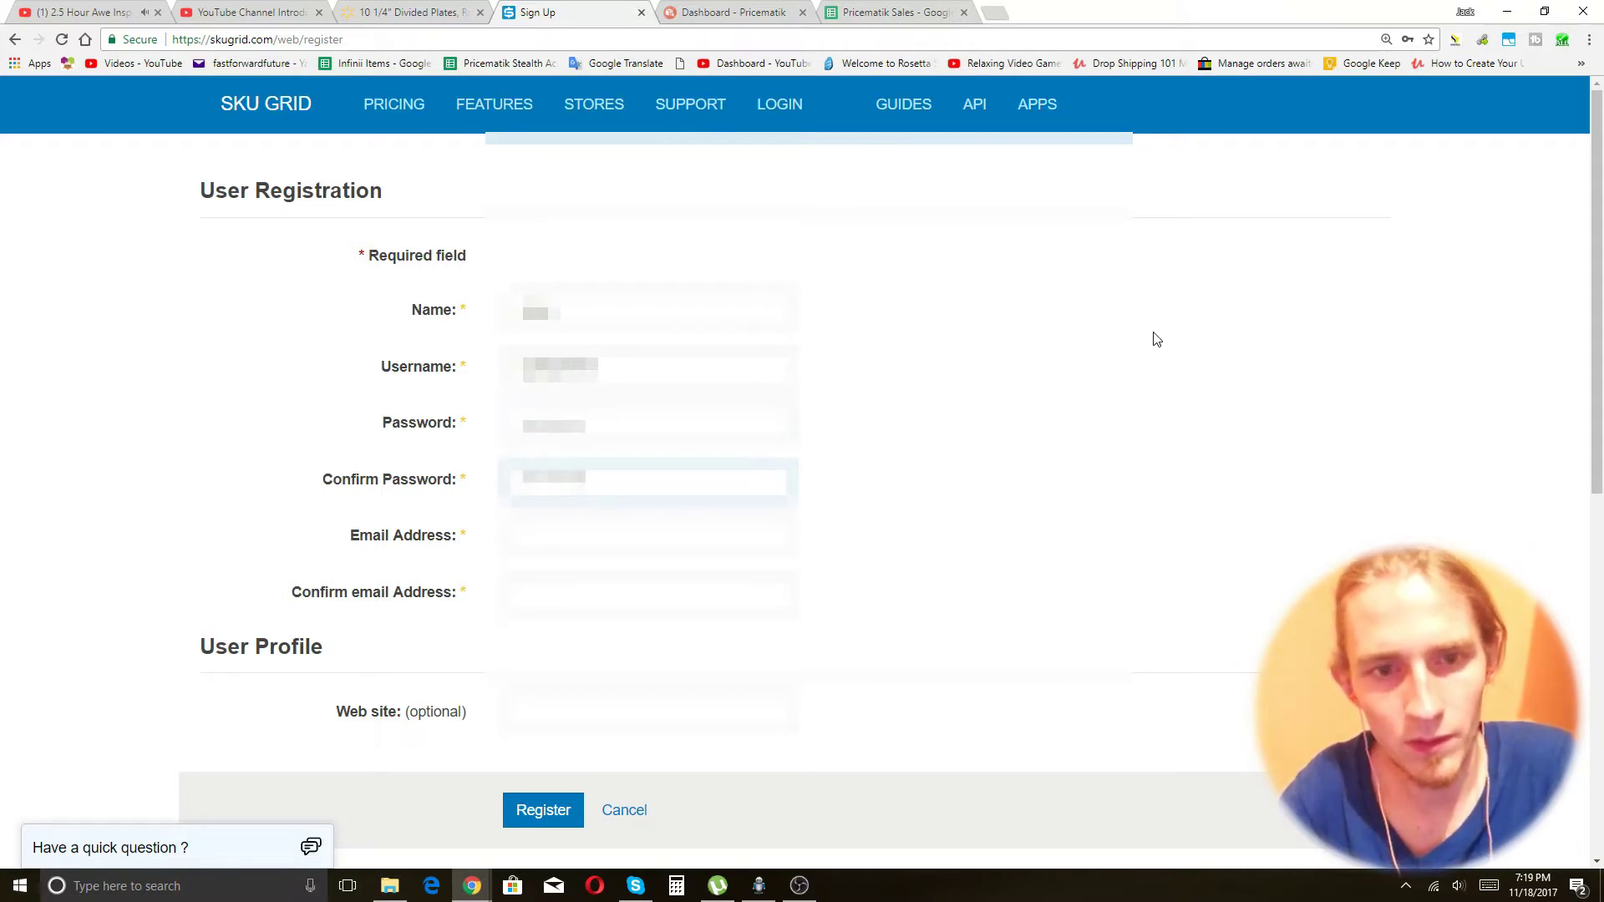
# Fill in the registrant's email address in both email fields and submit the User Registration form
pyautogui.press('Tab')
pyautogui.write('fast')
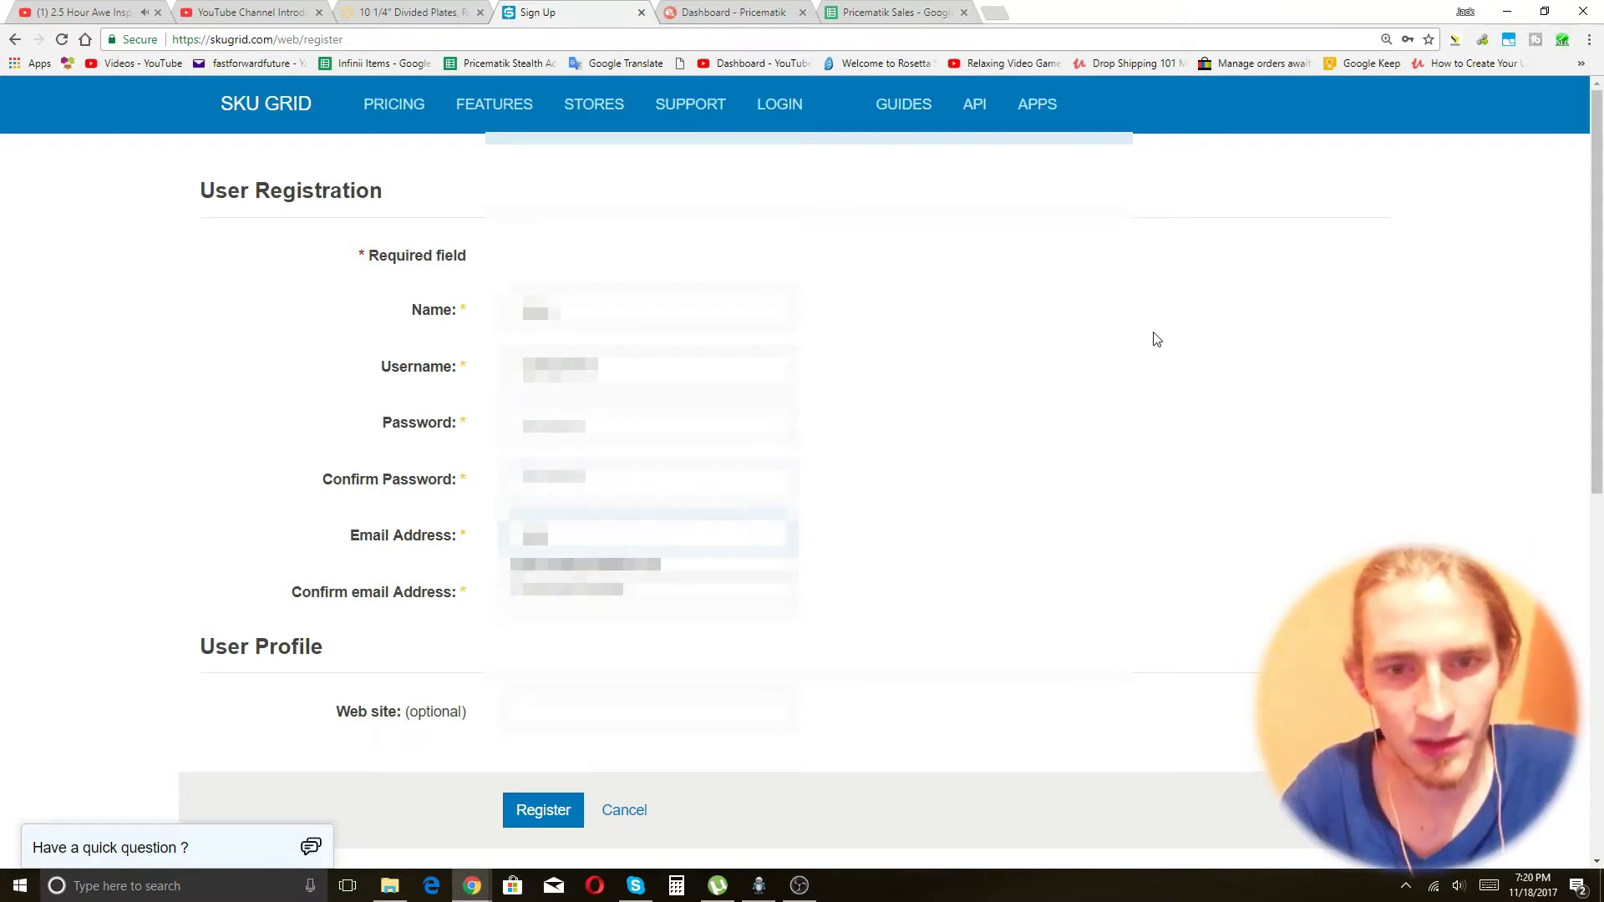
pyautogui.press('Down')
pyautogui.press('Return')
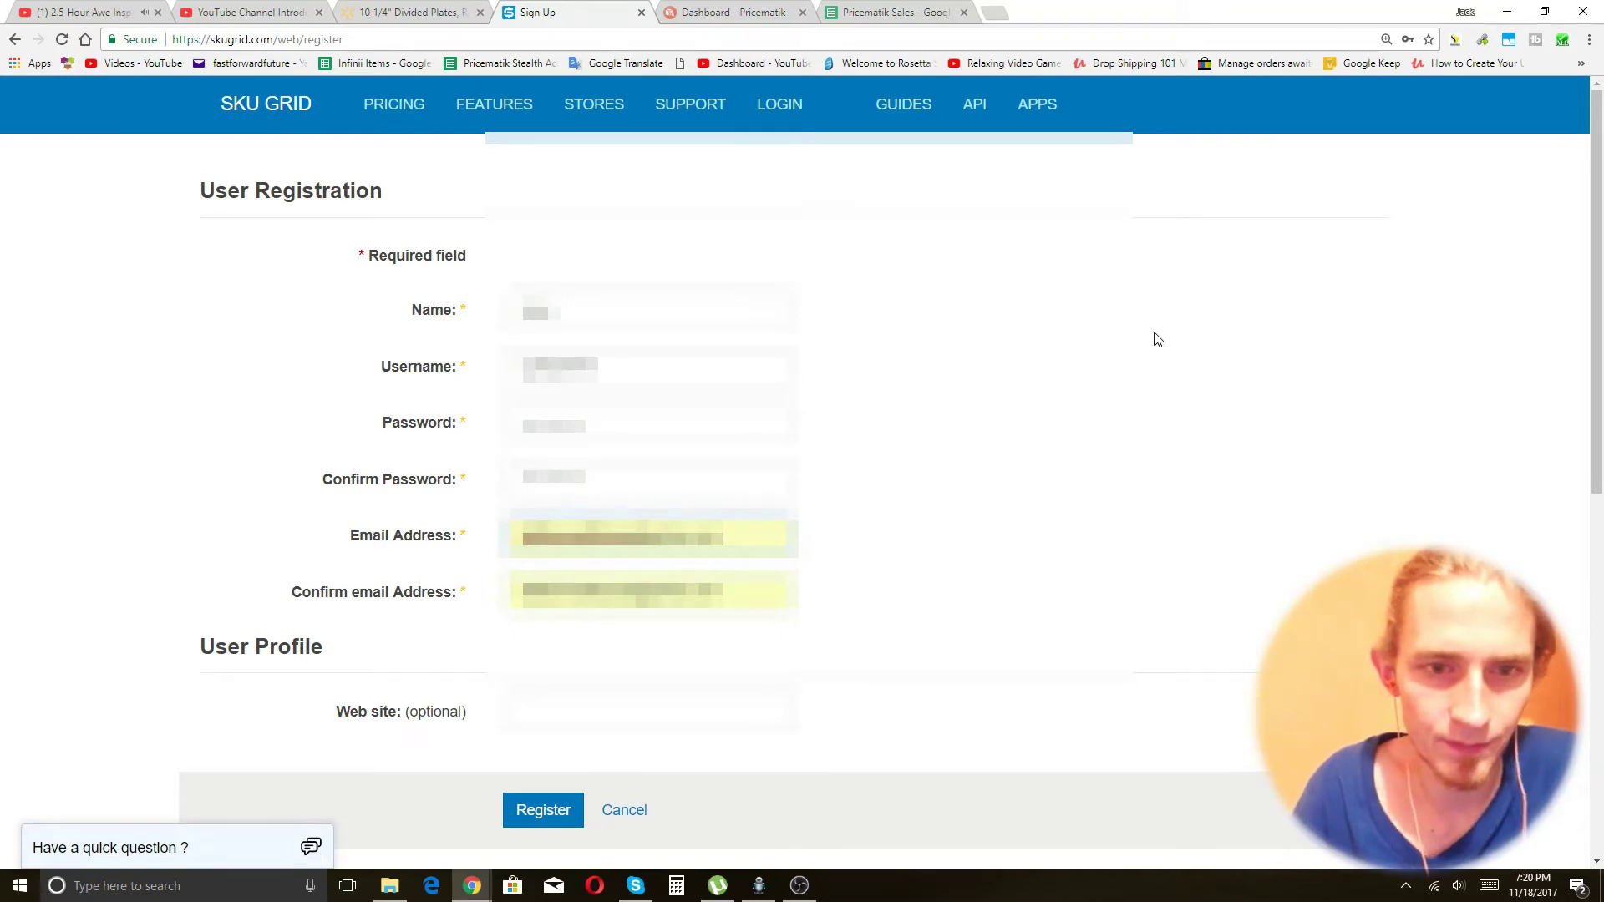
pyautogui.scroll(-3, 717, 527)
pyautogui.scroll(1, 717, 527)
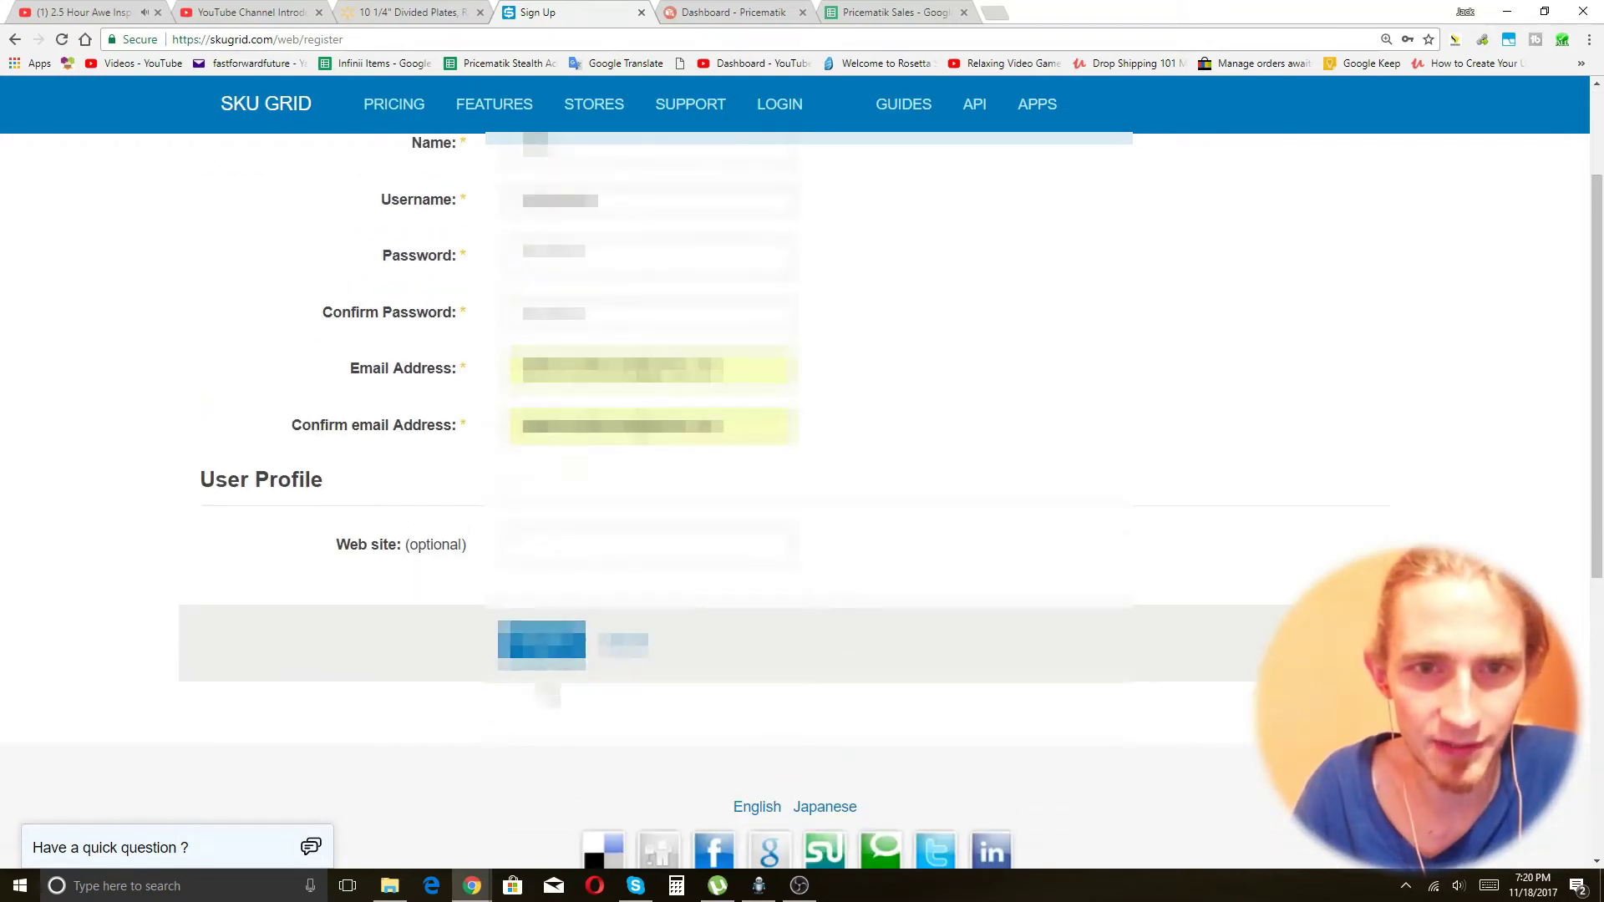
pyautogui.click(553, 647)
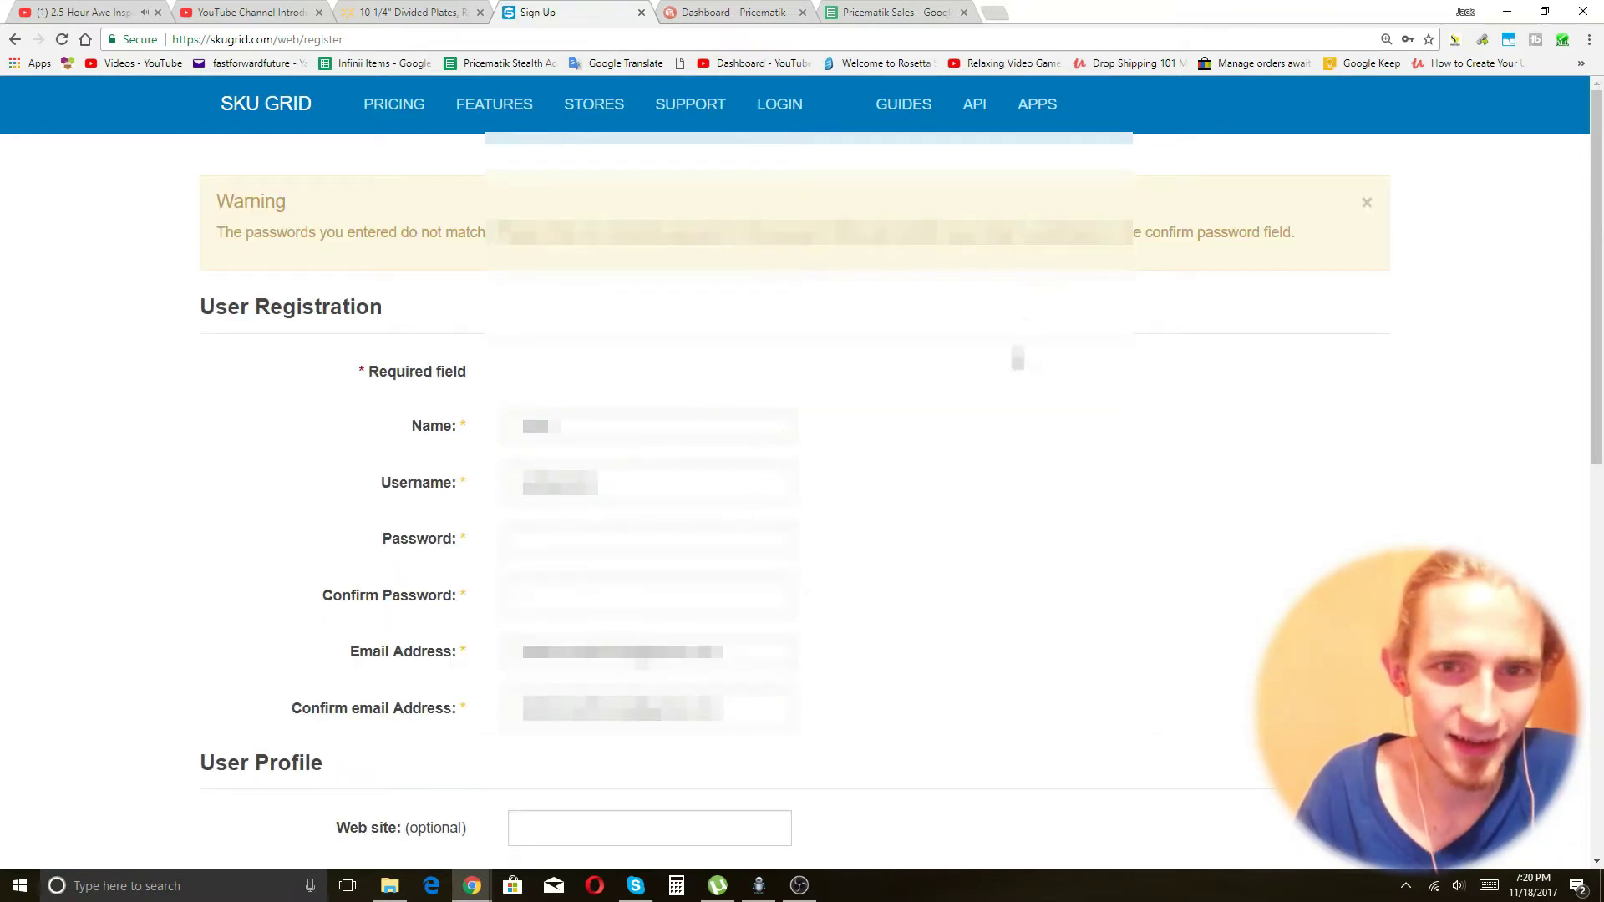
# Re-enter the account password in the Password and Confirm Password fields, resubmit the registration, and dismiss the browser's save-password prompt
pyautogui.click(560, 539)
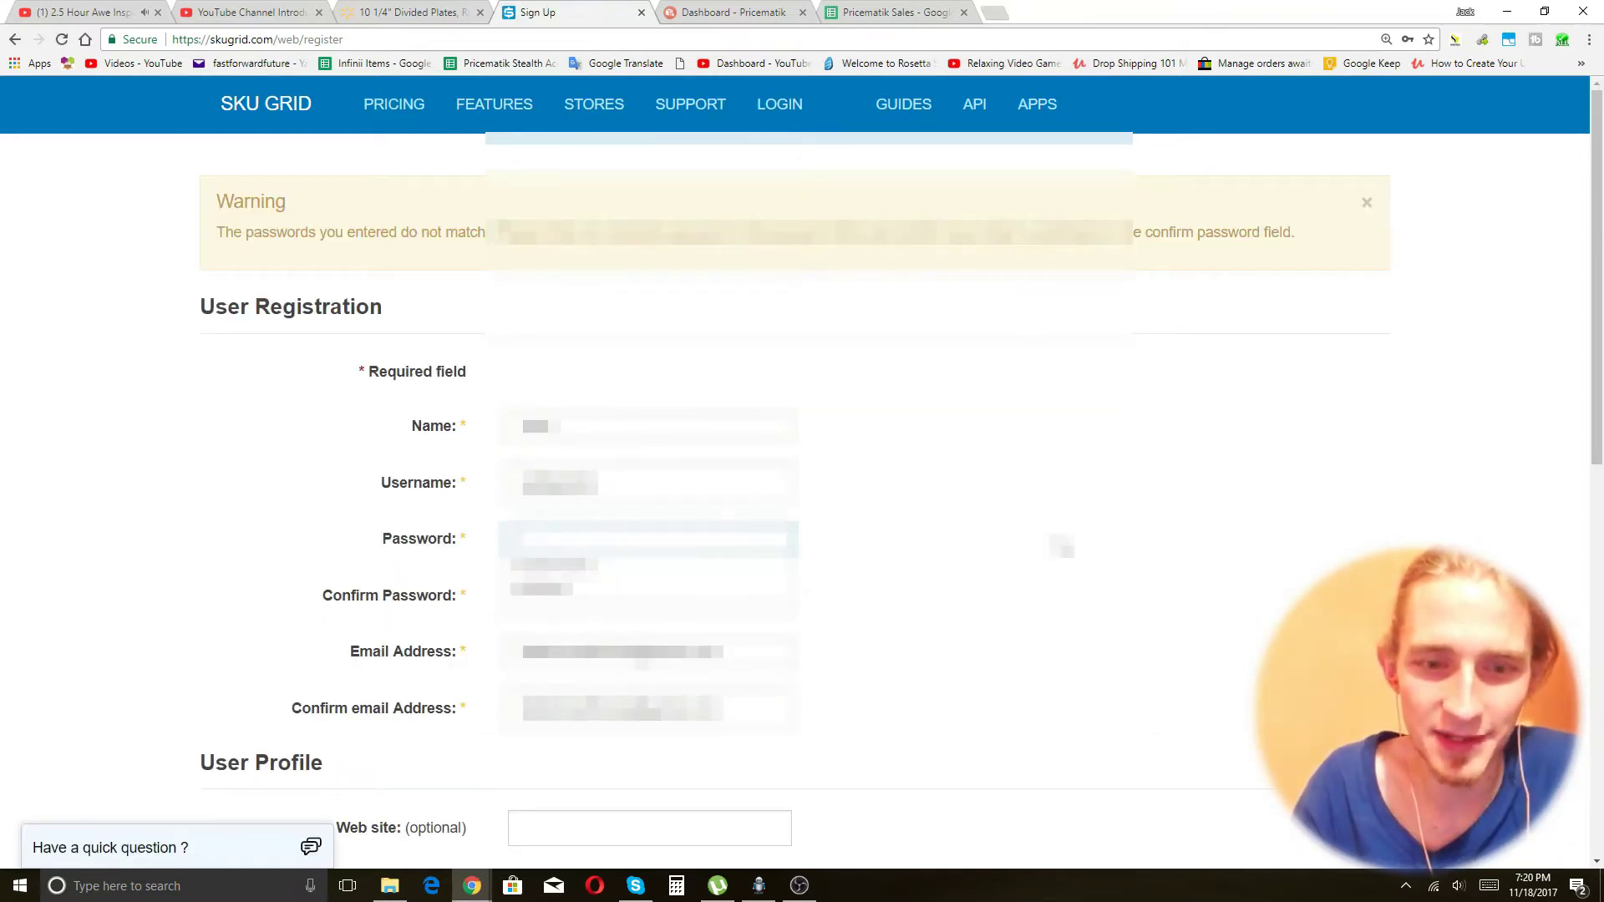
pyautogui.write('••••••••••')
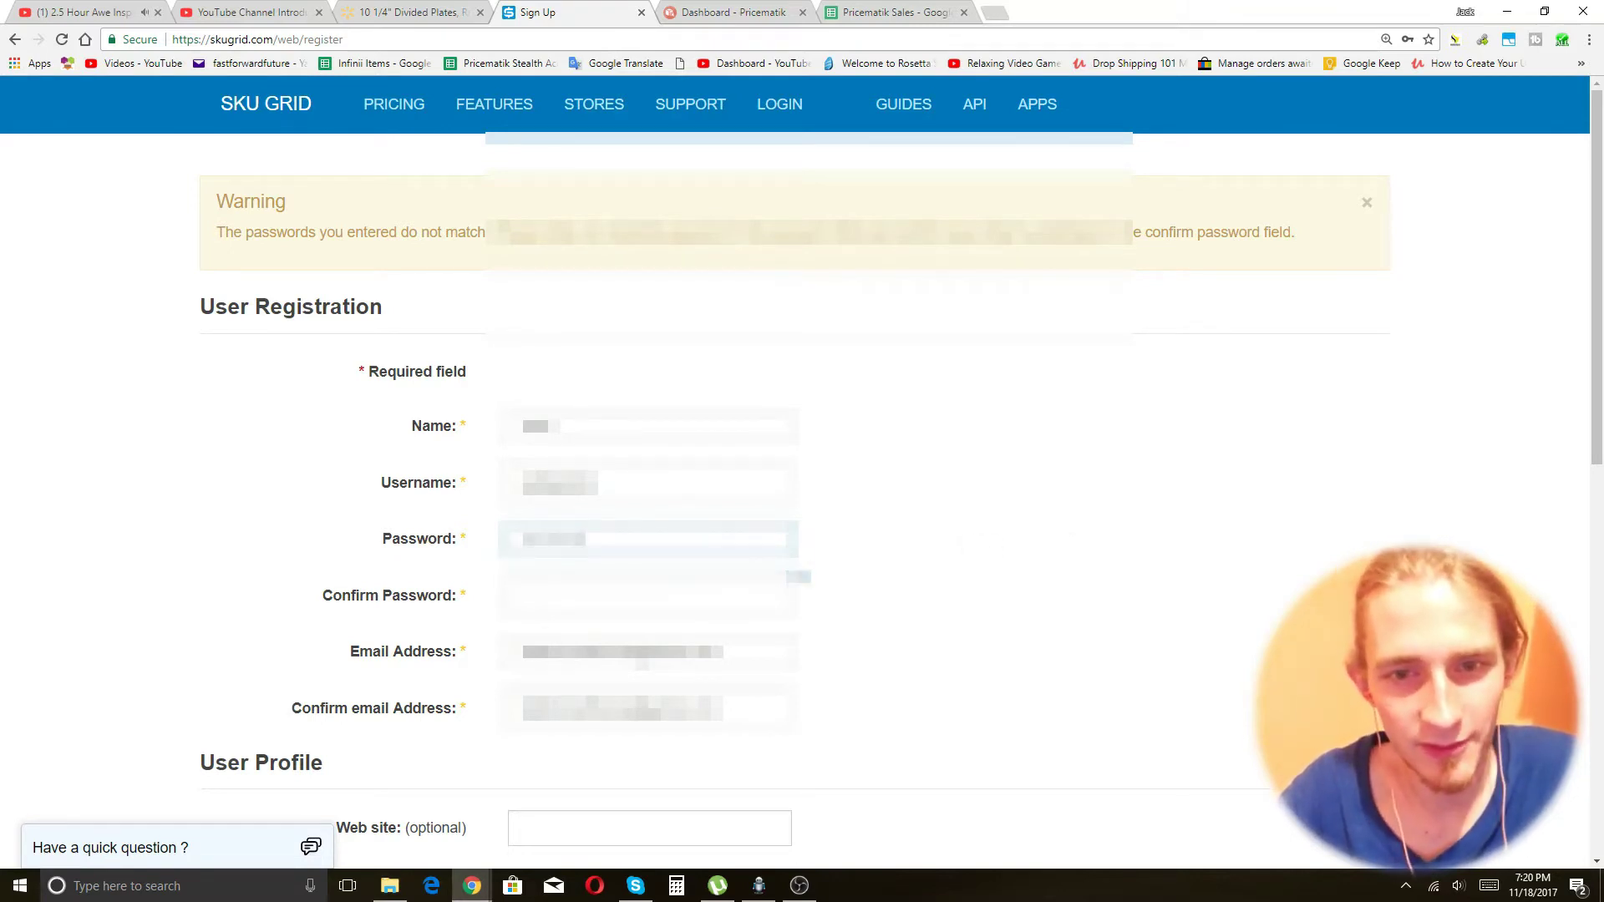
pyautogui.click(742, 603)
pyautogui.write('••••••••••')
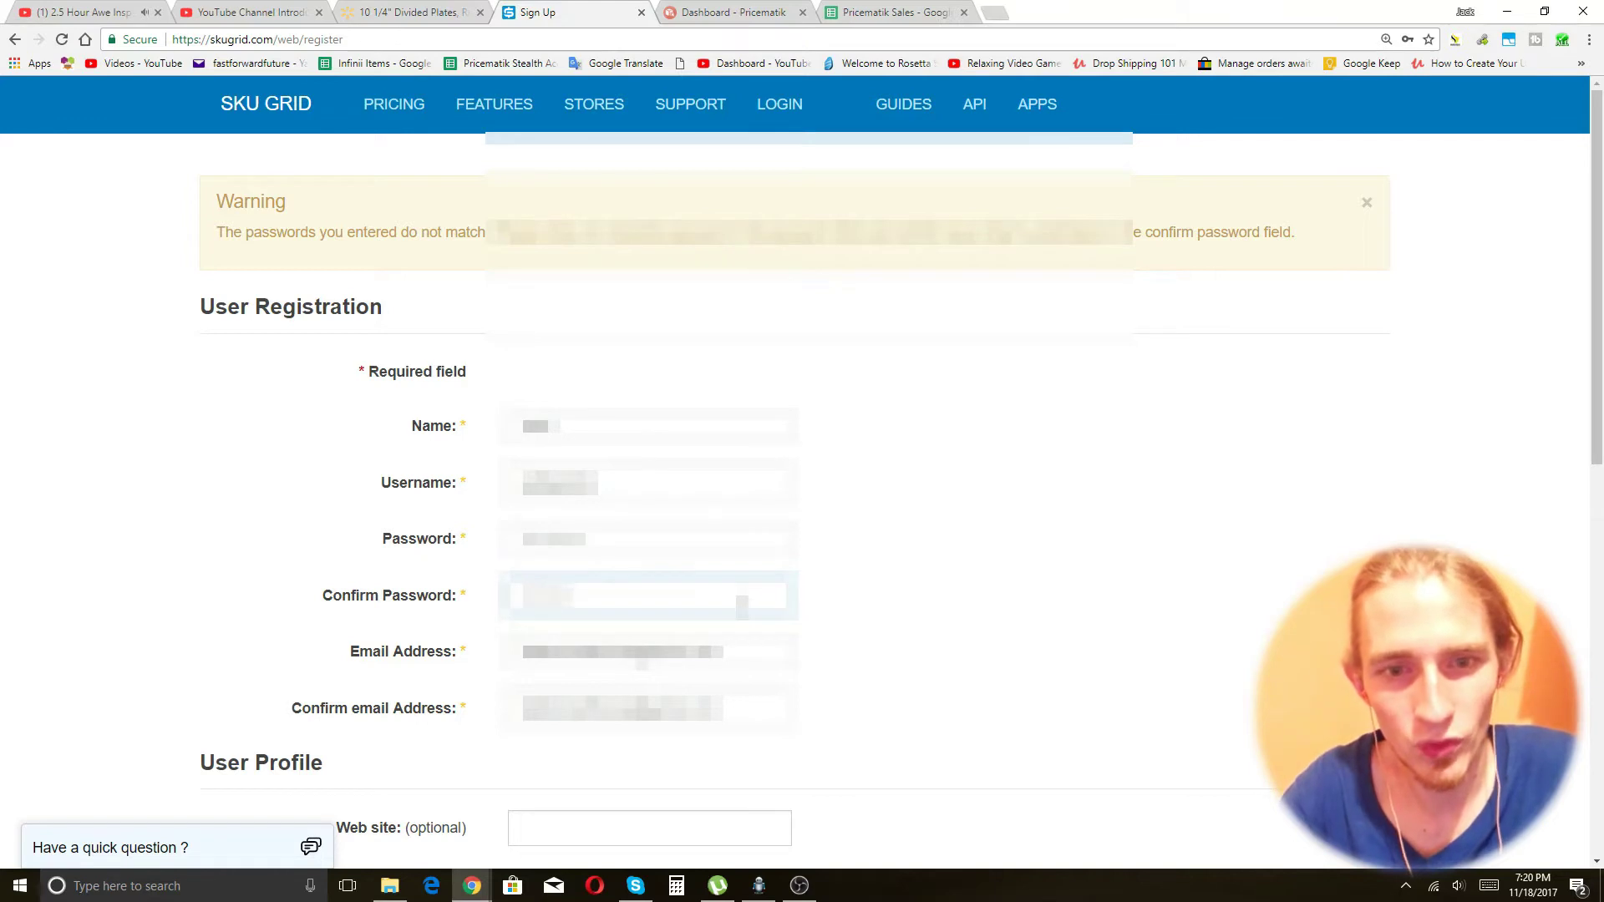
pyautogui.scroll(-7, 760, 468)
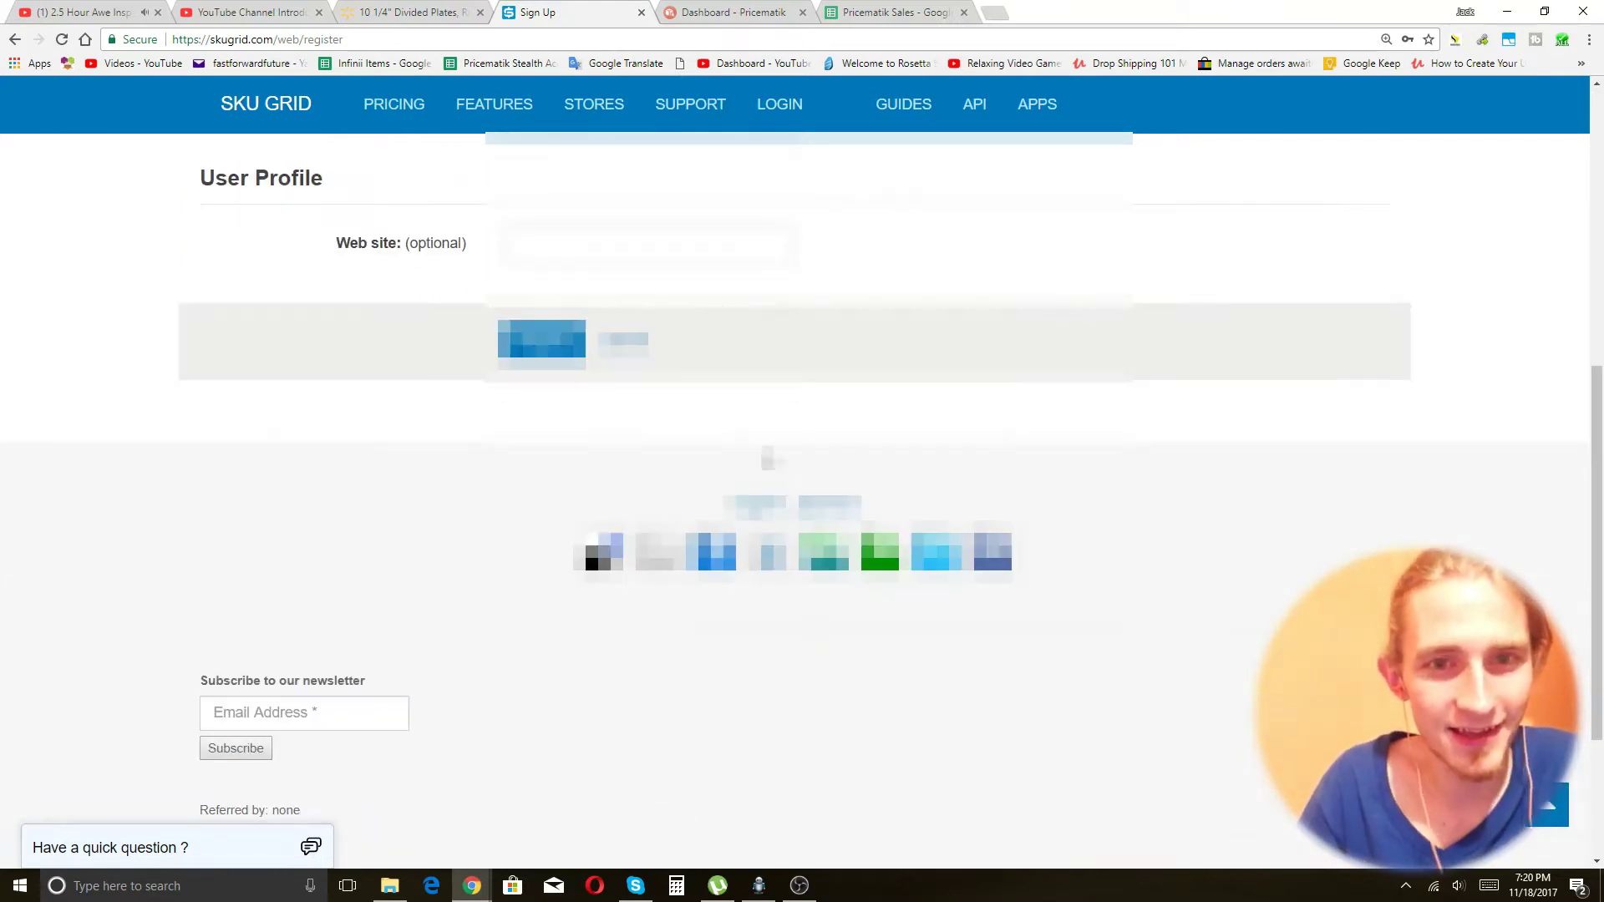
pyautogui.click(541, 339)
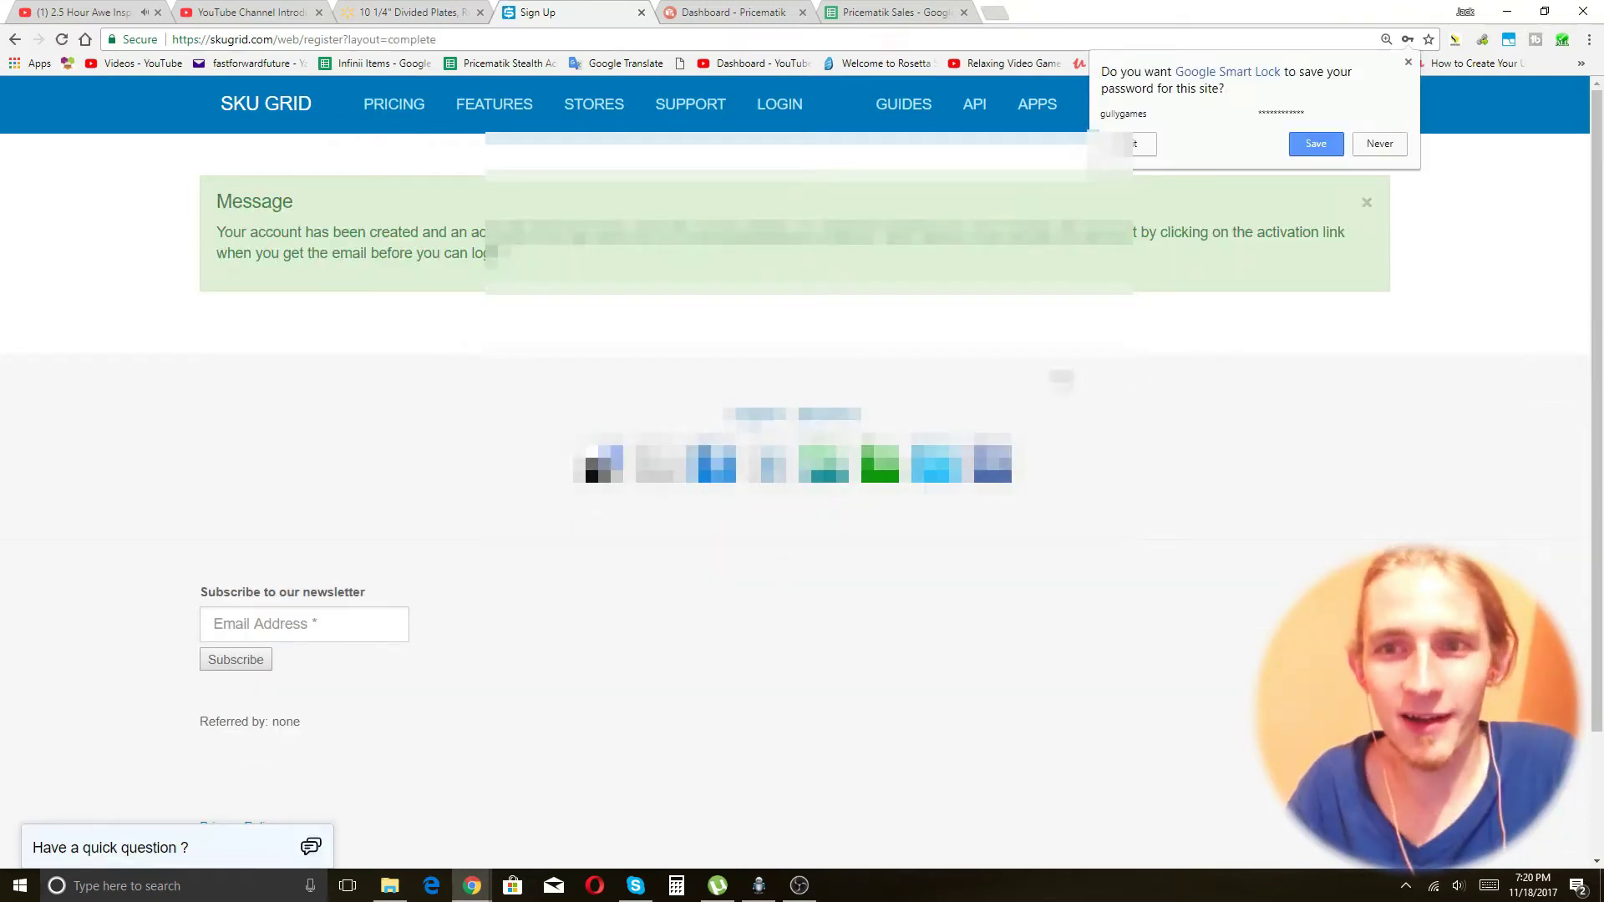
pyautogui.click(1216, 360)
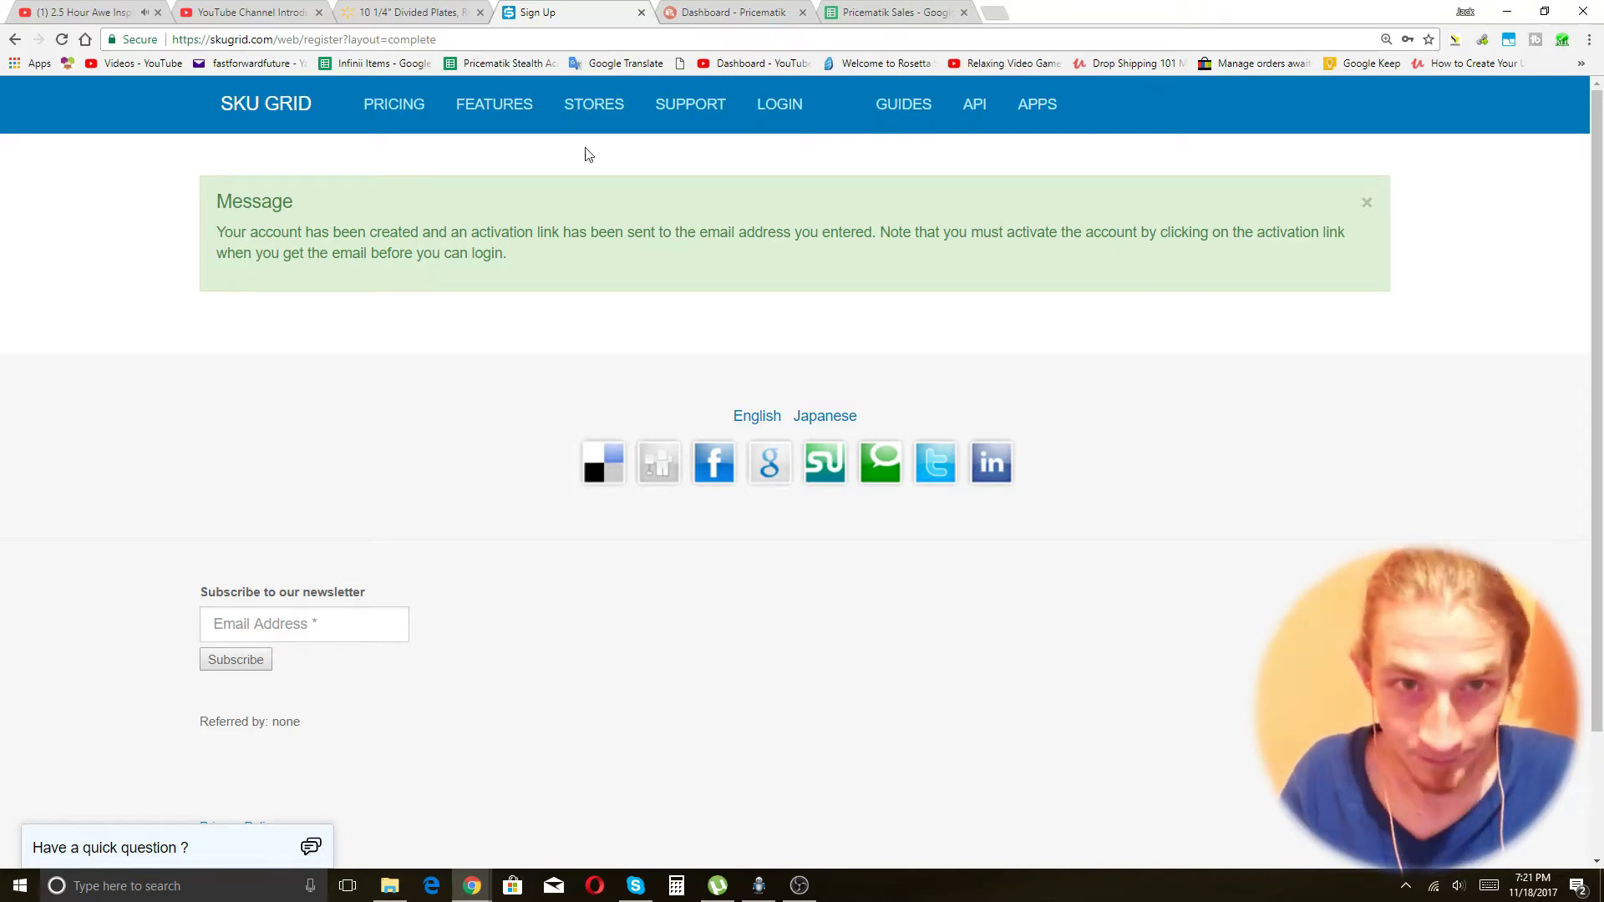
# Go to yahoo.com in a new browser page and open the Yahoo Mail mailbox
pyautogui.click(992, 13)
pyautogui.write('yahoo.com')
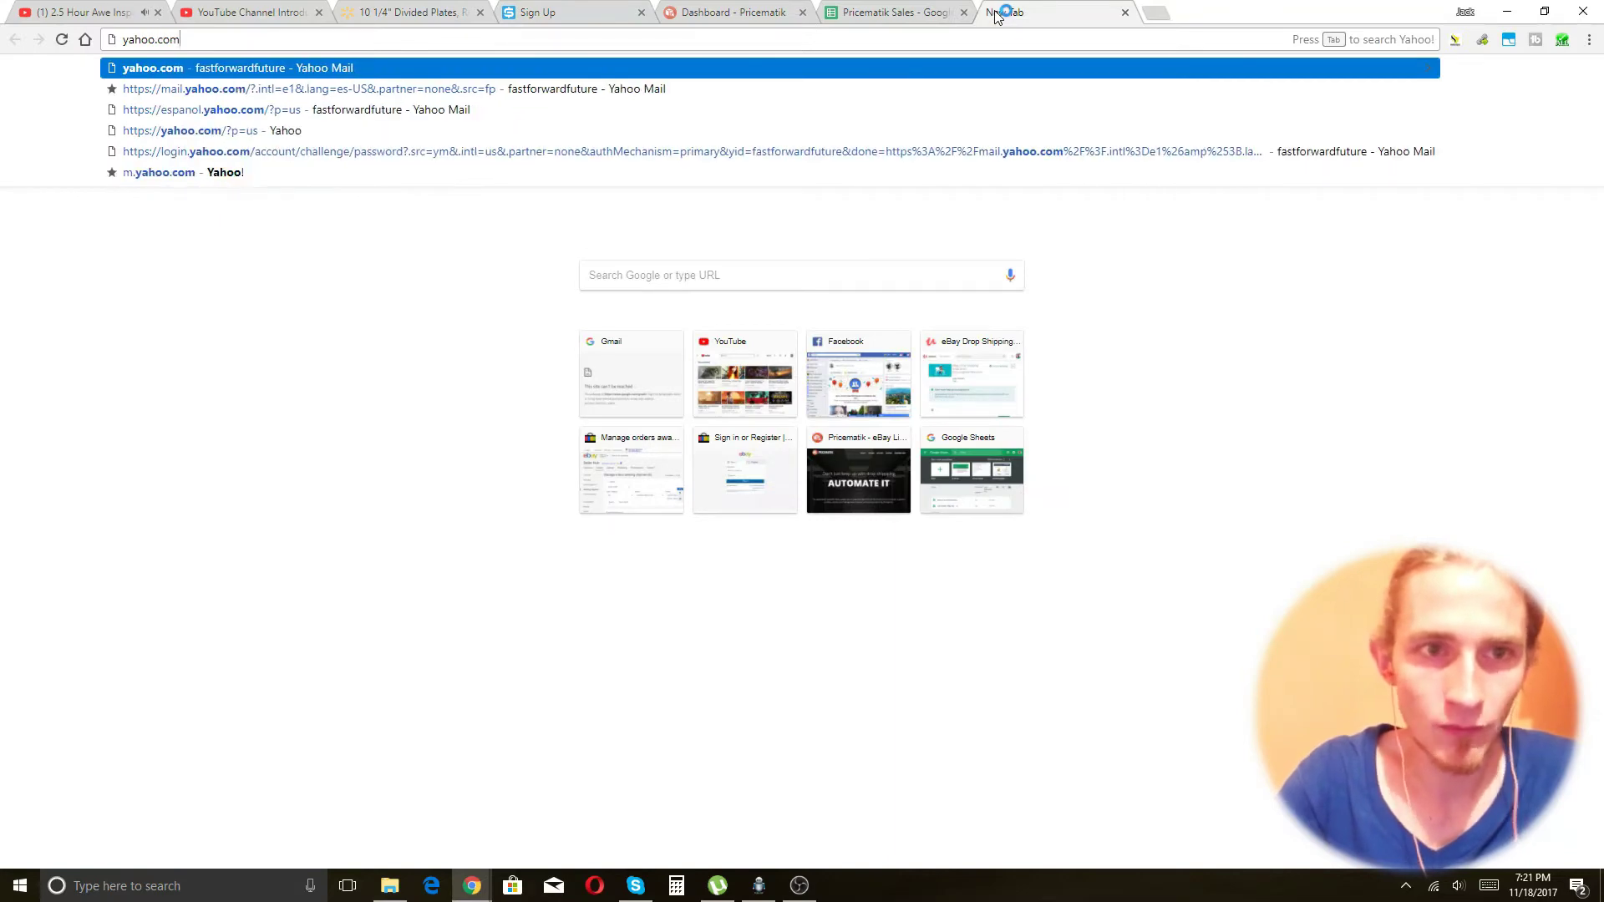
pyautogui.press('Return')
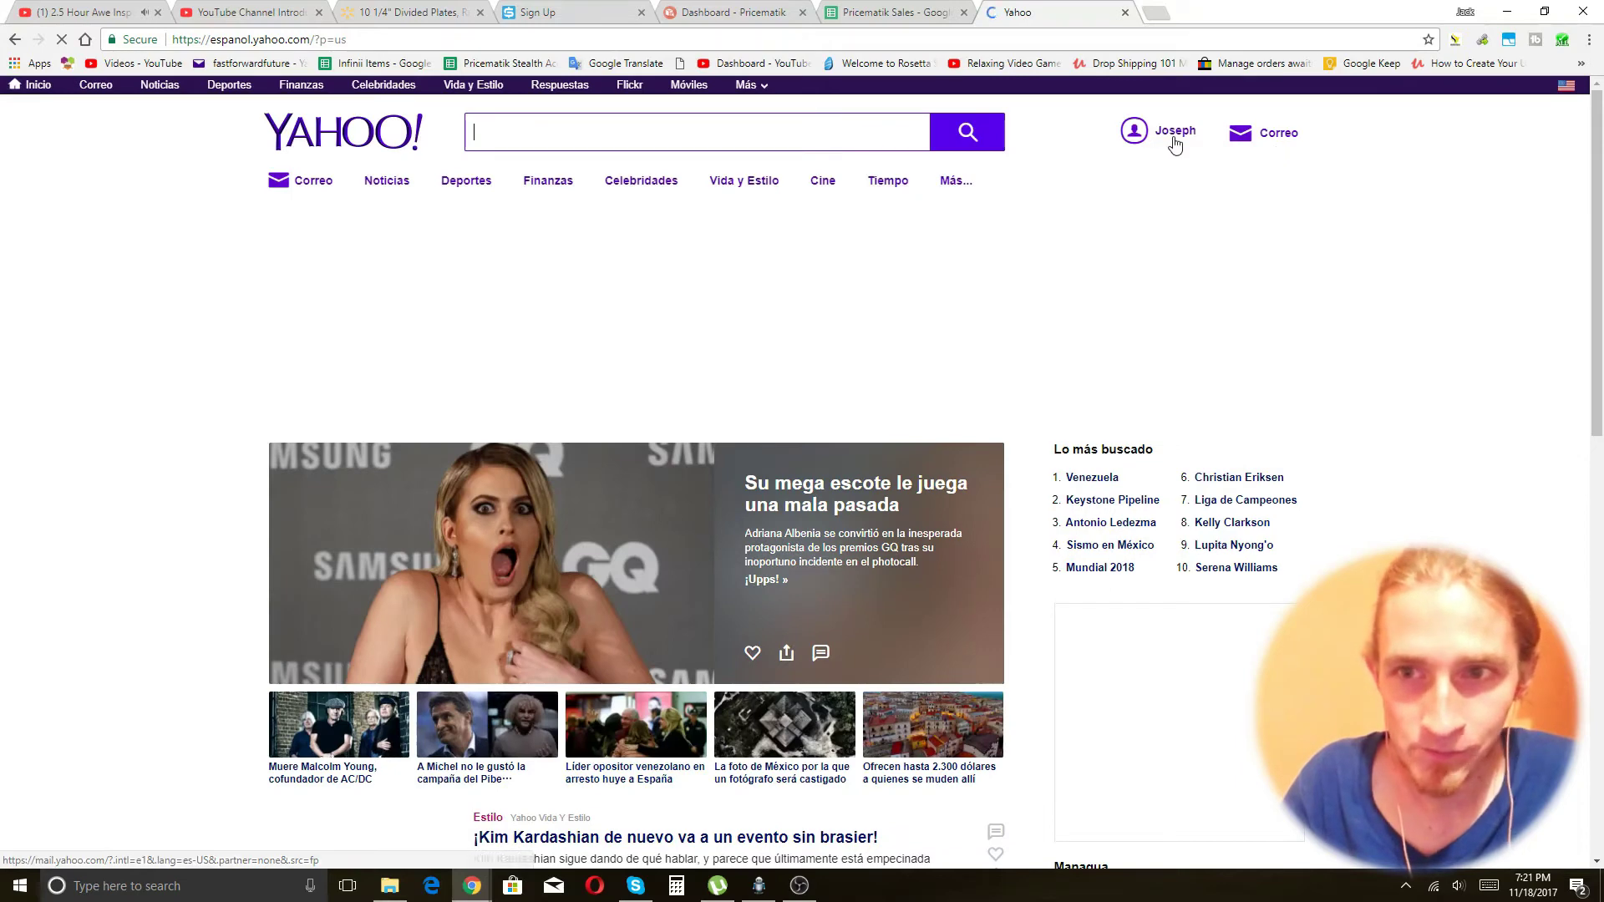
pyautogui.click(1283, 133)
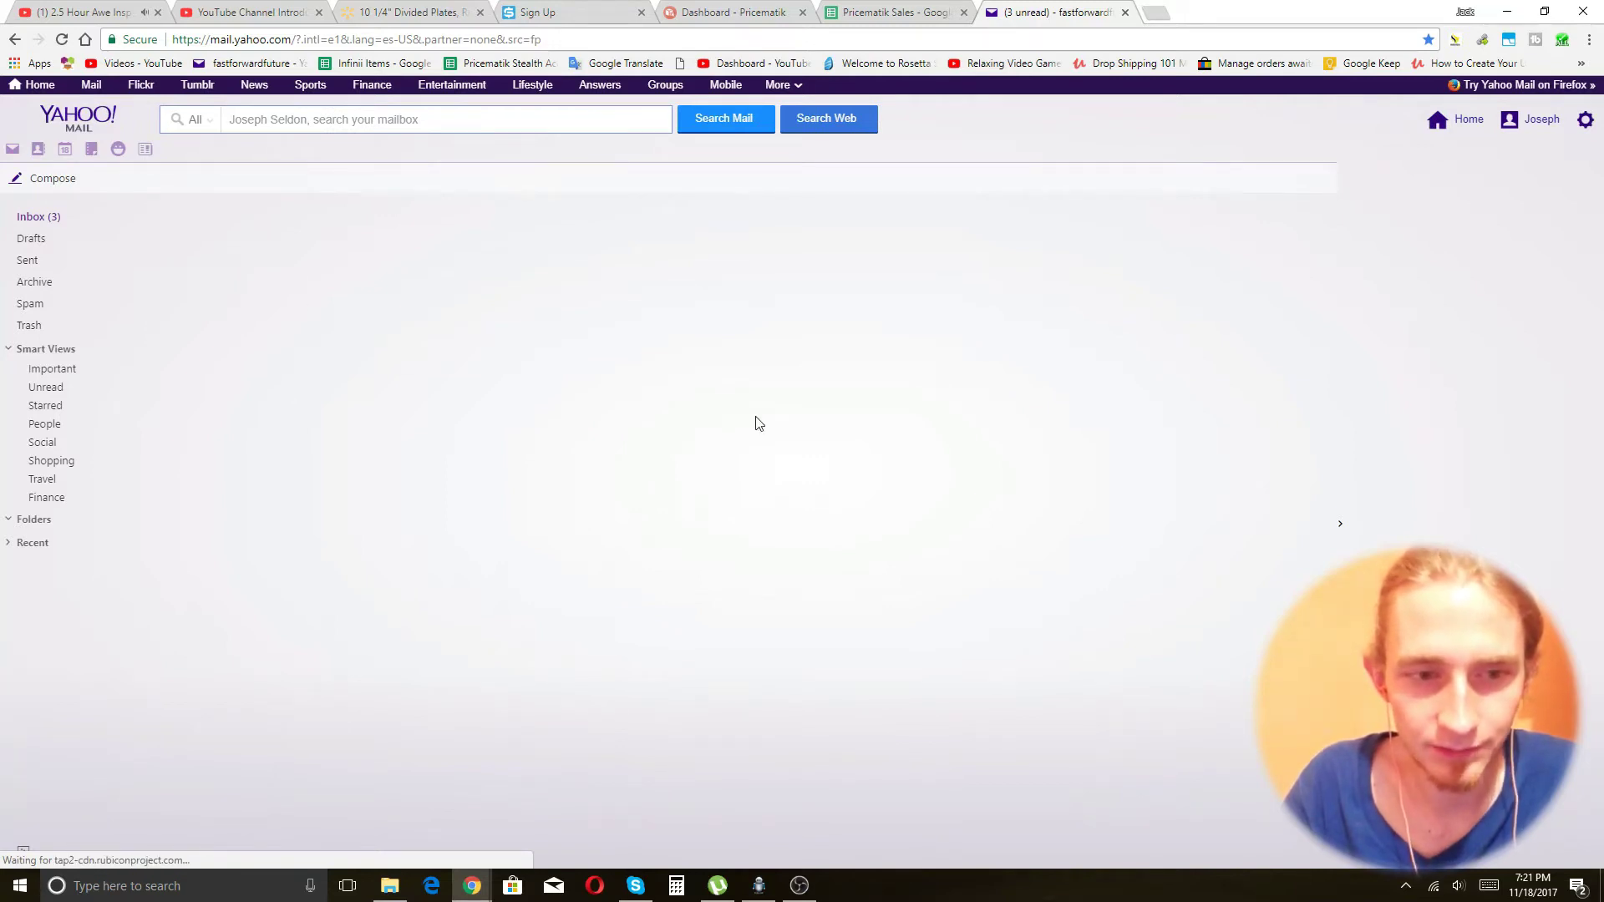
# Reread the SKU Grid account activation message and open the site's login page
pyautogui.click(587, 10)
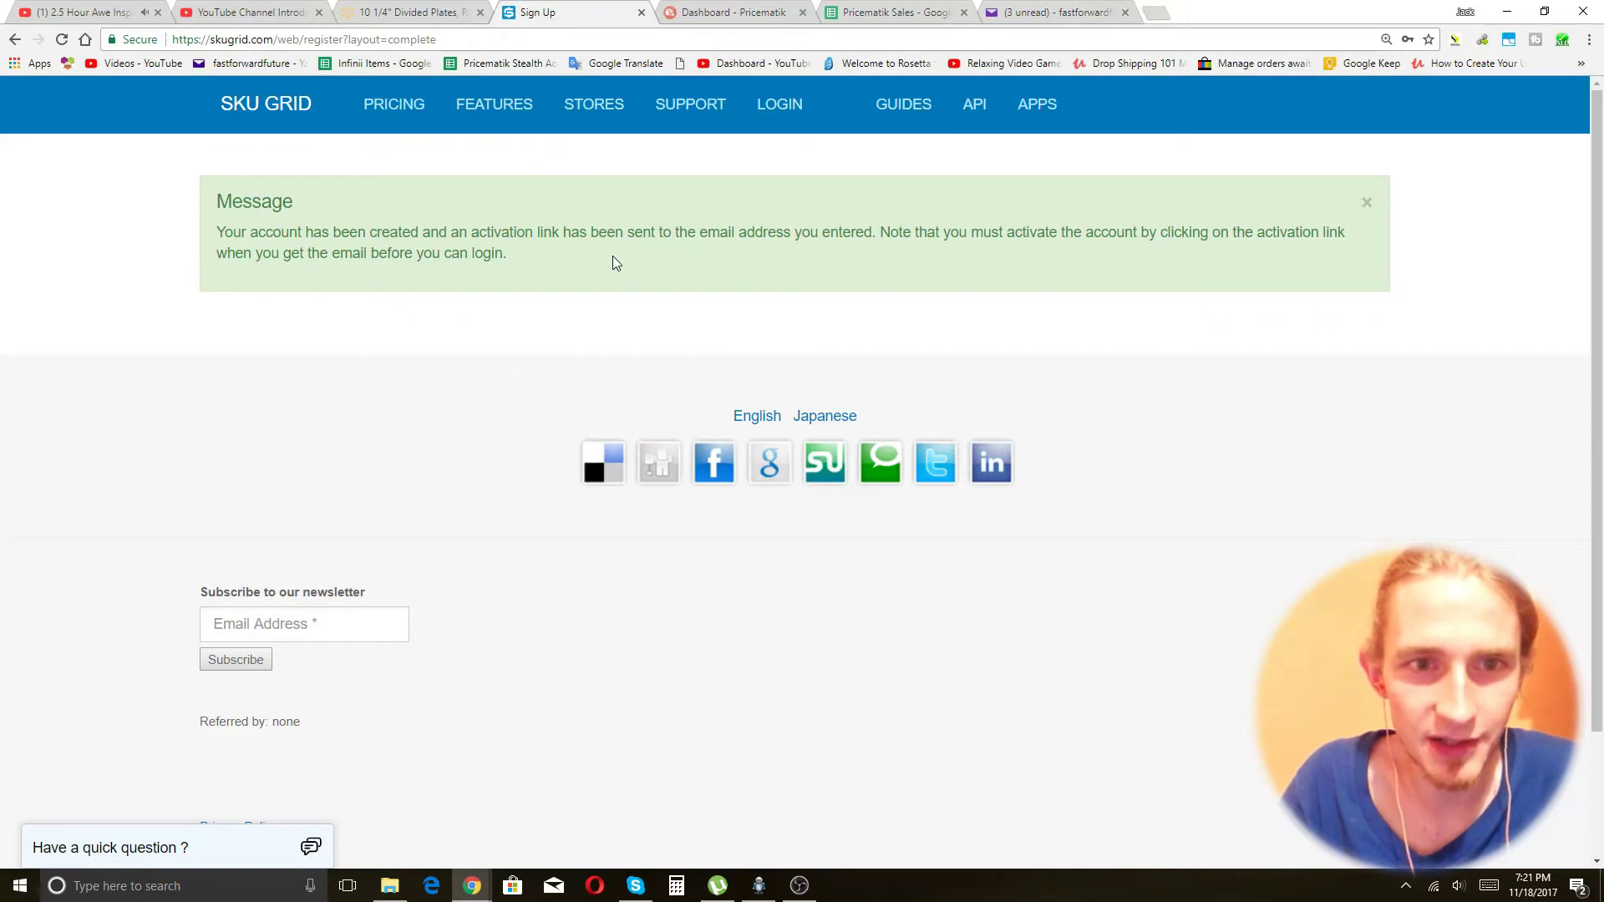
pyautogui.click(1070, 11)
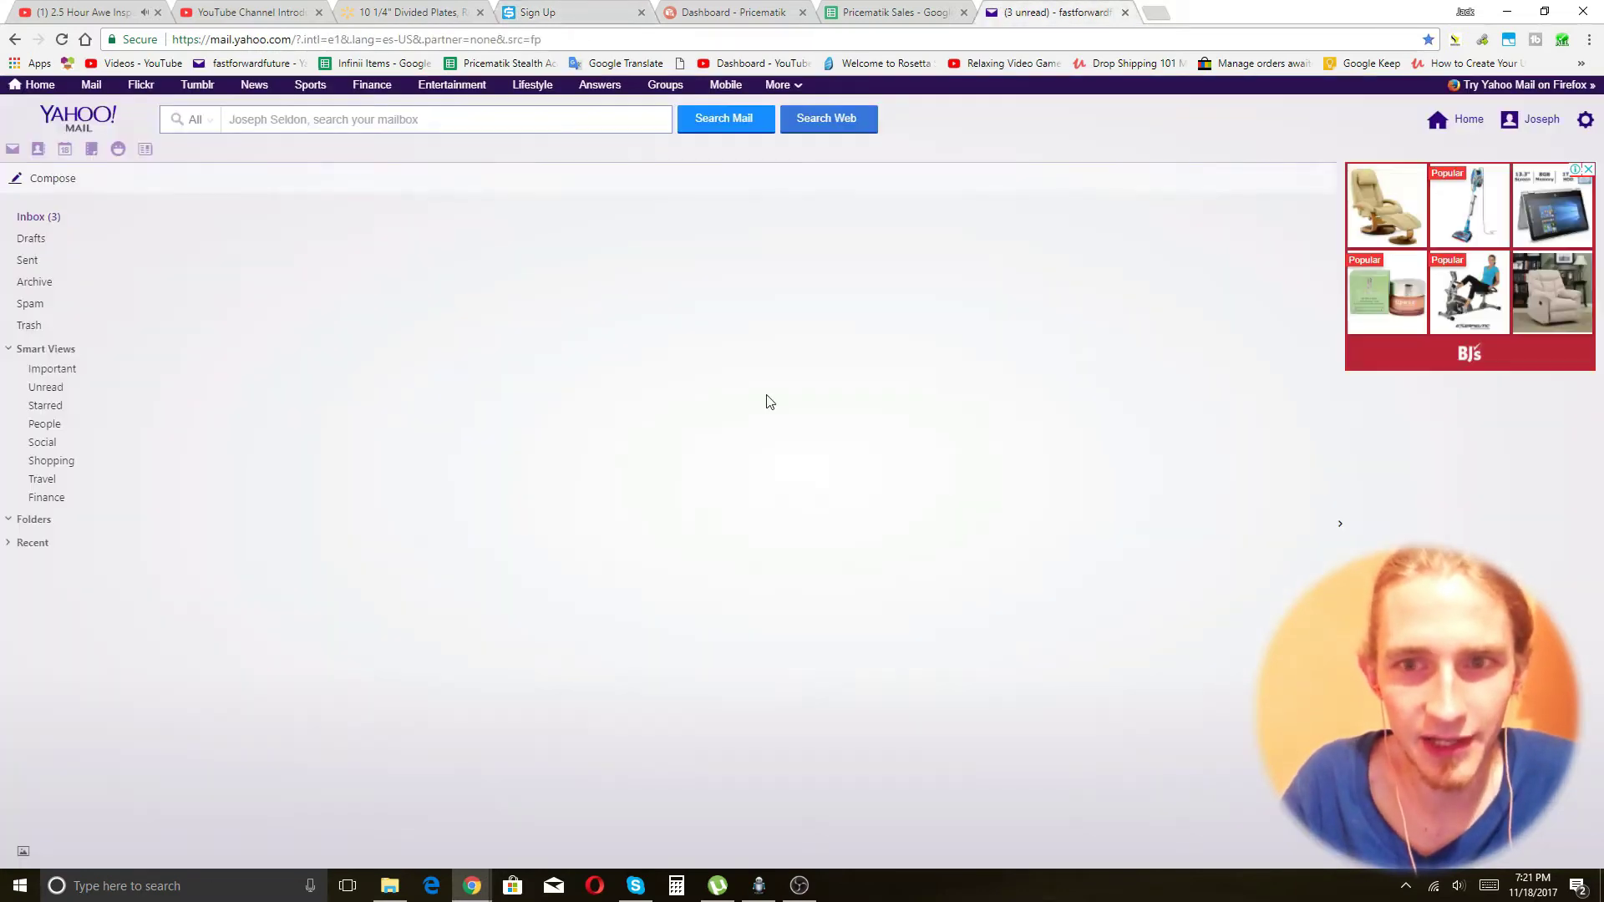
pyautogui.click(559, 11)
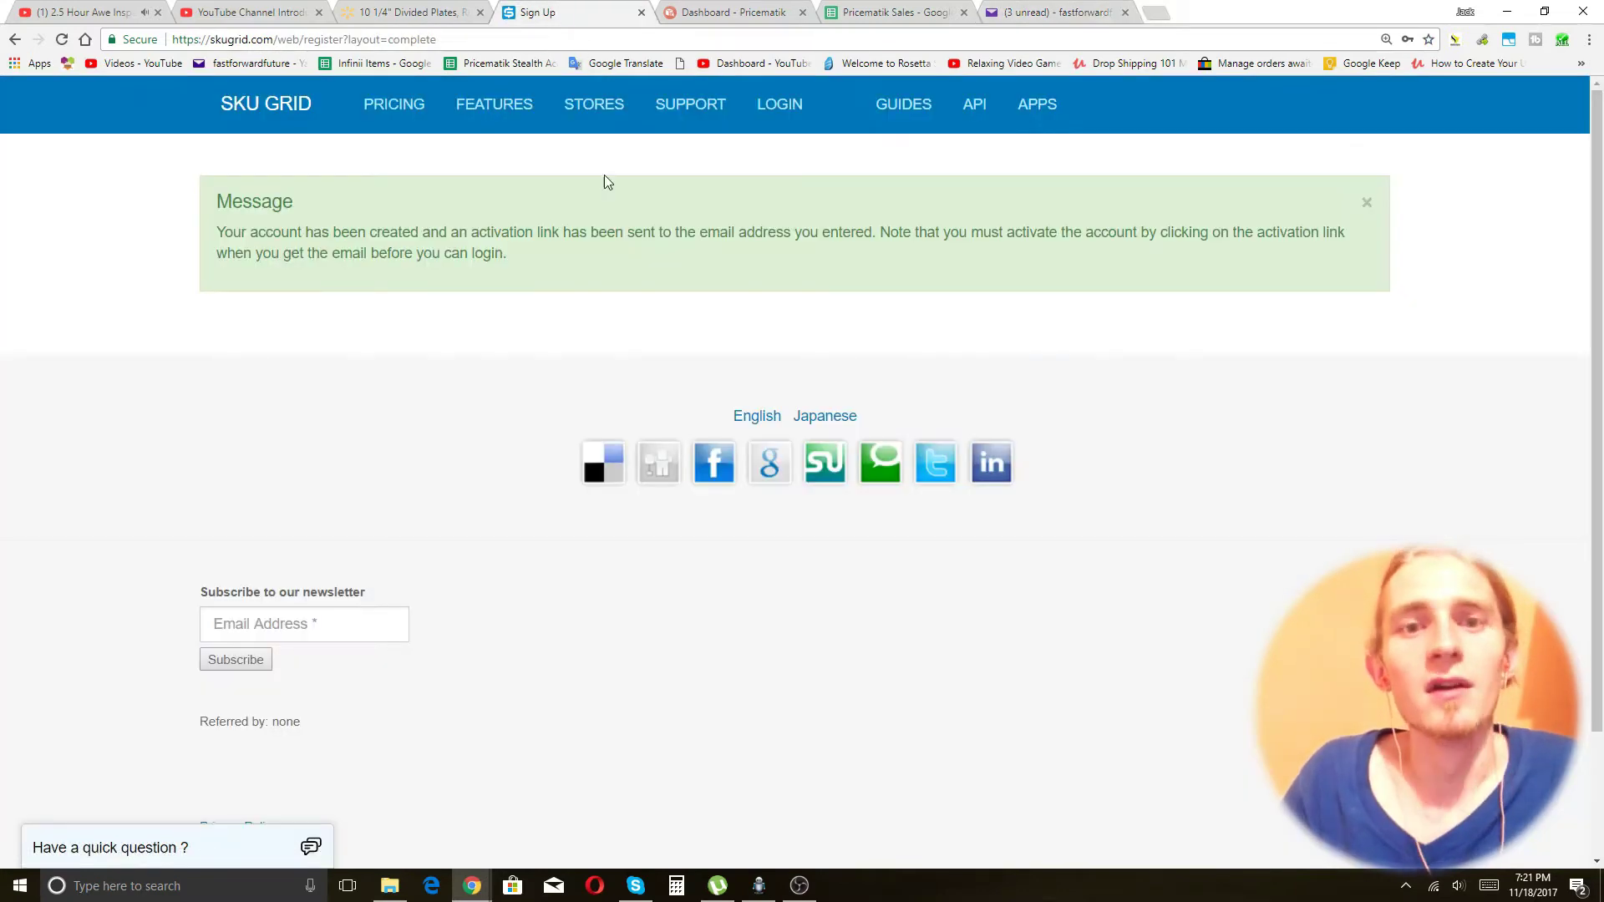
pyautogui.click(779, 107)
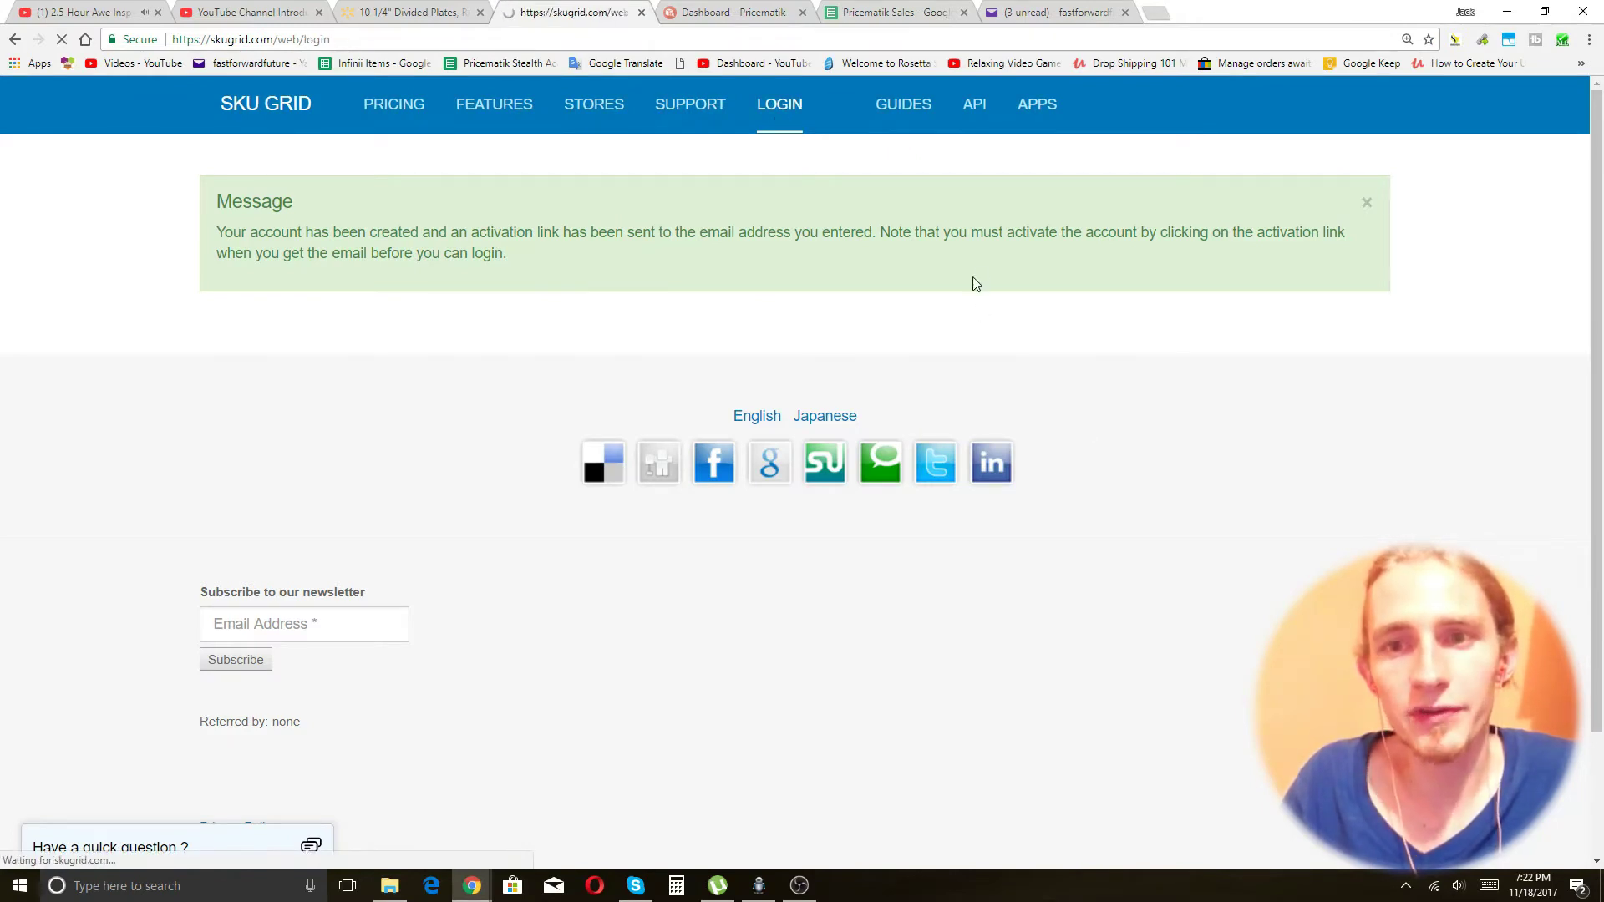
# Open the Sku Grid account details email, follow its activation link, and close the Yahoo Mail page
pyautogui.click(1054, 12)
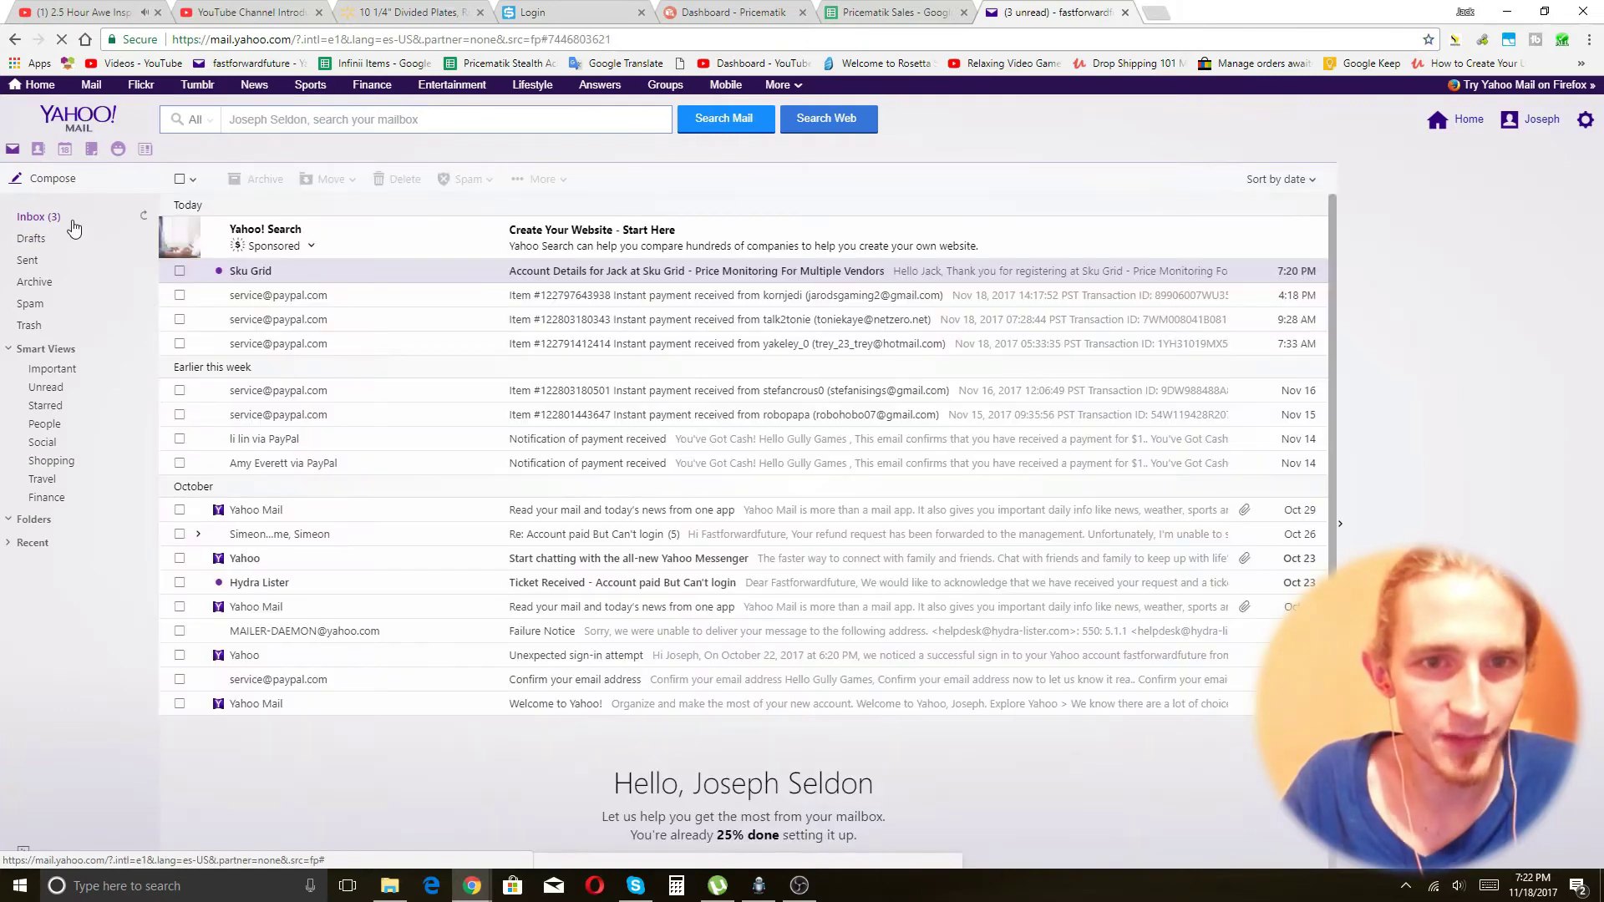
pyautogui.click(583, 272)
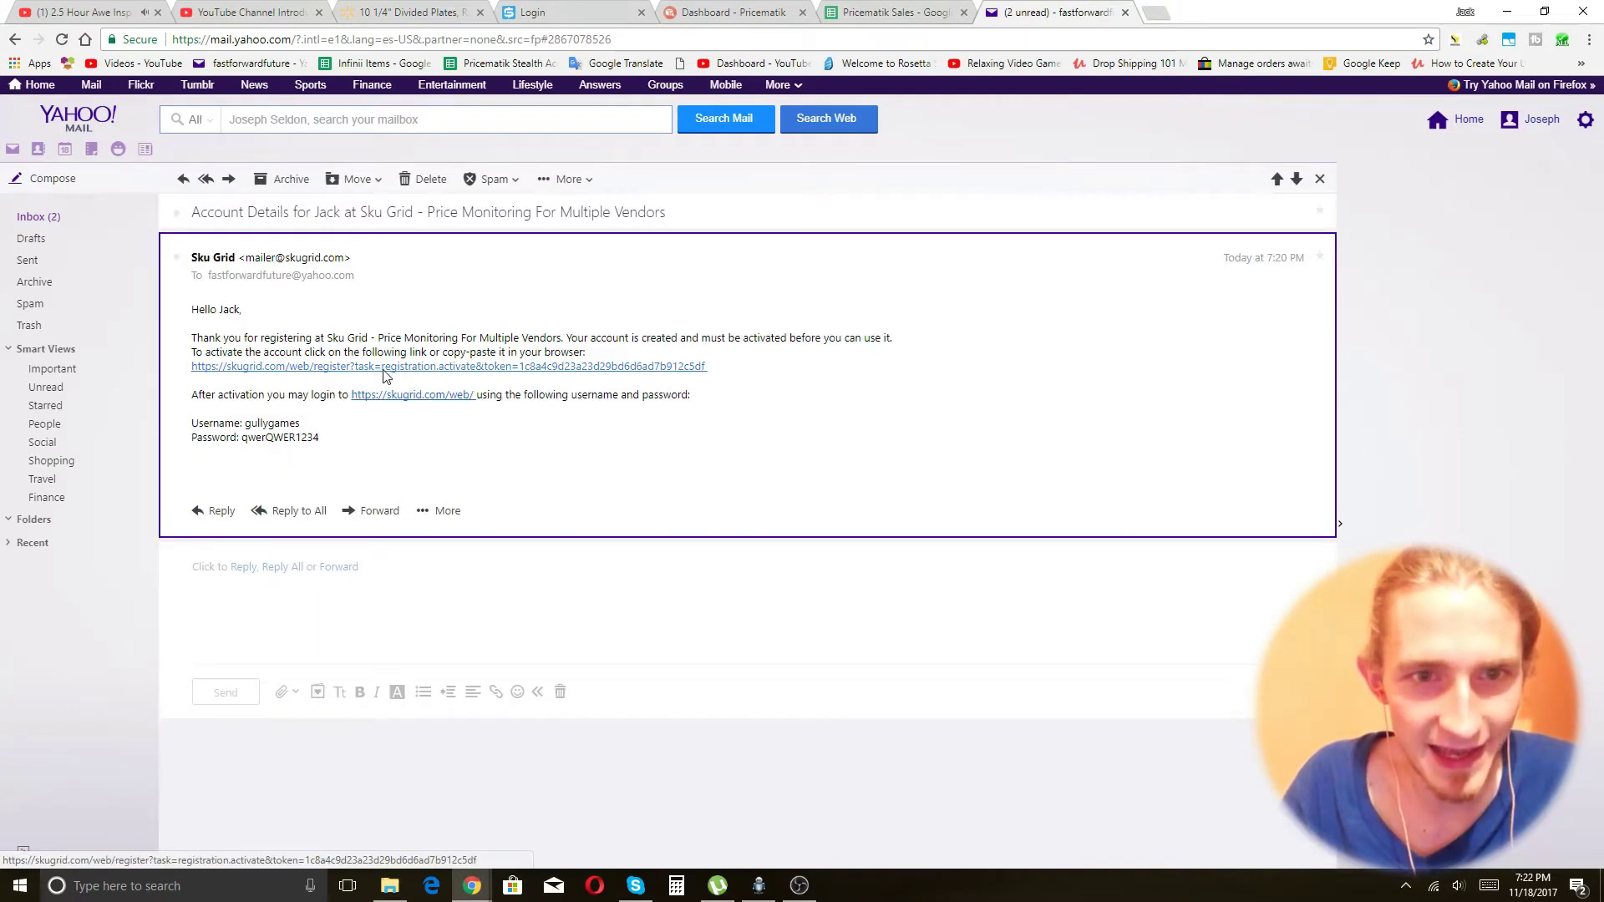
pyautogui.click(384, 368)
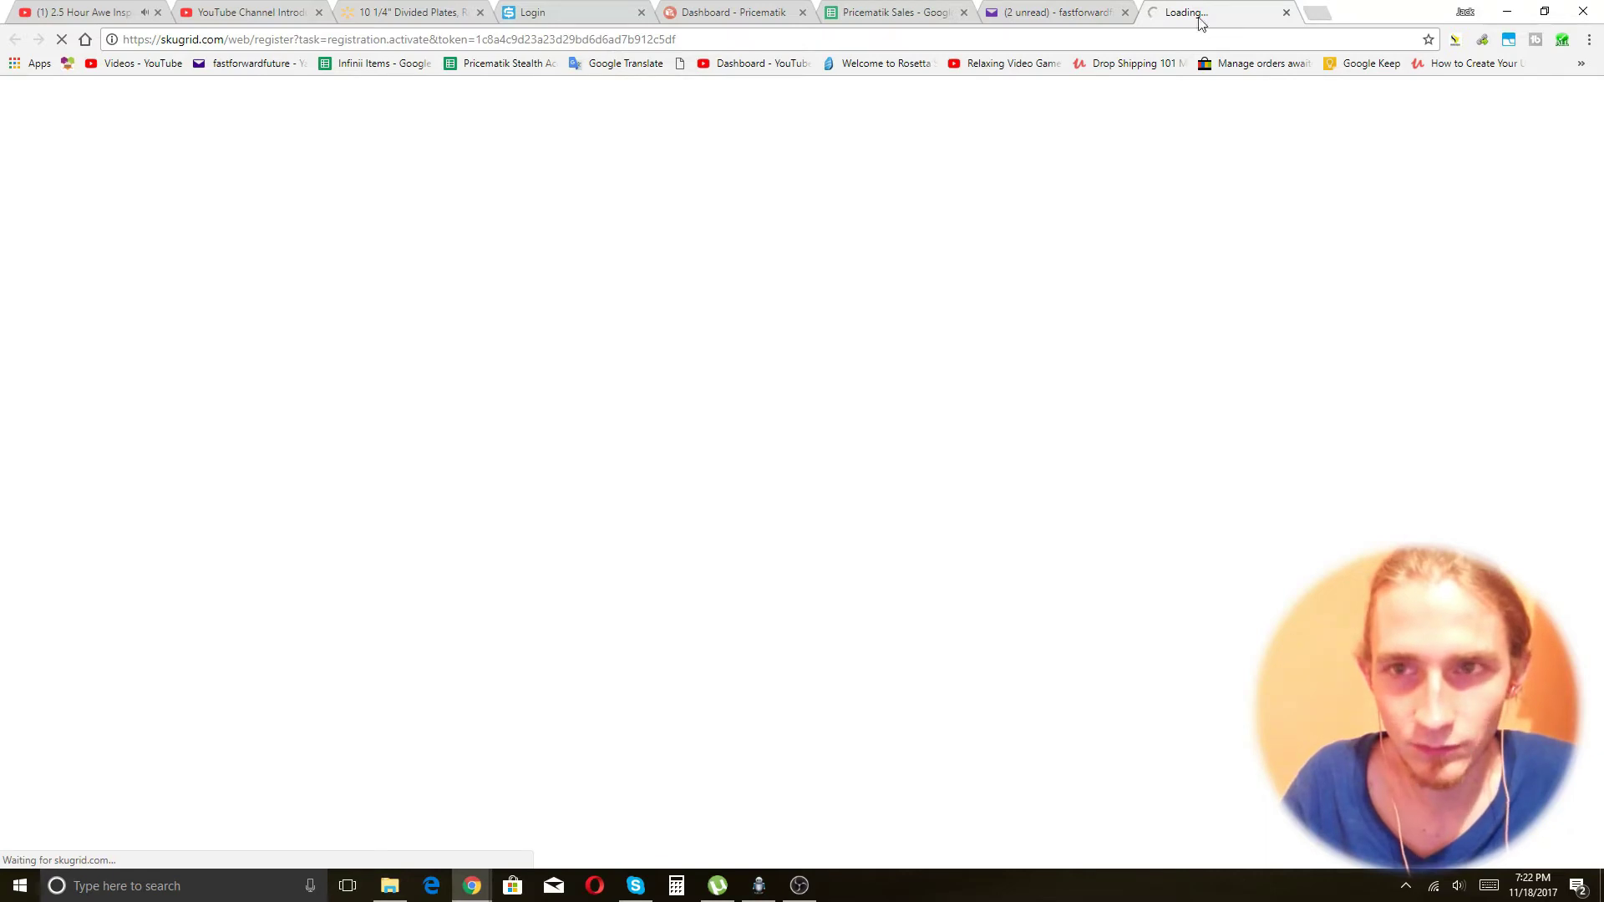
pyautogui.click(1124, 13)
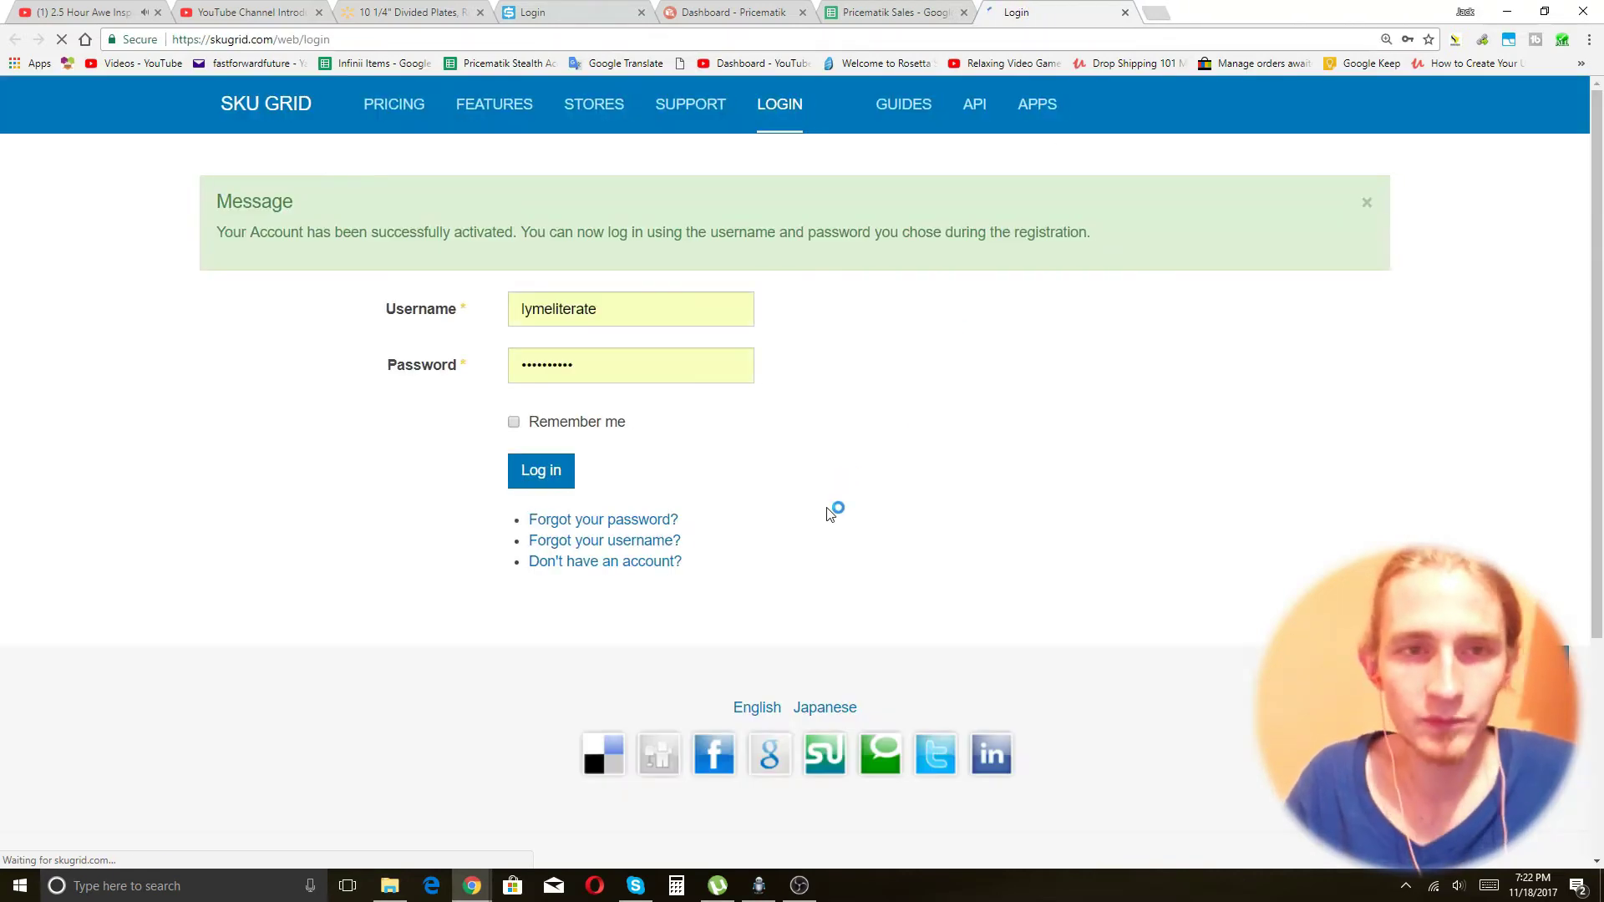
# Replace the prefilled login with the new account's username and password and try to log in to SKU Grid
pyautogui.doubleClick(664, 305)
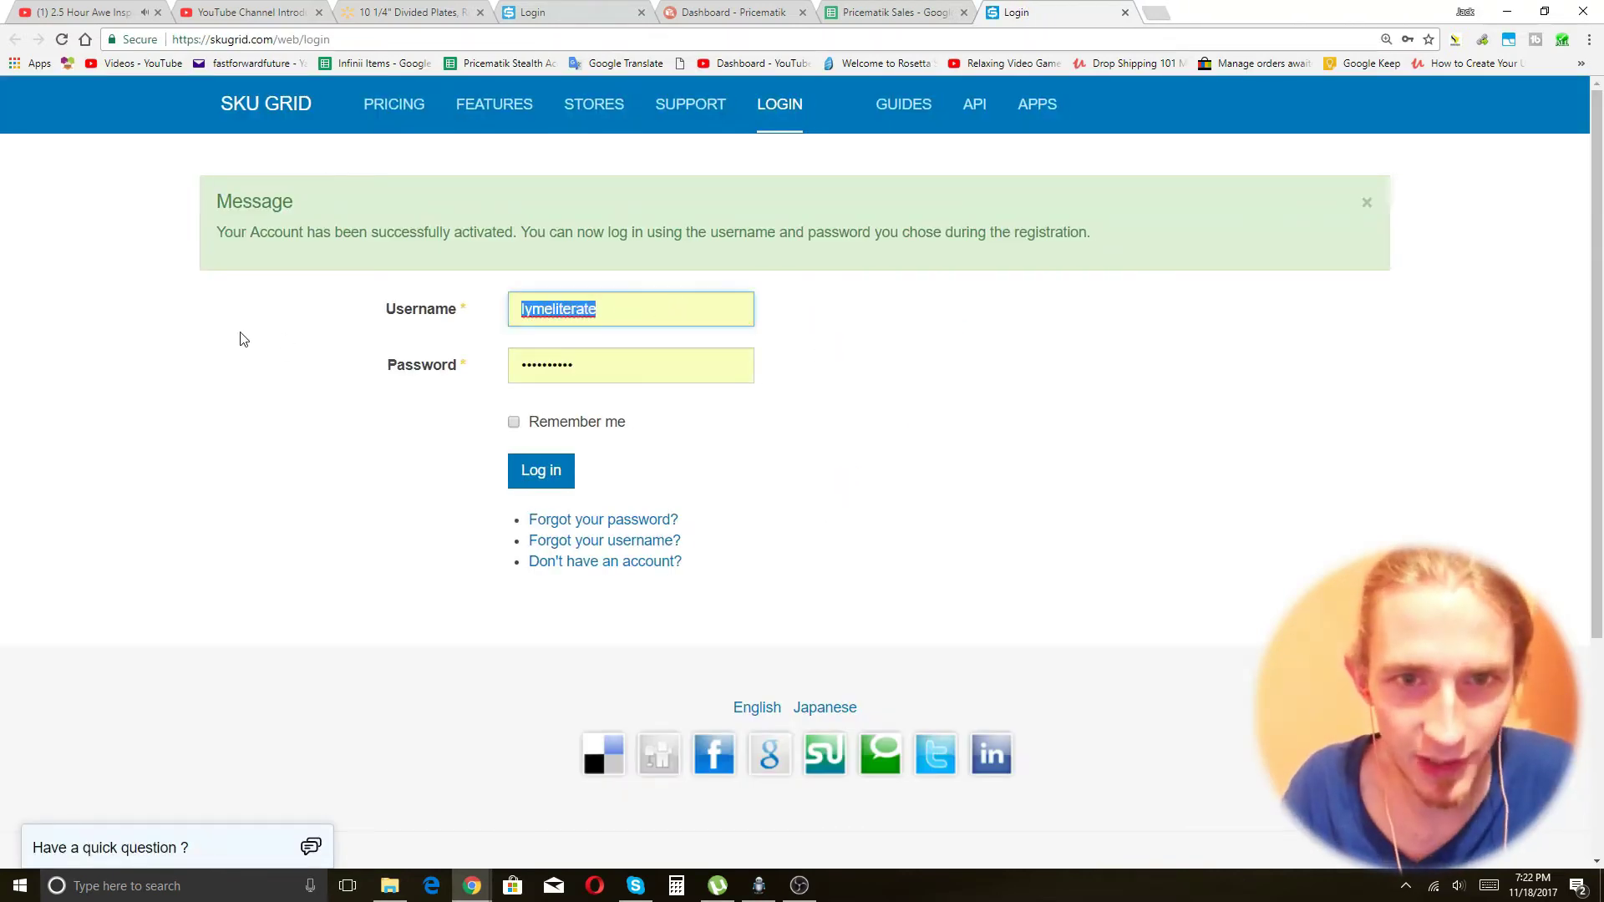
pyautogui.write('gullygames')
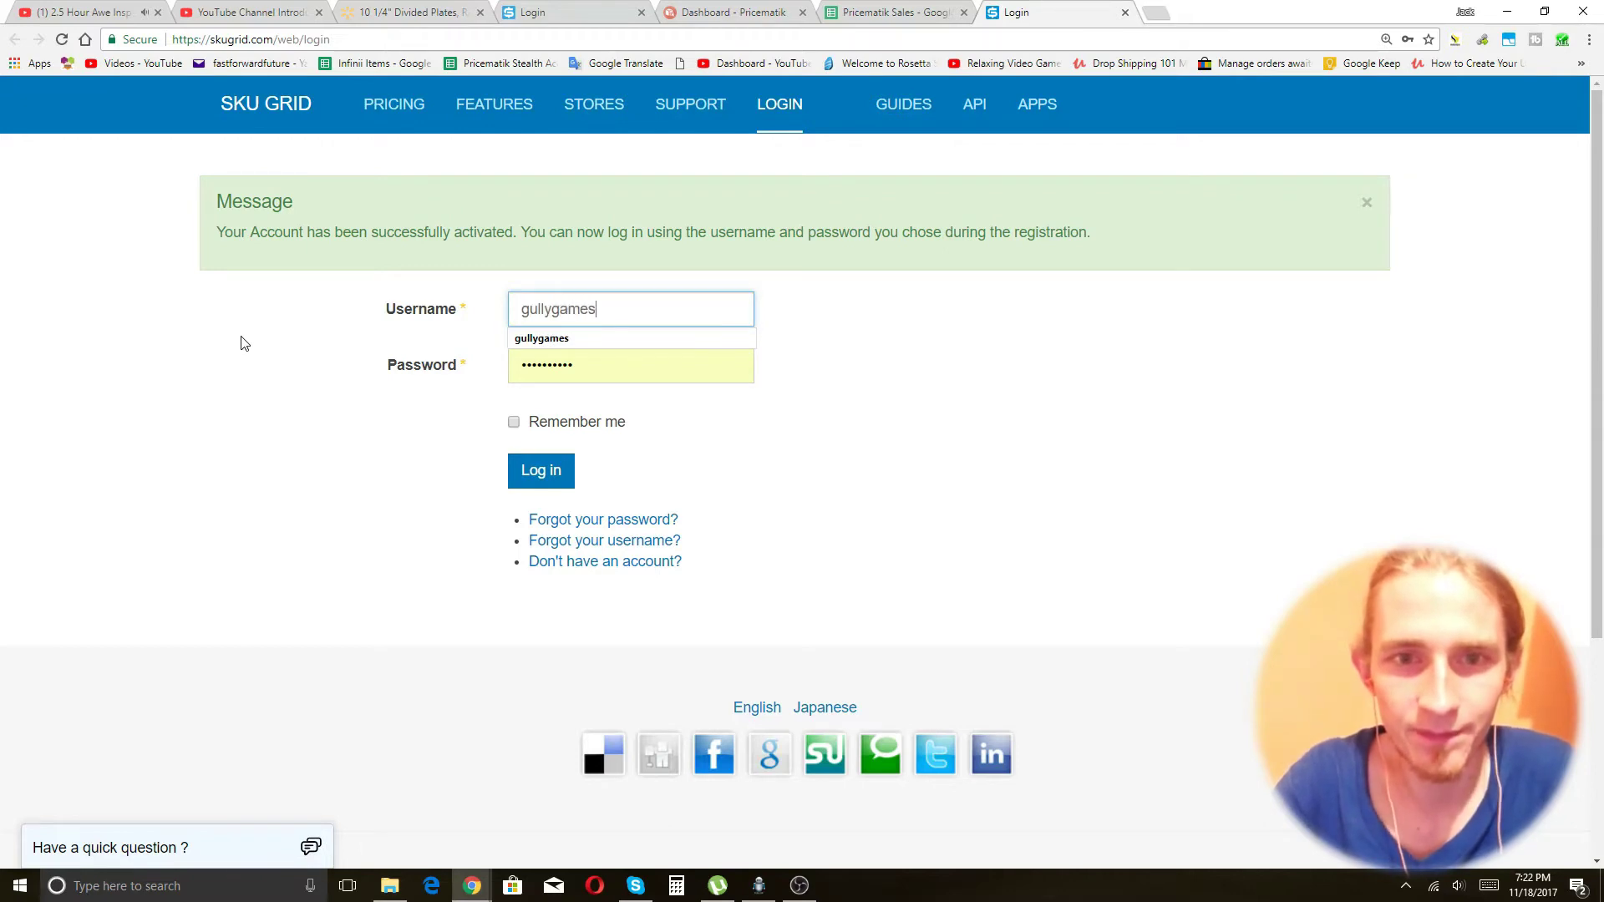
pyautogui.press('Tab')
pyautogui.write('**********')
pyautogui.press('Return')
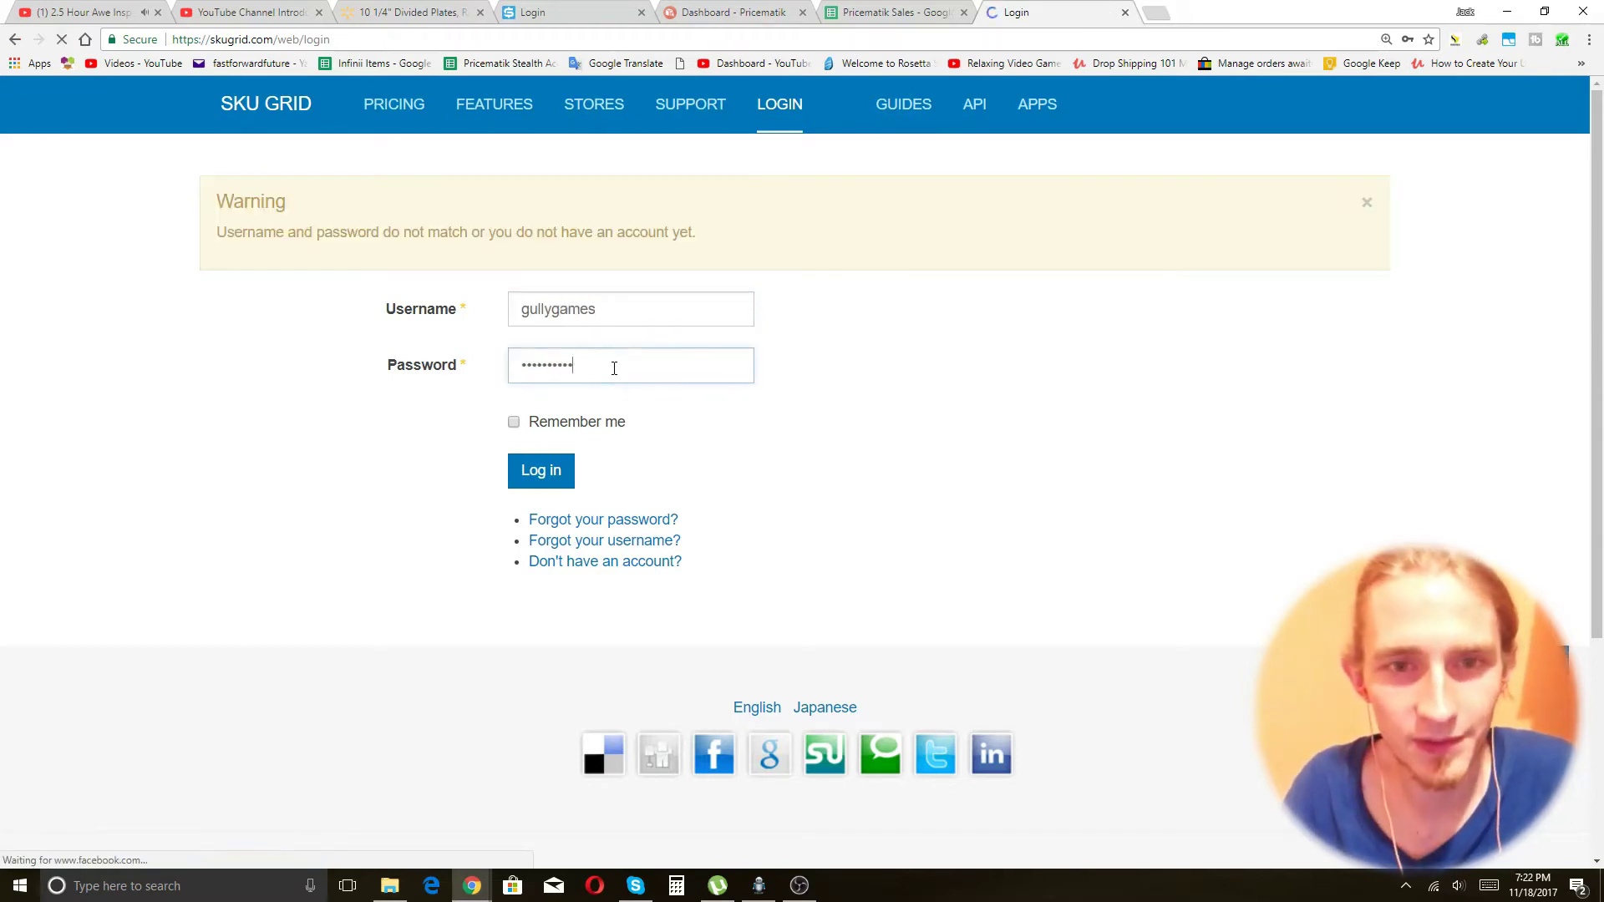
# Re-enter the account password in the Password field and log in to SKU Grid
pyautogui.doubleClick(612, 366)
pyautogui.write('************')
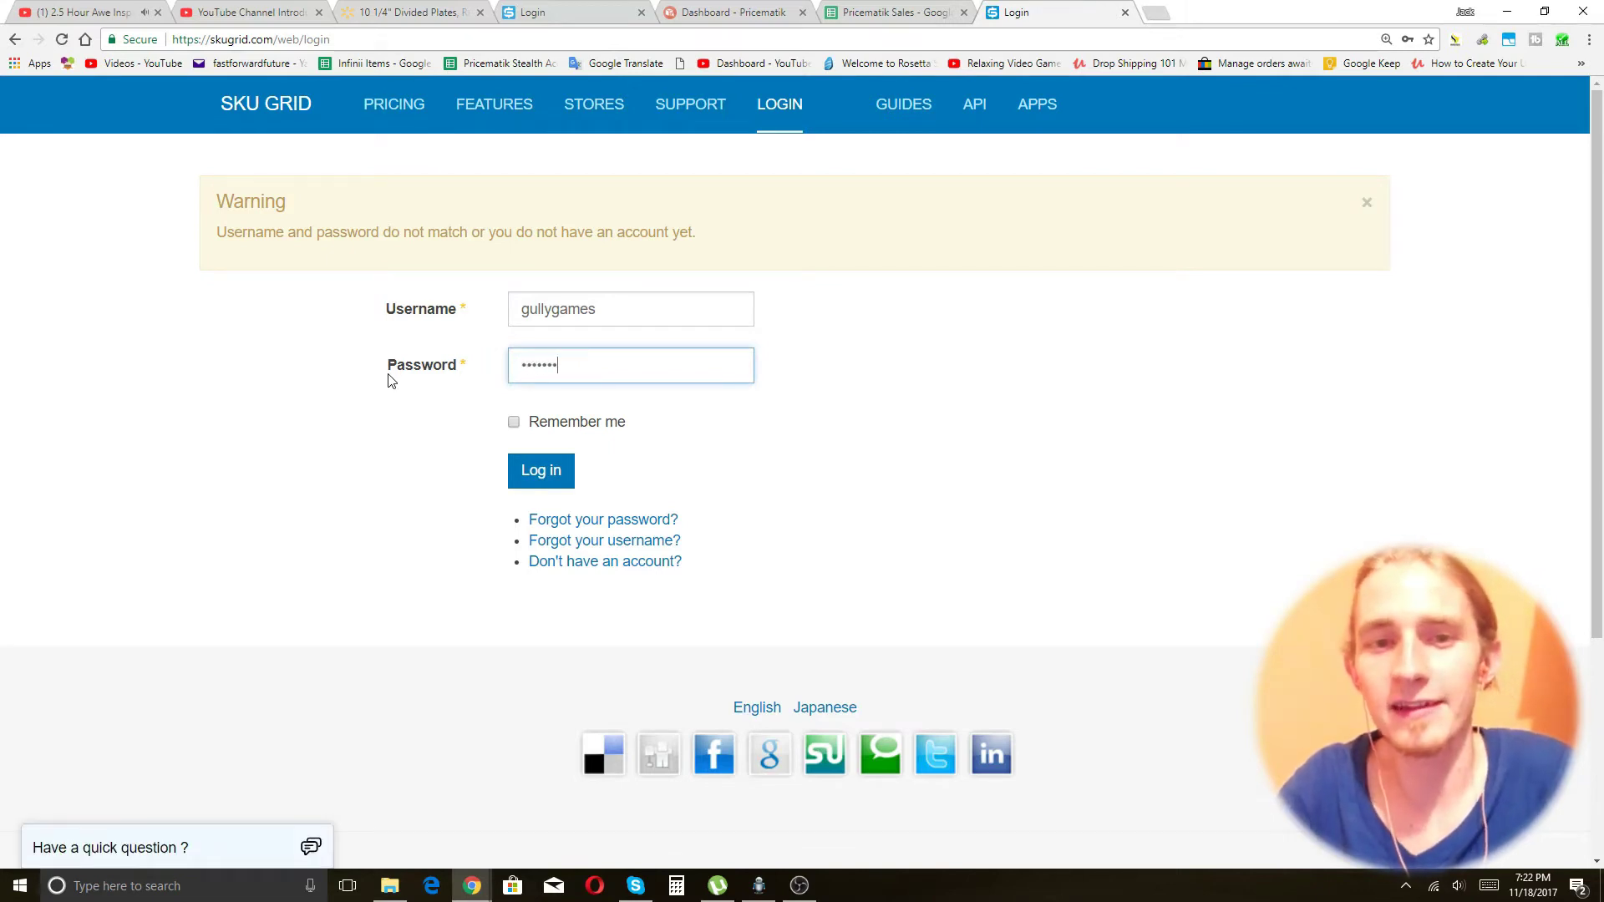
pyautogui.press('Return')
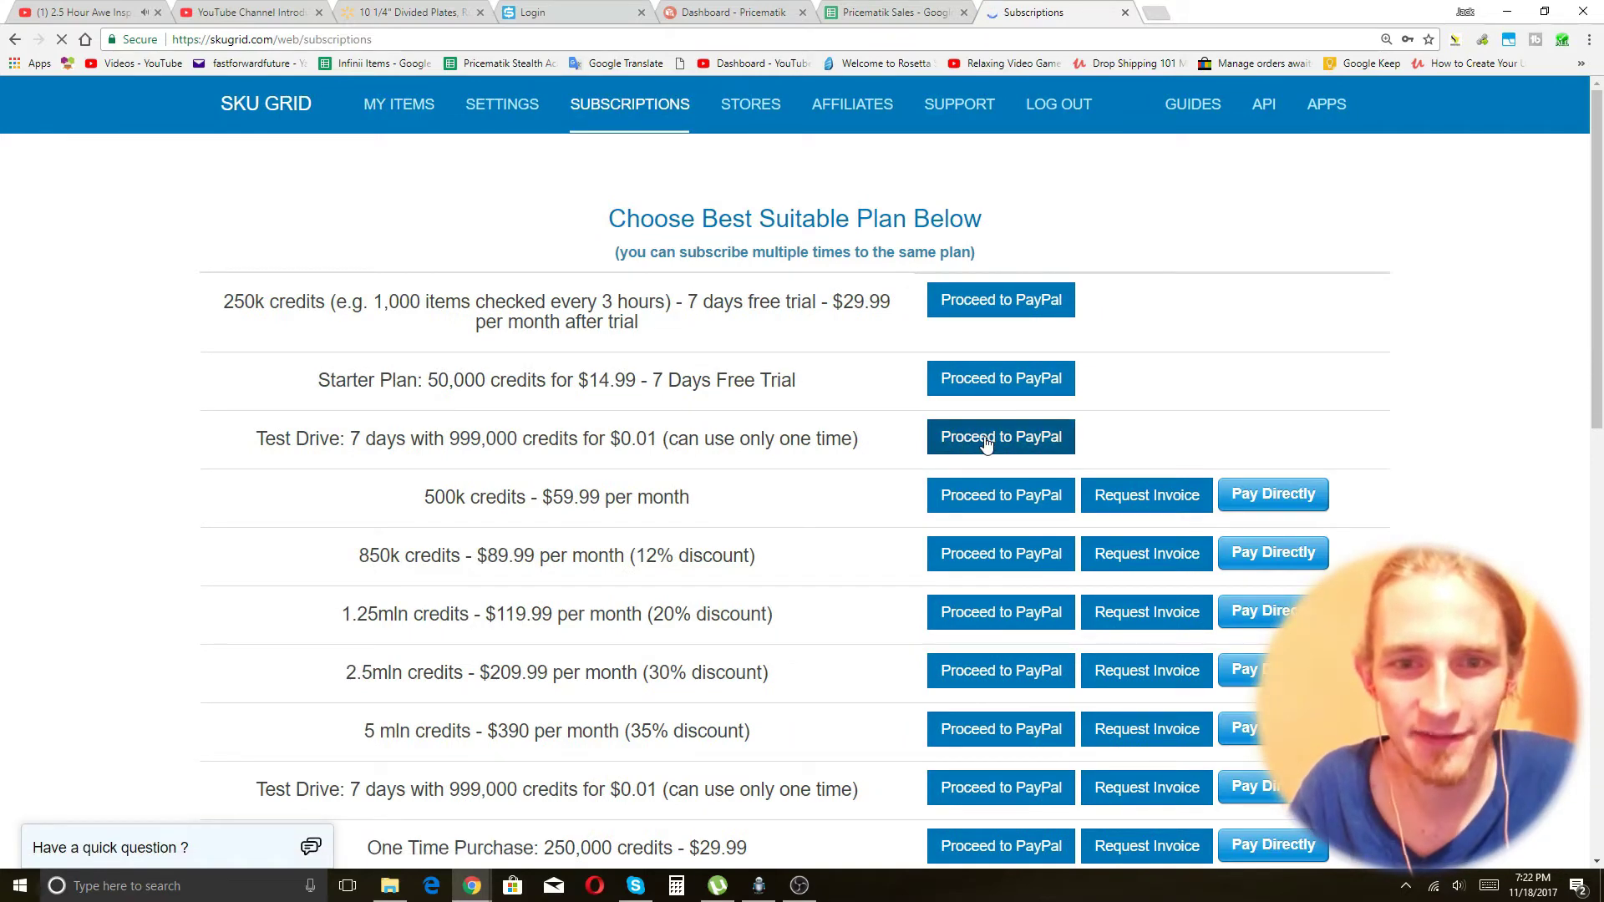
# Compare the terms of the Test Drive, Starter Plan and 250k credits subscription offers
pyautogui.doubleClick(637, 438)
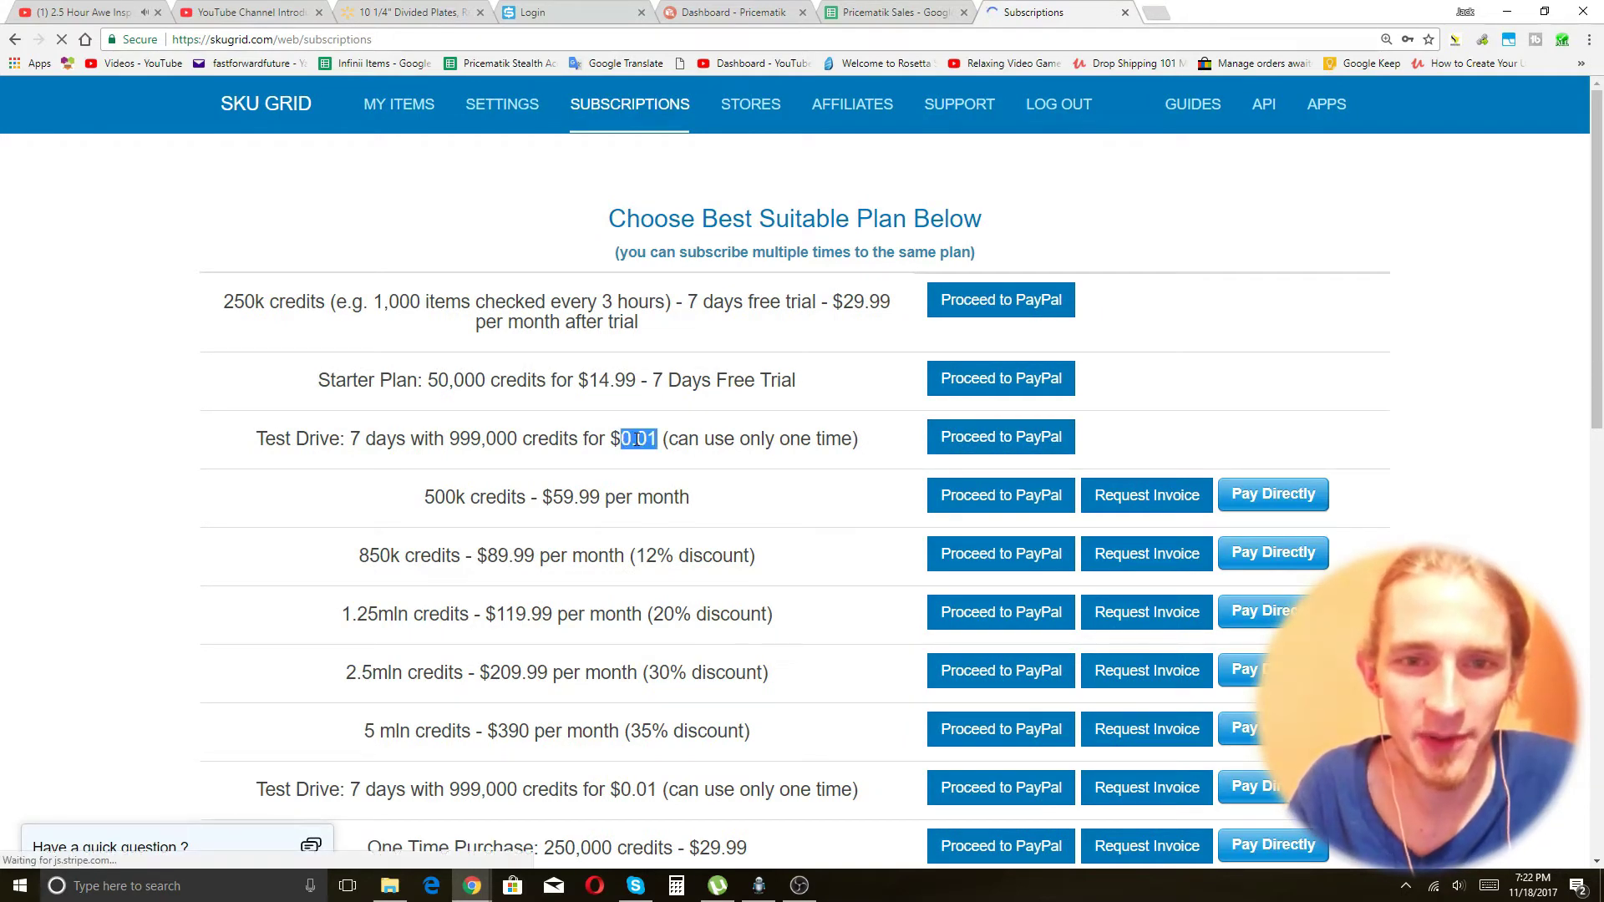
pyautogui.click(709, 444)
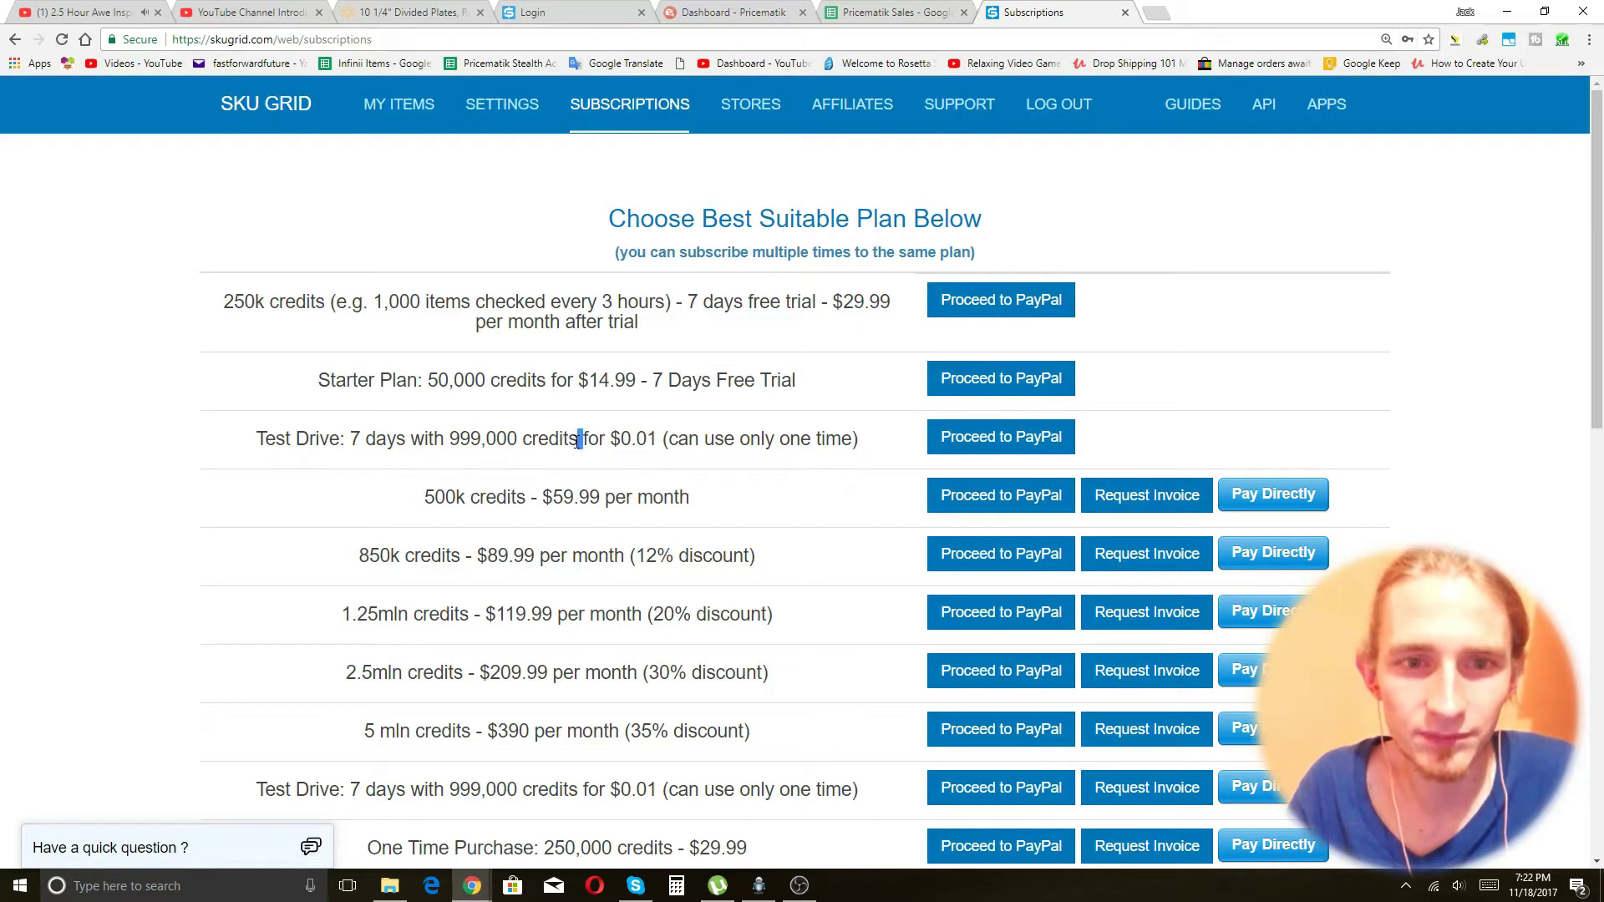
pyautogui.tripleClick(577, 442)
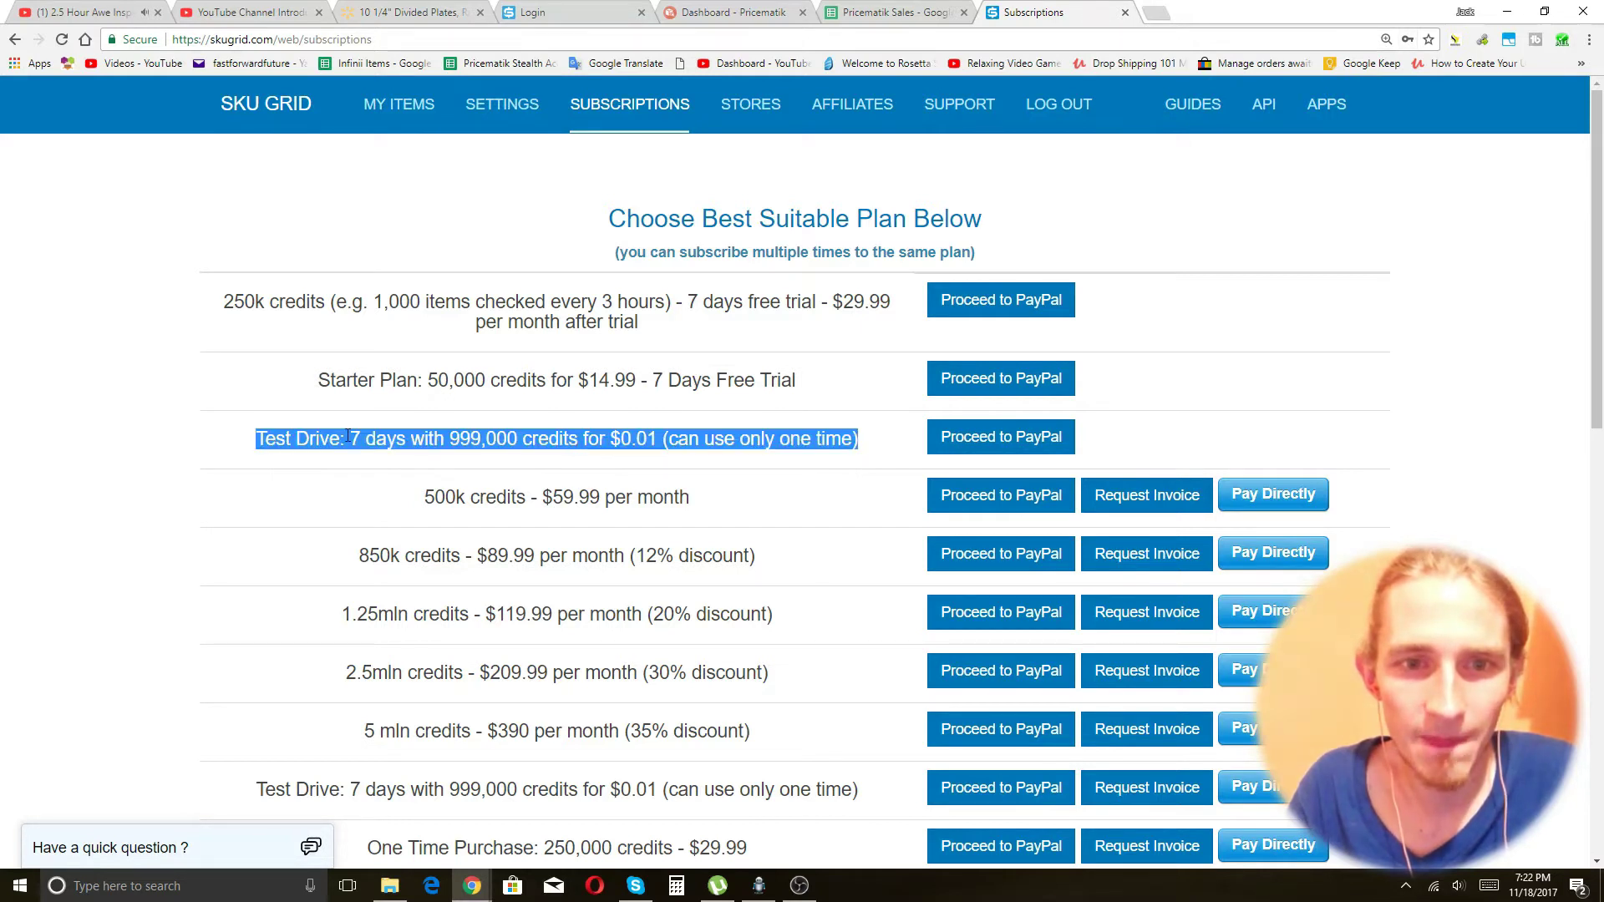
pyautogui.doubleClick(683, 377)
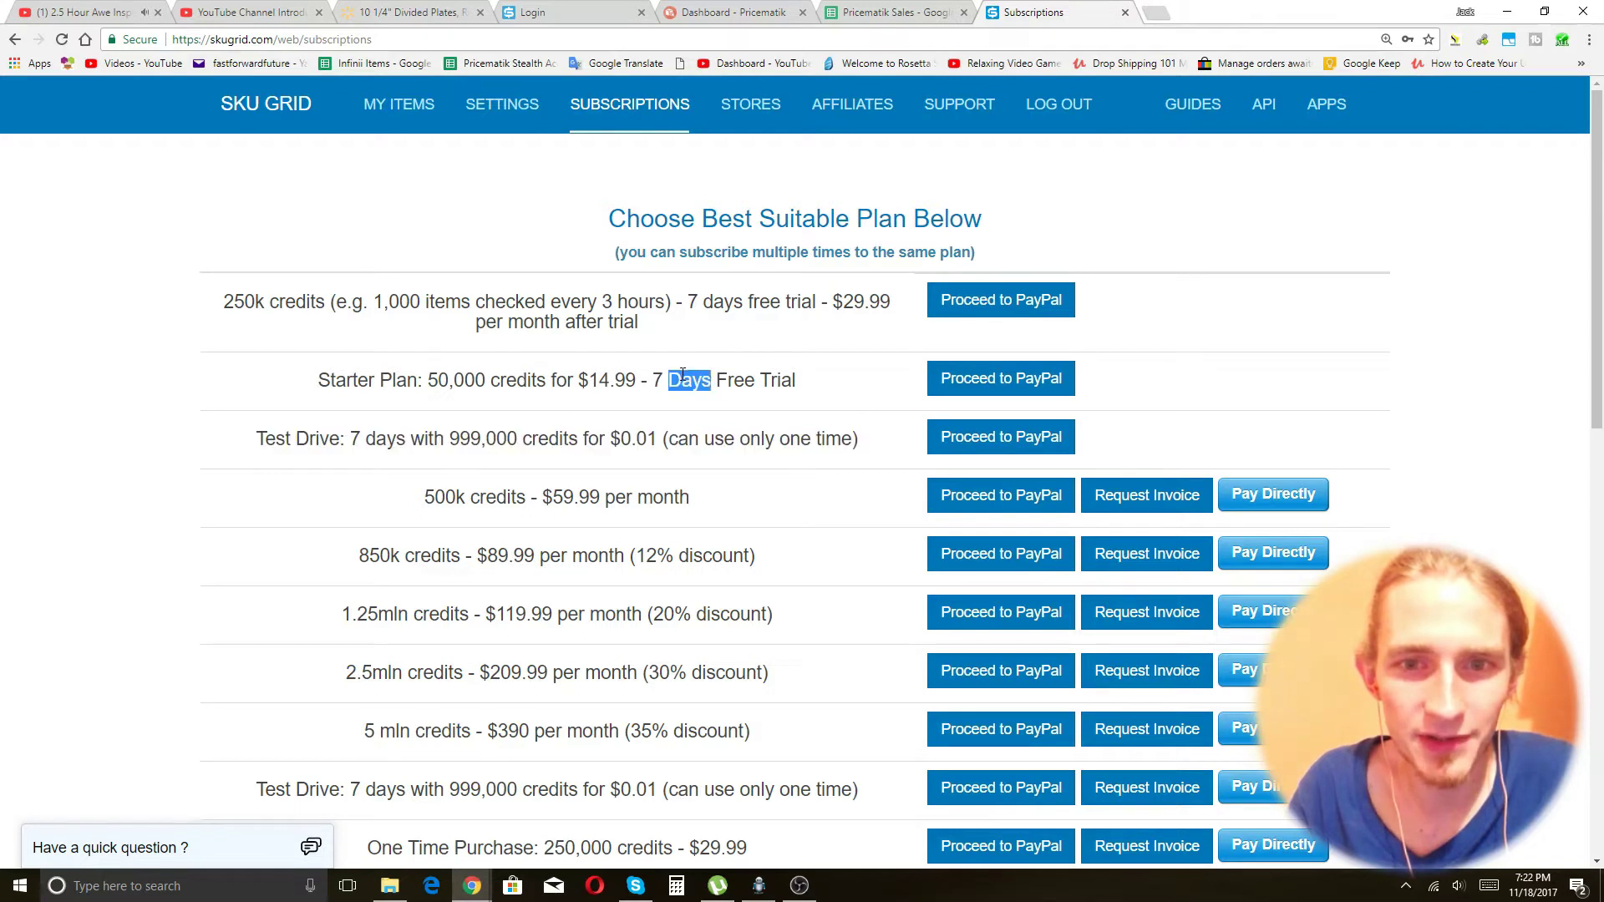
pyautogui.moveTo(545, 383); pyautogui.dragTo(548, 384)
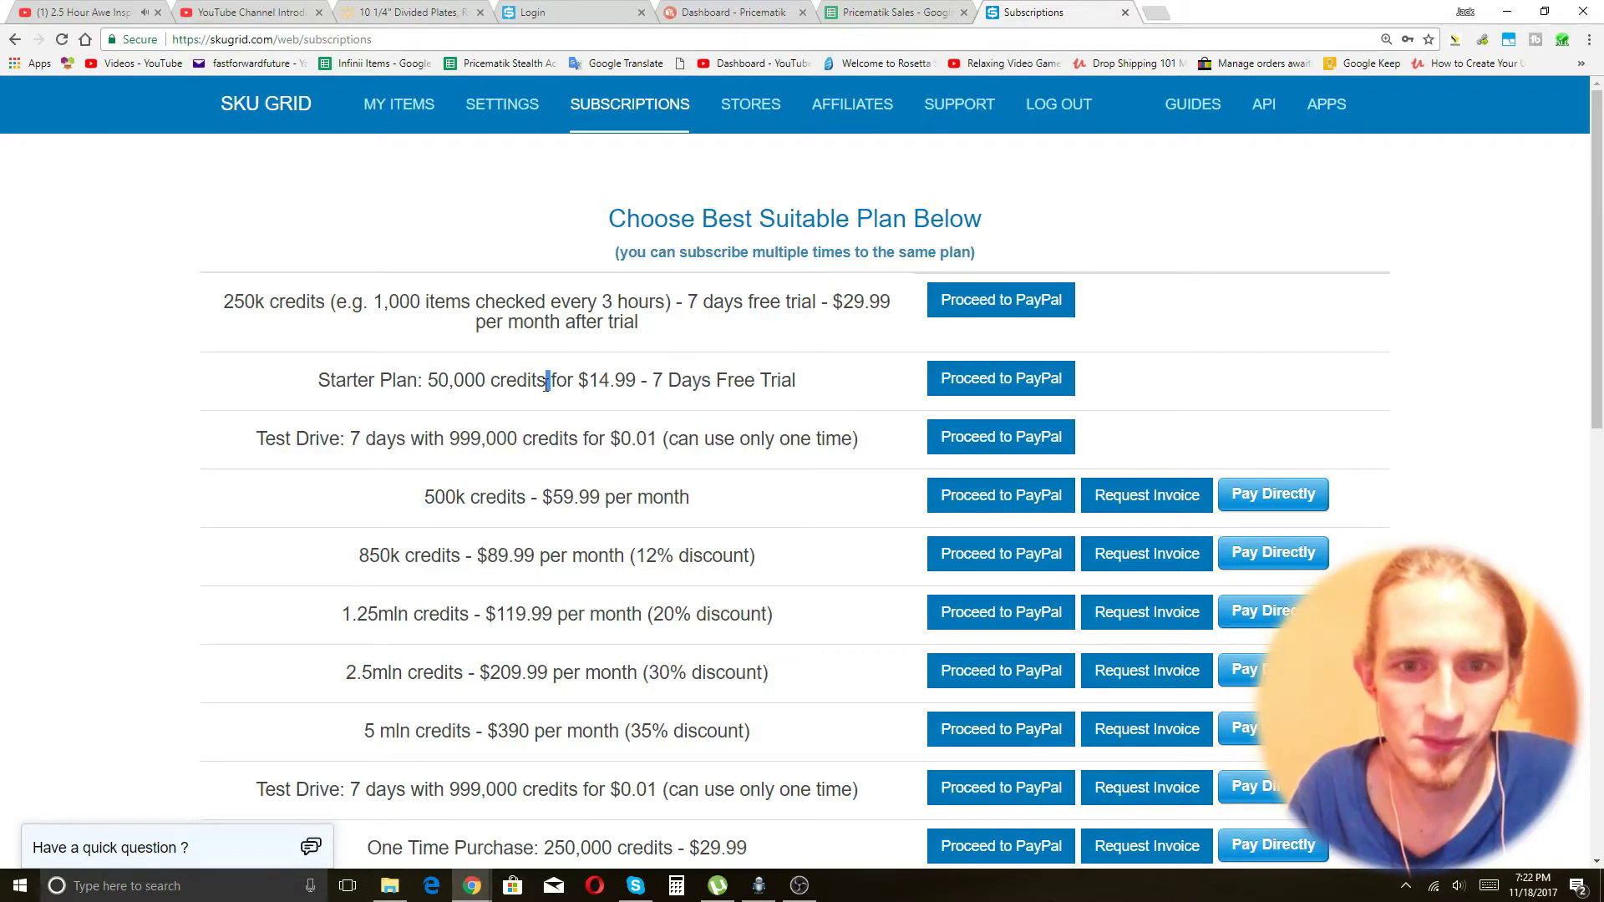
pyautogui.doubleClick(564, 322)
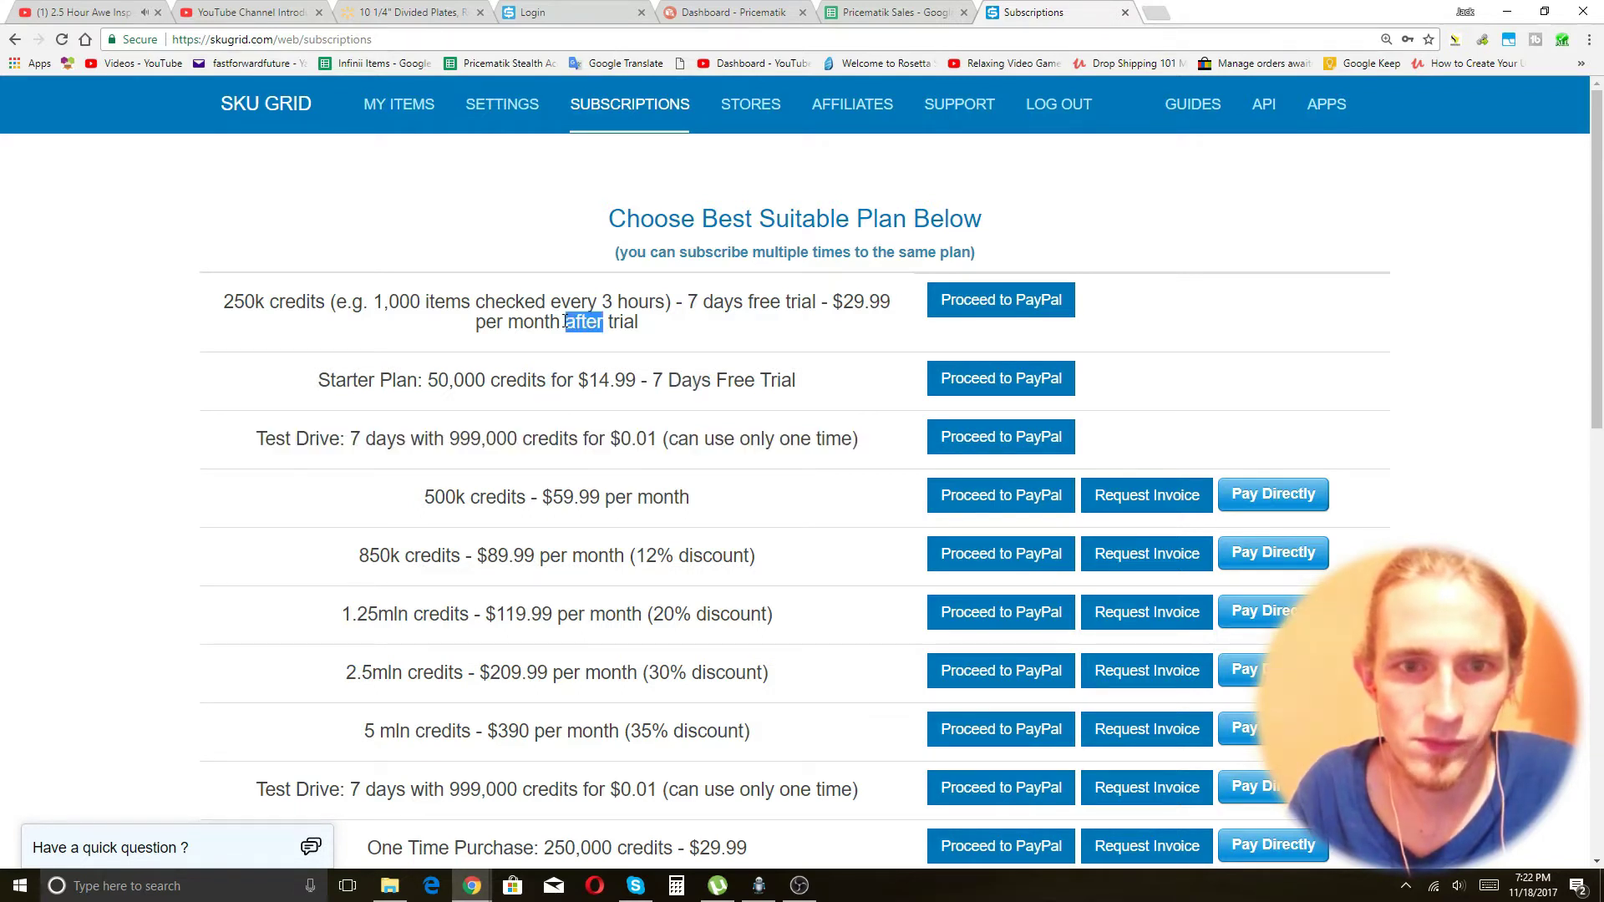
# Choose the Starter Plan with 50,000 credits and a 7-day free trial, and proceed through its PayPal checkout to the login page
pyautogui.tripleClick(554, 381)
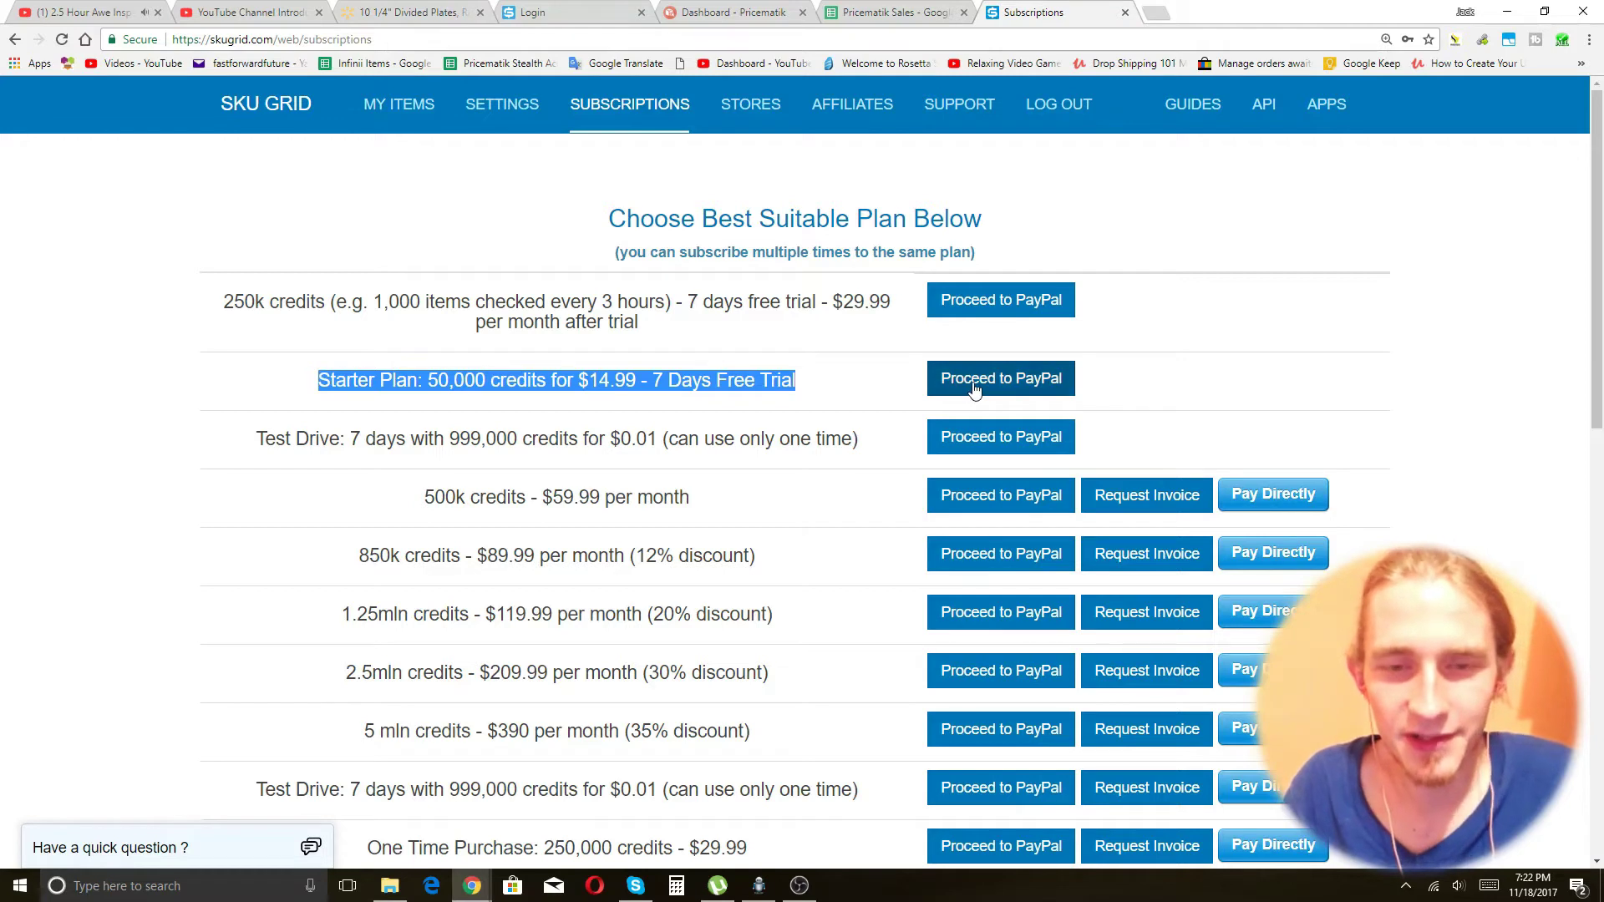
pyautogui.click(1018, 389)
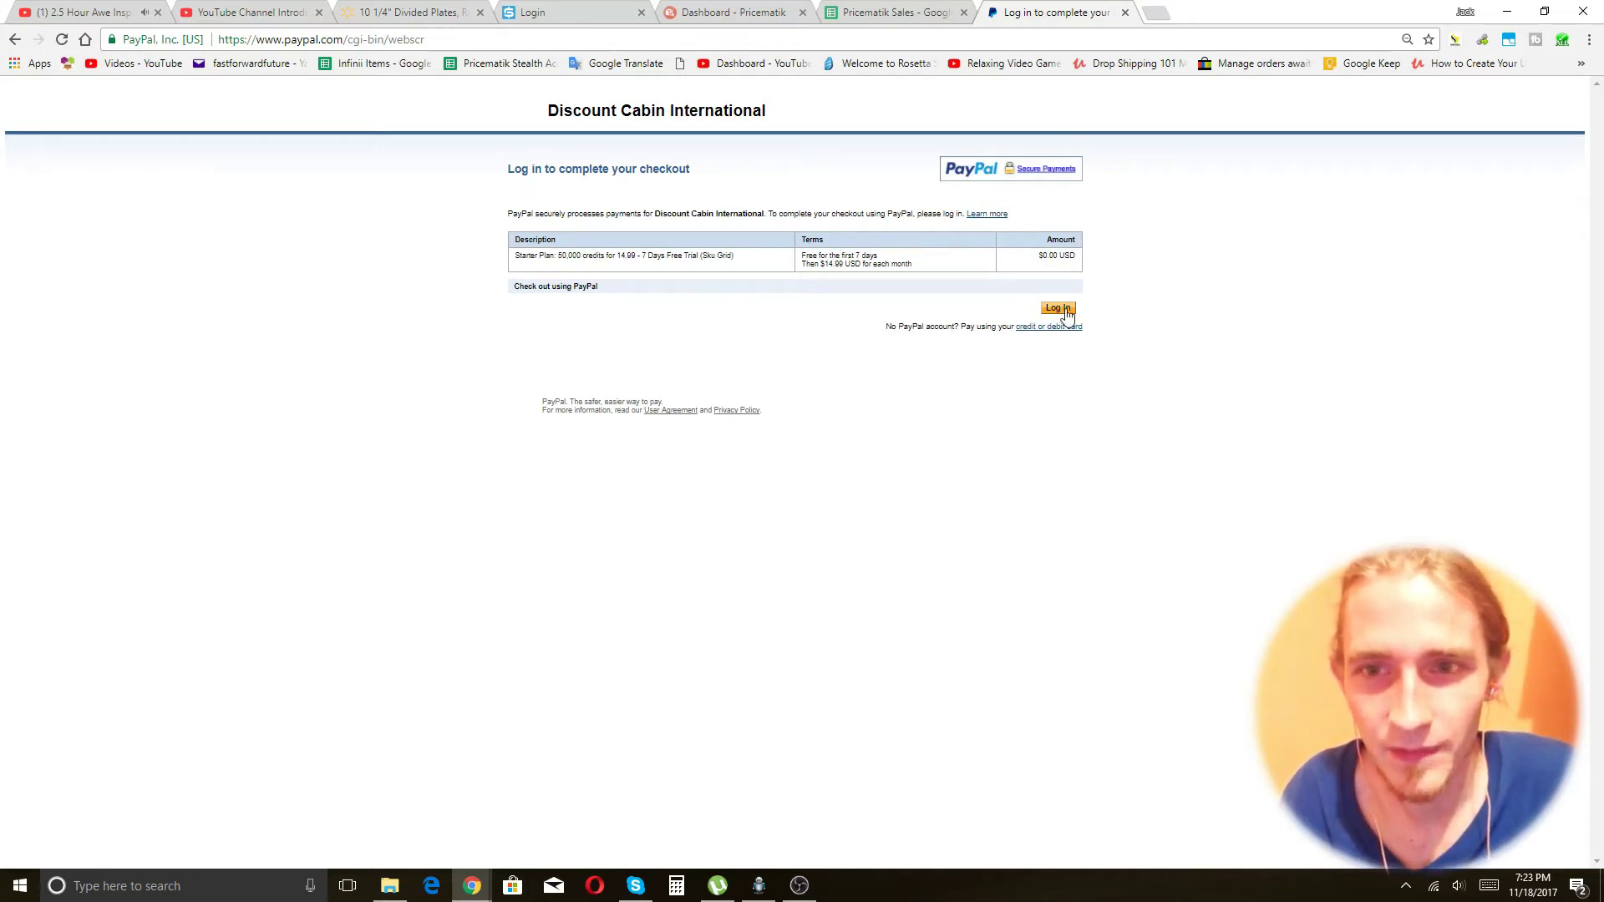
pyautogui.click(1065, 313)
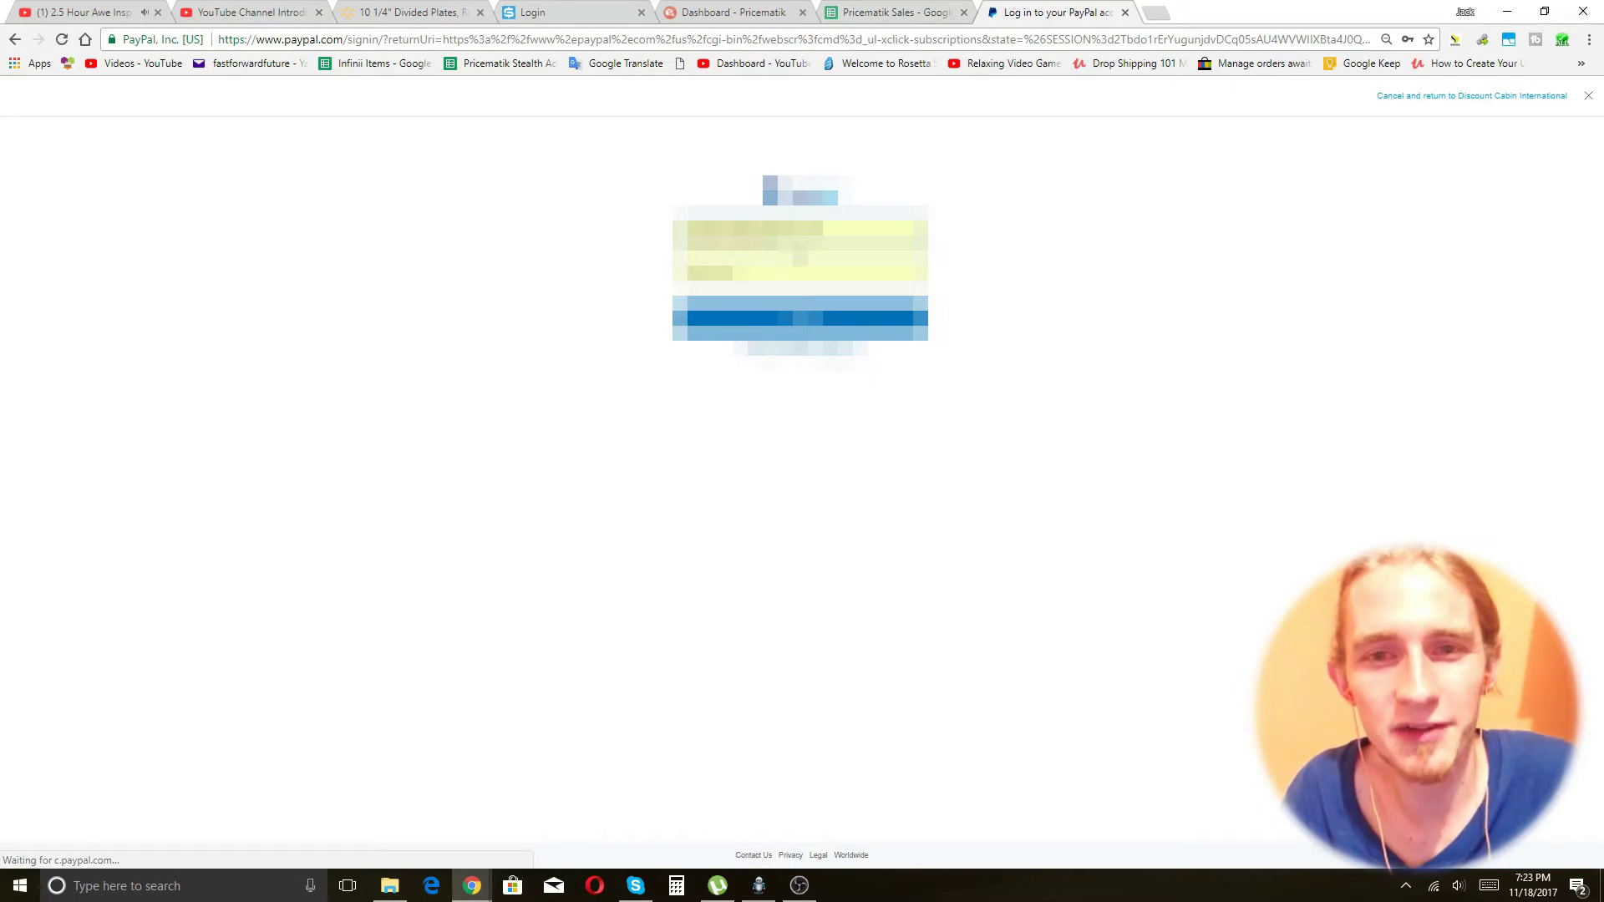
# Log in to PayPal for the payment review and open the My Items page in SKU Grid
pyautogui.click(814, 322)
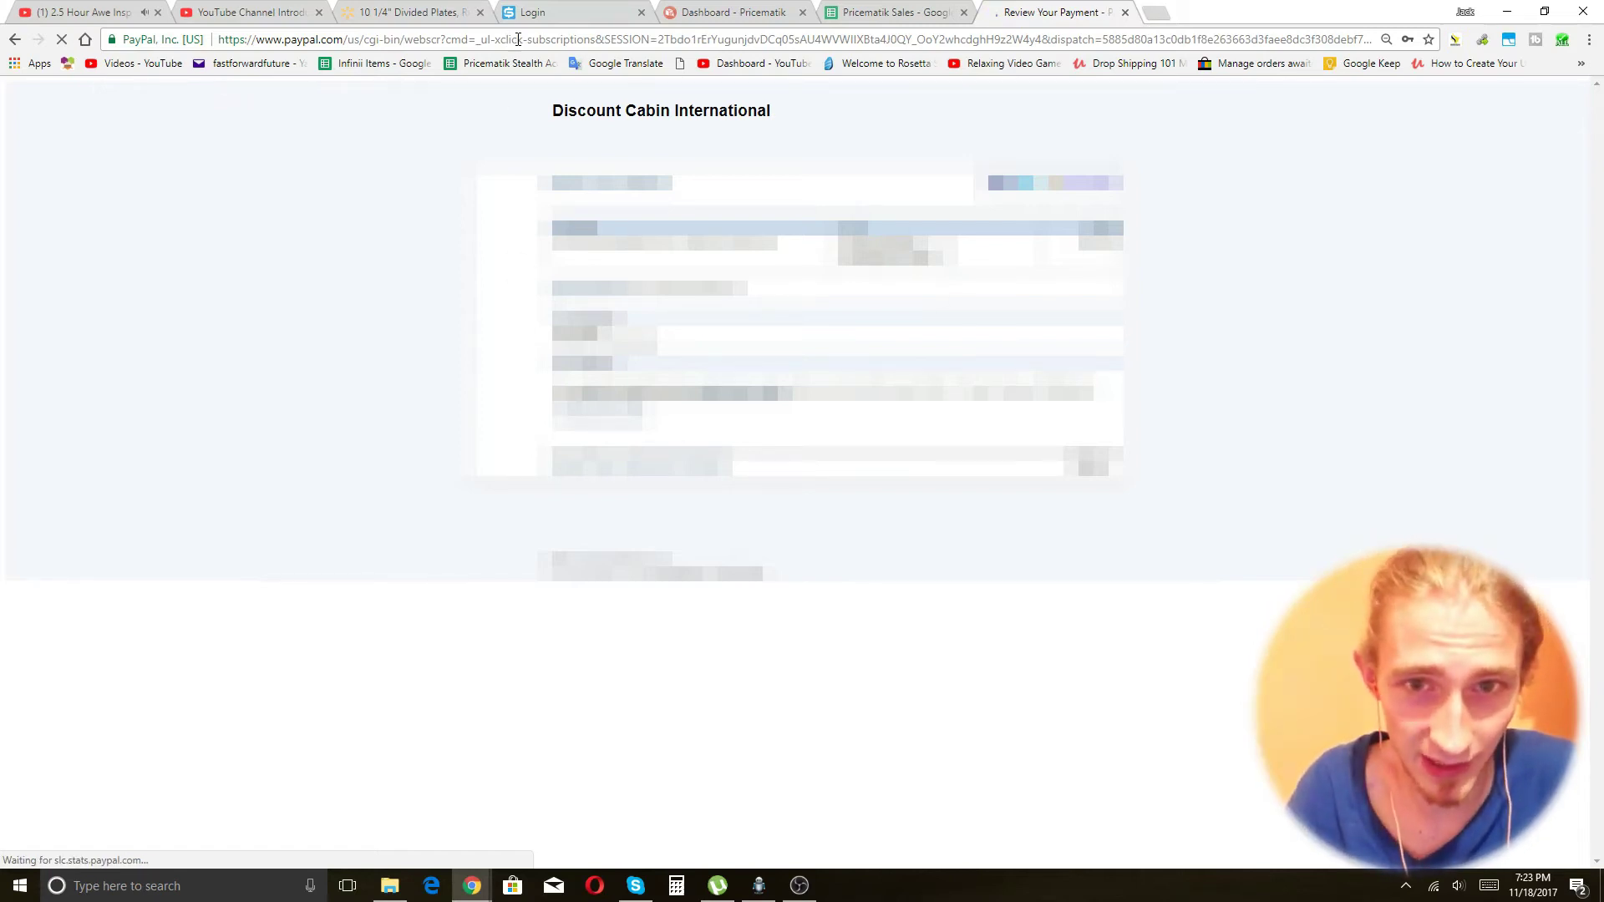
pyautogui.click(543, 7)
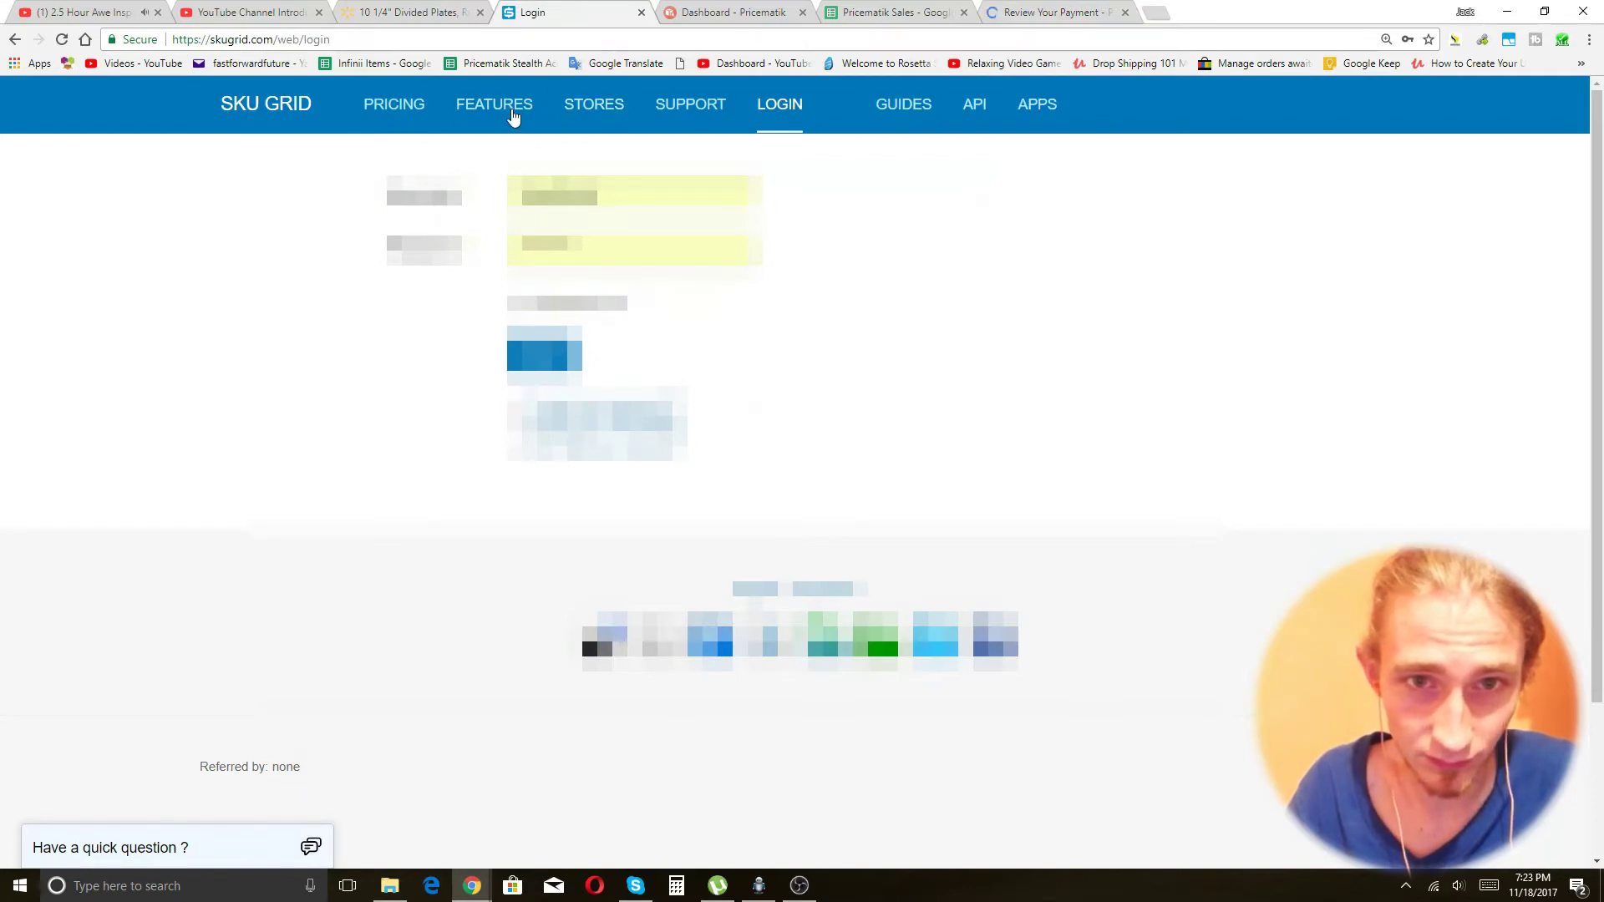
pyautogui.click(794, 107)
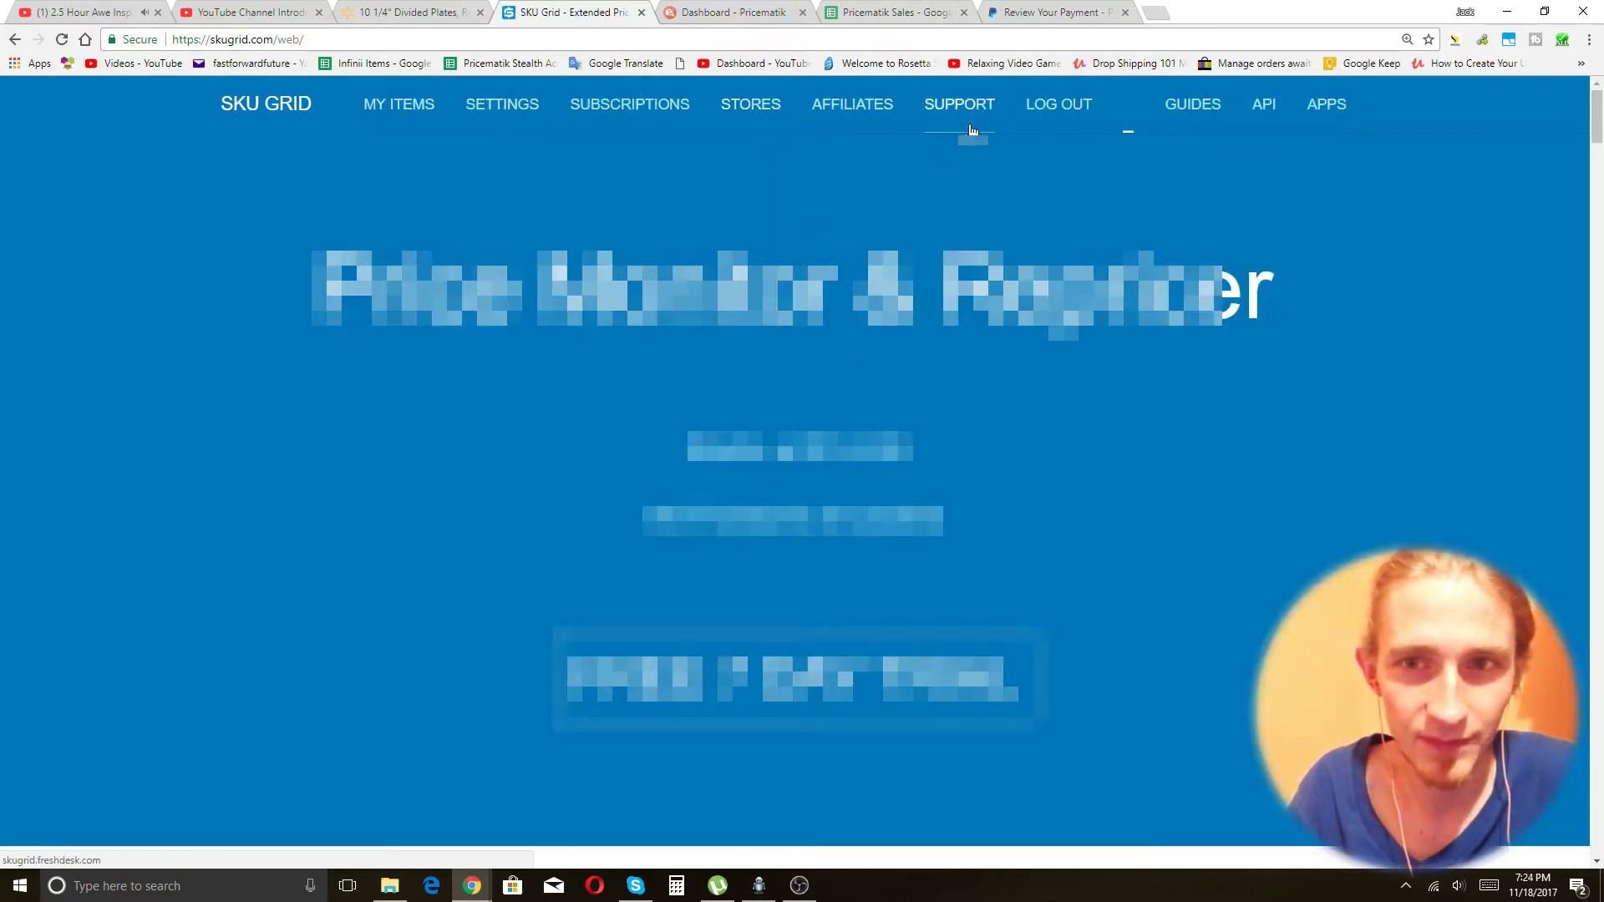
pyautogui.click(404, 105)
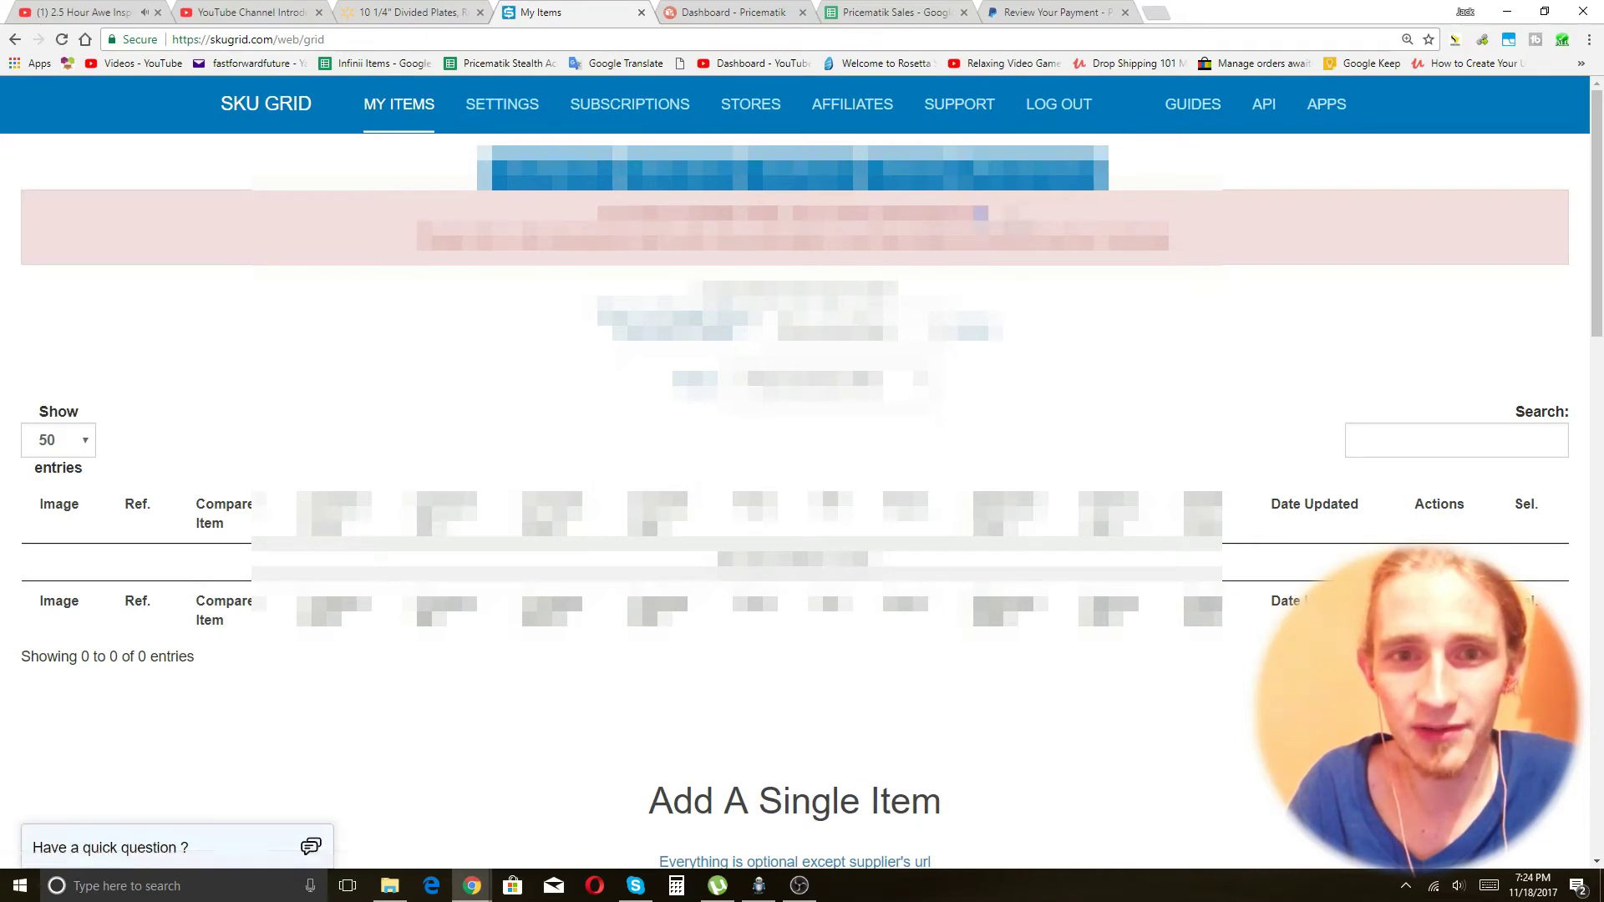
# Check the PayPal payment review page and reload SKU Grid's My Items page
pyautogui.scroll(-8, 793, 501)
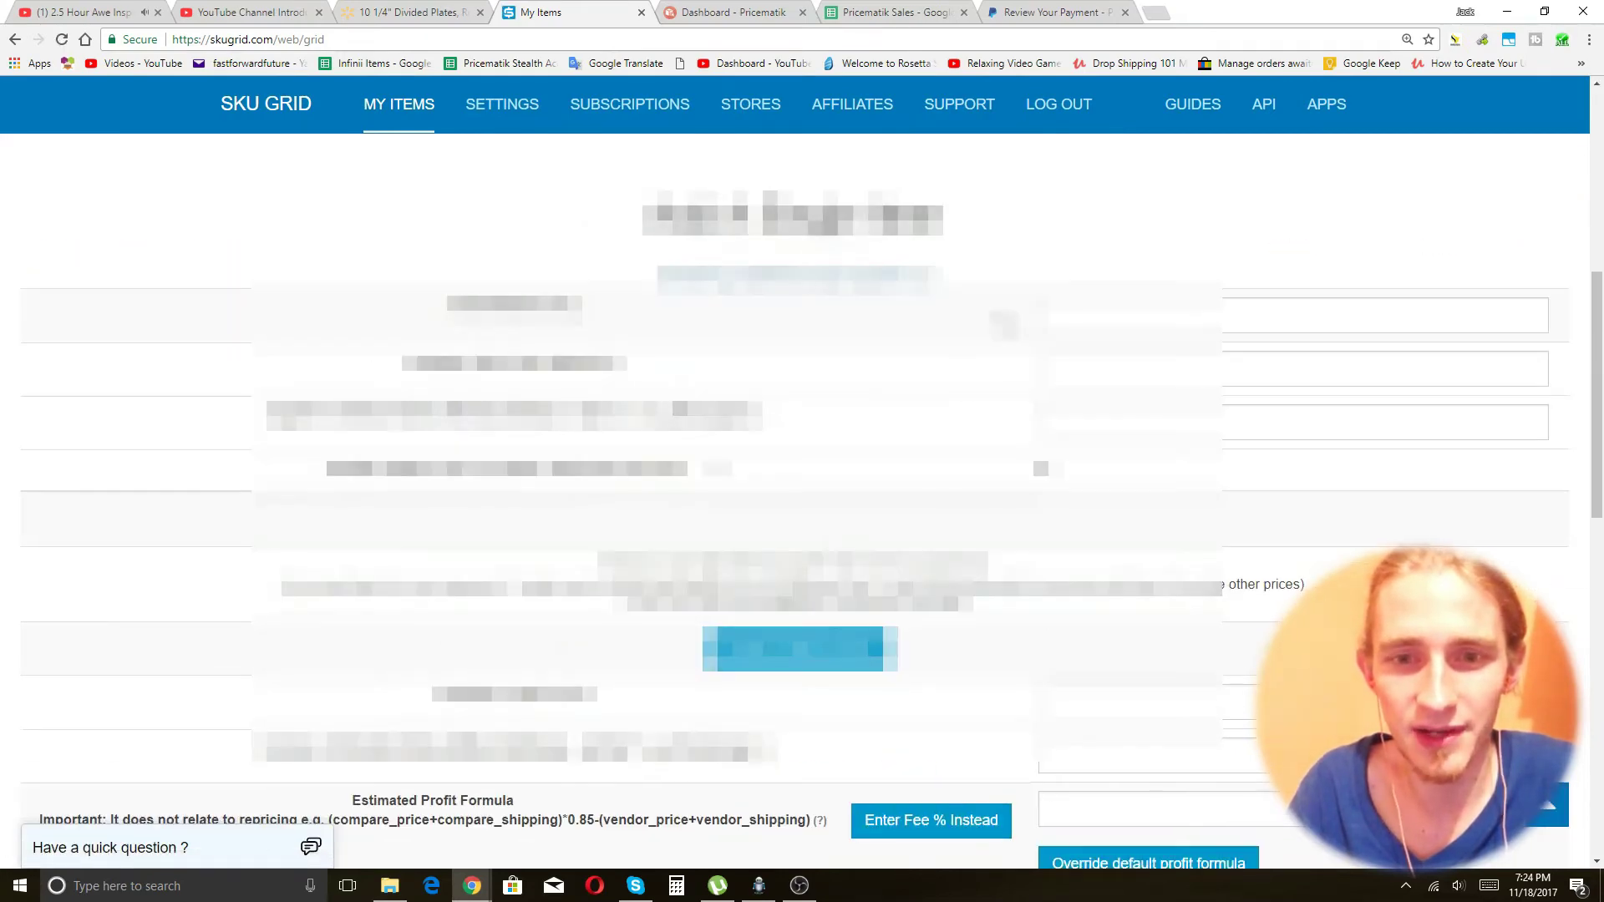
pyautogui.scroll(9, 794, 501)
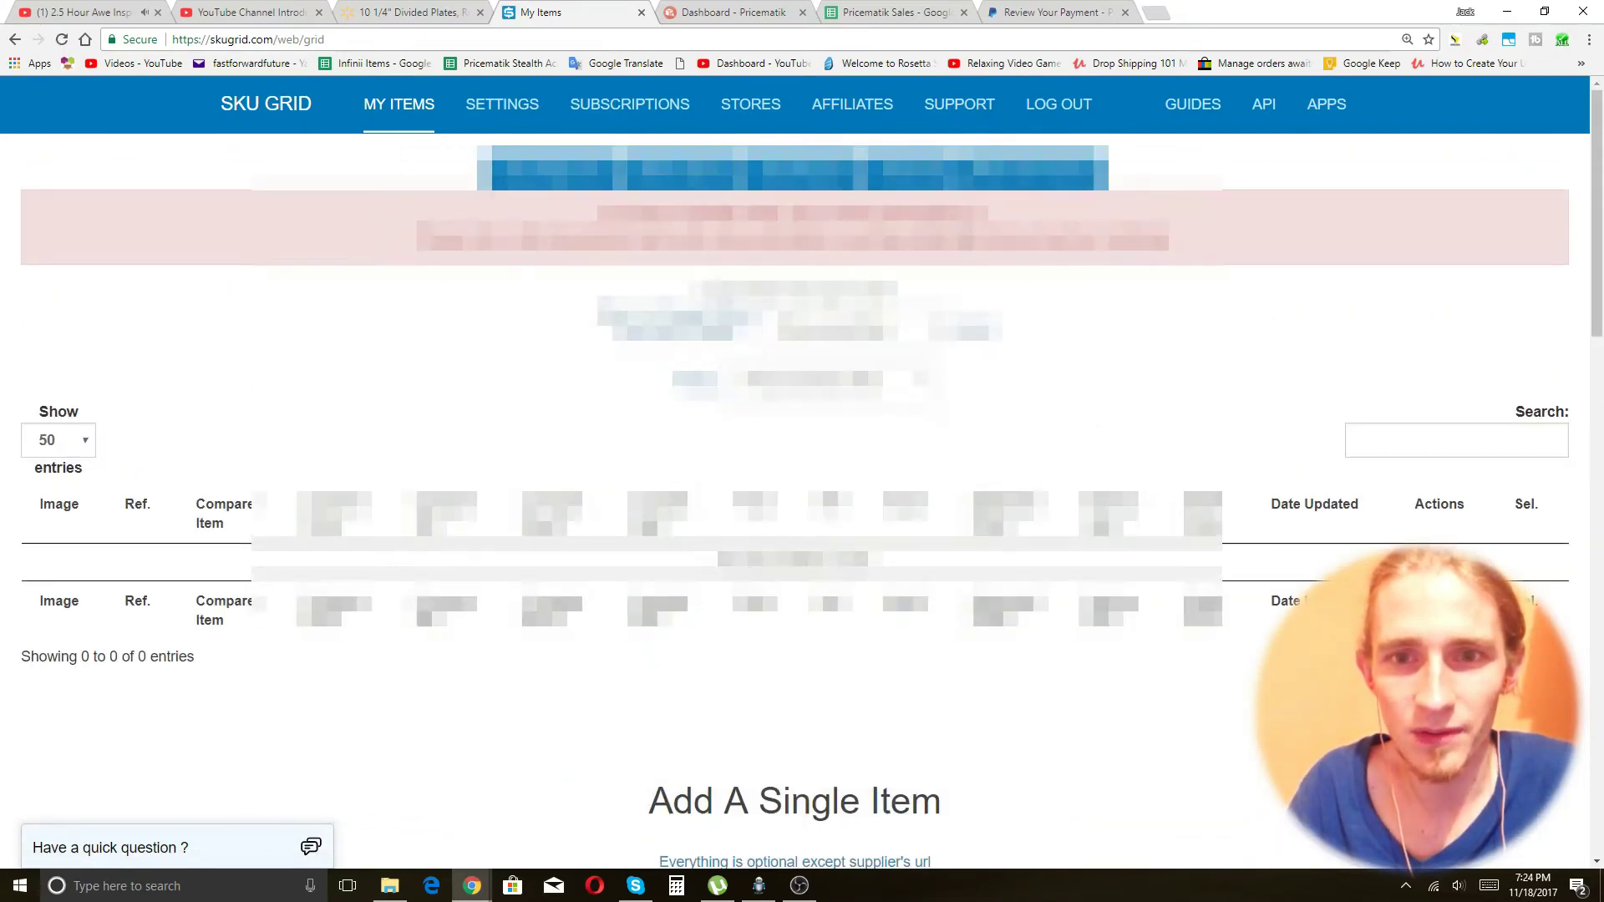
pyautogui.click(919, 8)
pyautogui.click(1034, 7)
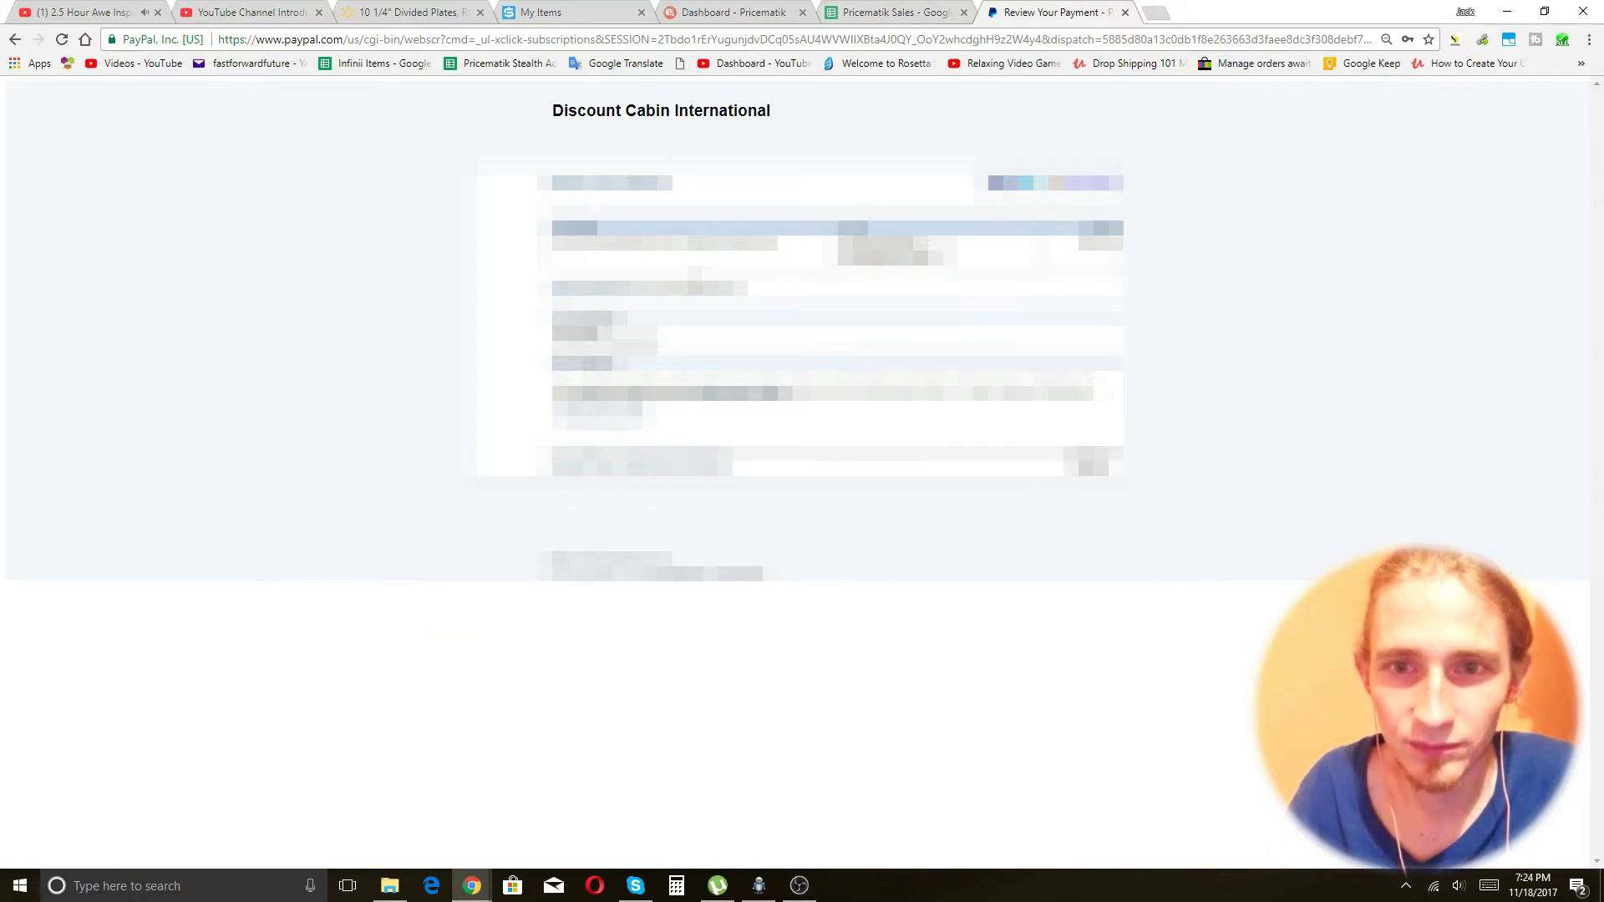
pyautogui.click(866, 8)
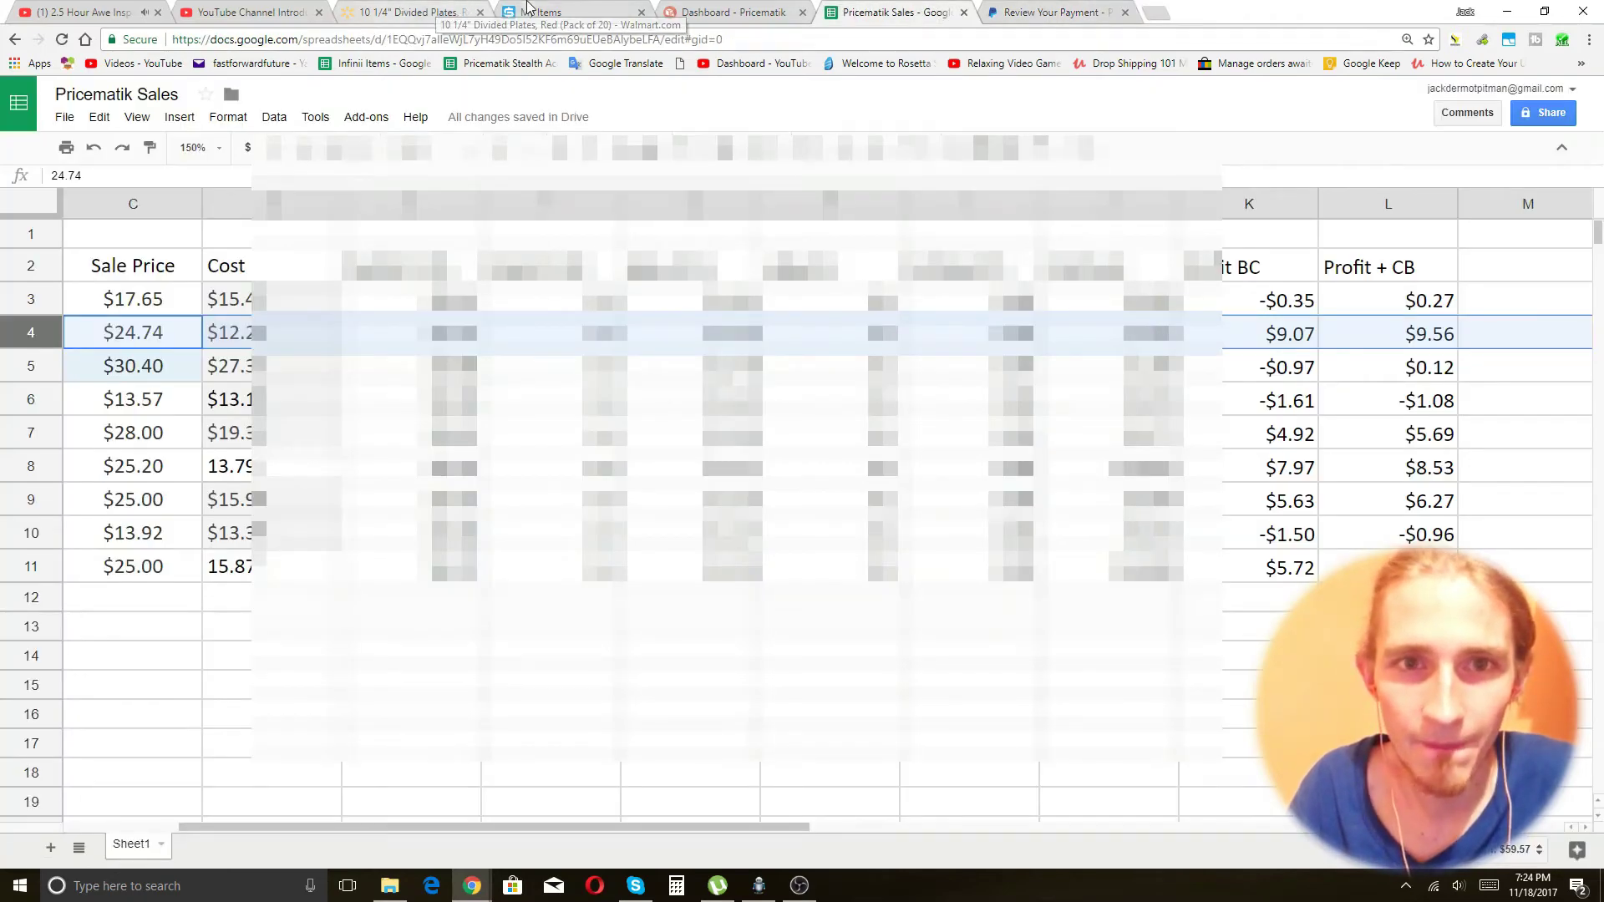
pyautogui.click(528, 10)
pyautogui.click(62, 40)
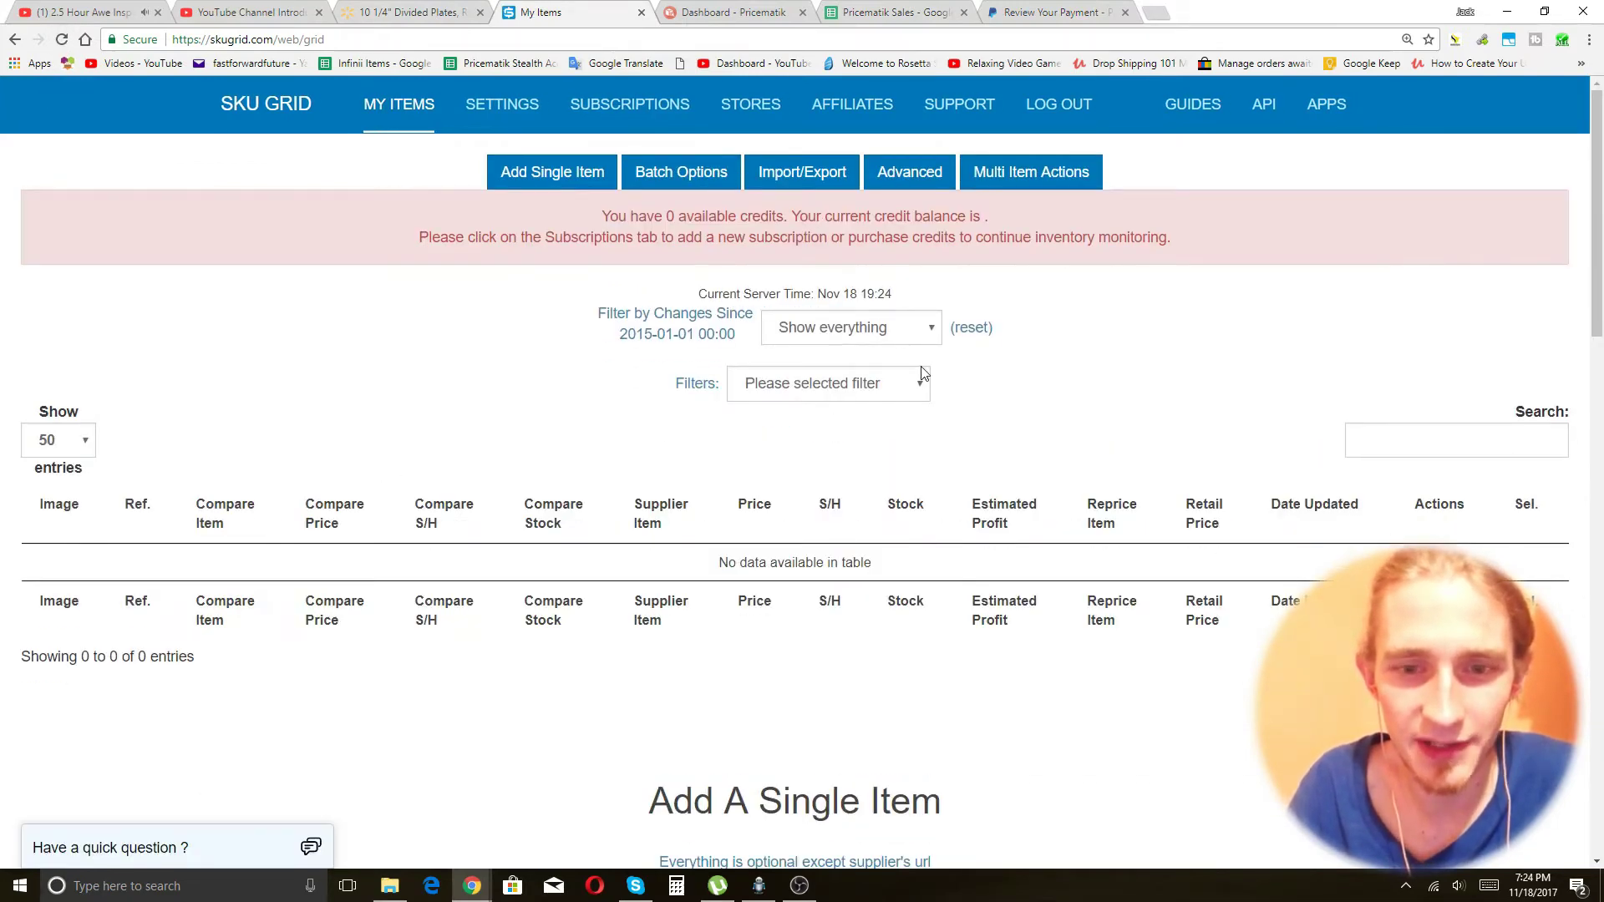
# Examine the supplier, comparison and profit formula fields of the Add A Single Item form
pyautogui.scroll(-5, 877, 468)
pyautogui.scroll(-4, 1028, 501)
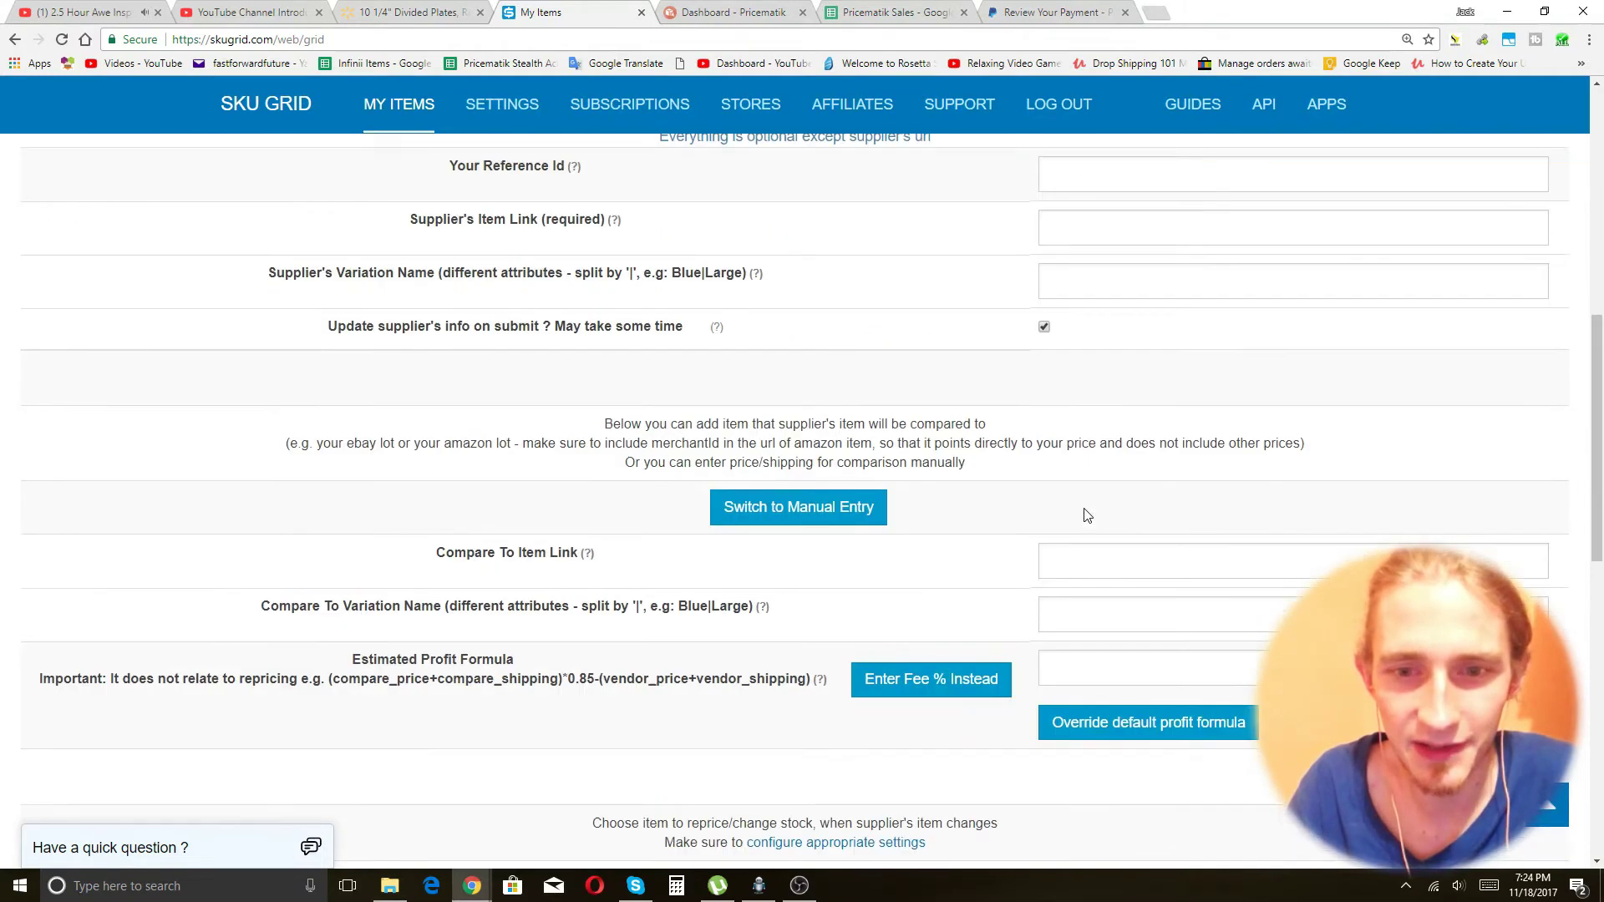
pyautogui.scroll(-1, 1087, 516)
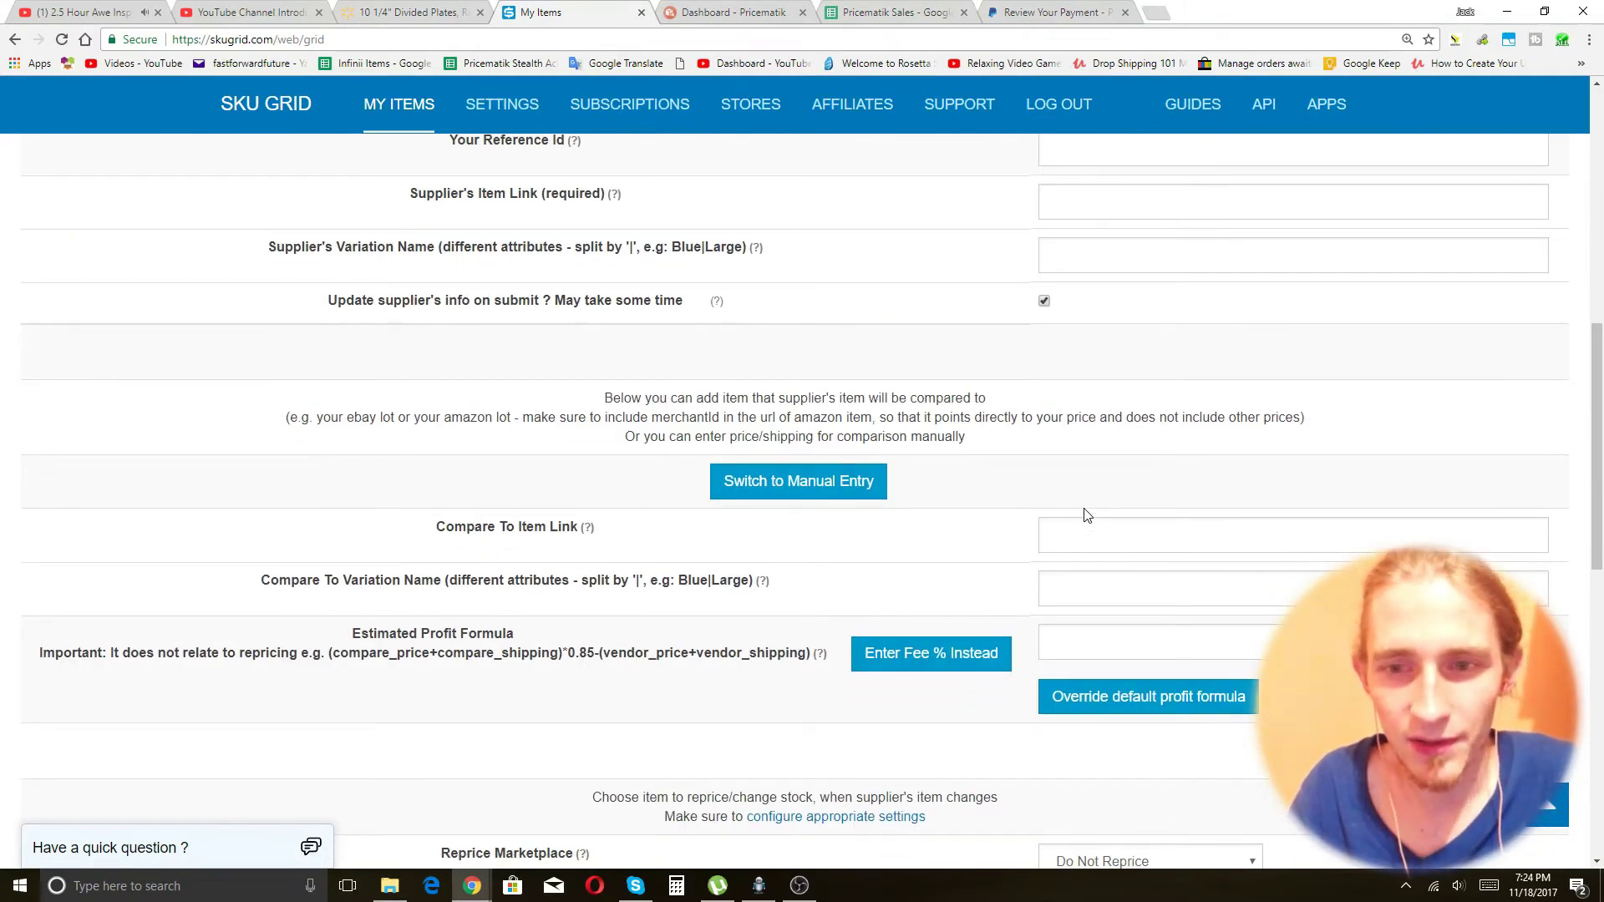
pyautogui.scroll(4, 1087, 516)
pyautogui.scroll(4, 1086, 515)
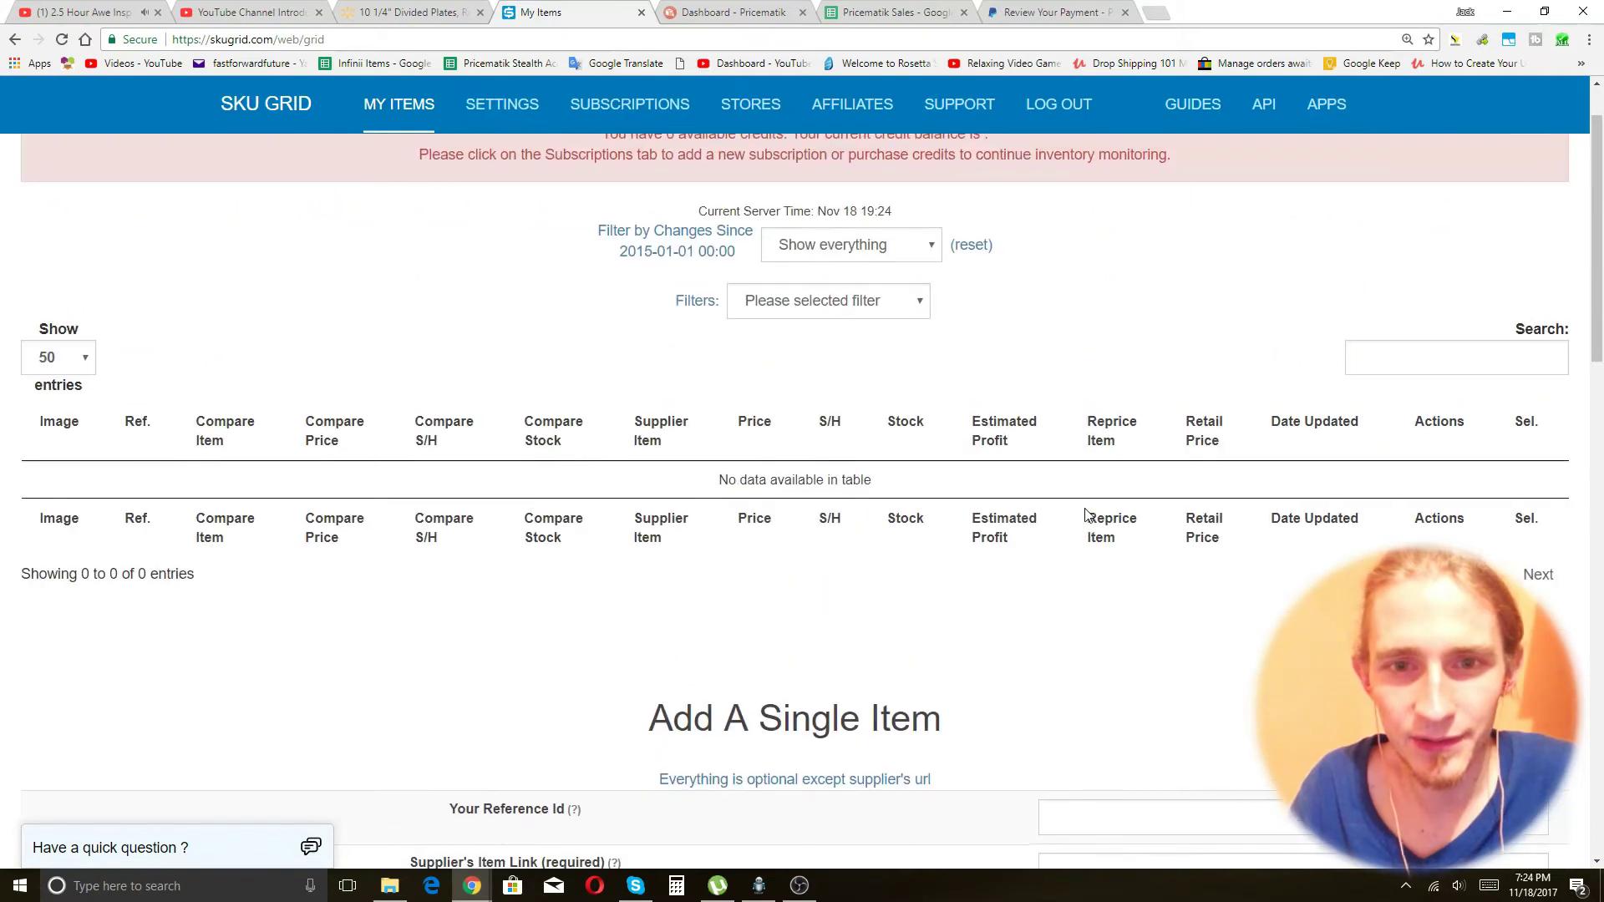
pyautogui.scroll(1, 1086, 516)
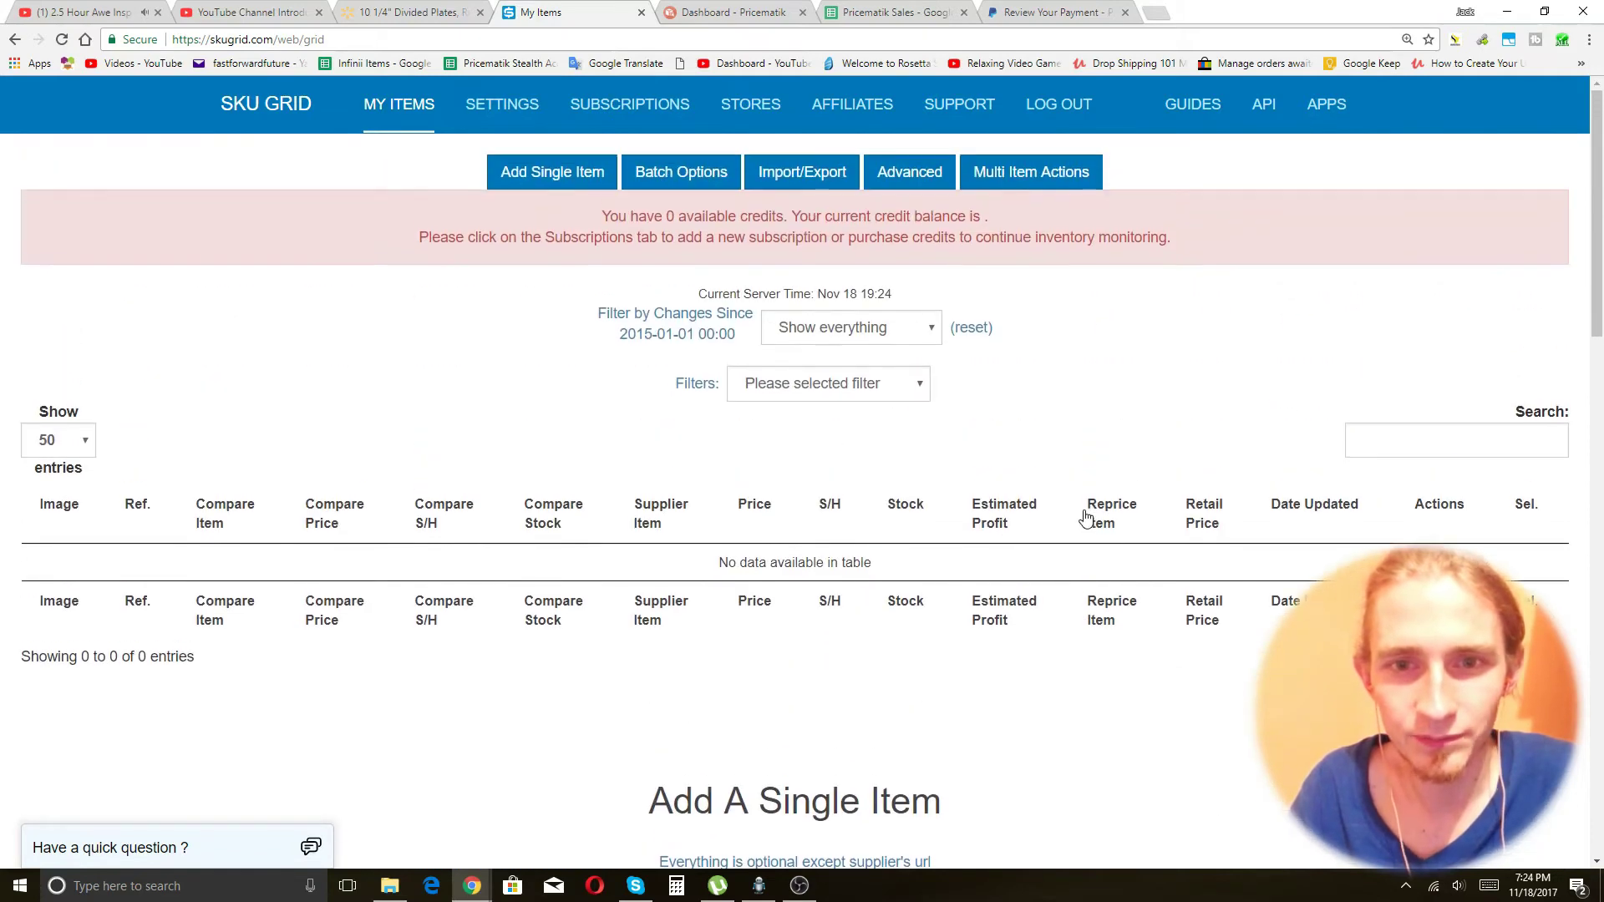
# Try to import all items from Ebay (US) into the SKU Grid item list and confirm the import
pyautogui.click(831, 179)
pyautogui.click(866, 244)
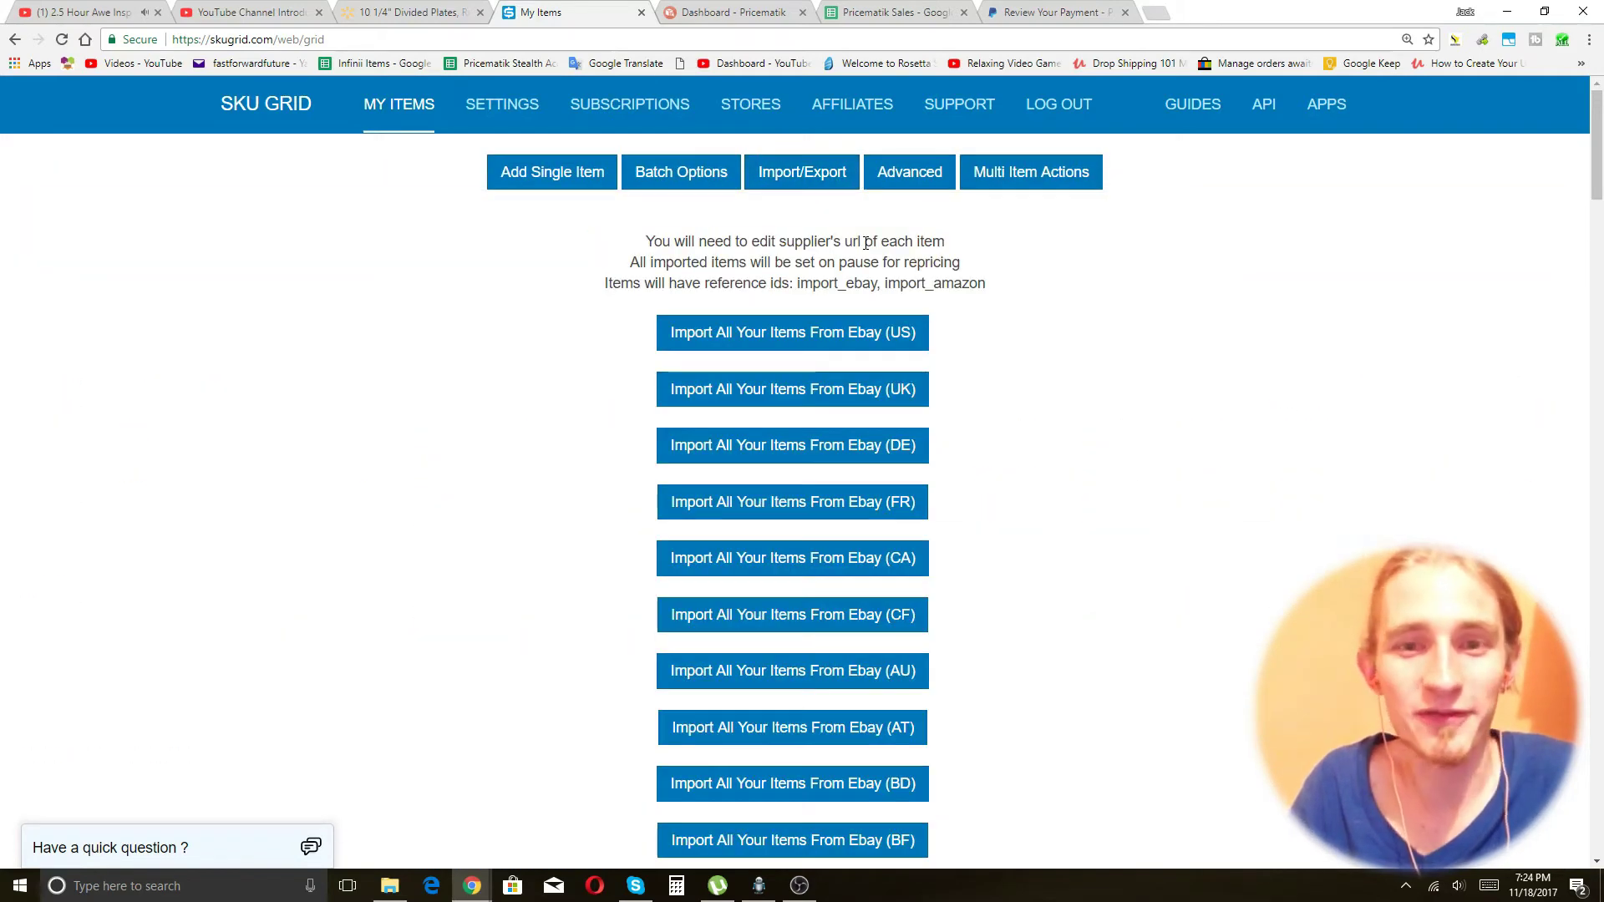
pyautogui.click(842, 341)
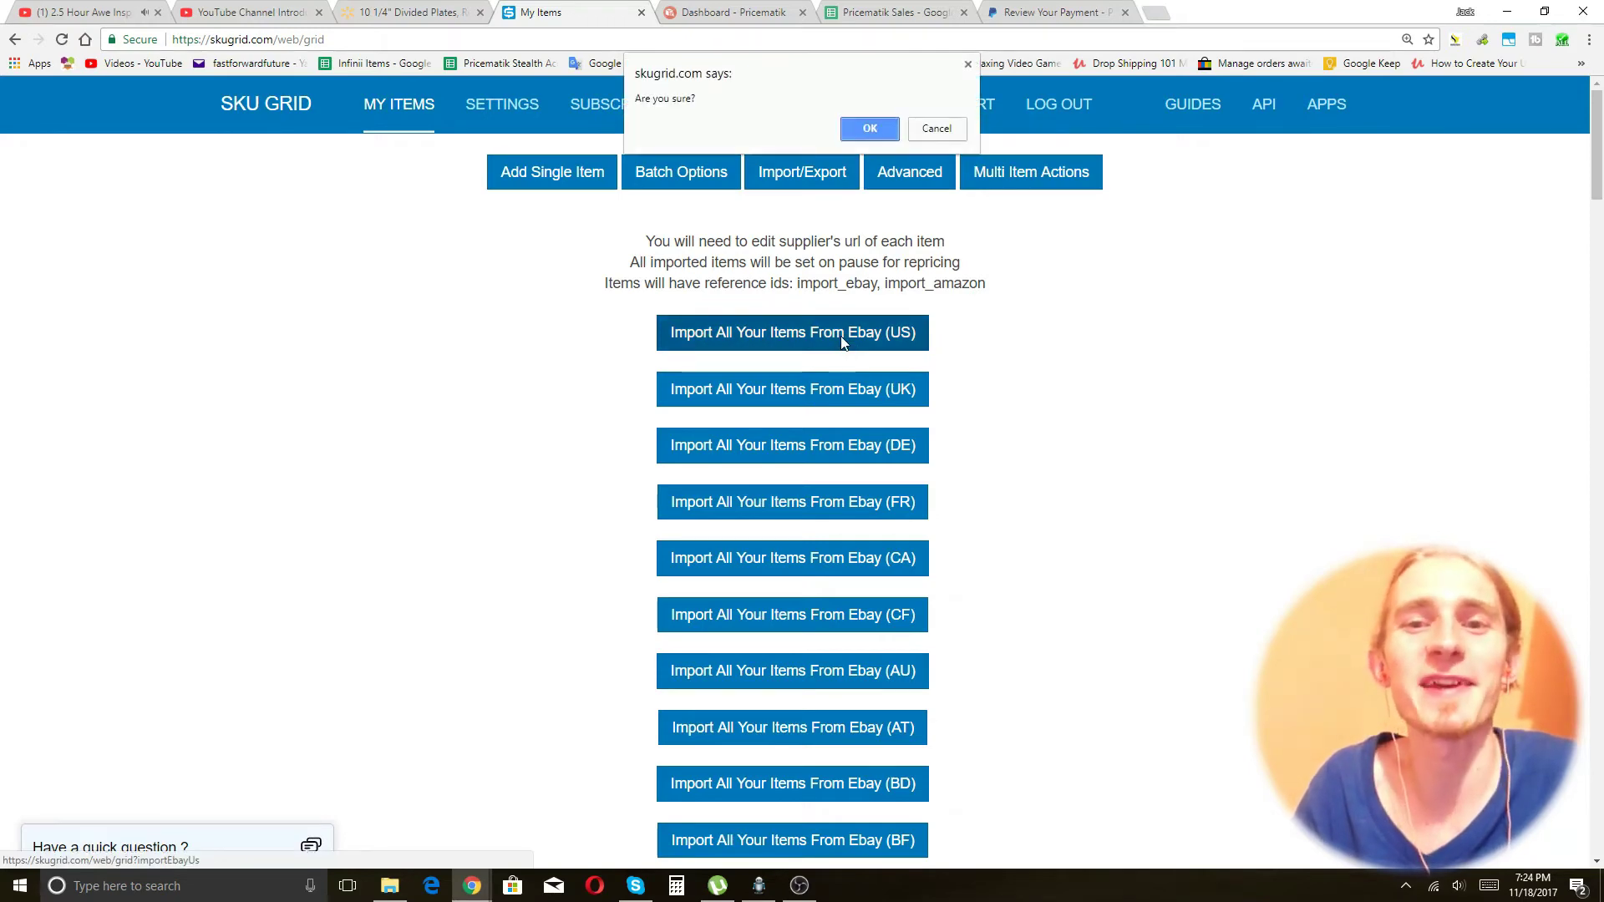
pyautogui.click(859, 131)
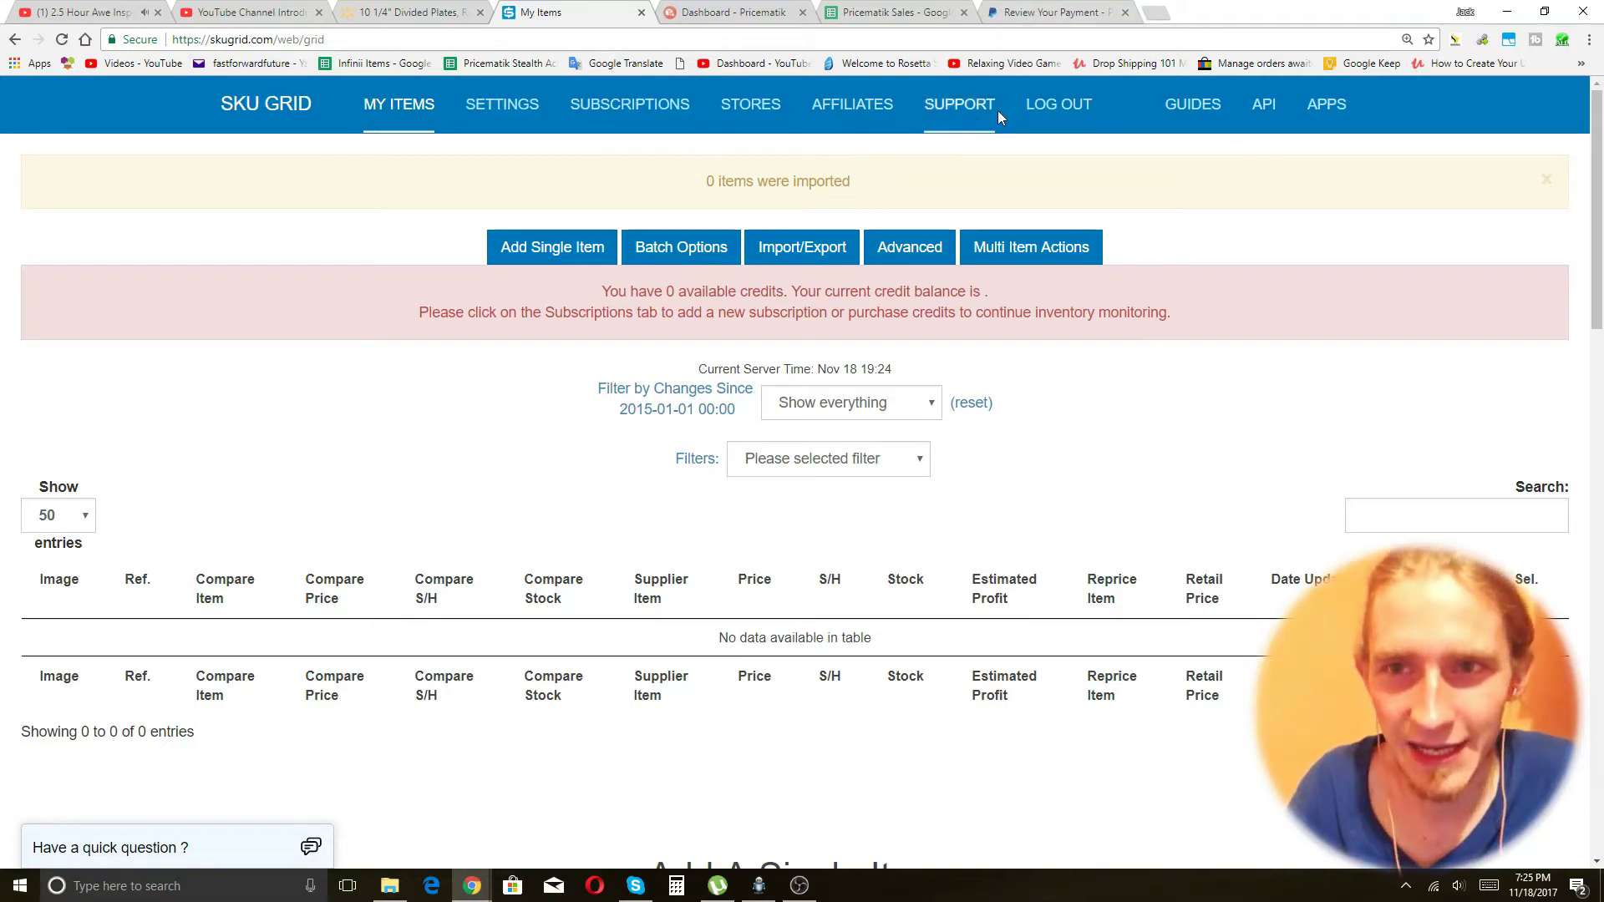
# Minimize the open browser, OBS, Gmail and Macro Recorder windows to clear the desktop
pyautogui.click(756, 892)
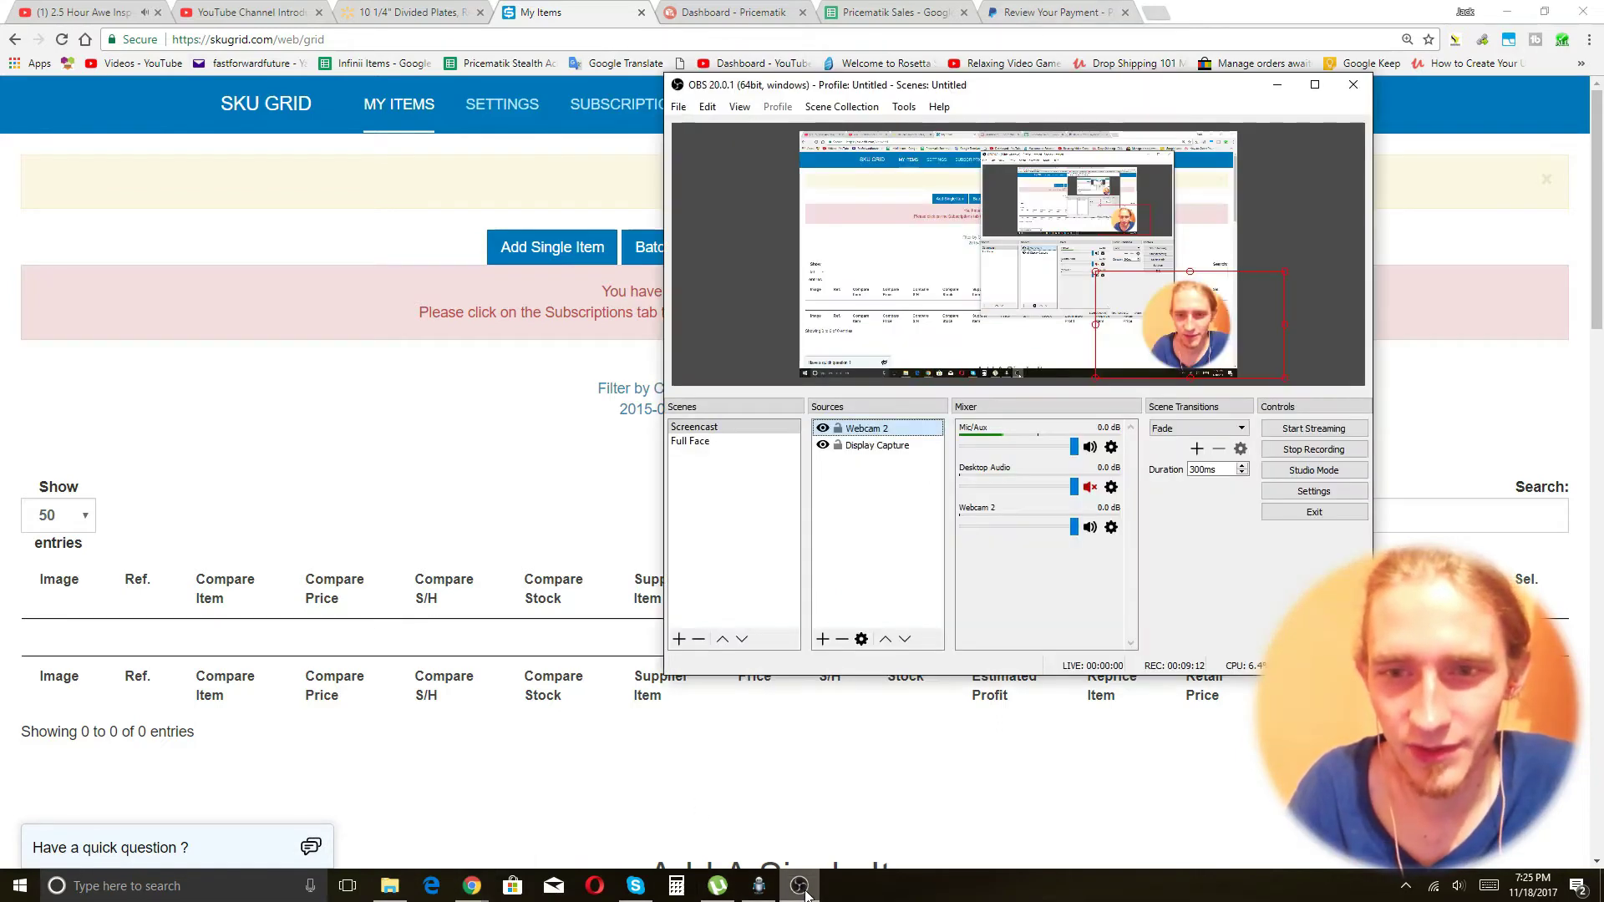
pyautogui.click(451, 513)
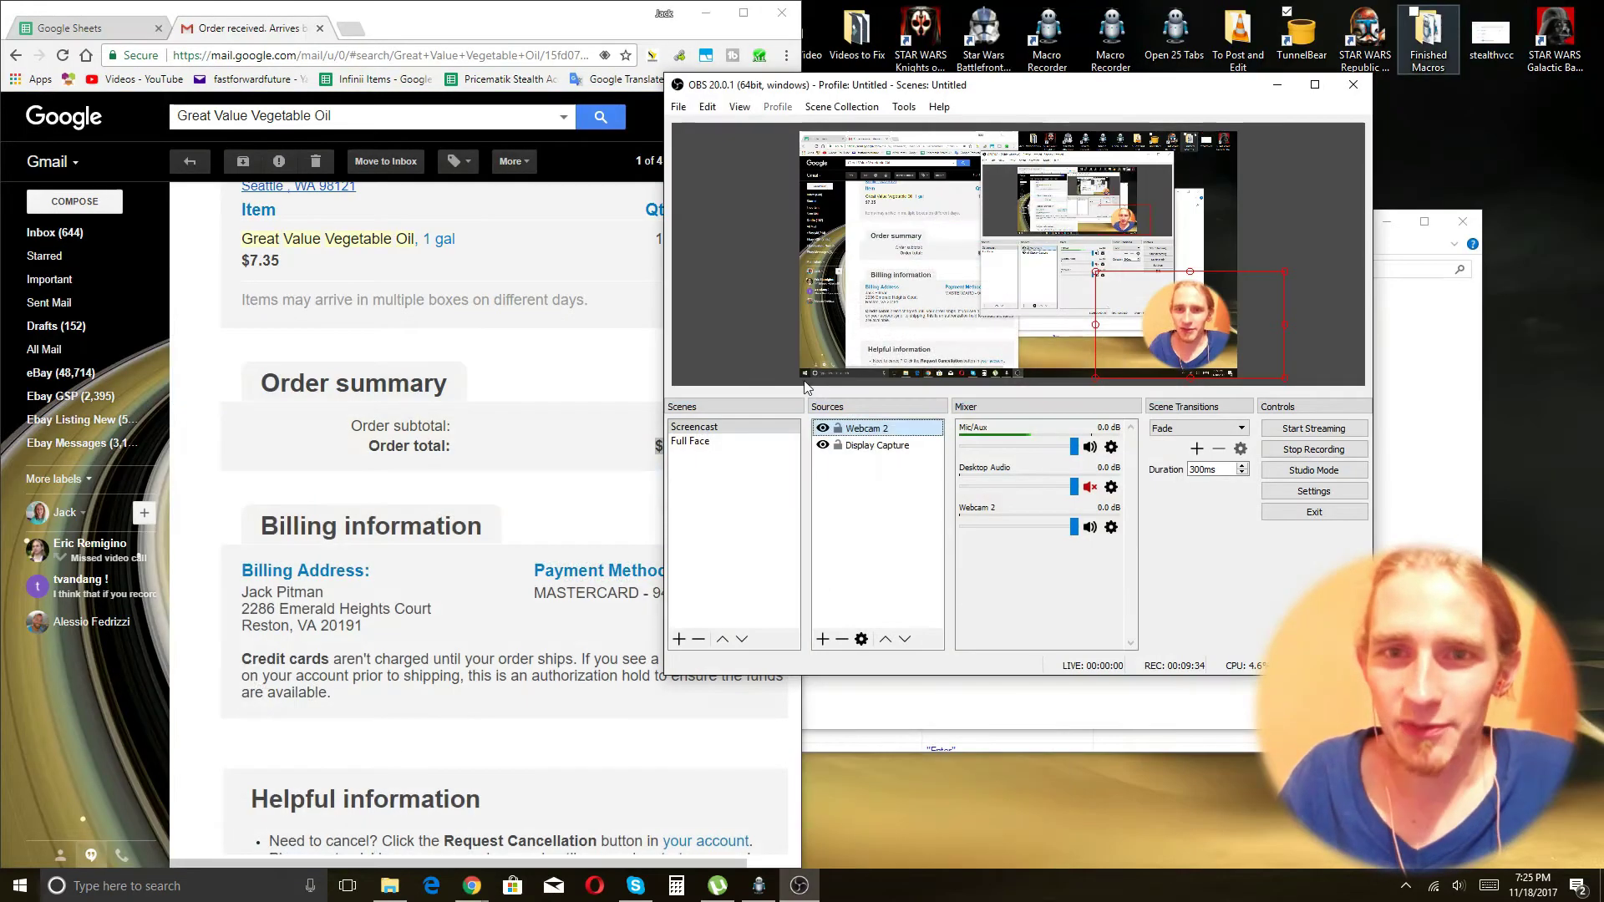
pyautogui.click(1506, 12)
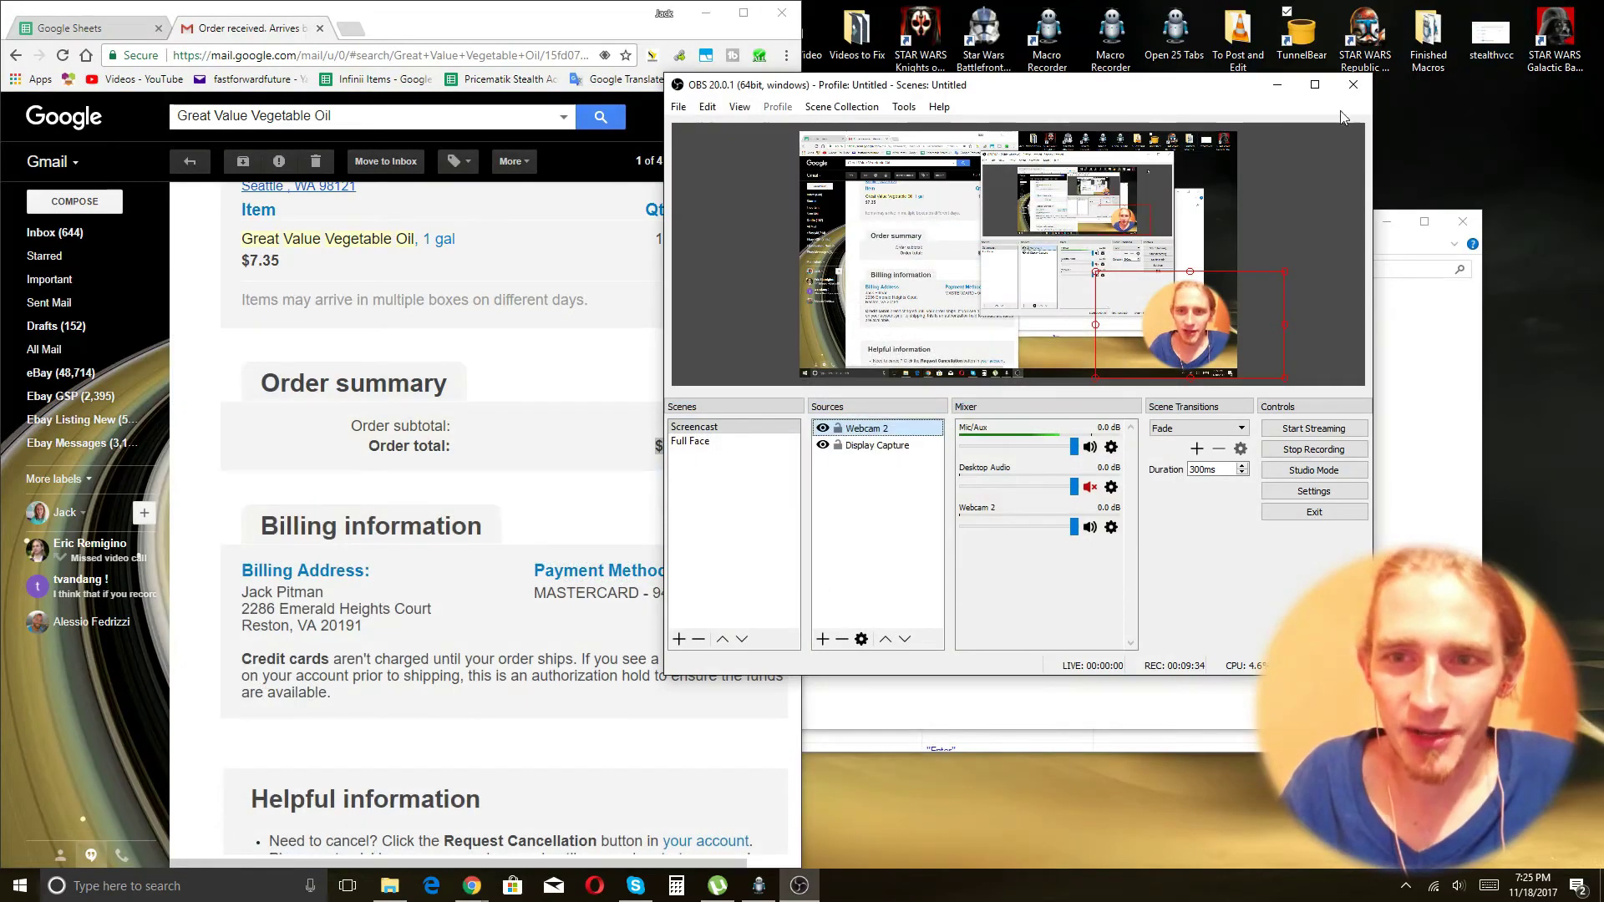
pyautogui.click(1279, 86)
pyautogui.click(1393, 228)
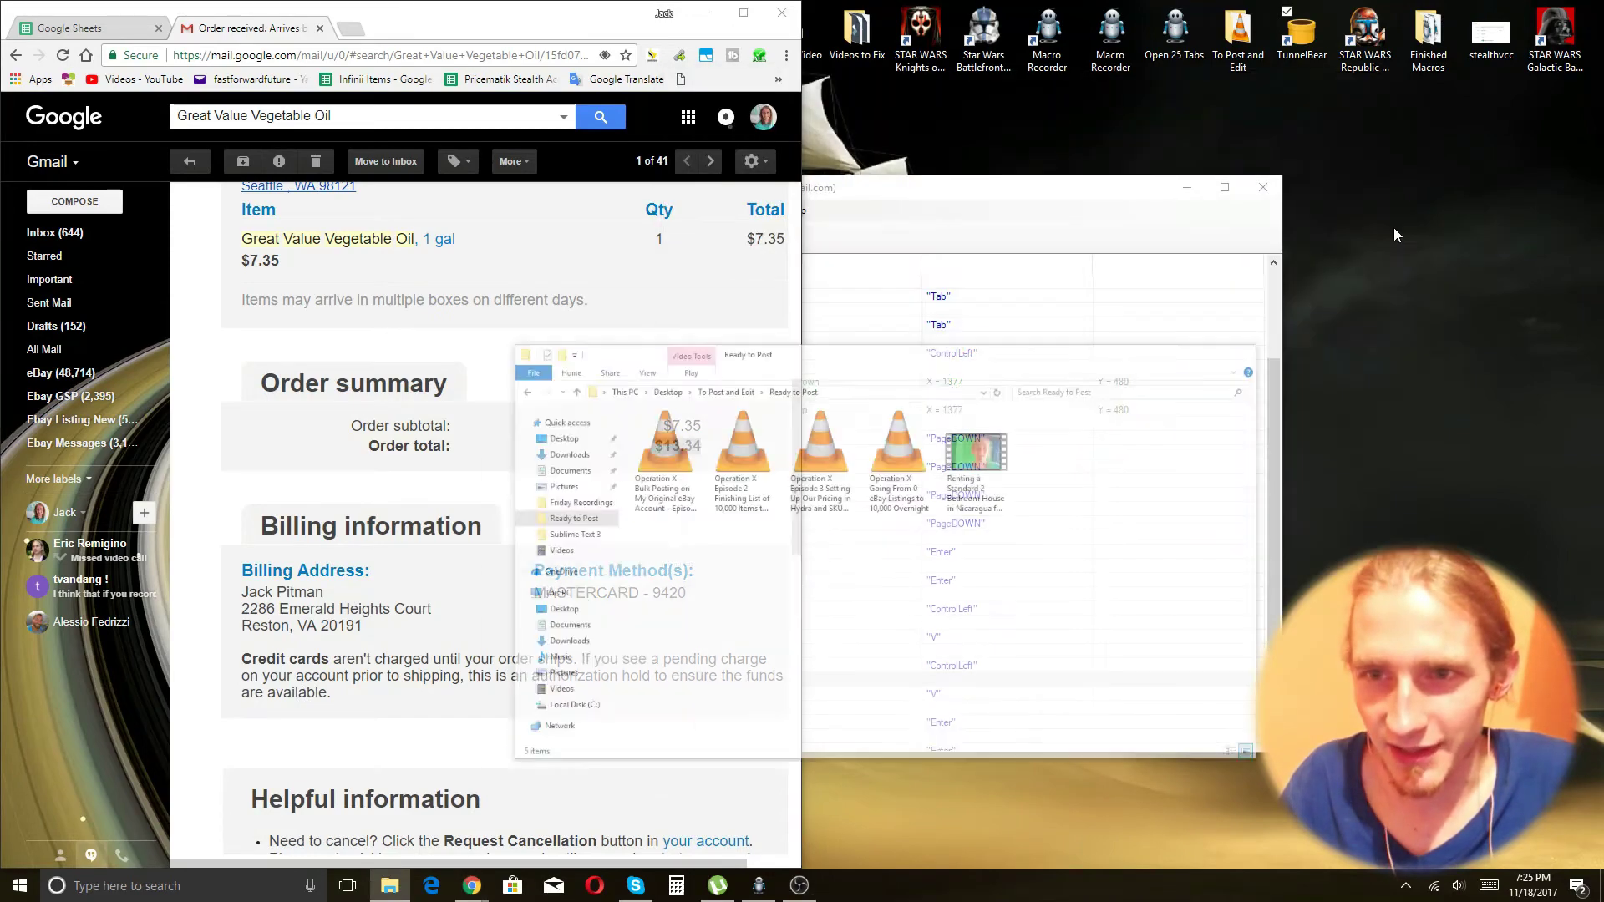
pyautogui.moveTo(666, 31); pyautogui.dragTo(673, 31)
pyautogui.click(718, 13)
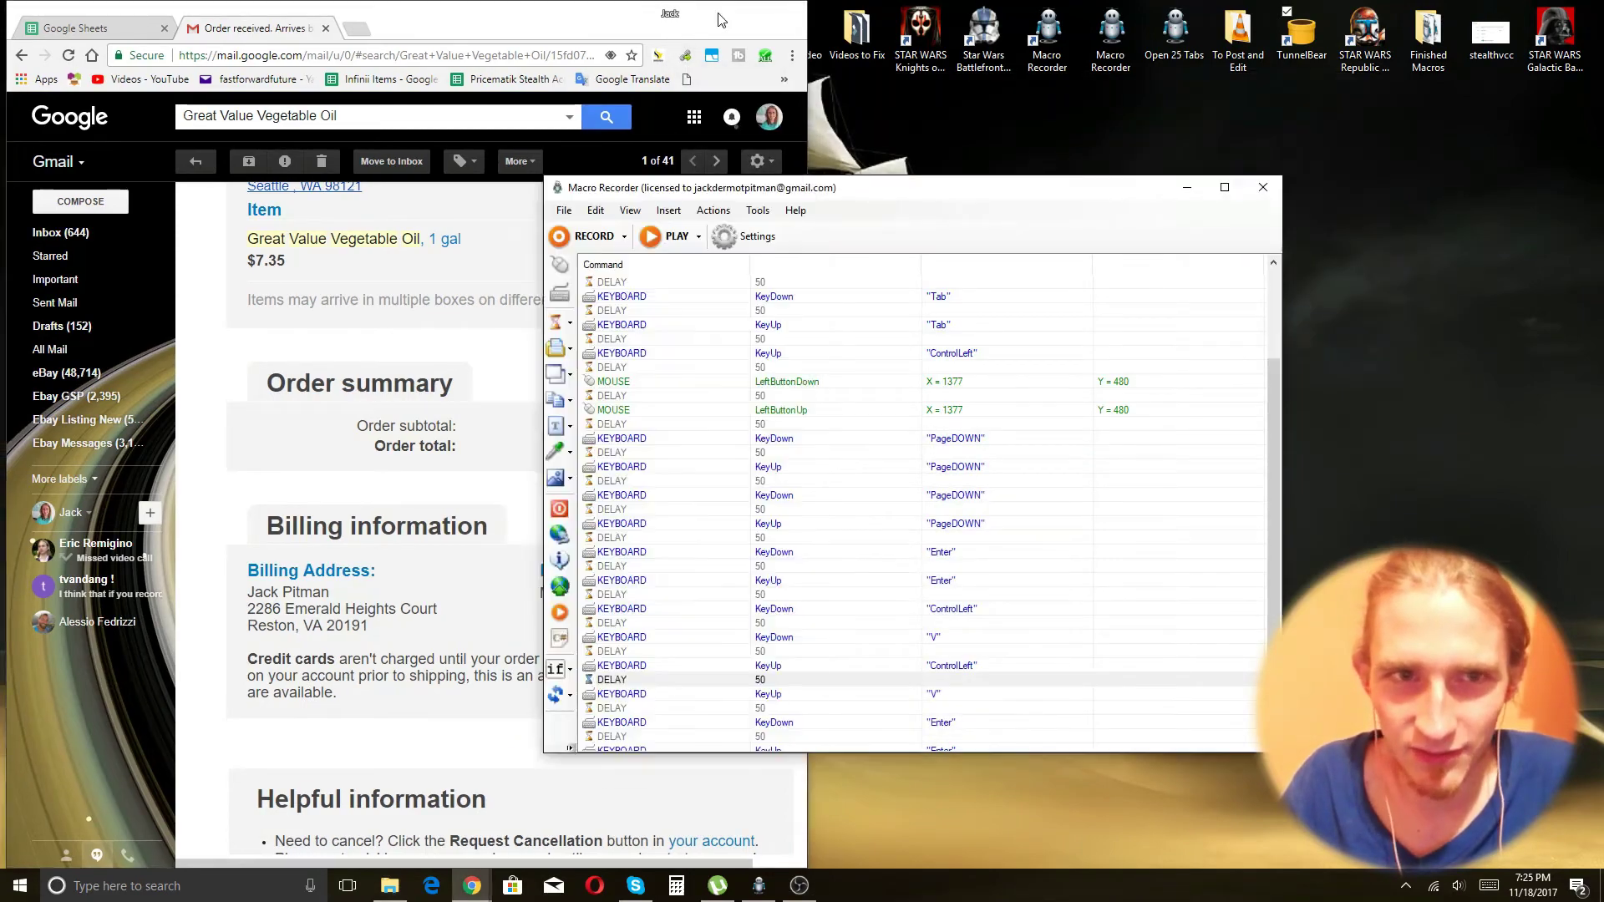
pyautogui.click(1186, 187)
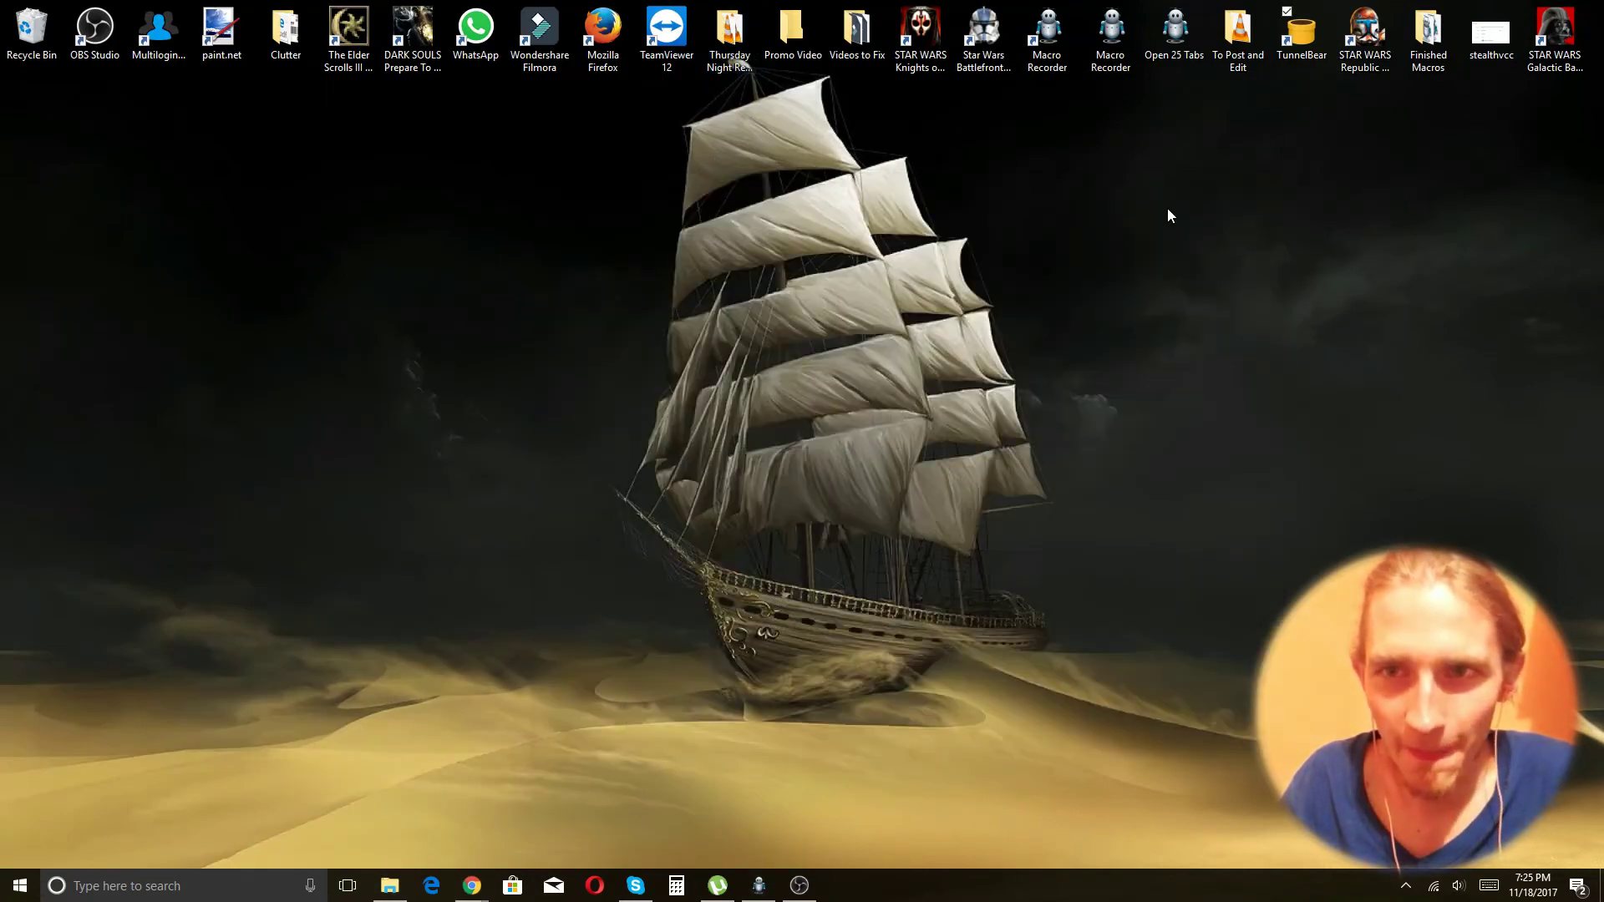
# Launch TunnelBear and connect its VPN tunnel to the United States
pyautogui.doubleClick(1318, 40)
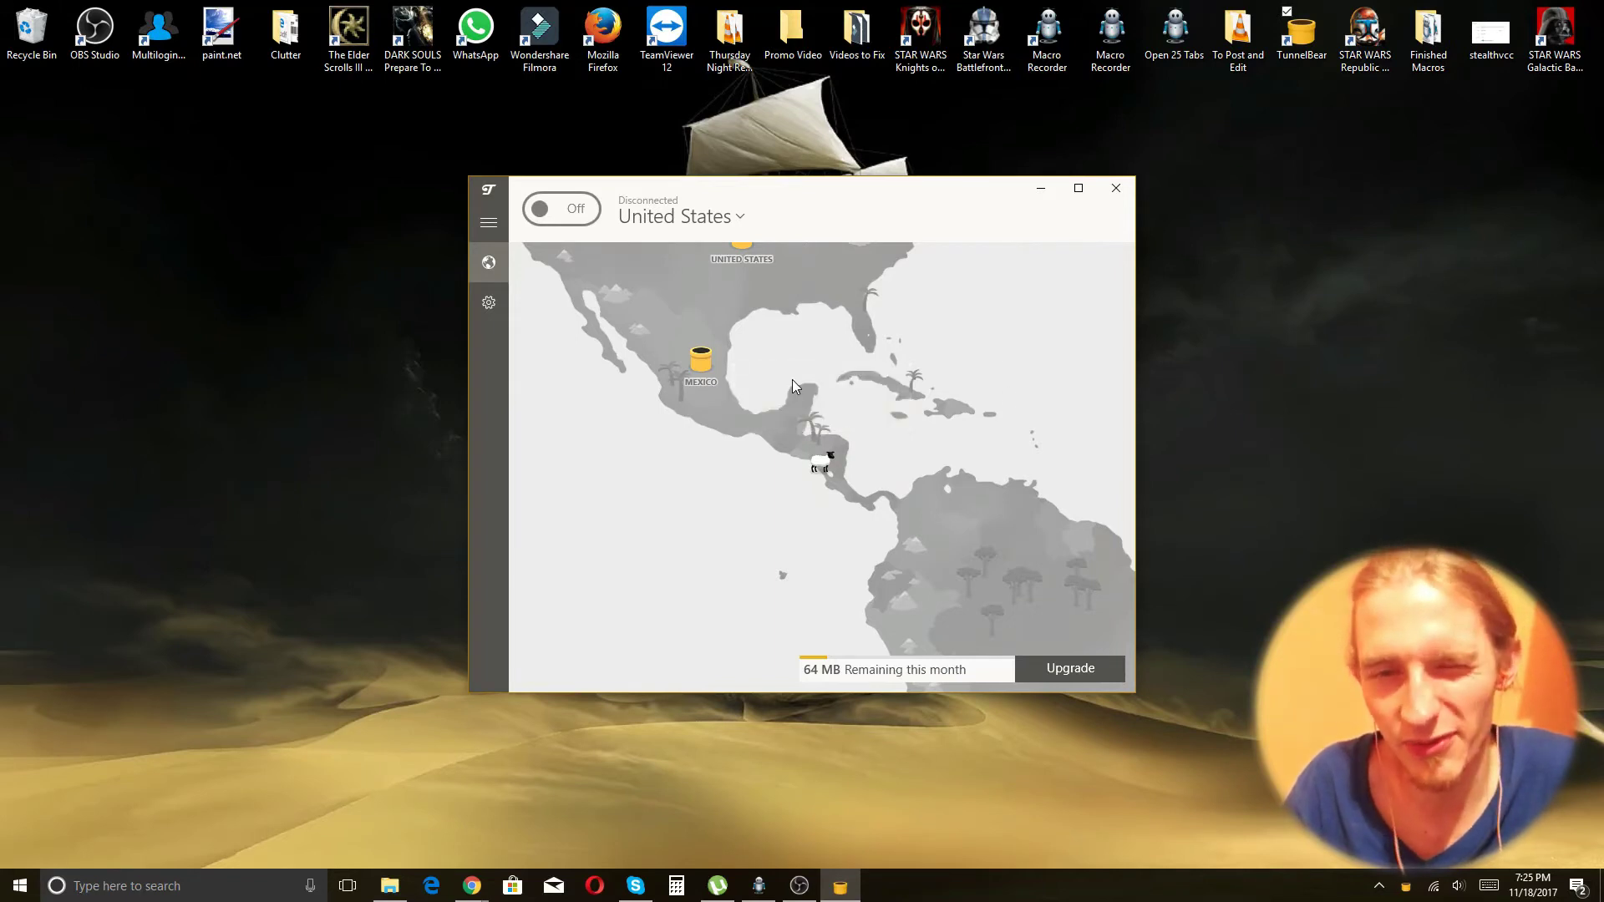
pyautogui.moveTo(869, 339); pyautogui.dragTo(900, 397)
pyautogui.click(1111, 575)
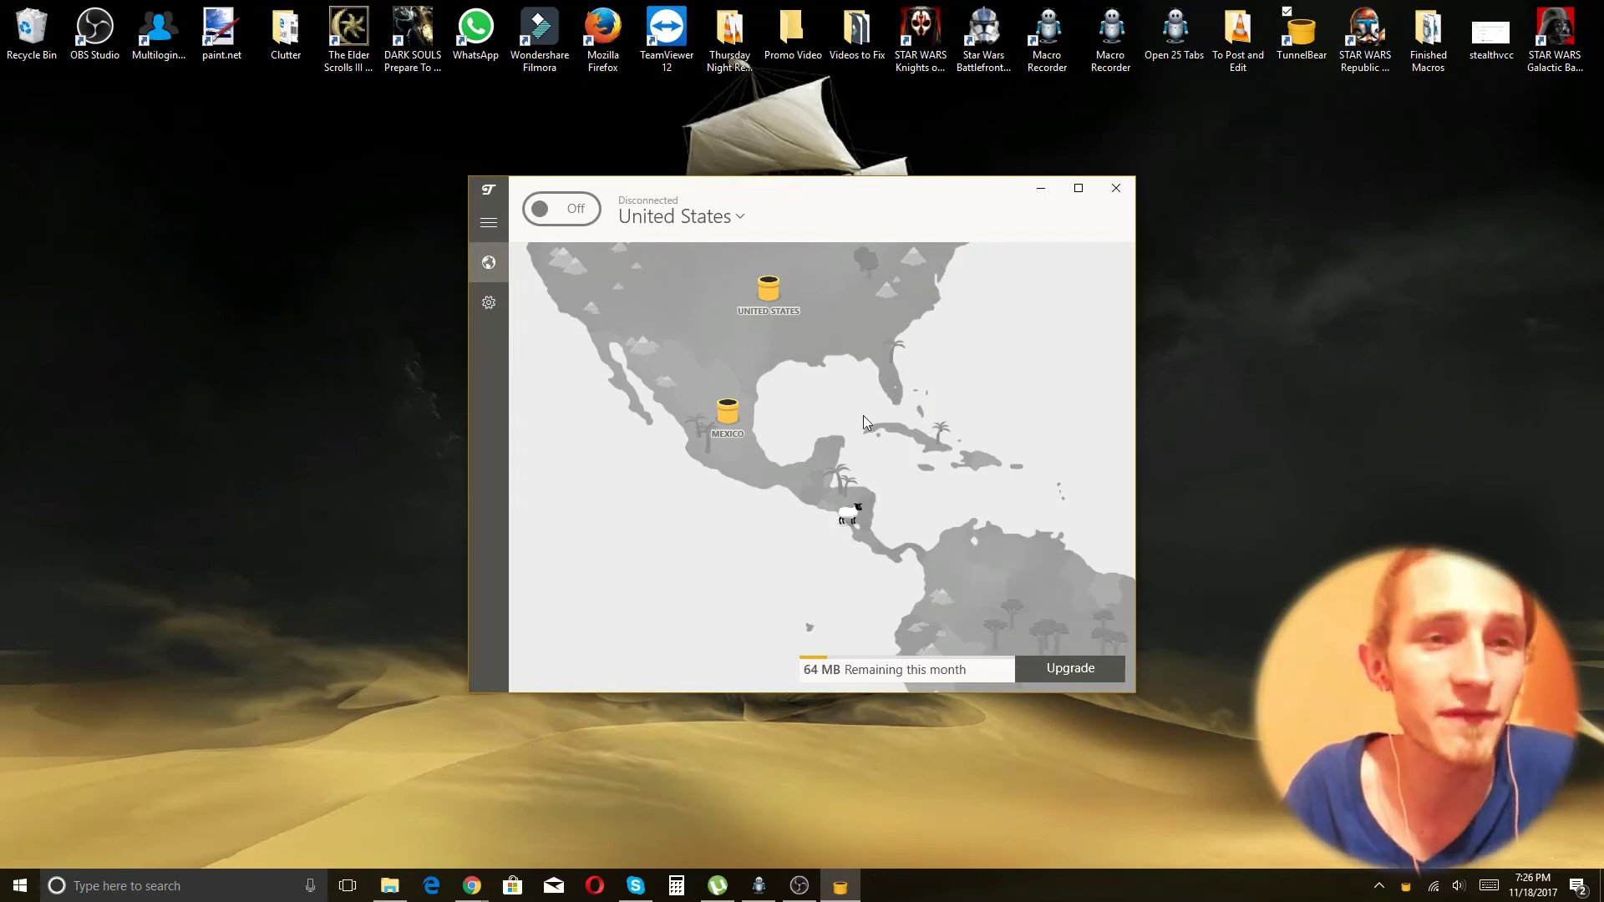
pyautogui.click(775, 289)
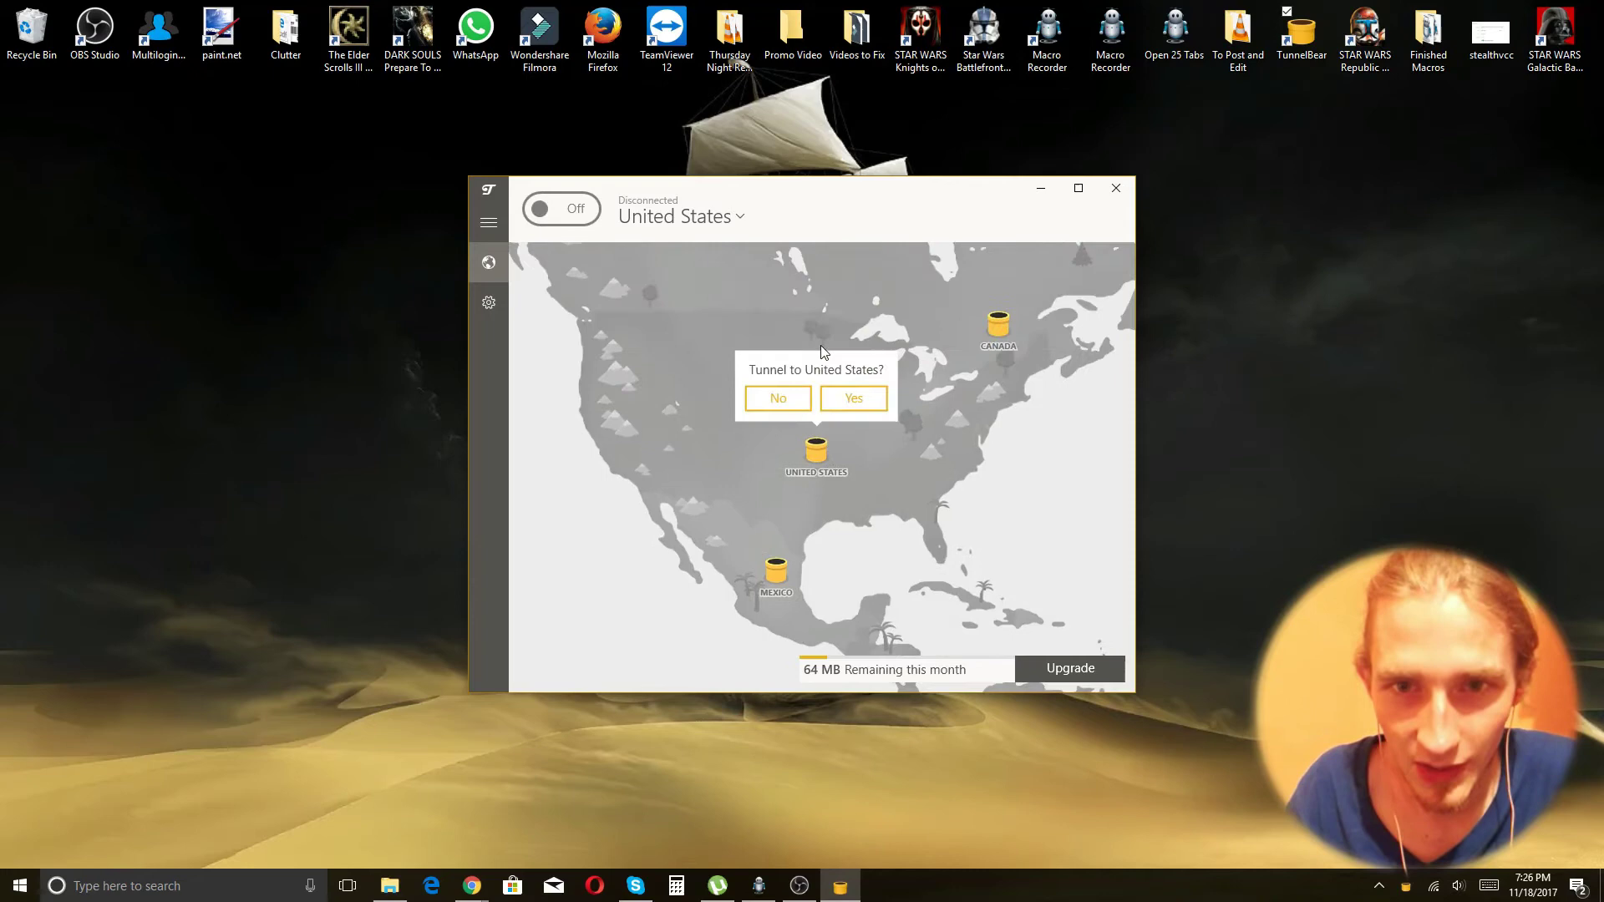
pyautogui.click(863, 420)
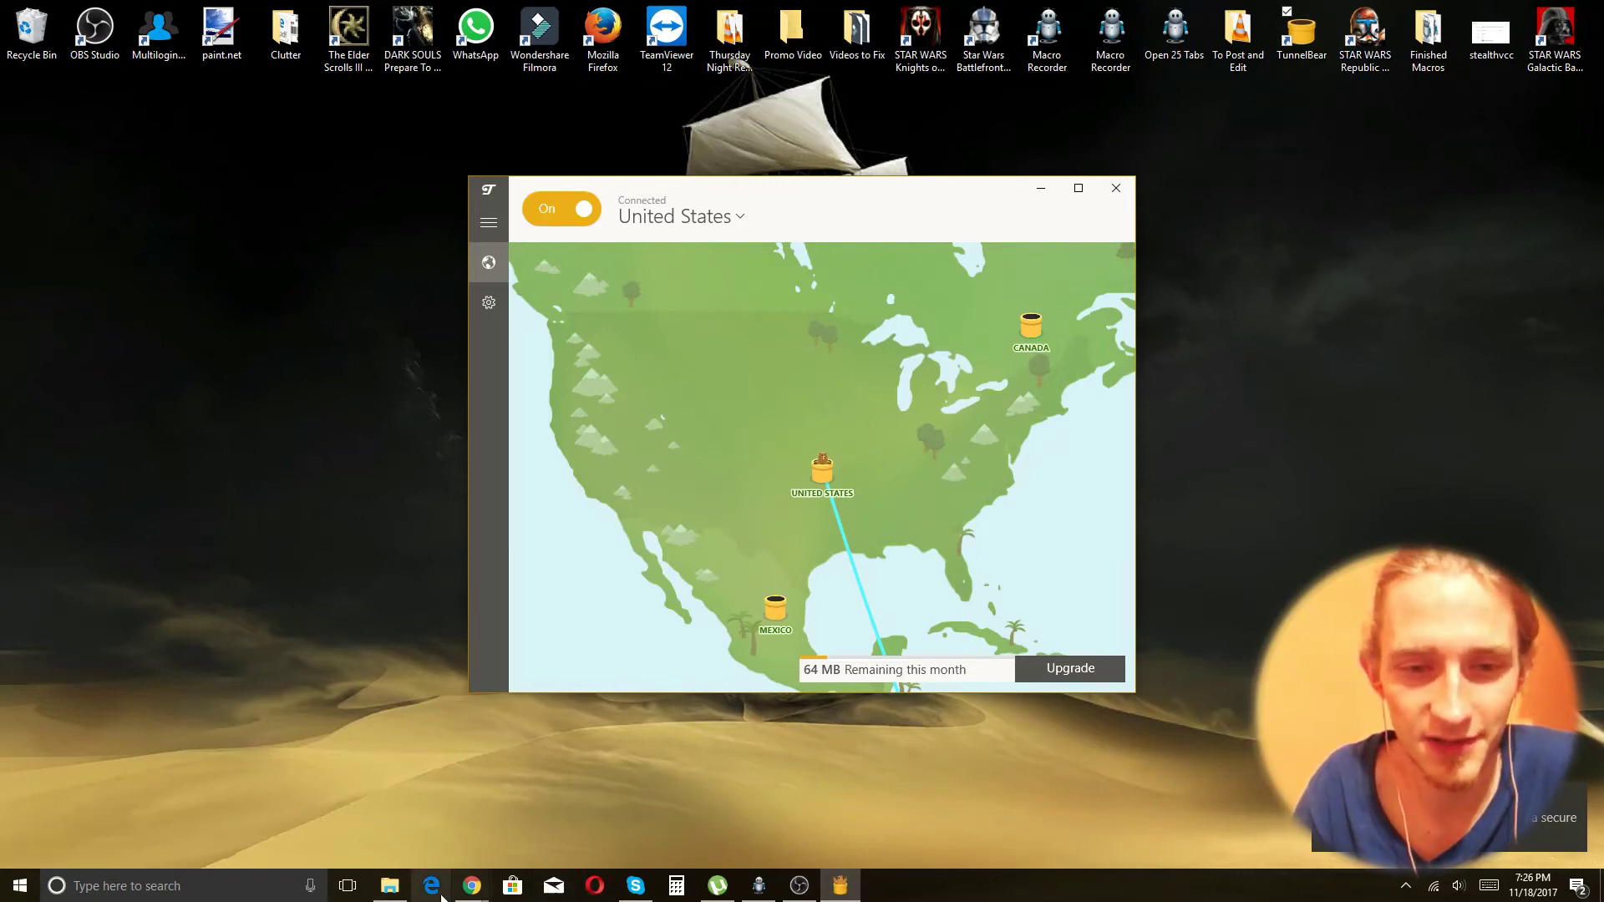
# Switch to Chrome, open a new incognito window and snap it to half of the screen
pyautogui.click(472, 887)
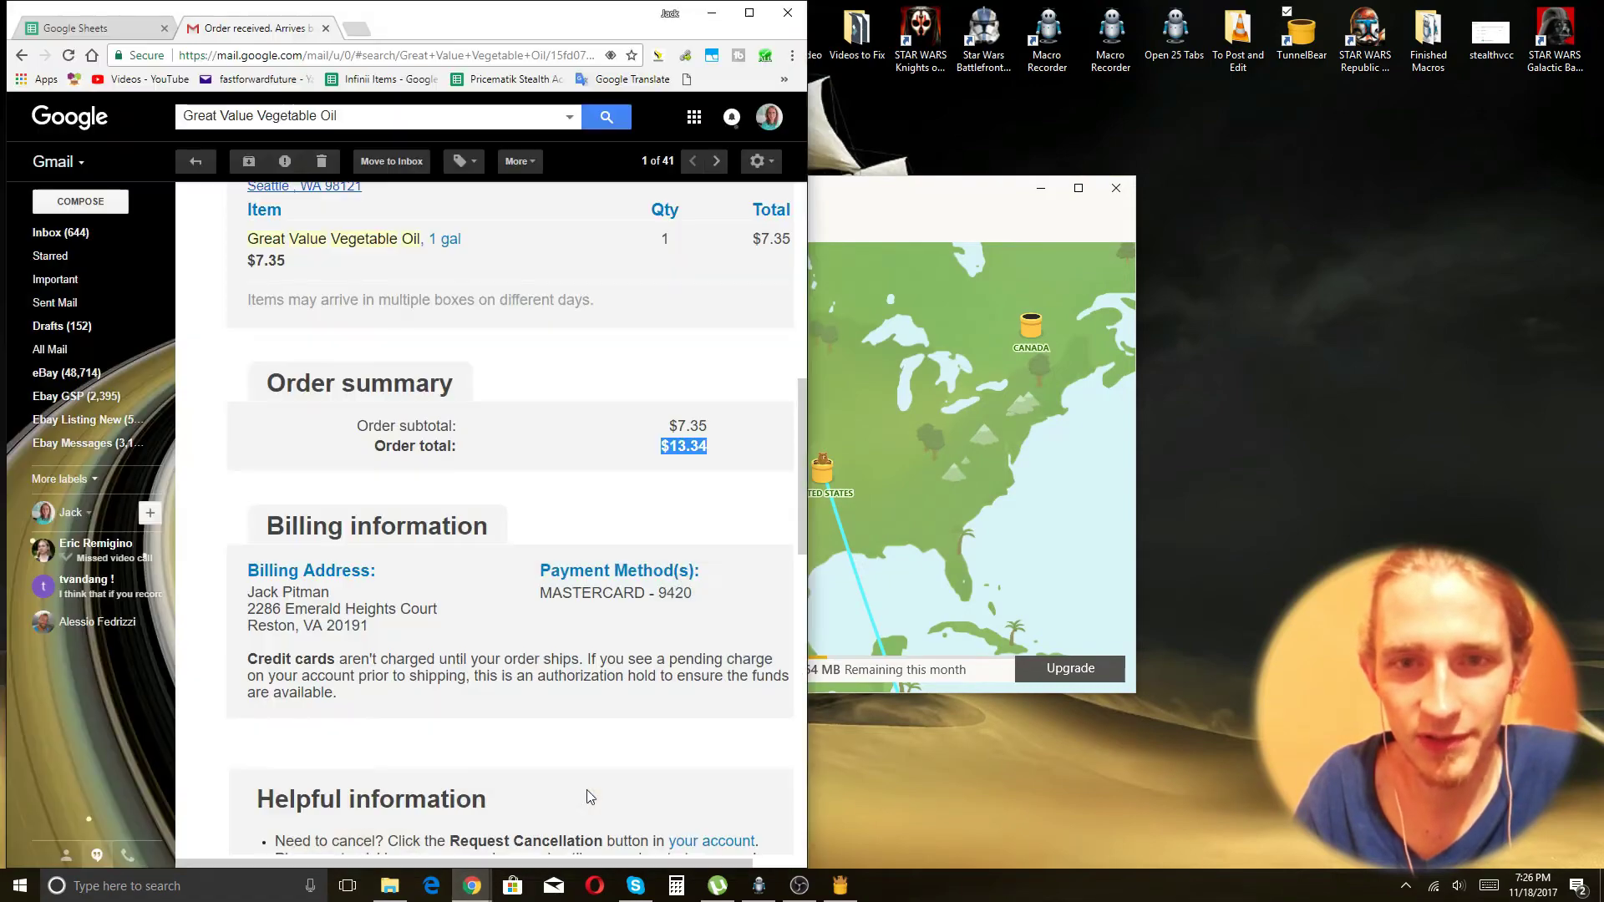
pyautogui.click(585, 798)
pyautogui.click(792, 55)
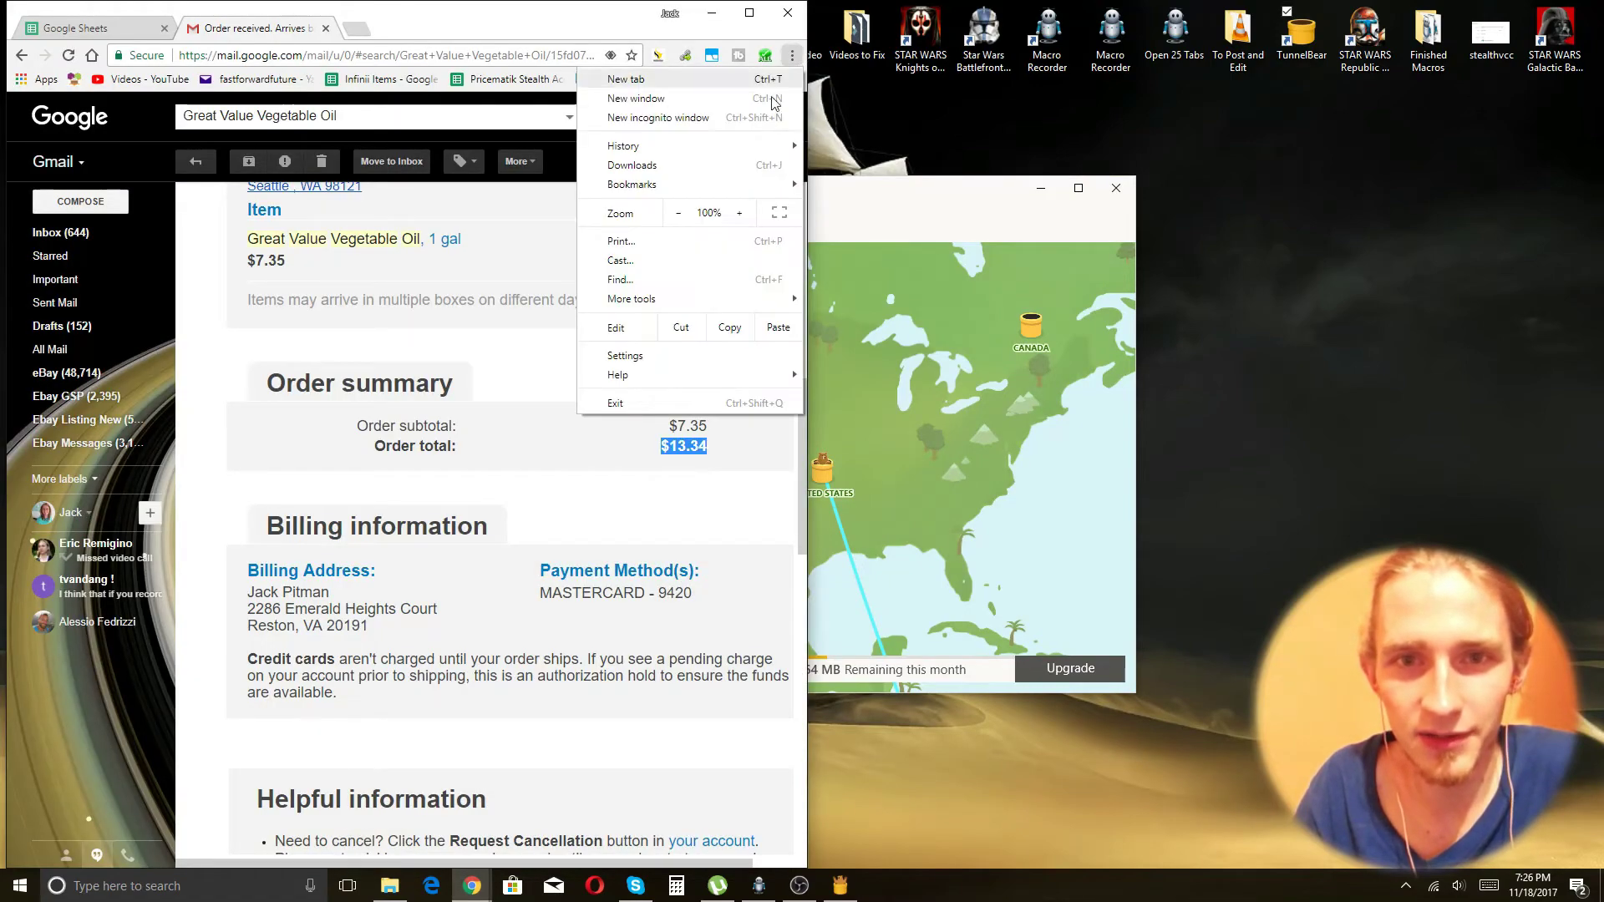
pyautogui.click(635, 99)
pyautogui.moveTo(456, 50); pyautogui.dragTo(1600, 50)
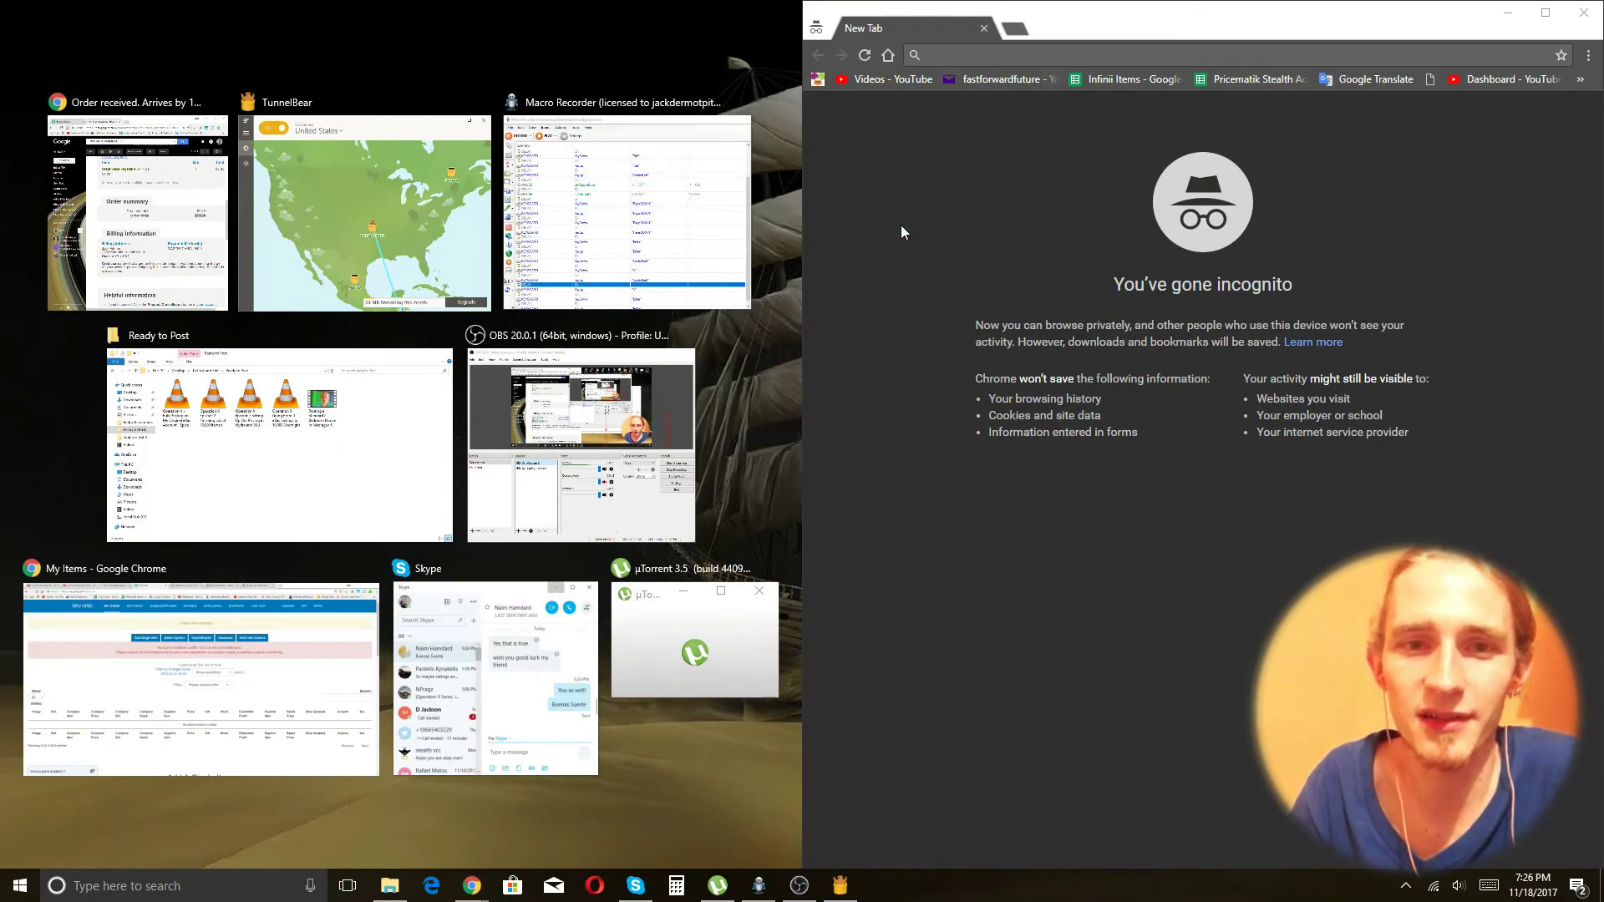
pyautogui.click(901, 225)
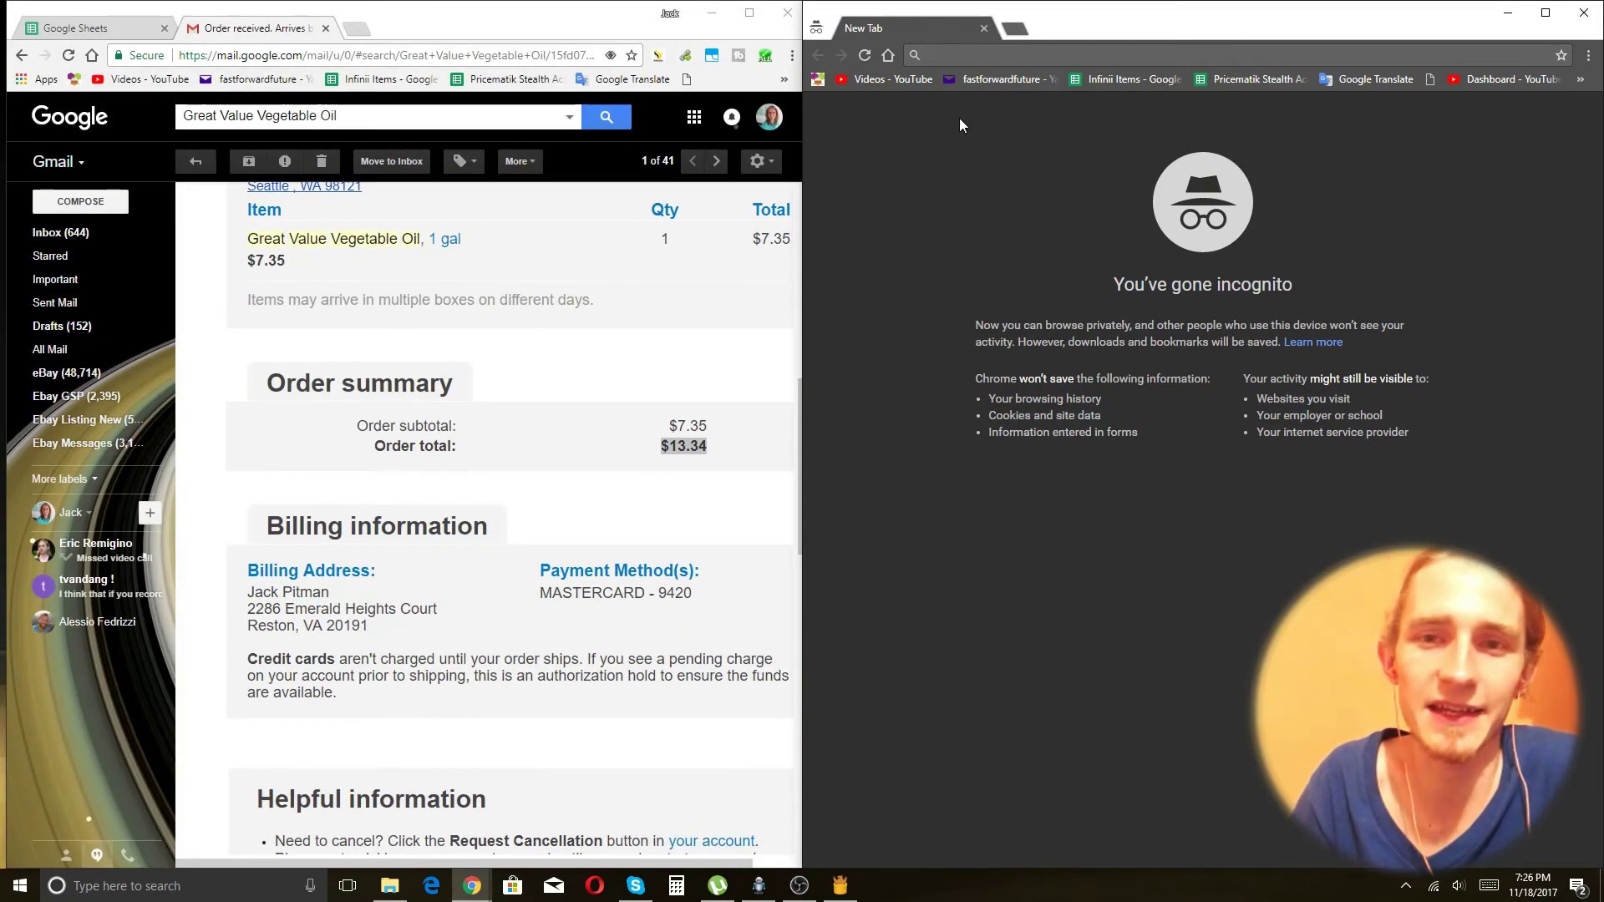
pyautogui.click(984, 52)
pyautogui.write('ebay.com')
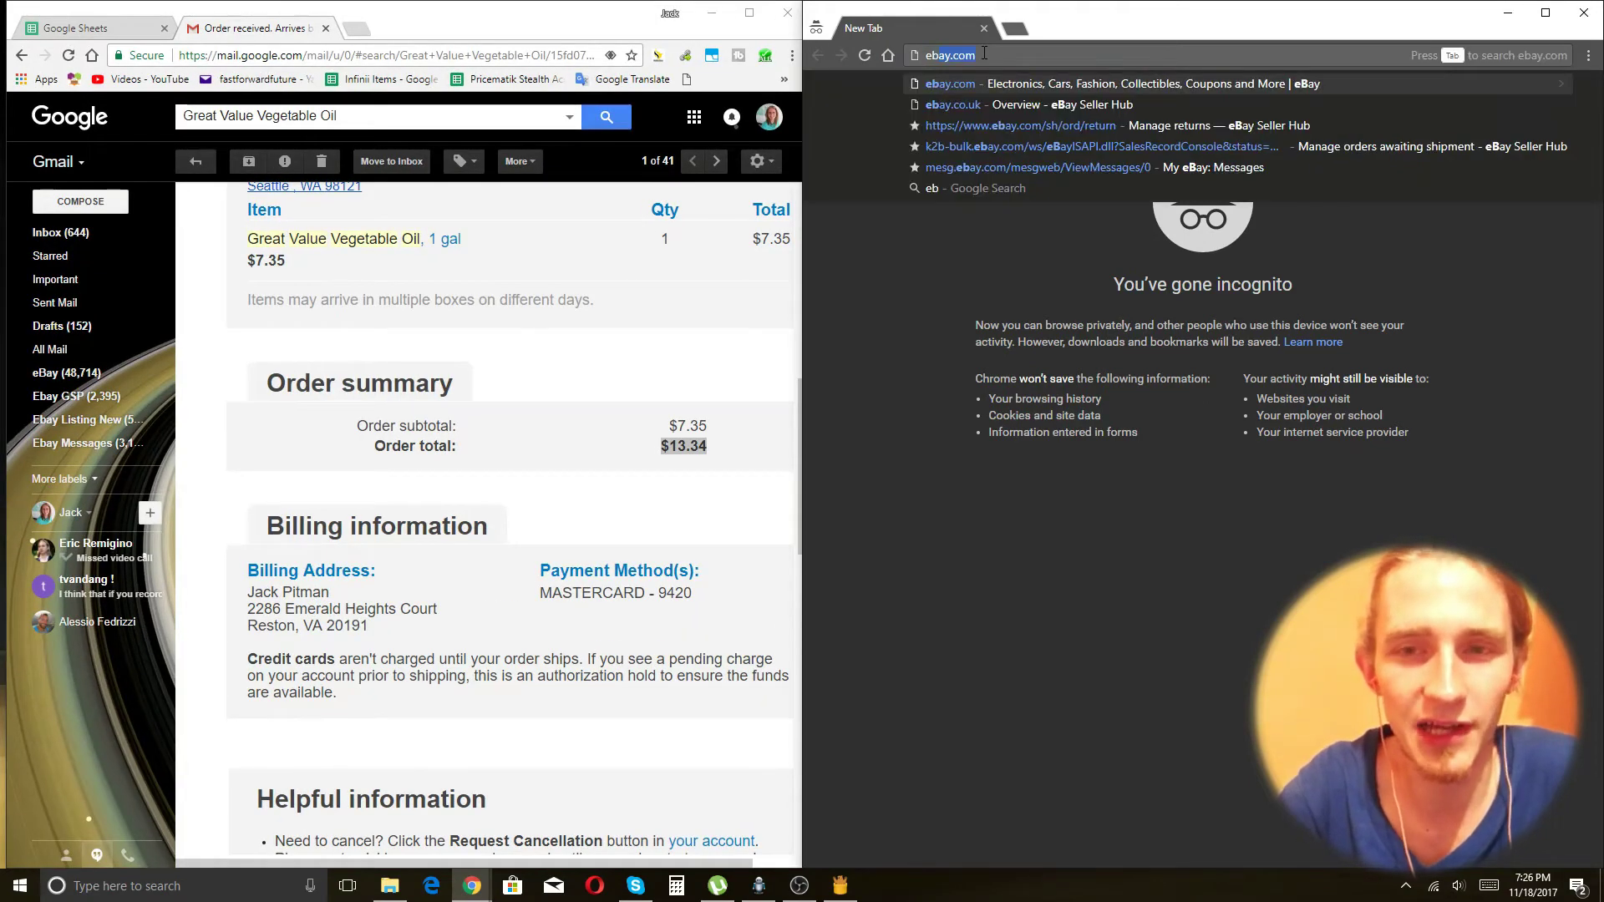
pyautogui.press('BackSpace')
pyautogui.press('BackSpace')
pyautogui.press('BackSpace')
pyautogui.press('BackSpace')
pyautogui.press('BackSpace')
pyautogui.press('BackSpace')
pyautogui.press('BackSpace')
pyautogui.press('BackSpace')
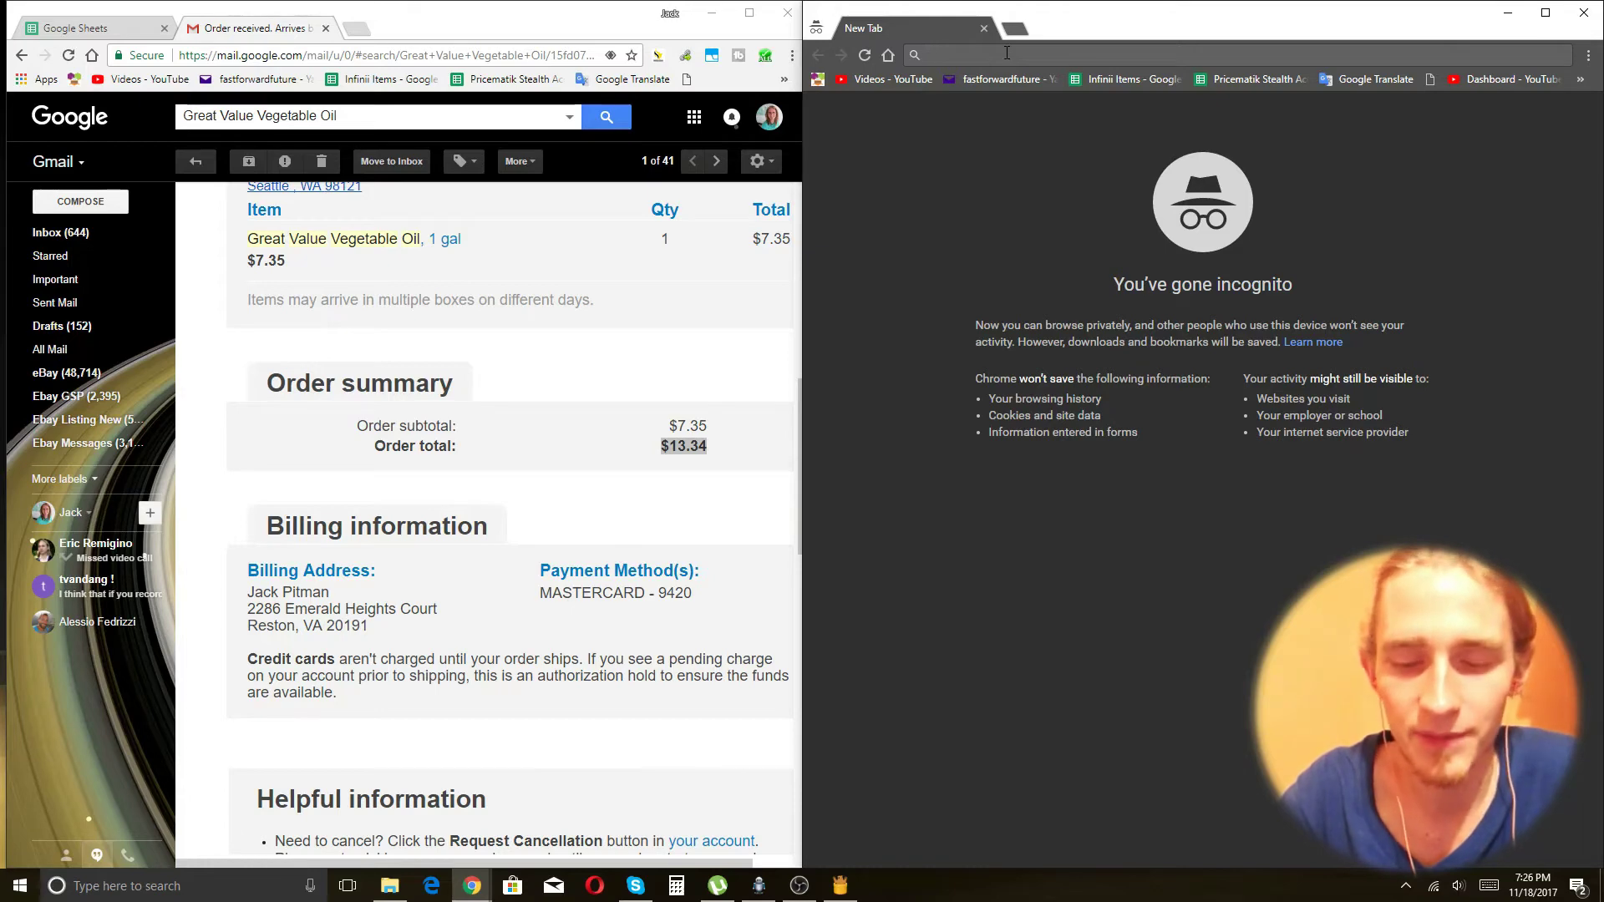
# Load the SKU Grid website in the incognito window and maximize that window
pyautogui.write('sku')
pyautogui.press('Return')
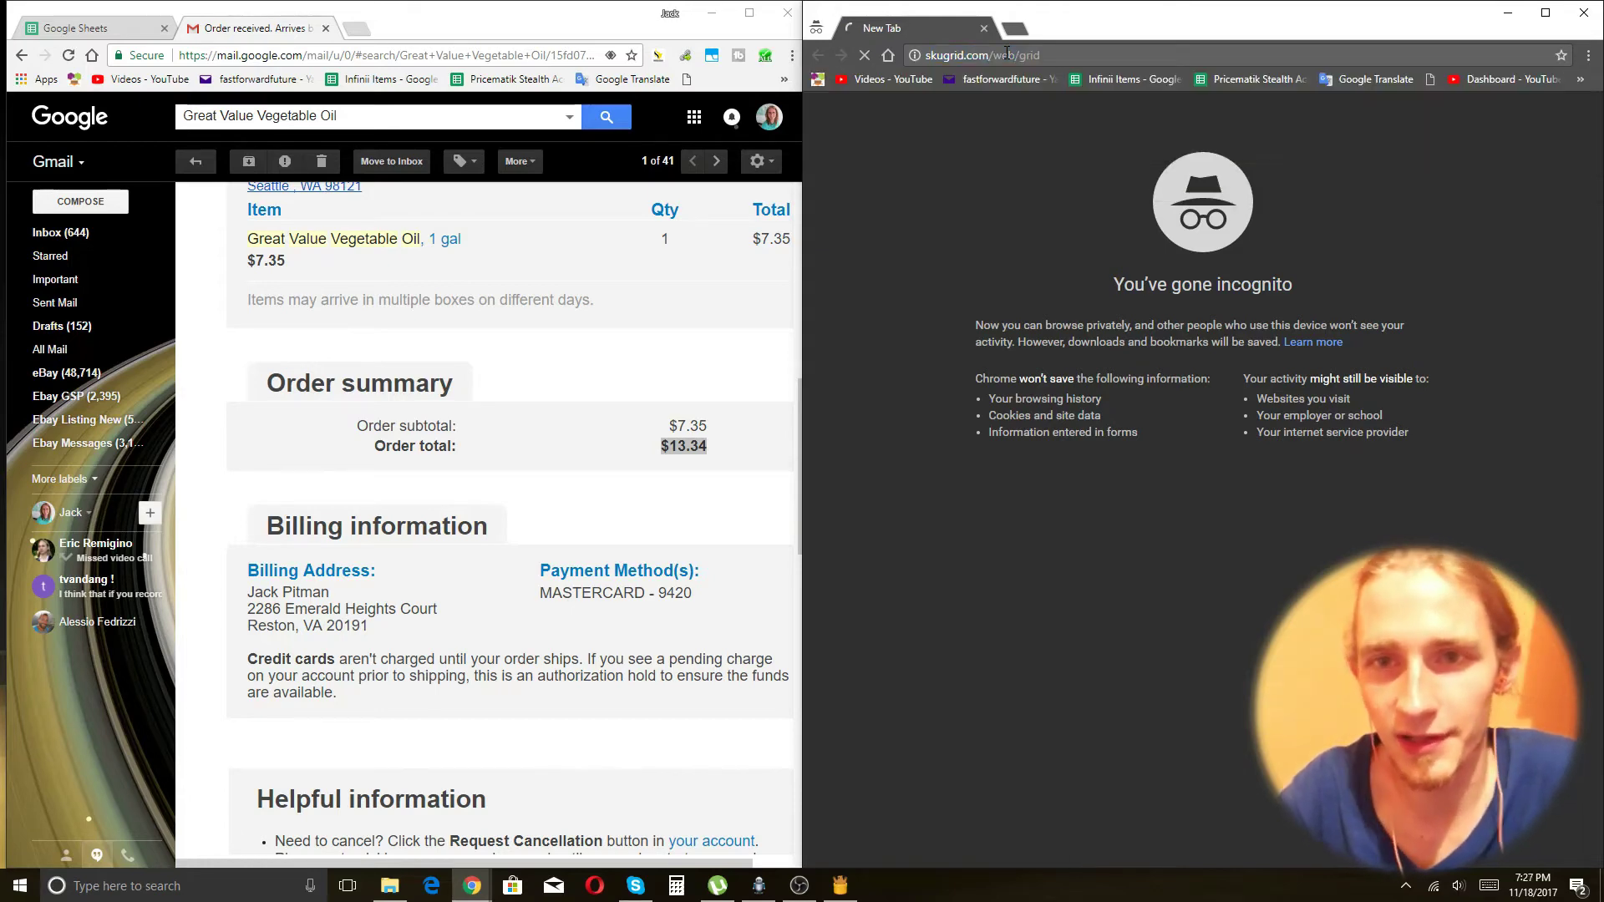
pyautogui.click(1544, 13)
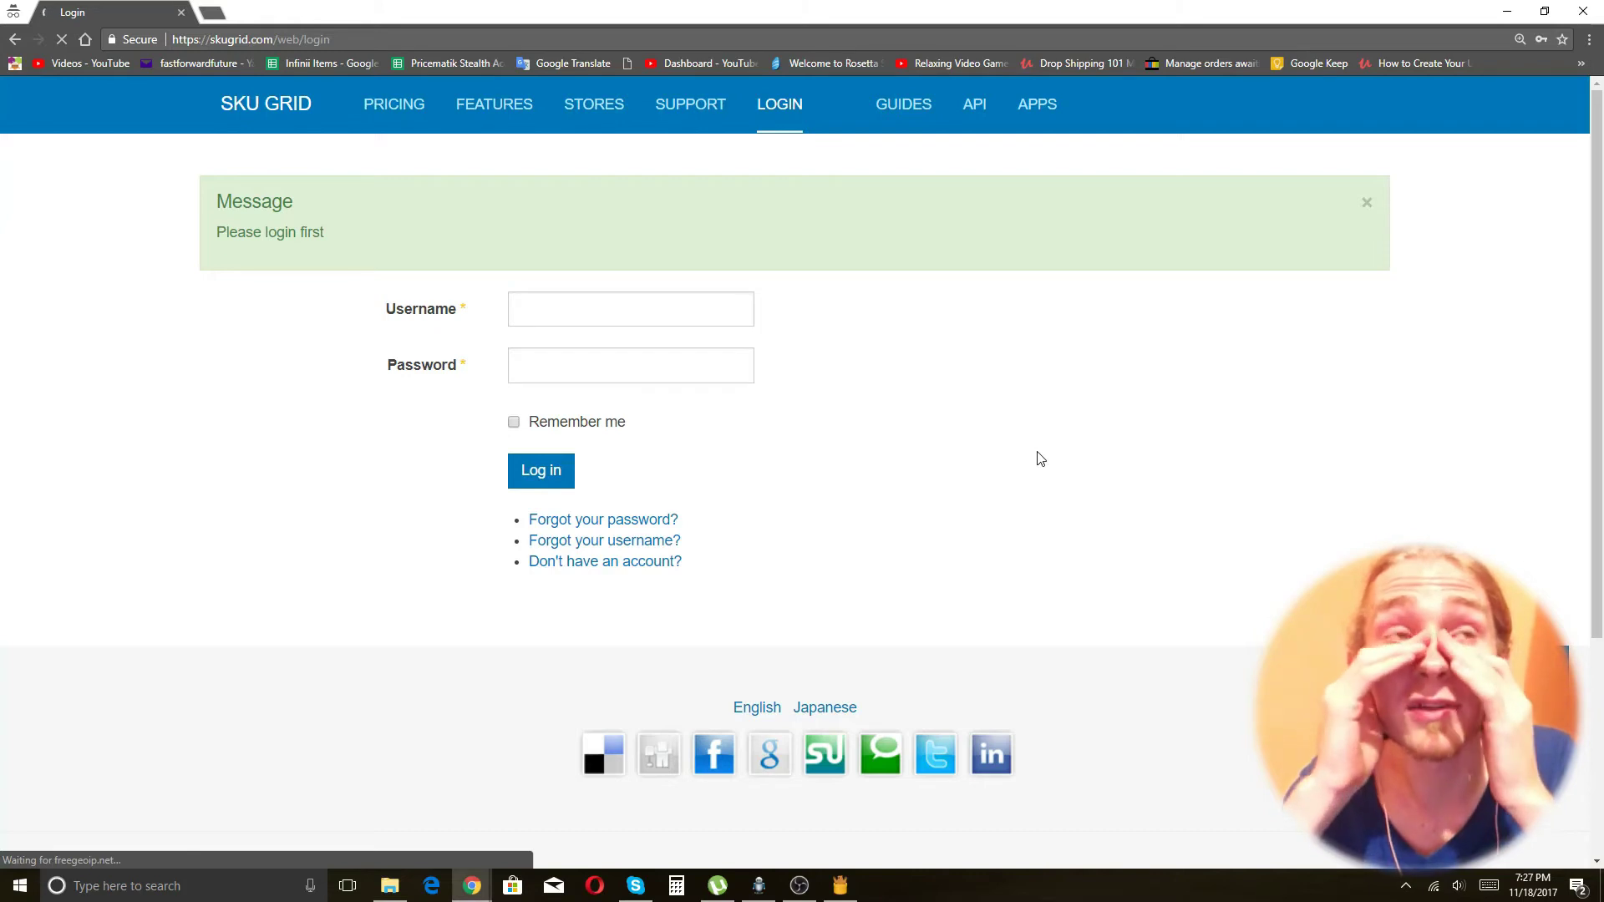
# Log in to SKU Grid with the account username and password, re-entering the password after clearing the first entry
pyautogui.click(558, 315)
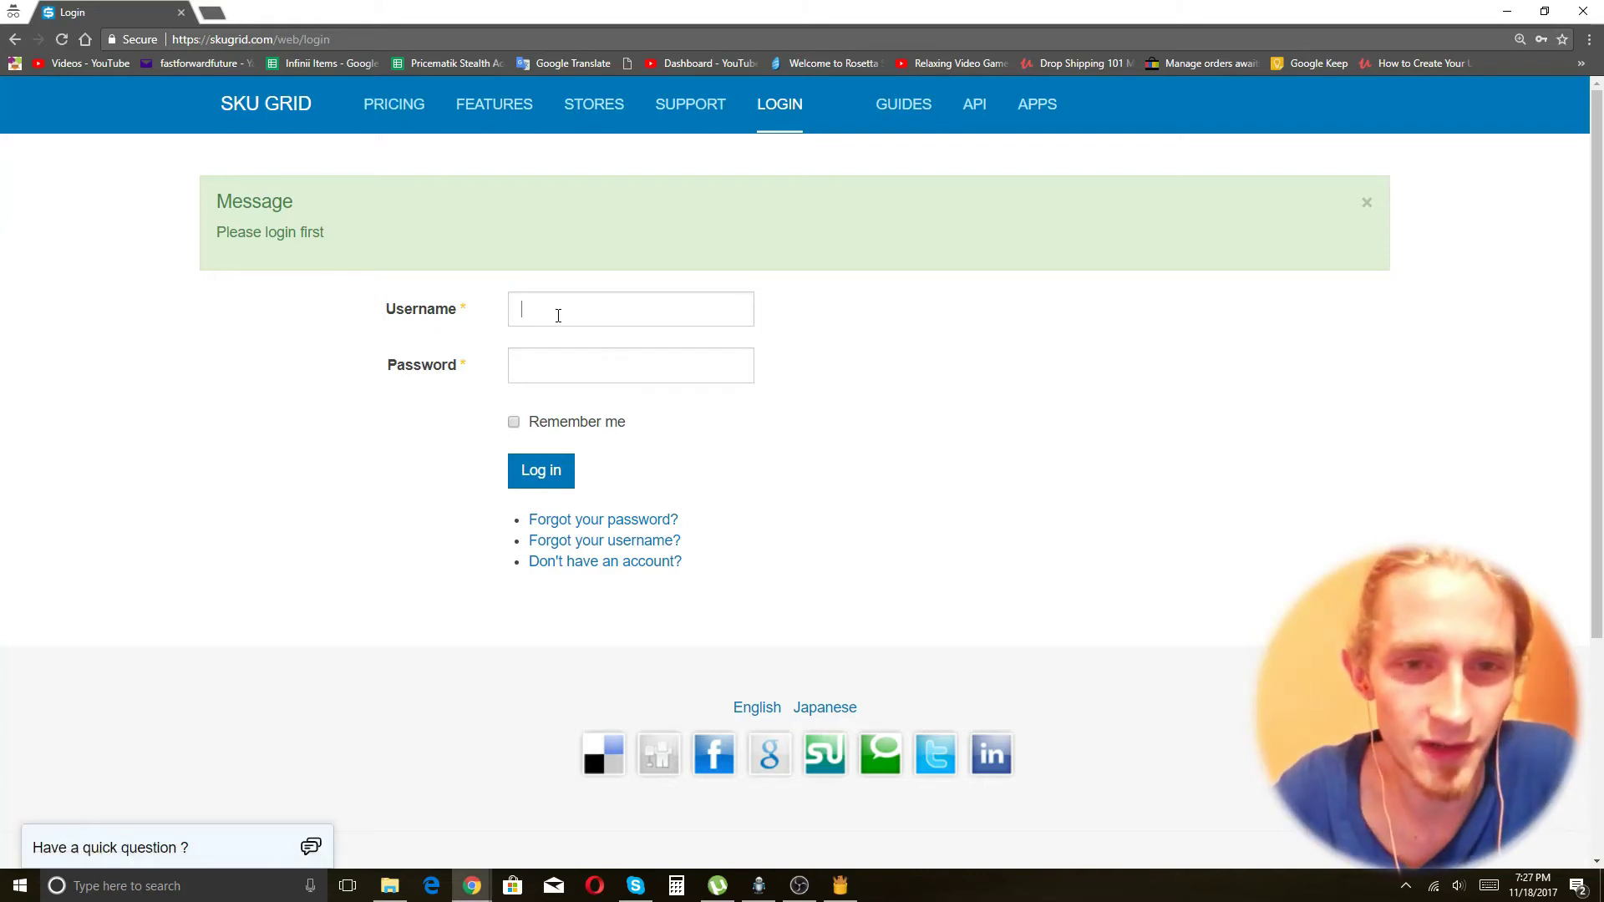
pyautogui.click(558, 315)
pyautogui.write('gullygames')
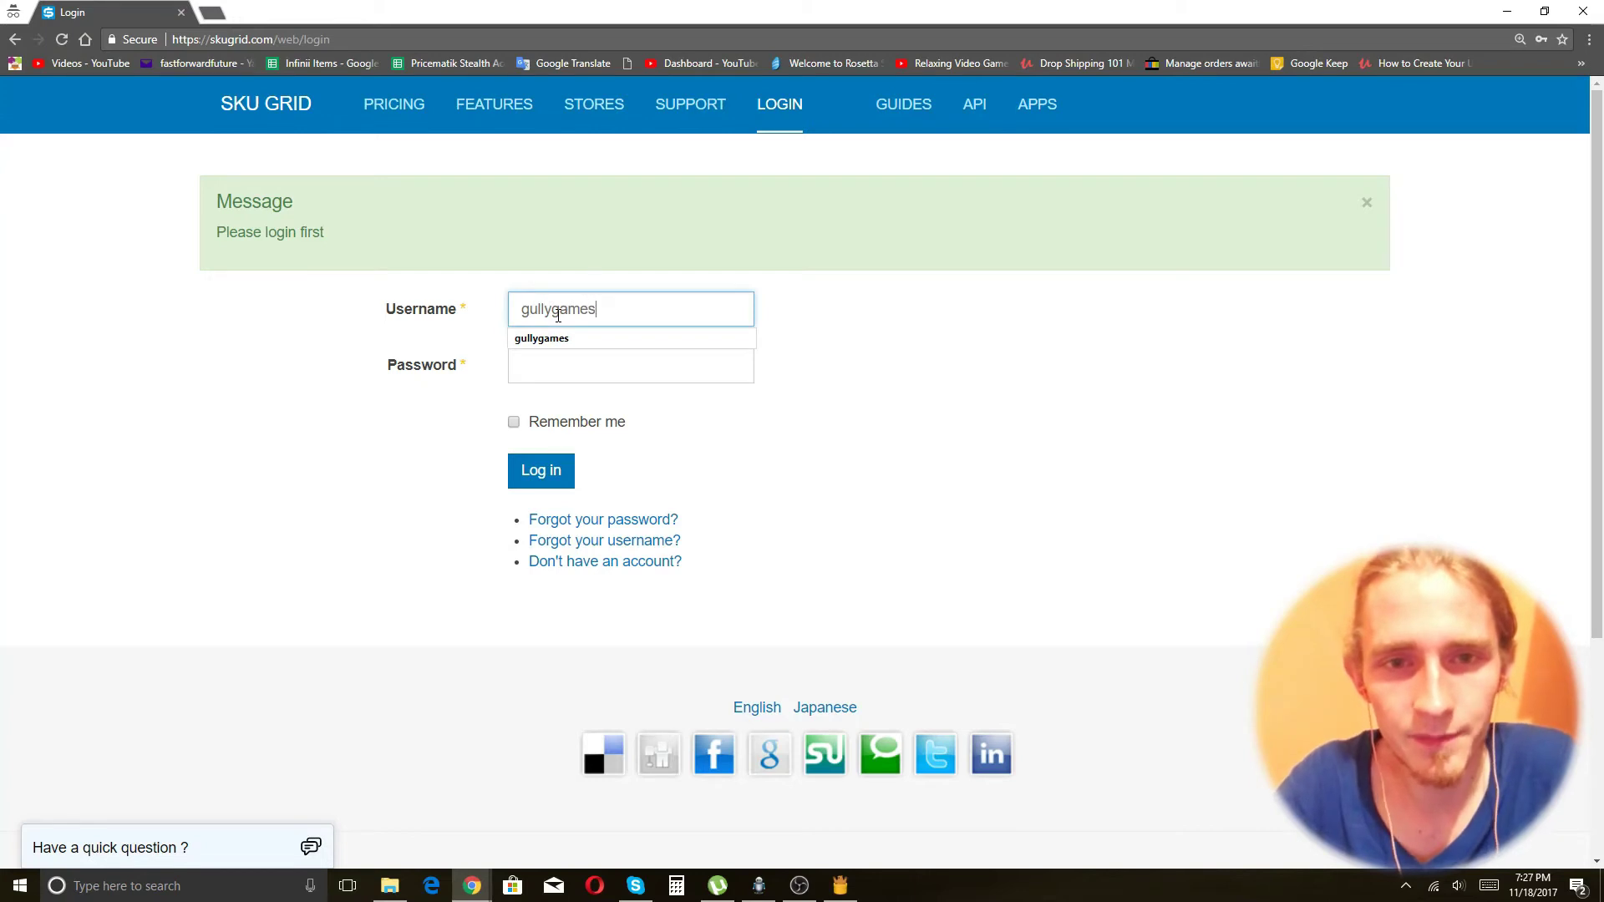
pyautogui.press('Tab')
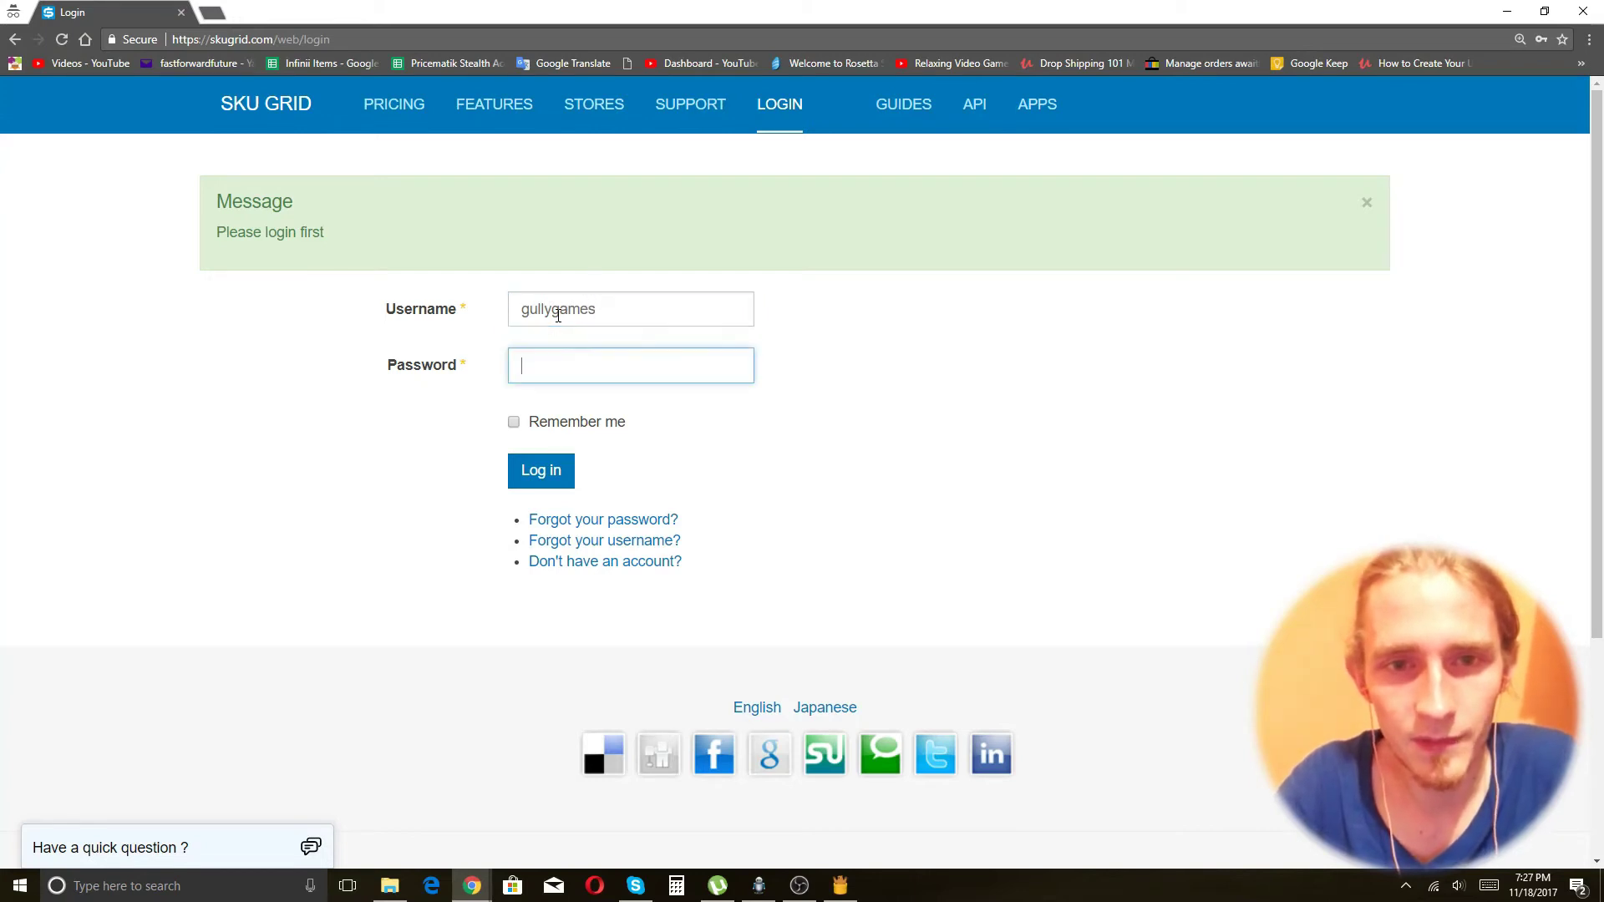
pyautogui.write('**********')
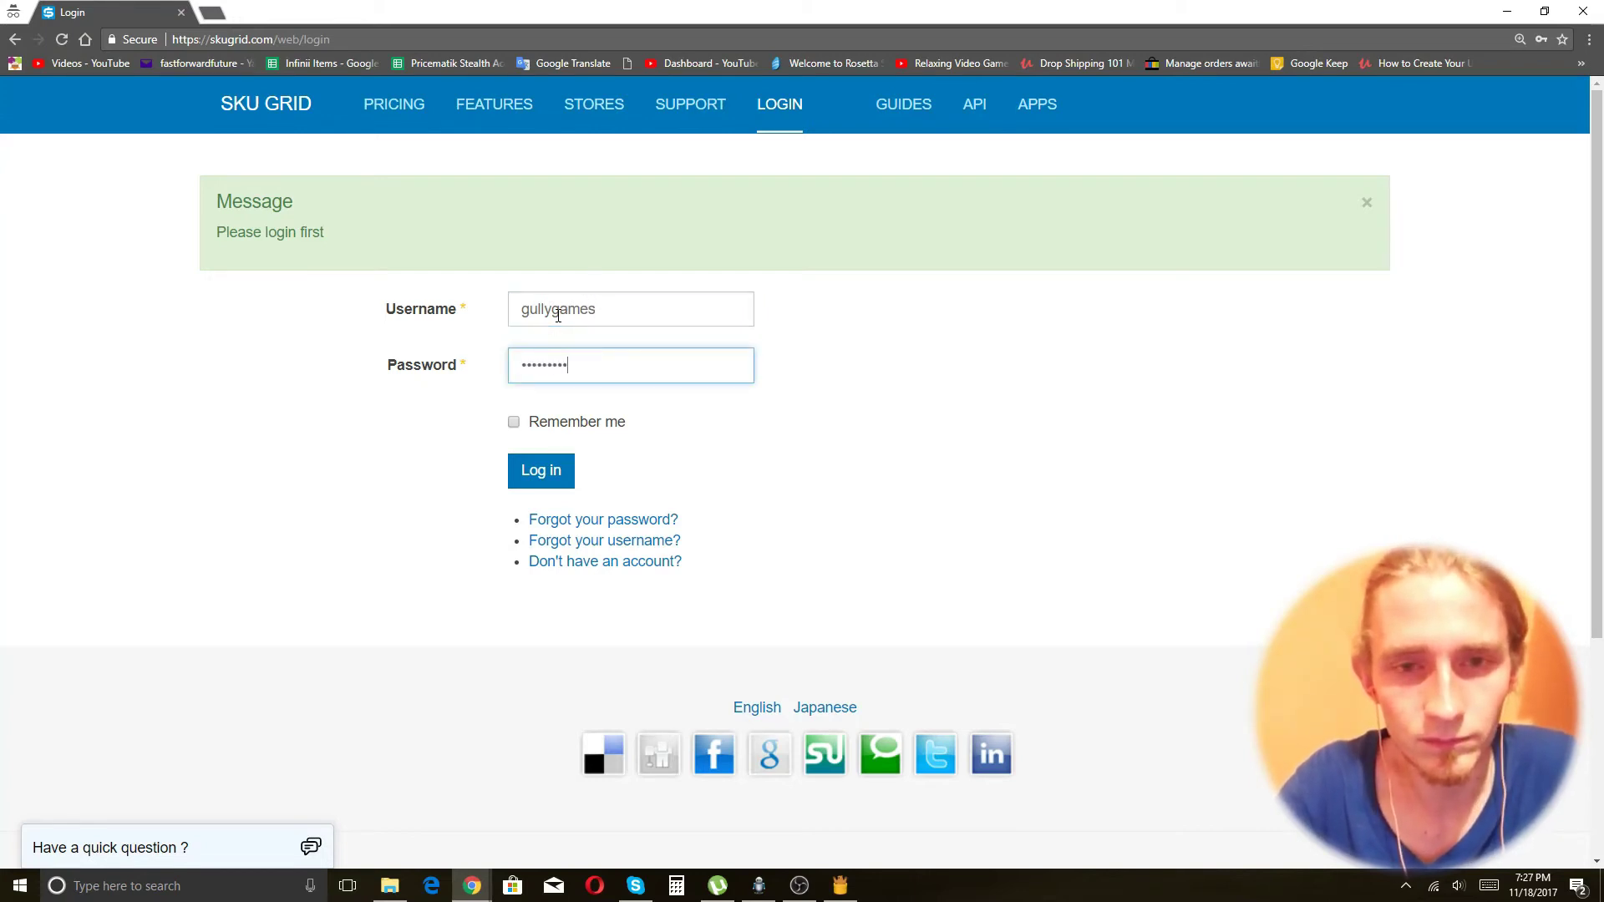
pyautogui.press('BackSpace')
pyautogui.press('BackSpace')
pyautogui.press('BackSpace')
pyautogui.press('BackSpace')
pyautogui.press('BackSpace')
pyautogui.press('BackSpace')
pyautogui.press('BackSpace')
pyautogui.press('BackSpace')
pyautogui.press('BackSpace')
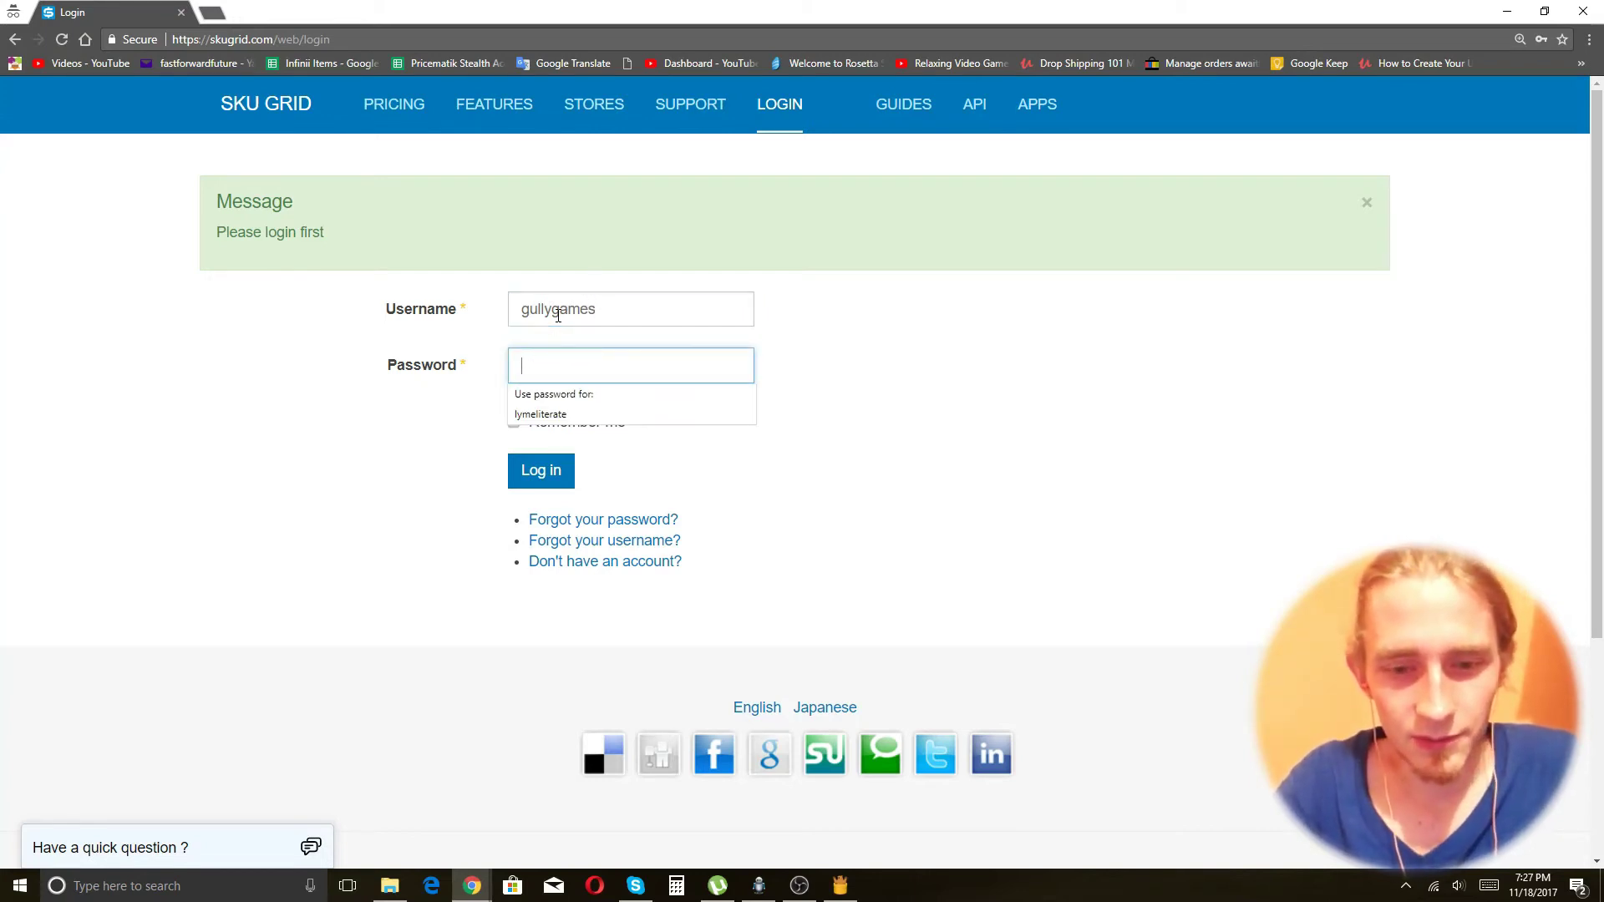
pyautogui.write('************')
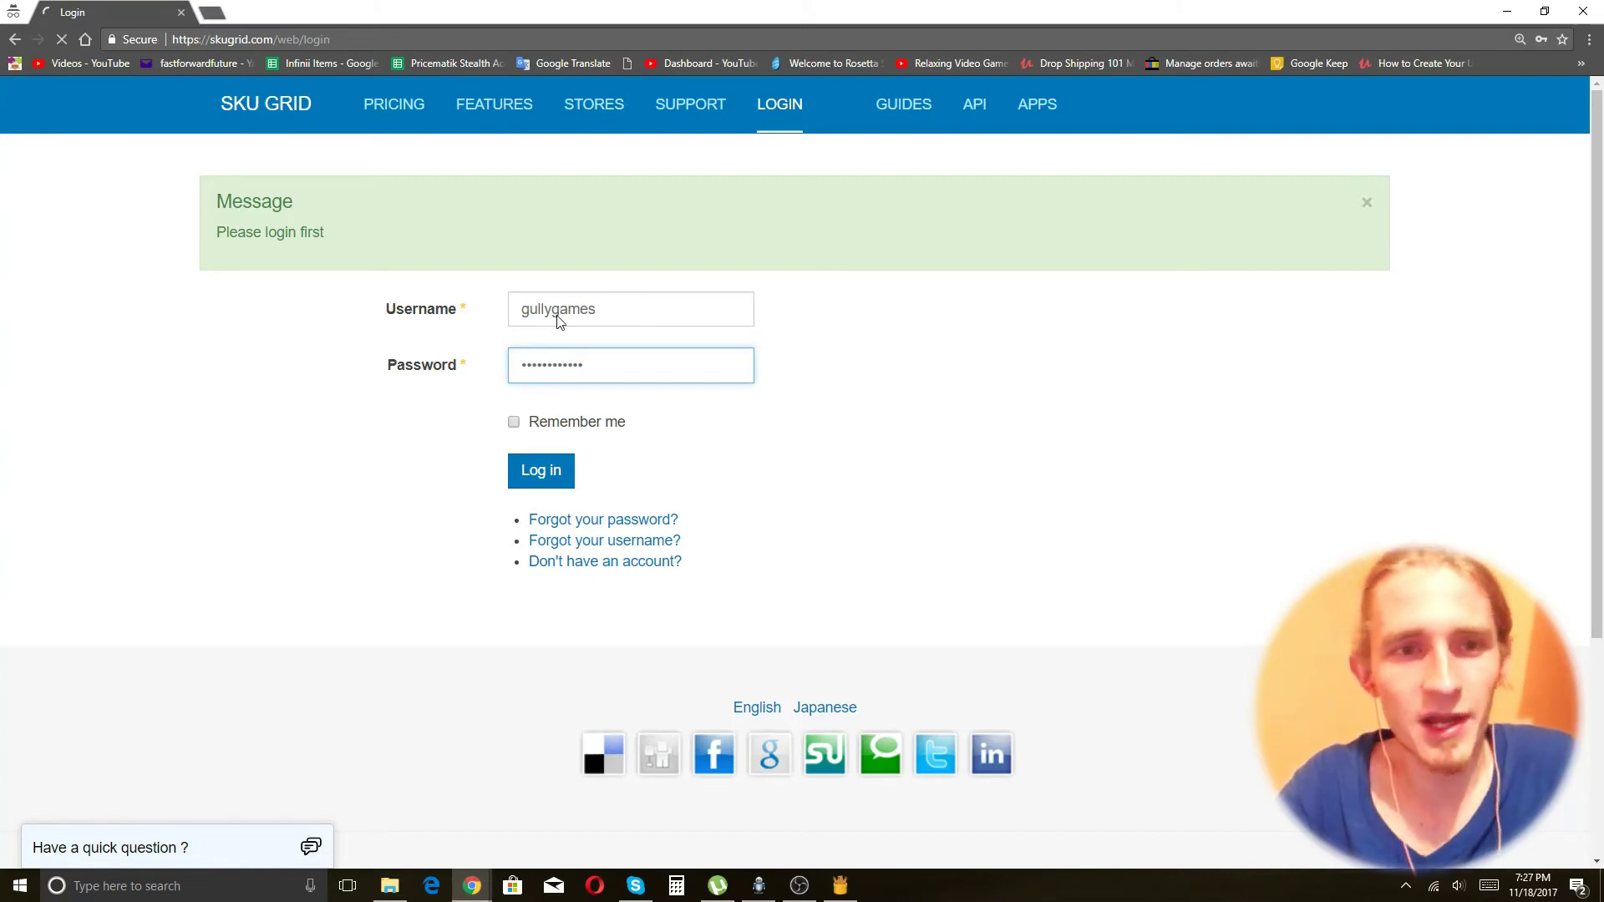
pyautogui.press('Return')
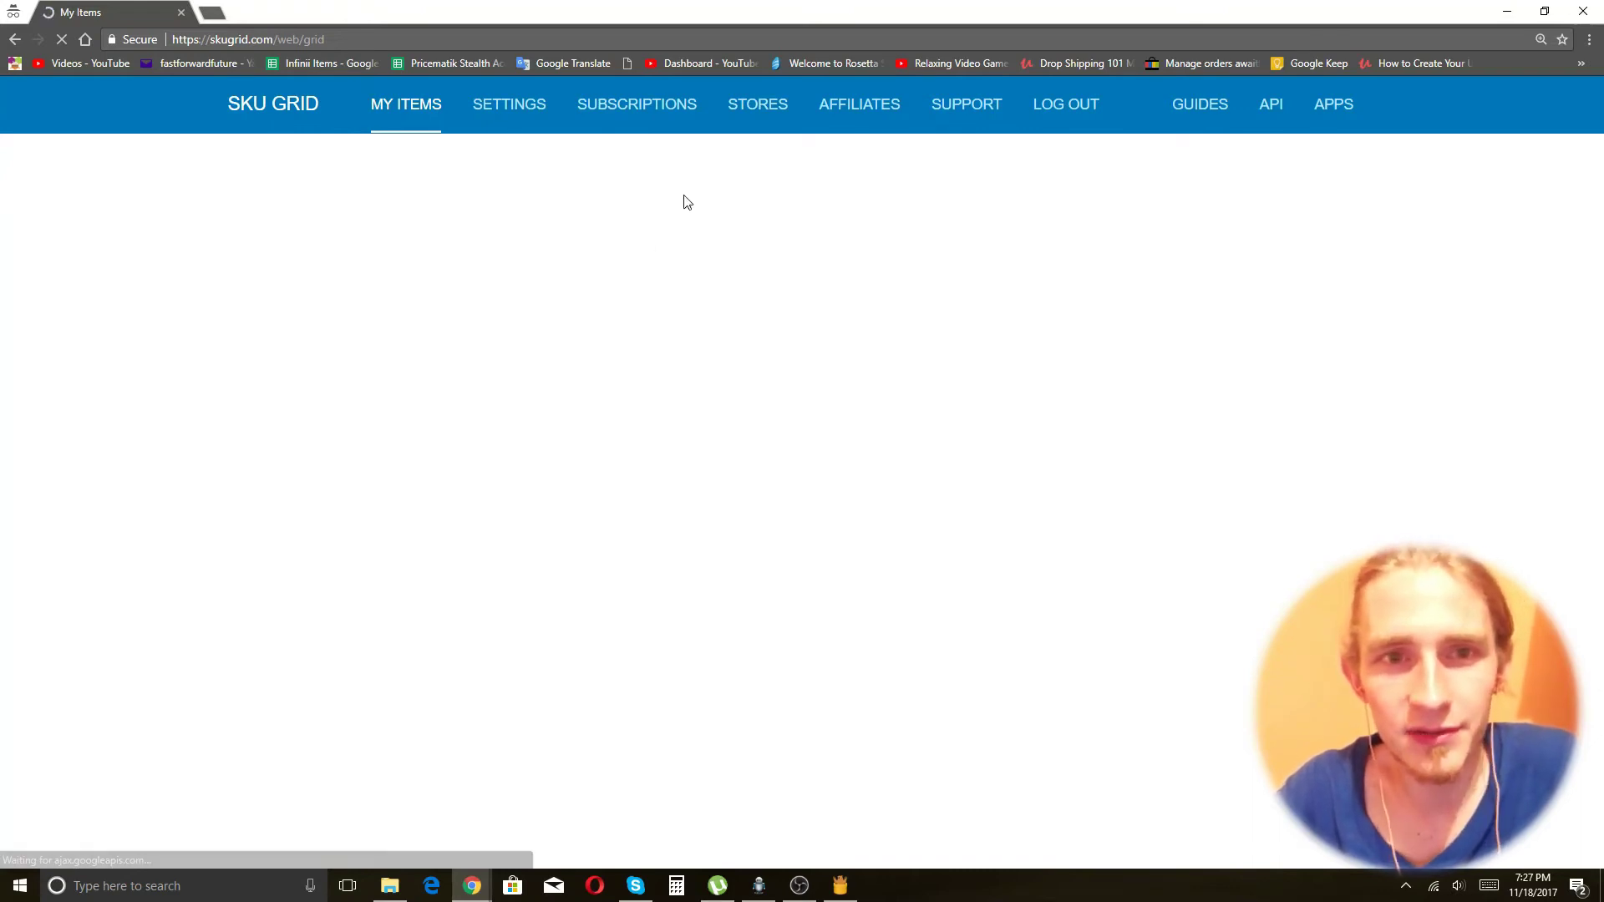
# Set the SKU Grid checker to run every hour in the general settings and save them
pyautogui.click(505, 107)
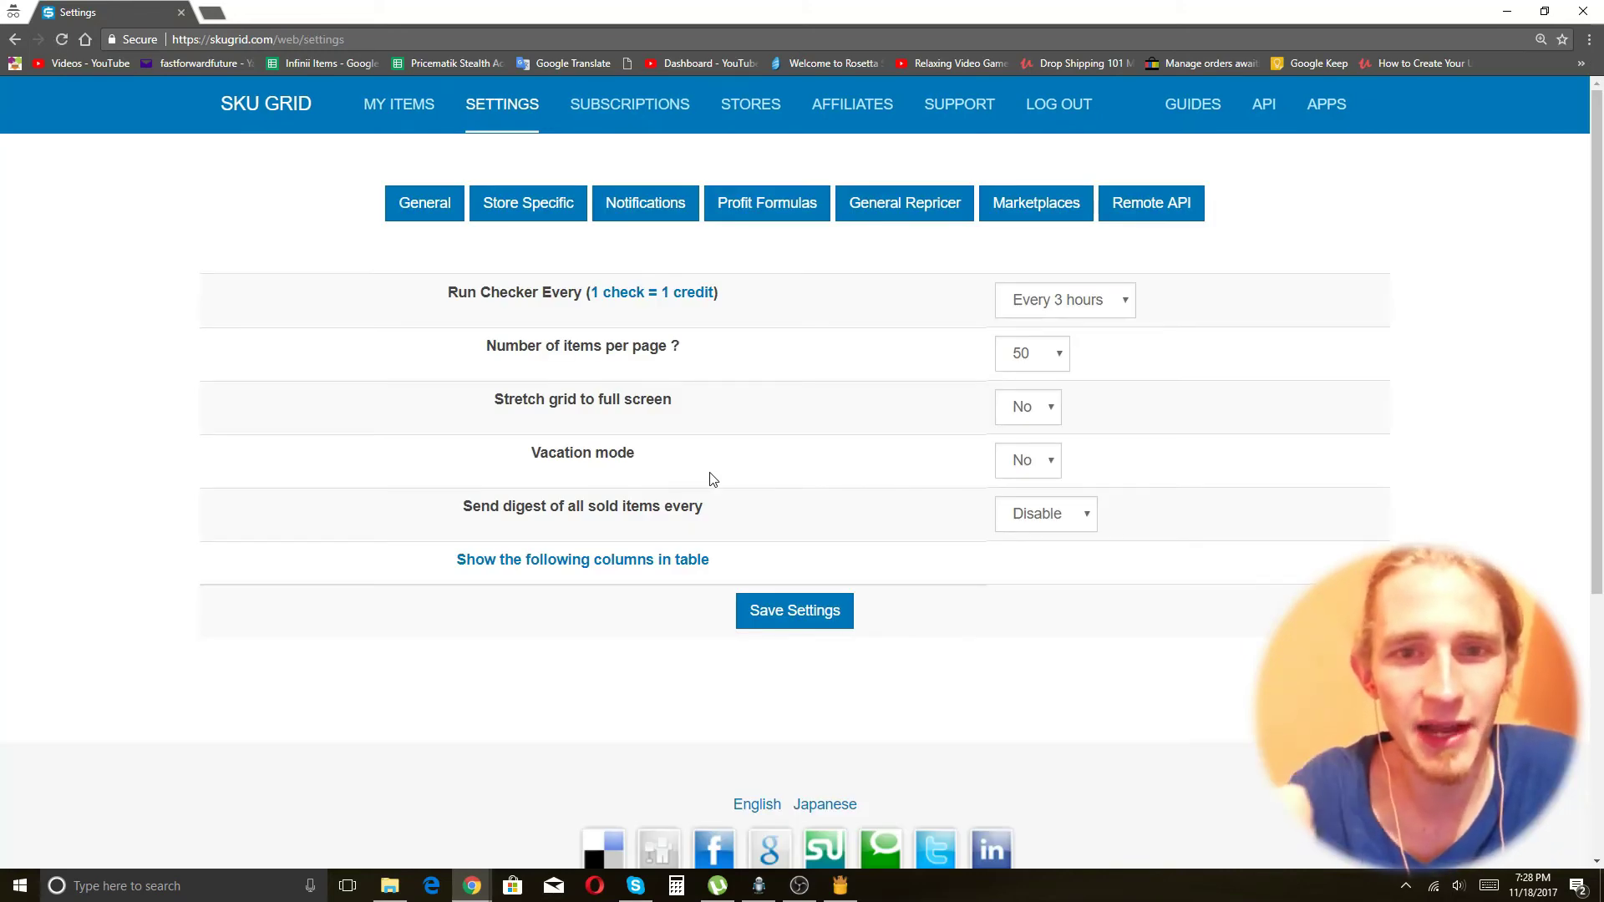
pyautogui.click(1096, 302)
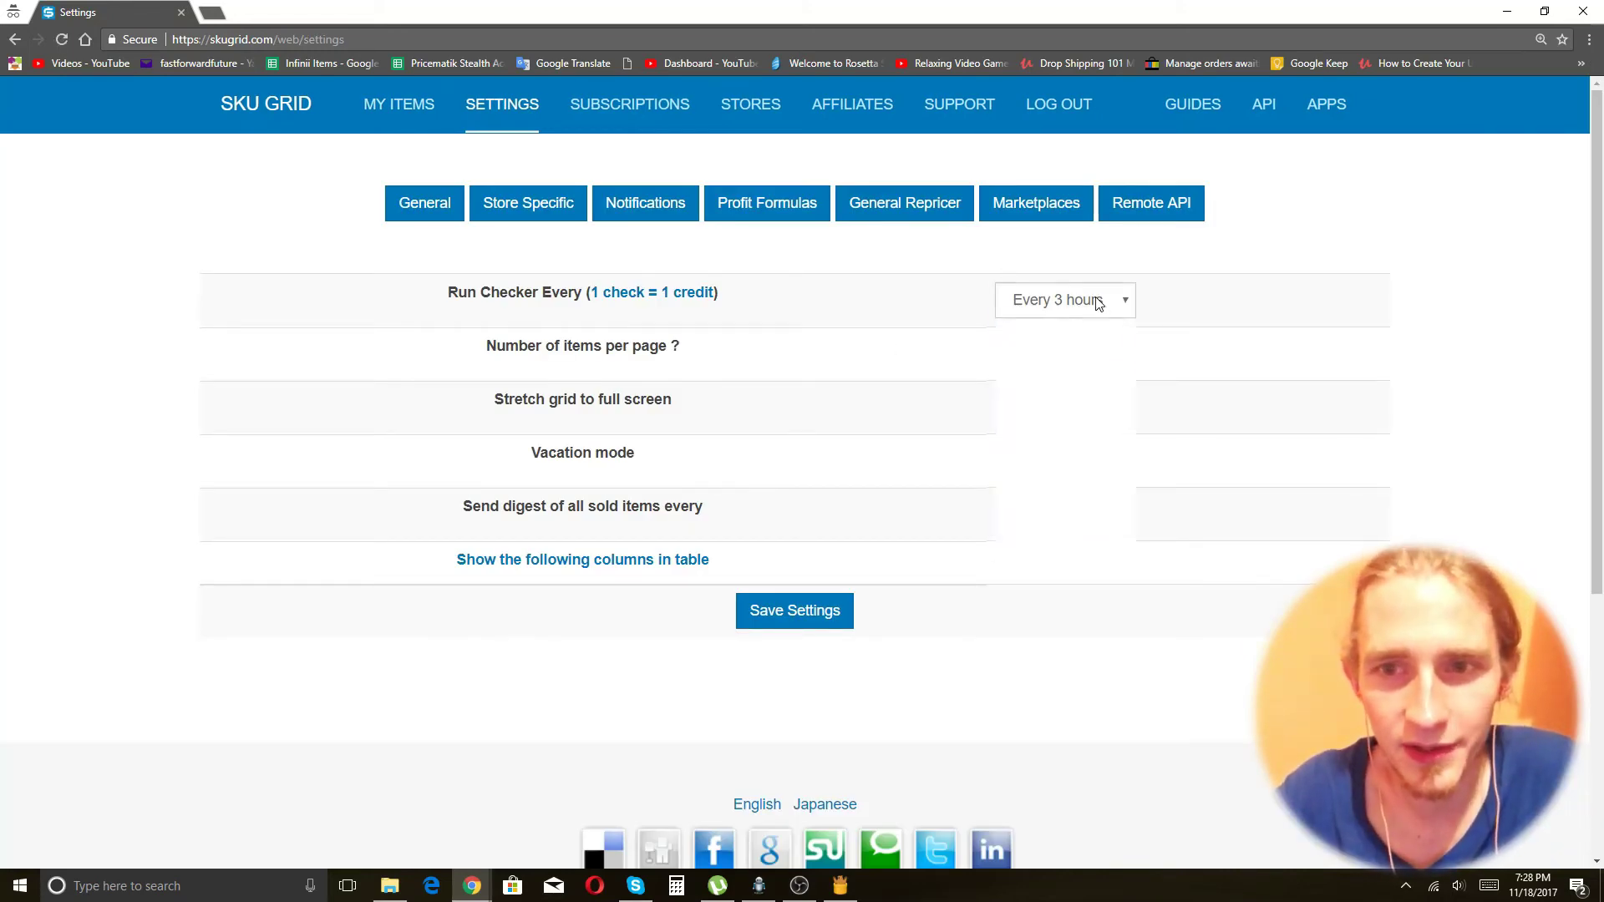
pyautogui.click(1072, 335)
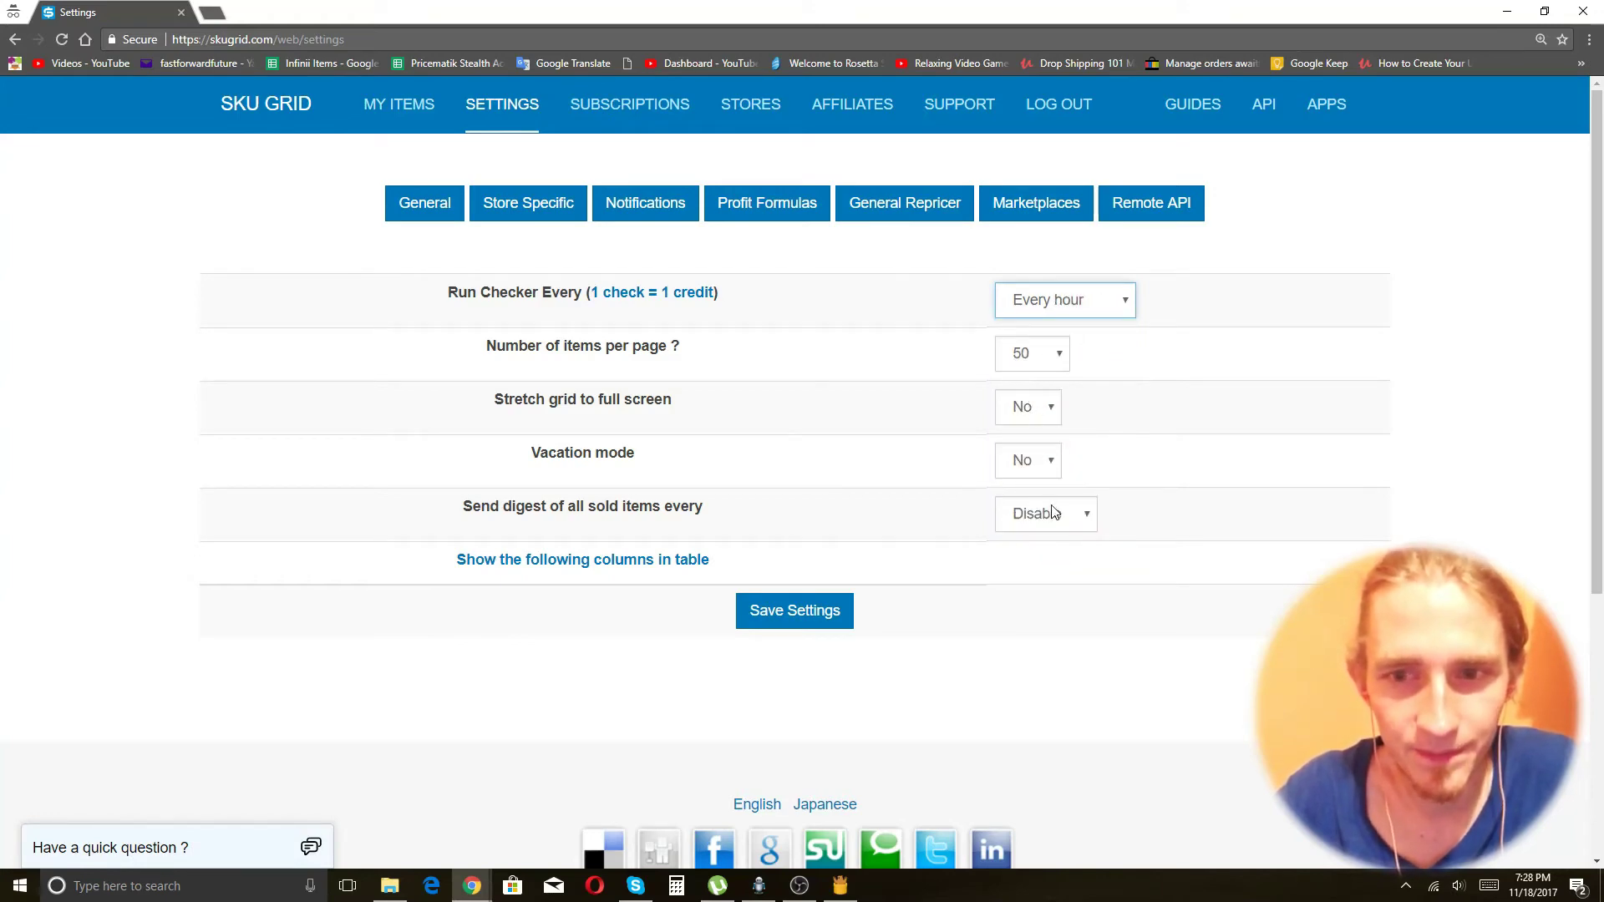
pyautogui.click(791, 612)
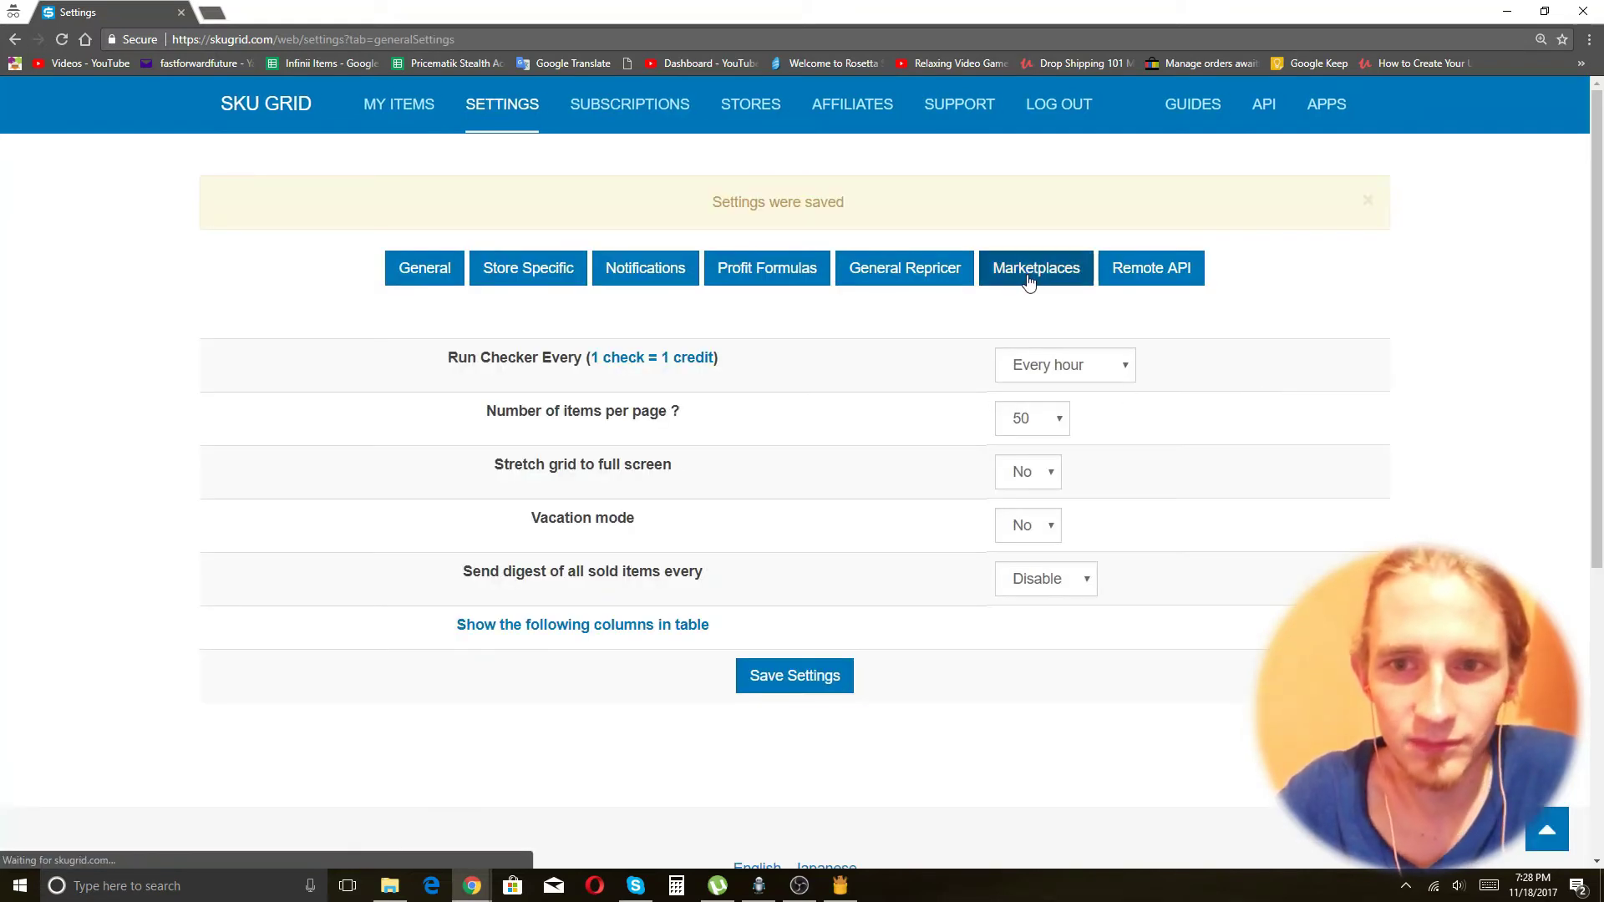
# Open the Ebay US marketplace settings and request the eBay keys through the eBay authentication redirect
pyautogui.click(1048, 274)
pyautogui.click(762, 342)
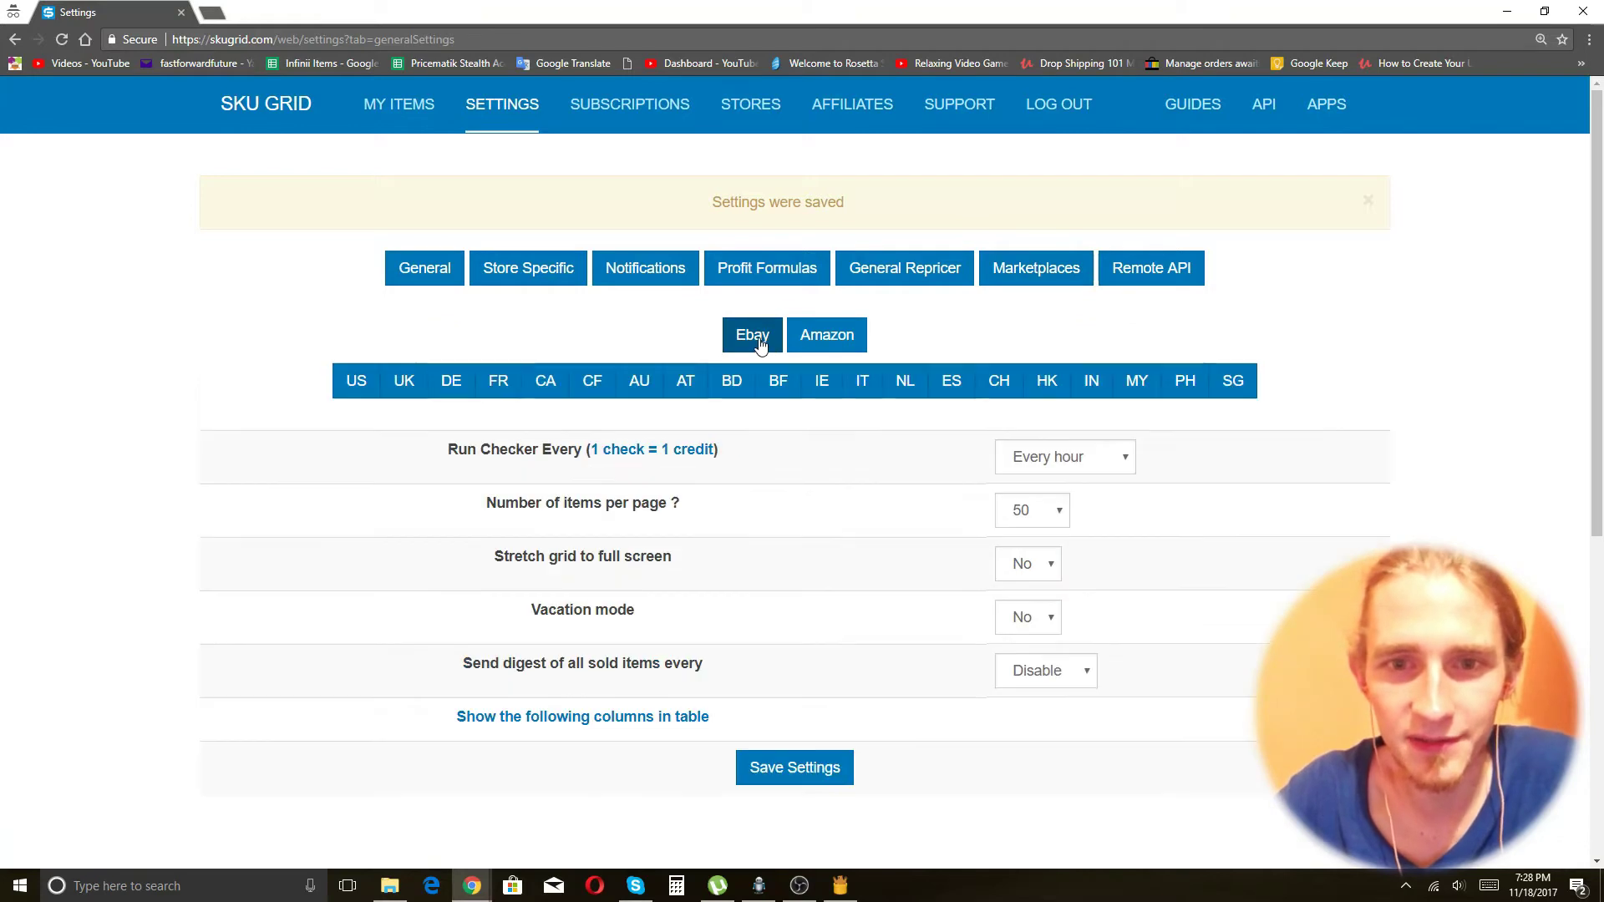
pyautogui.click(355, 384)
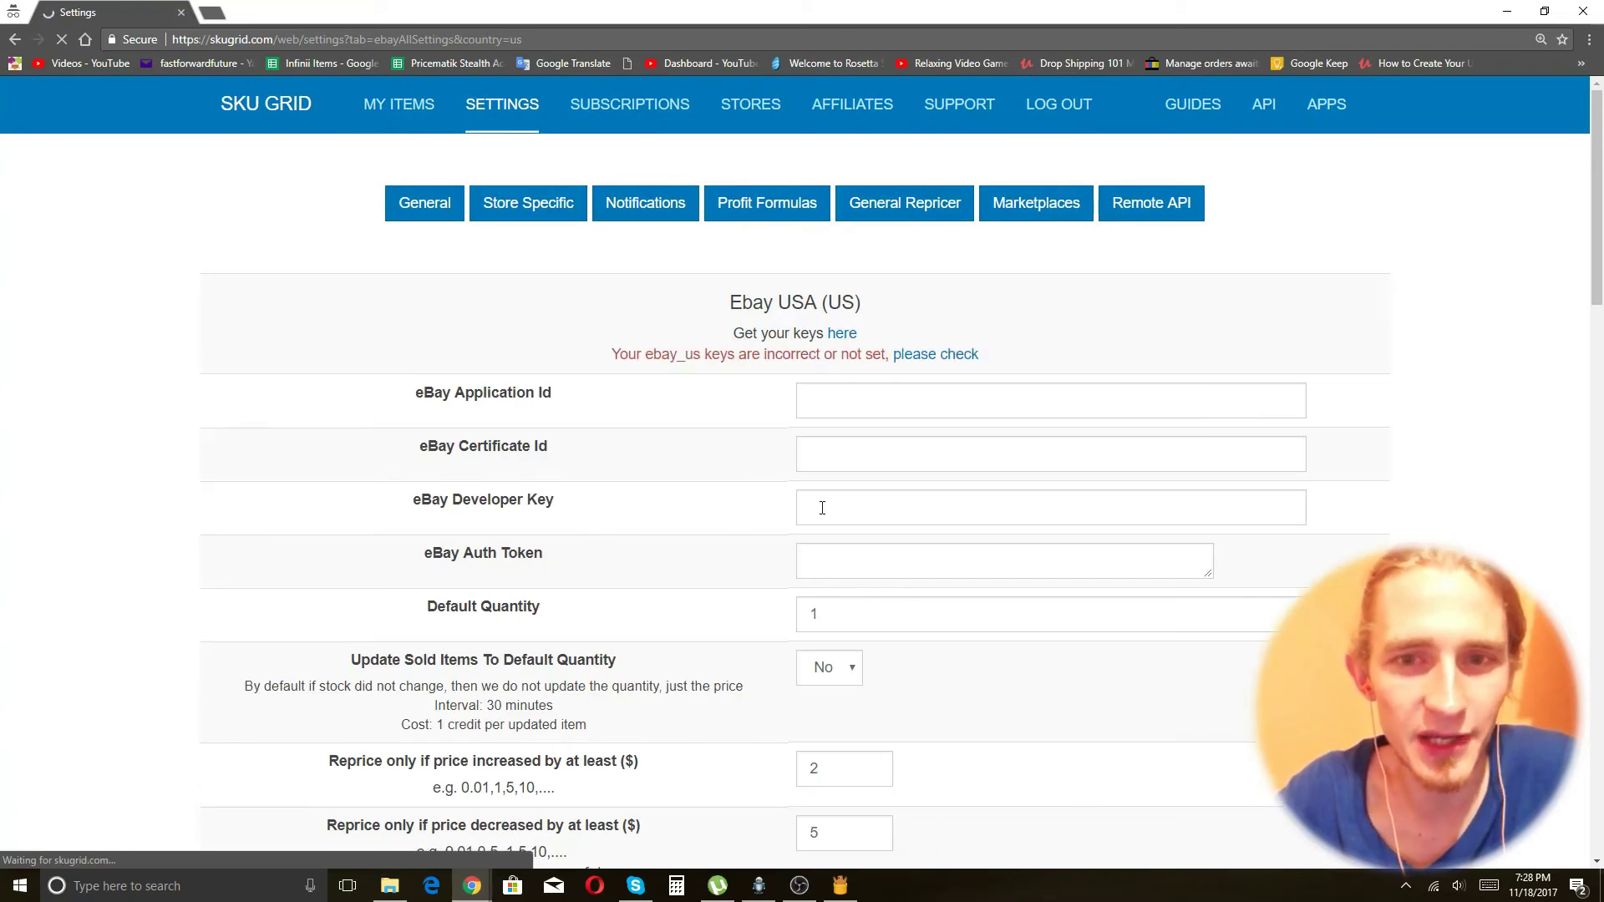
pyautogui.click(841, 334)
pyautogui.click(865, 129)
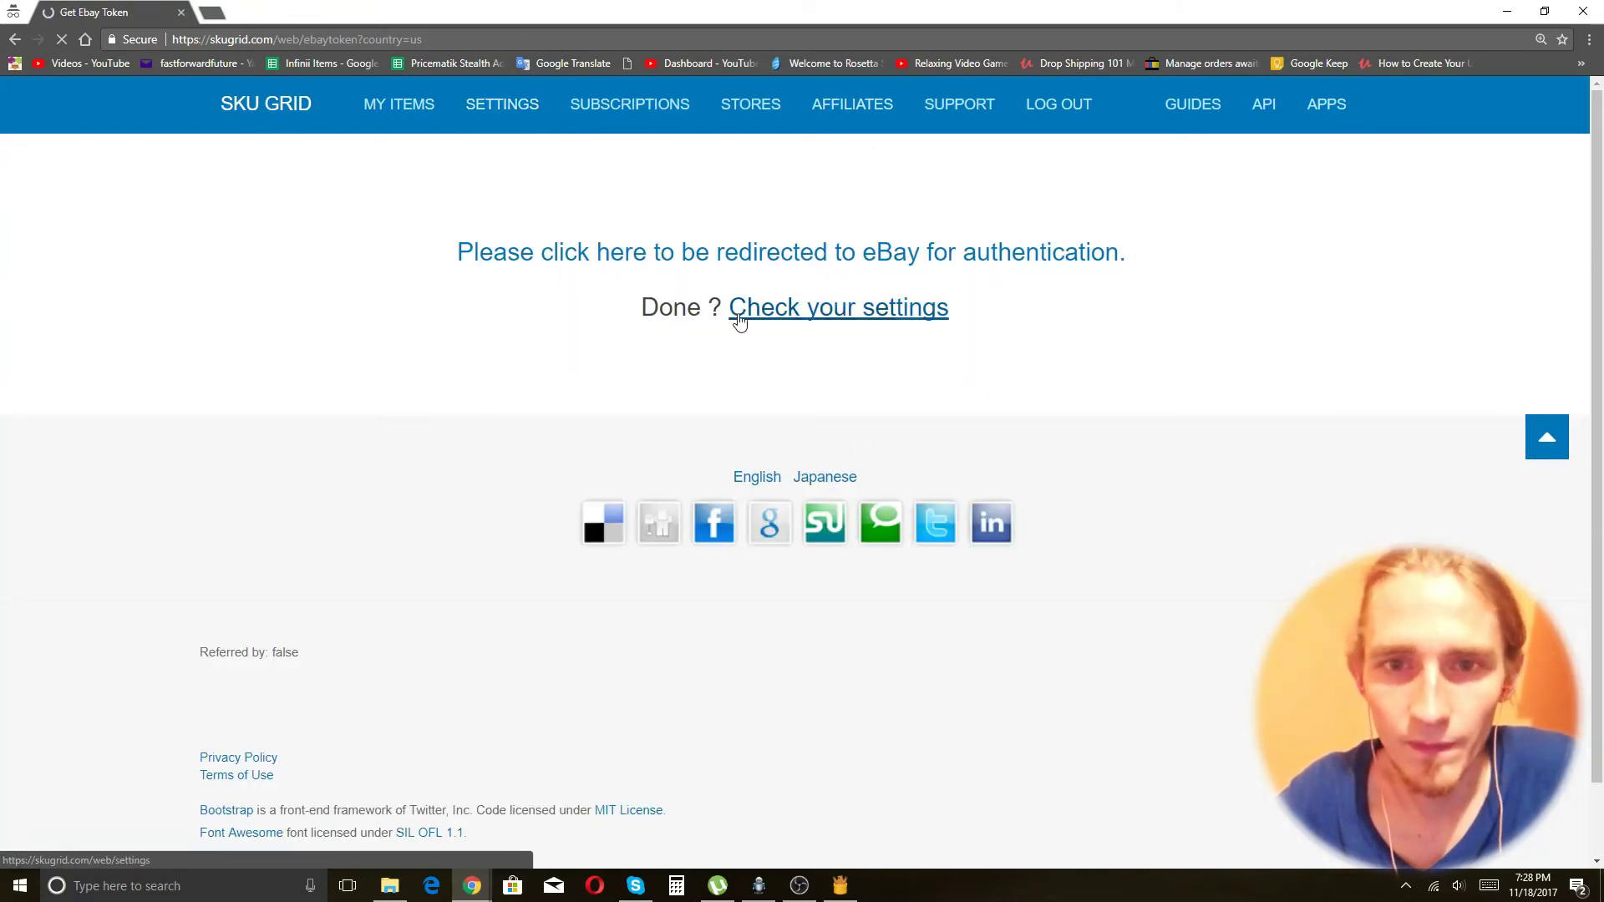
pyautogui.click(746, 252)
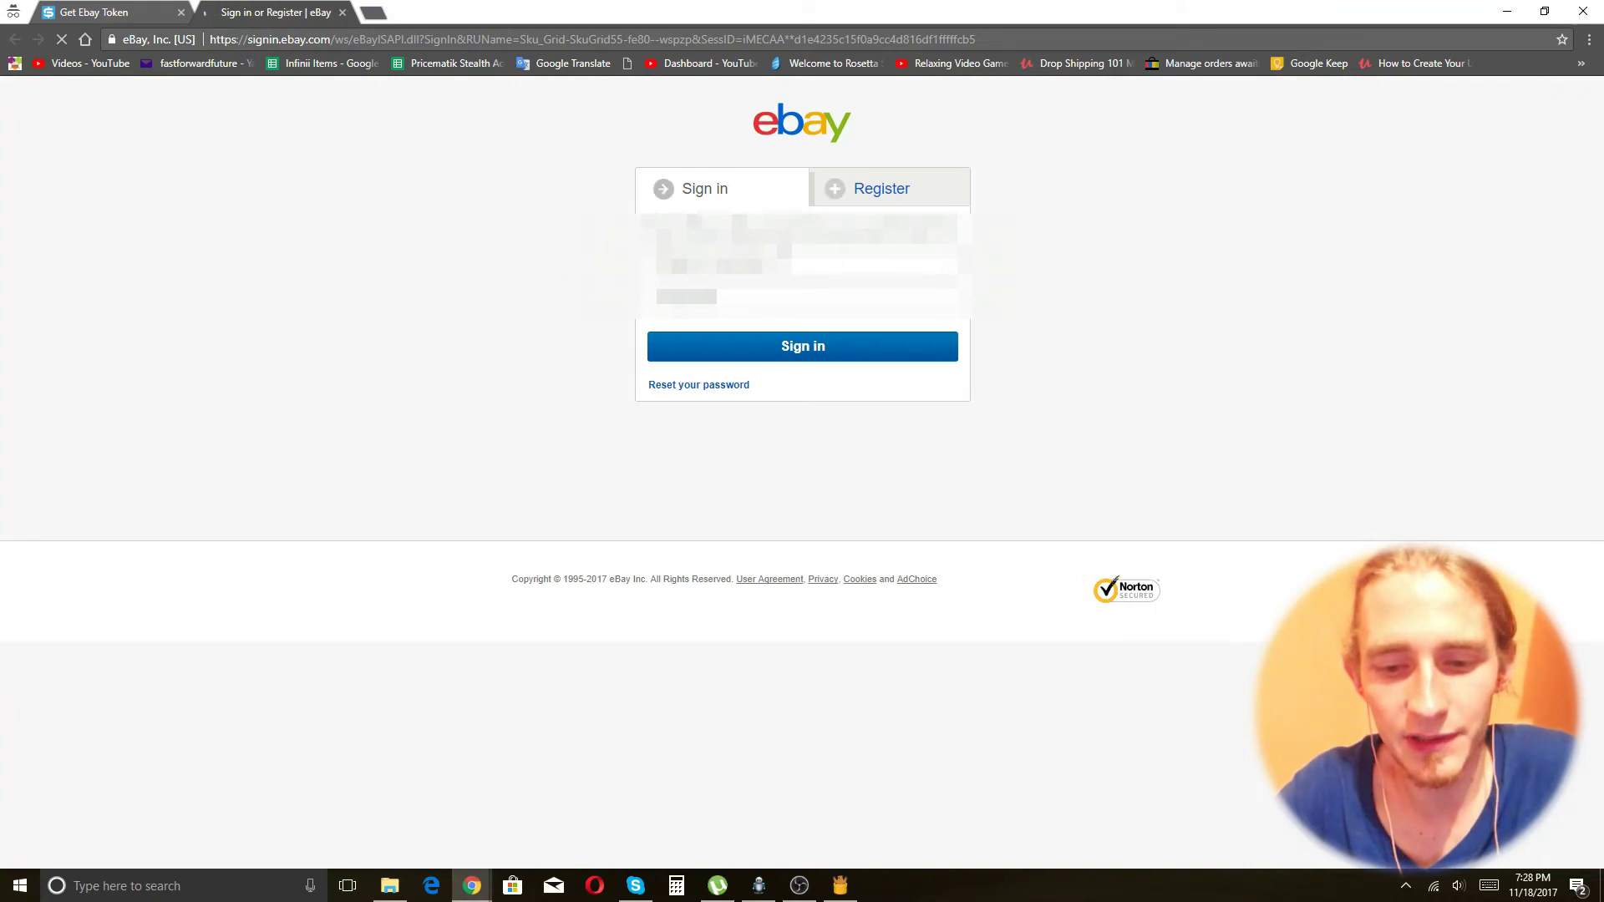
# Sign in to eBay with the account's username and password, grant Sku Grid access, and close the eBay page
pyautogui.press('Return')
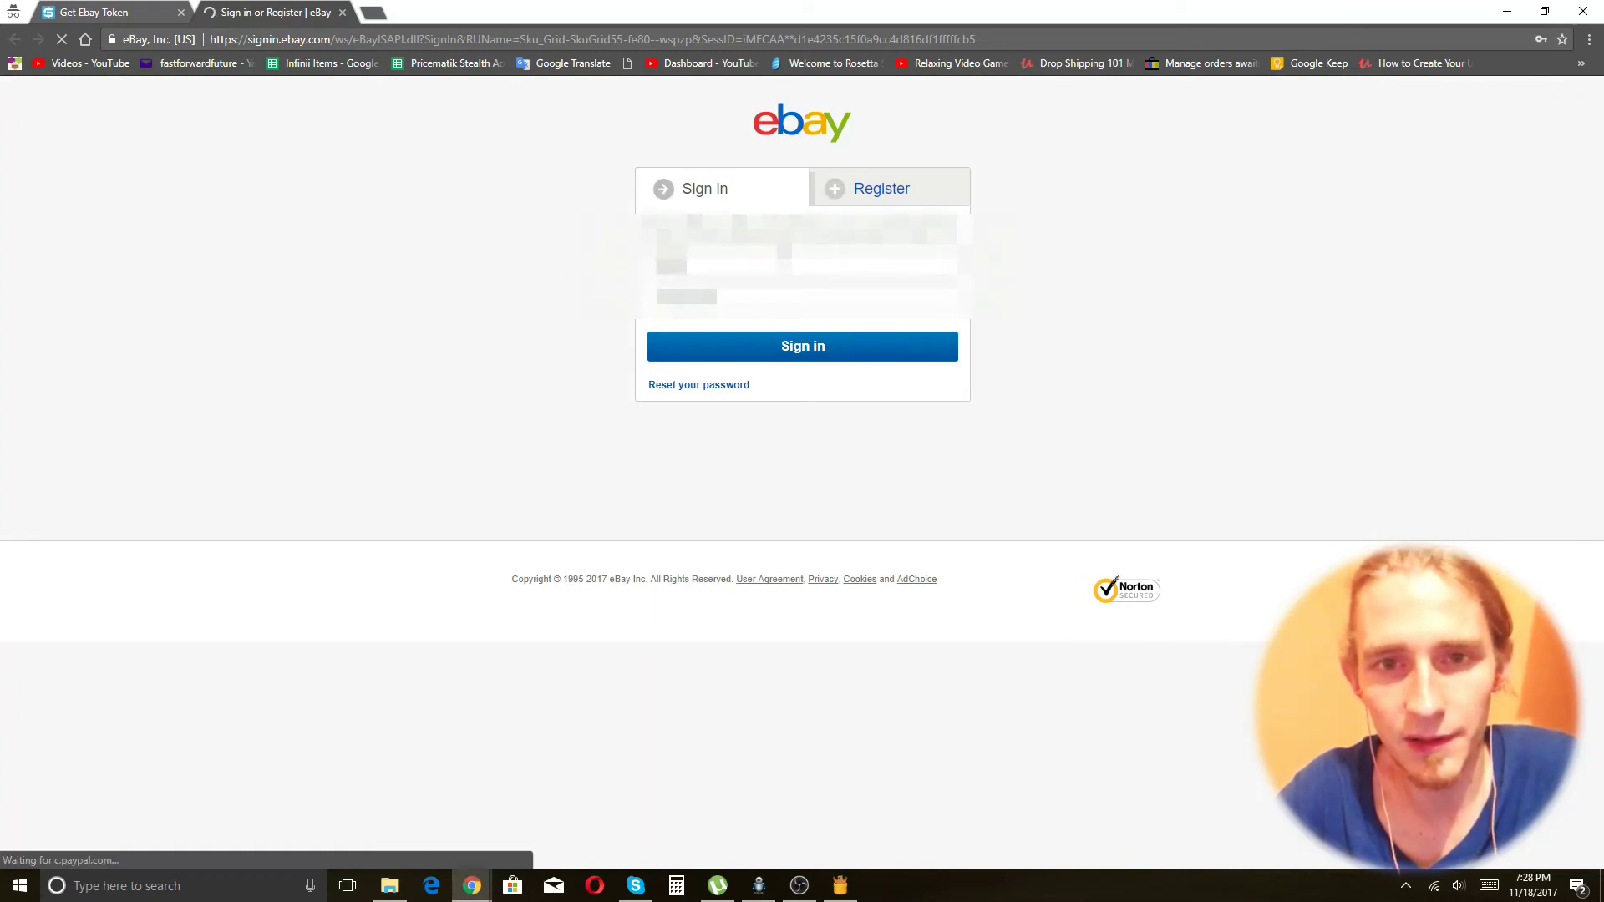
pyautogui.write('...')
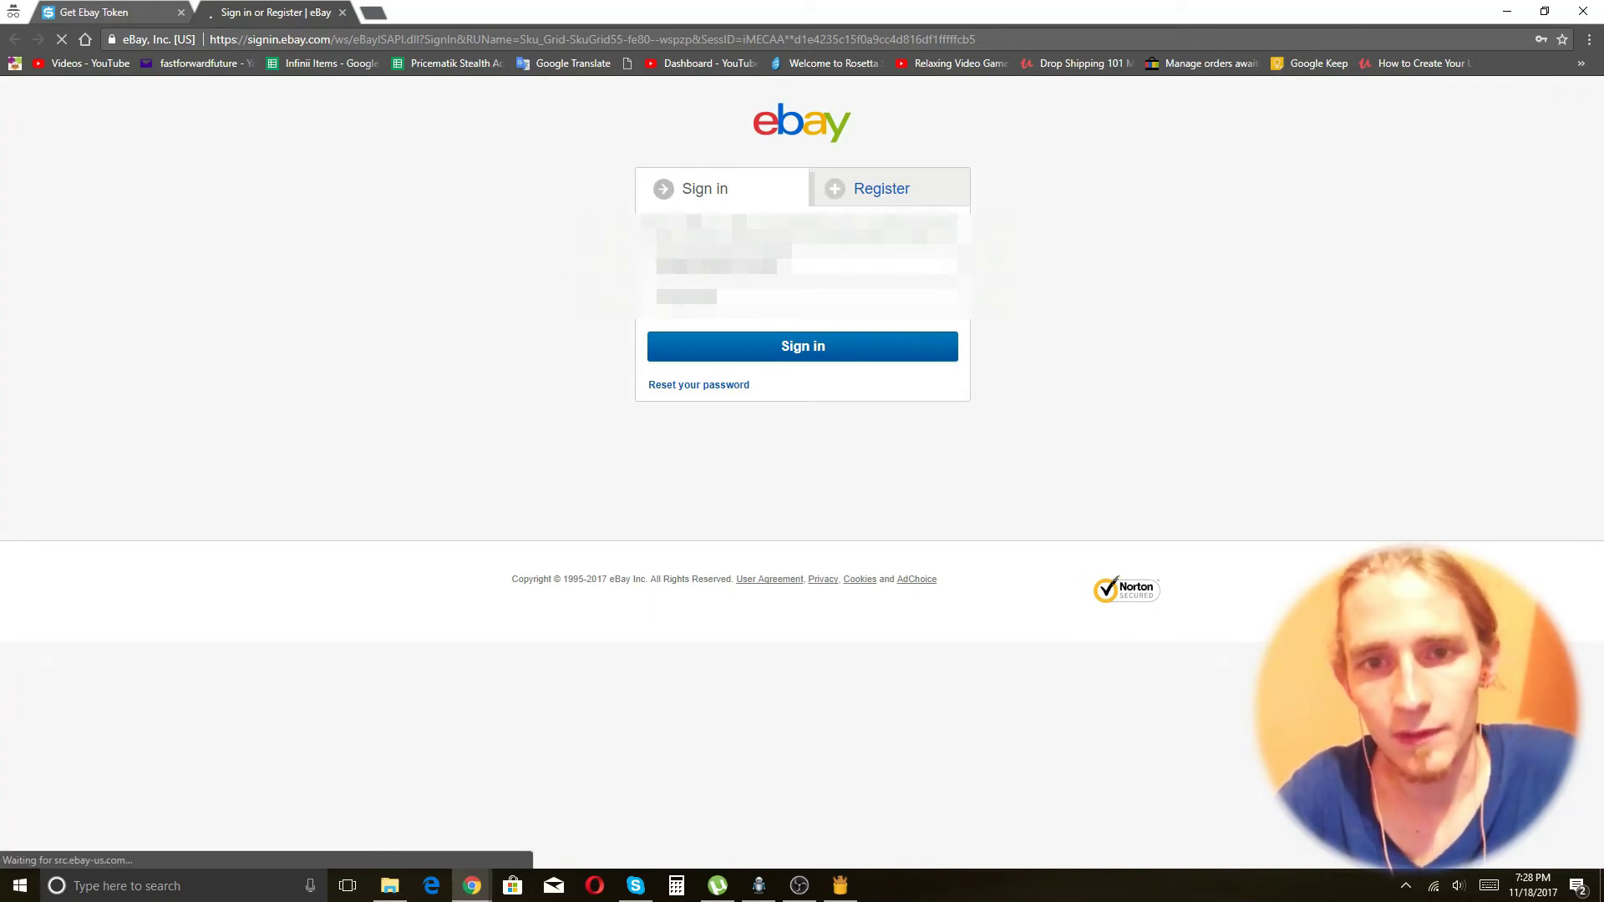
pyautogui.write('...')
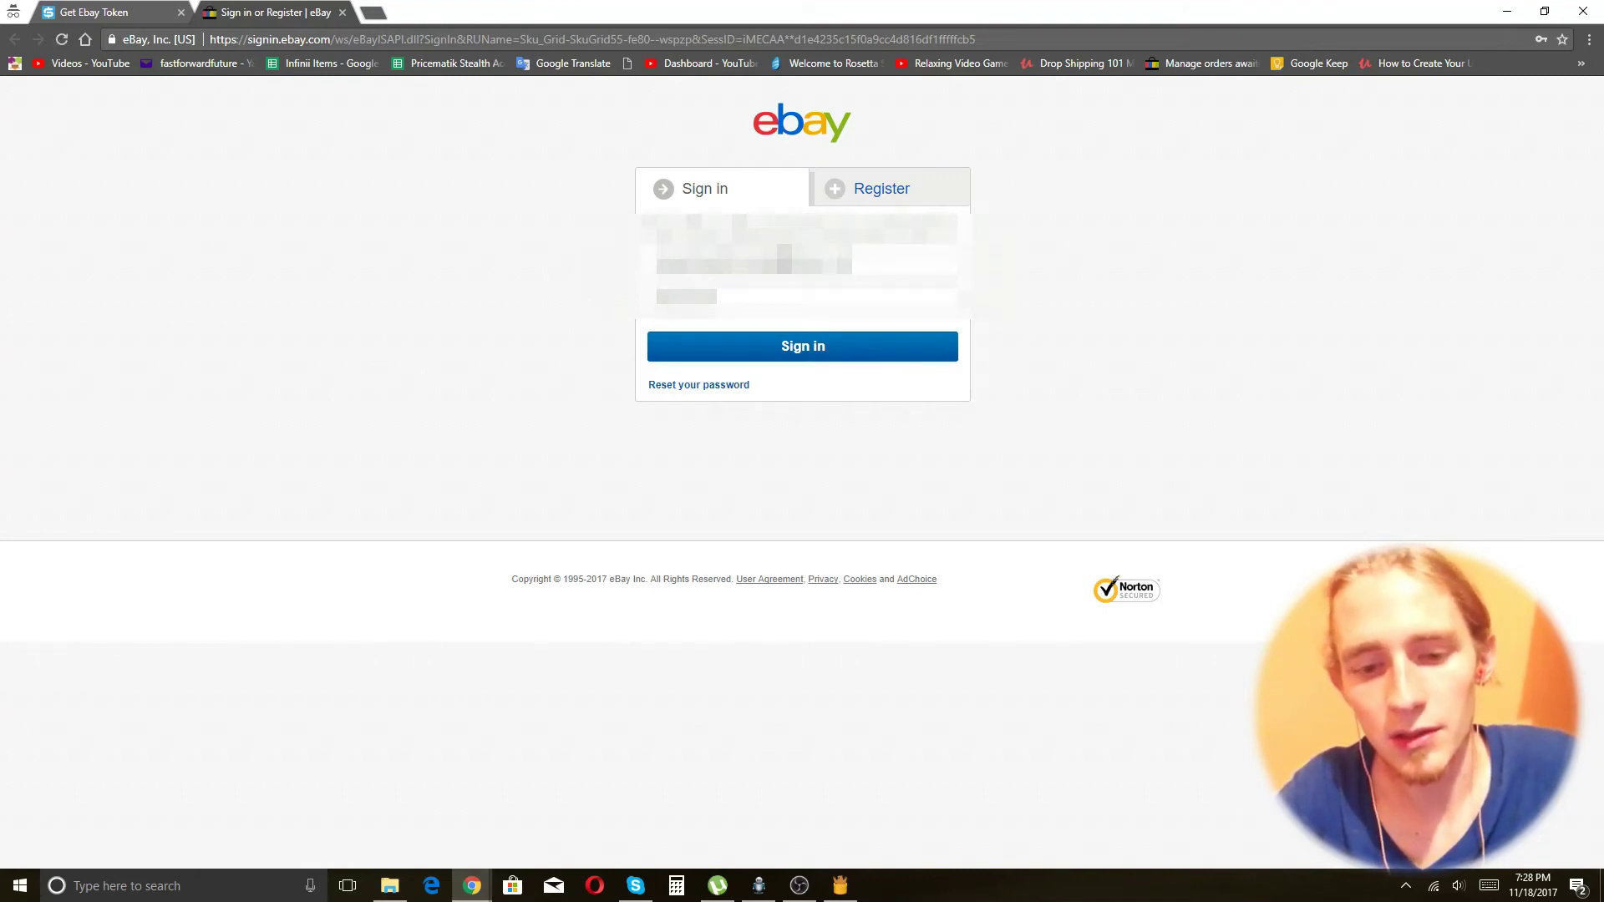
pyautogui.write('...')
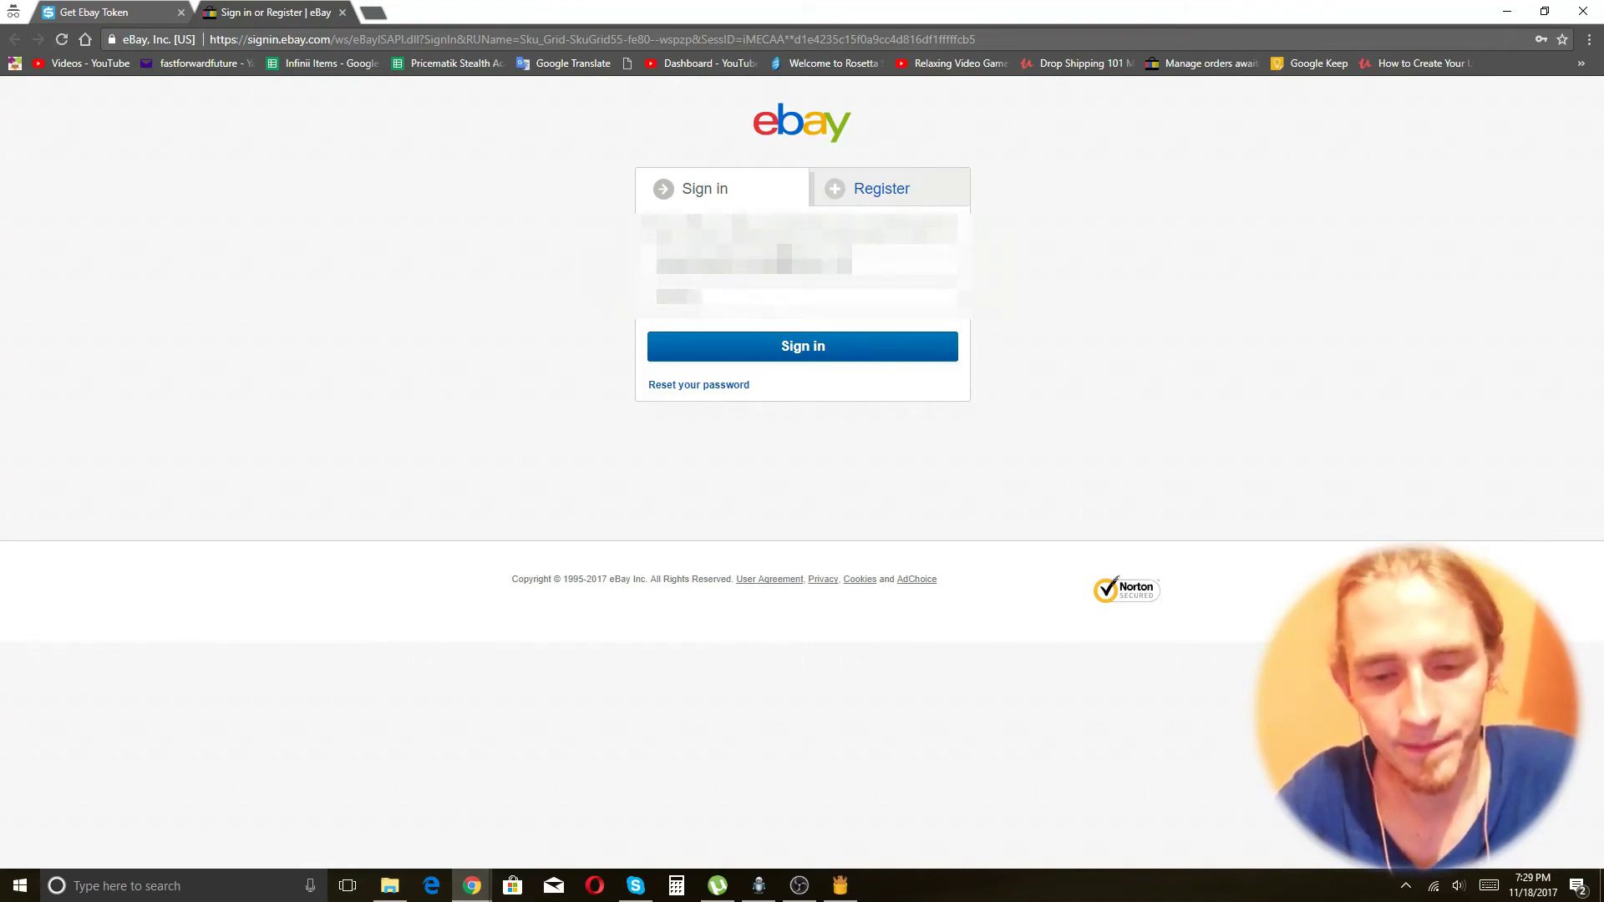
pyautogui.press('Return')
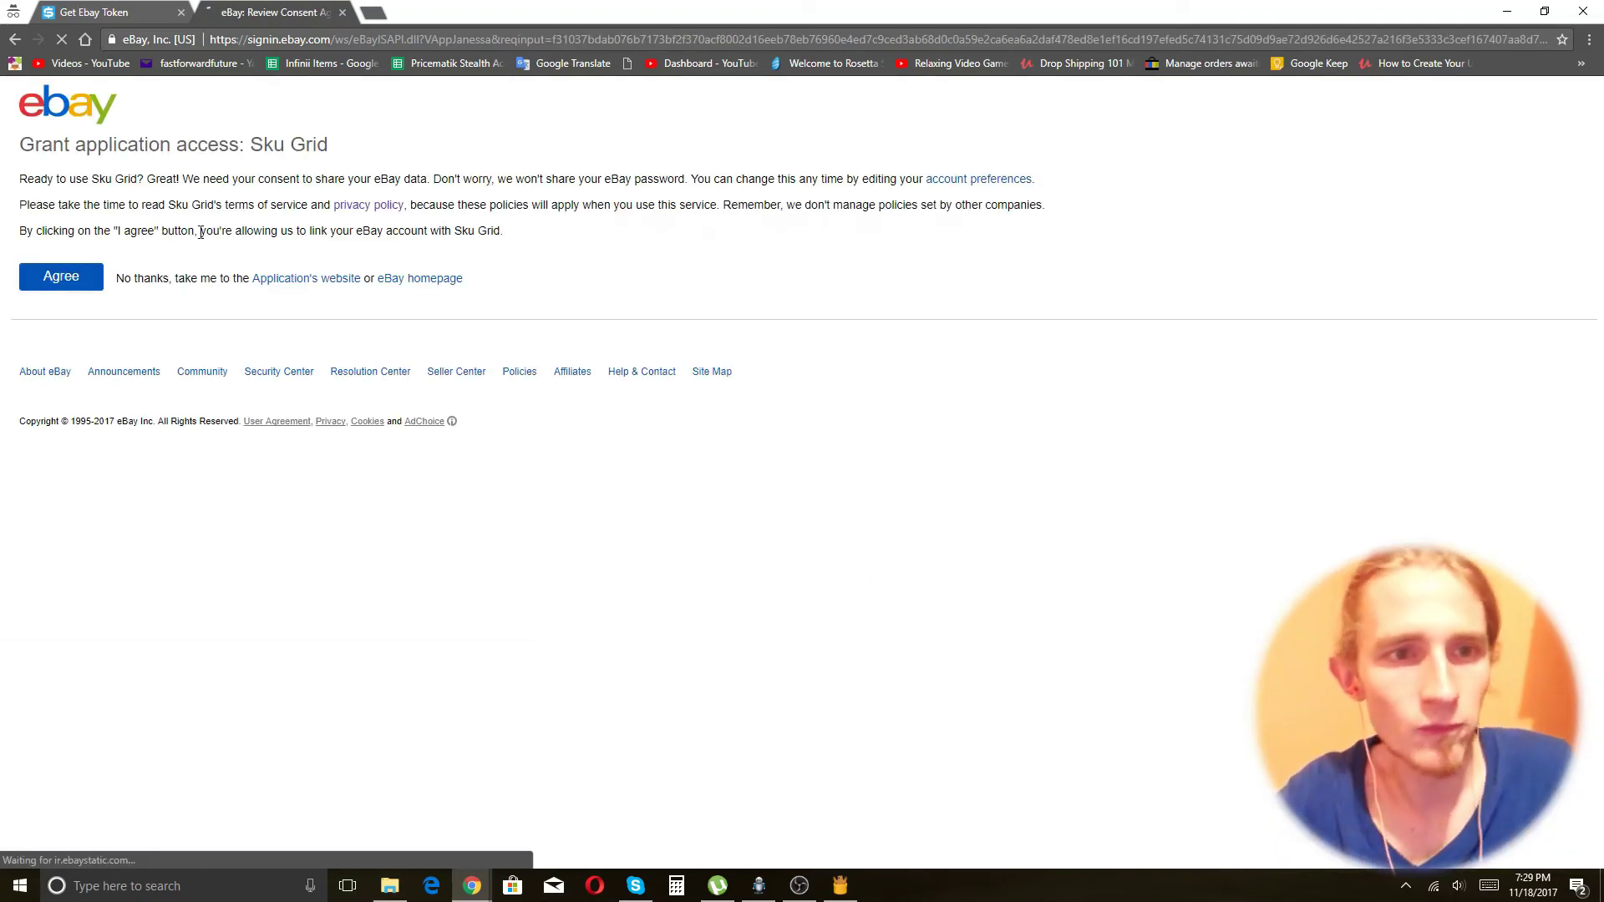
pyautogui.click(79, 284)
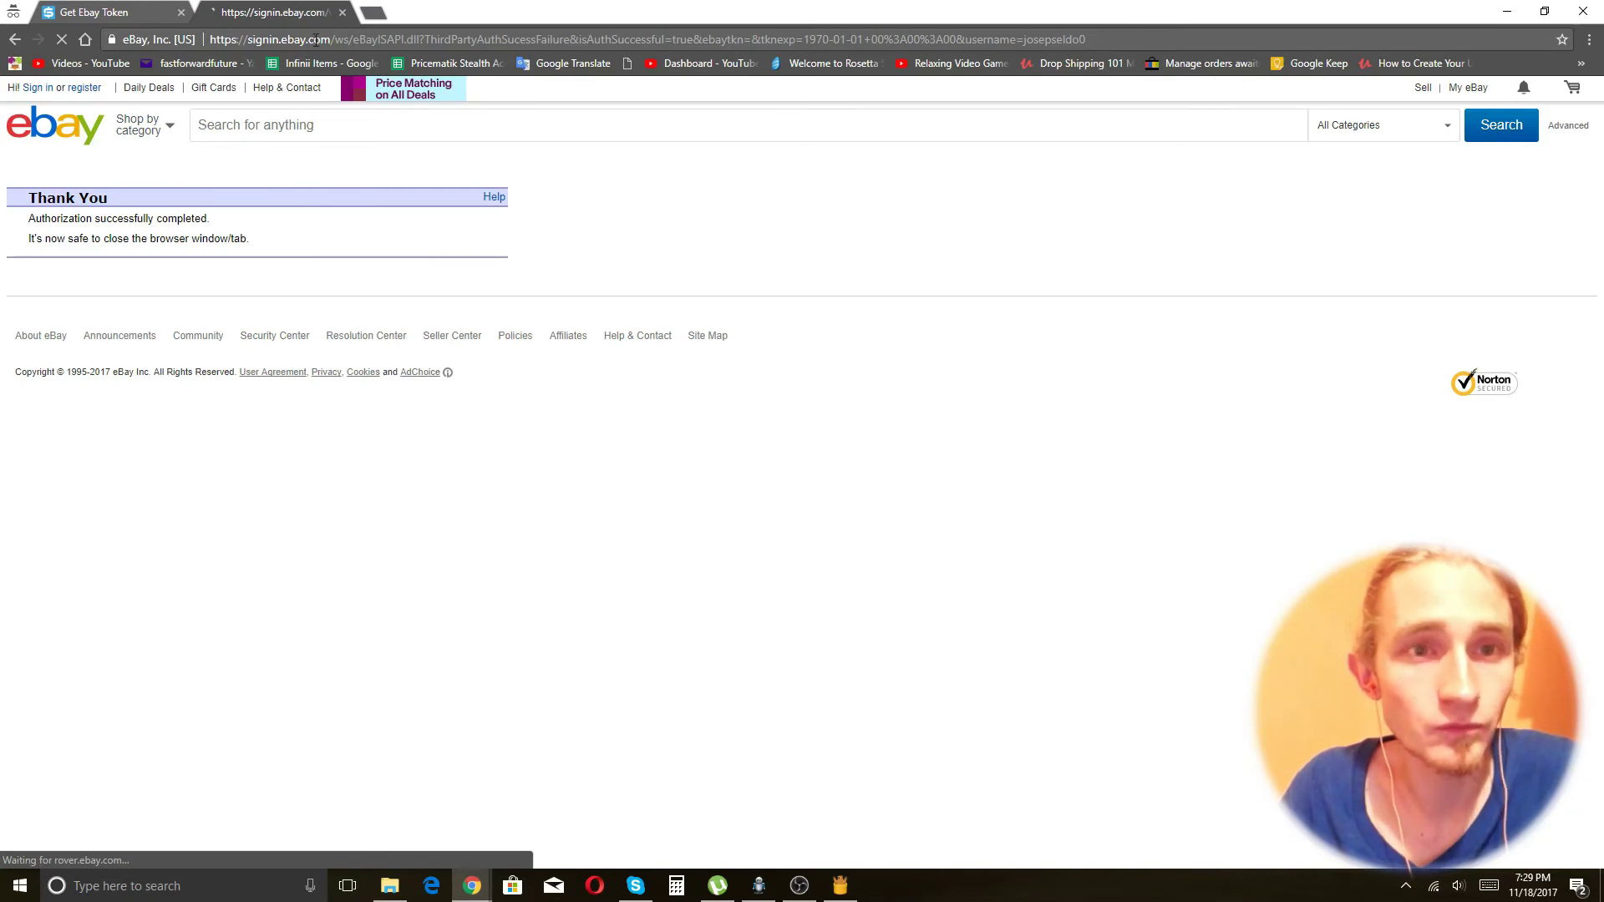
pyautogui.click(344, 13)
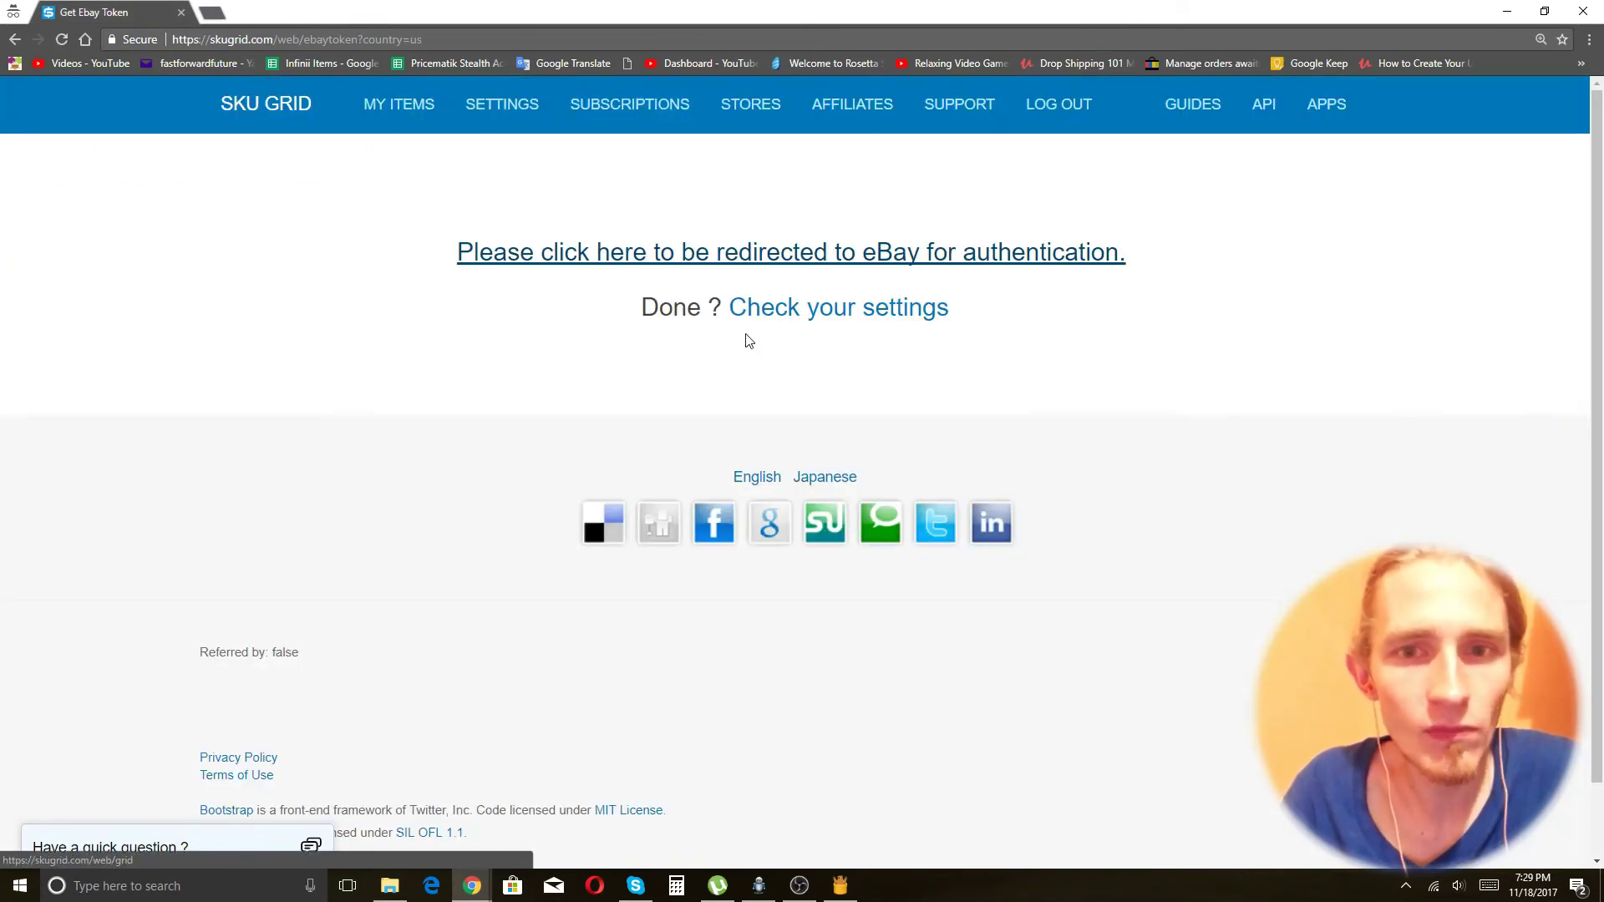
# Return to the SKU Grid settings and reopen the Ebay US marketplace page
pyautogui.click(819, 315)
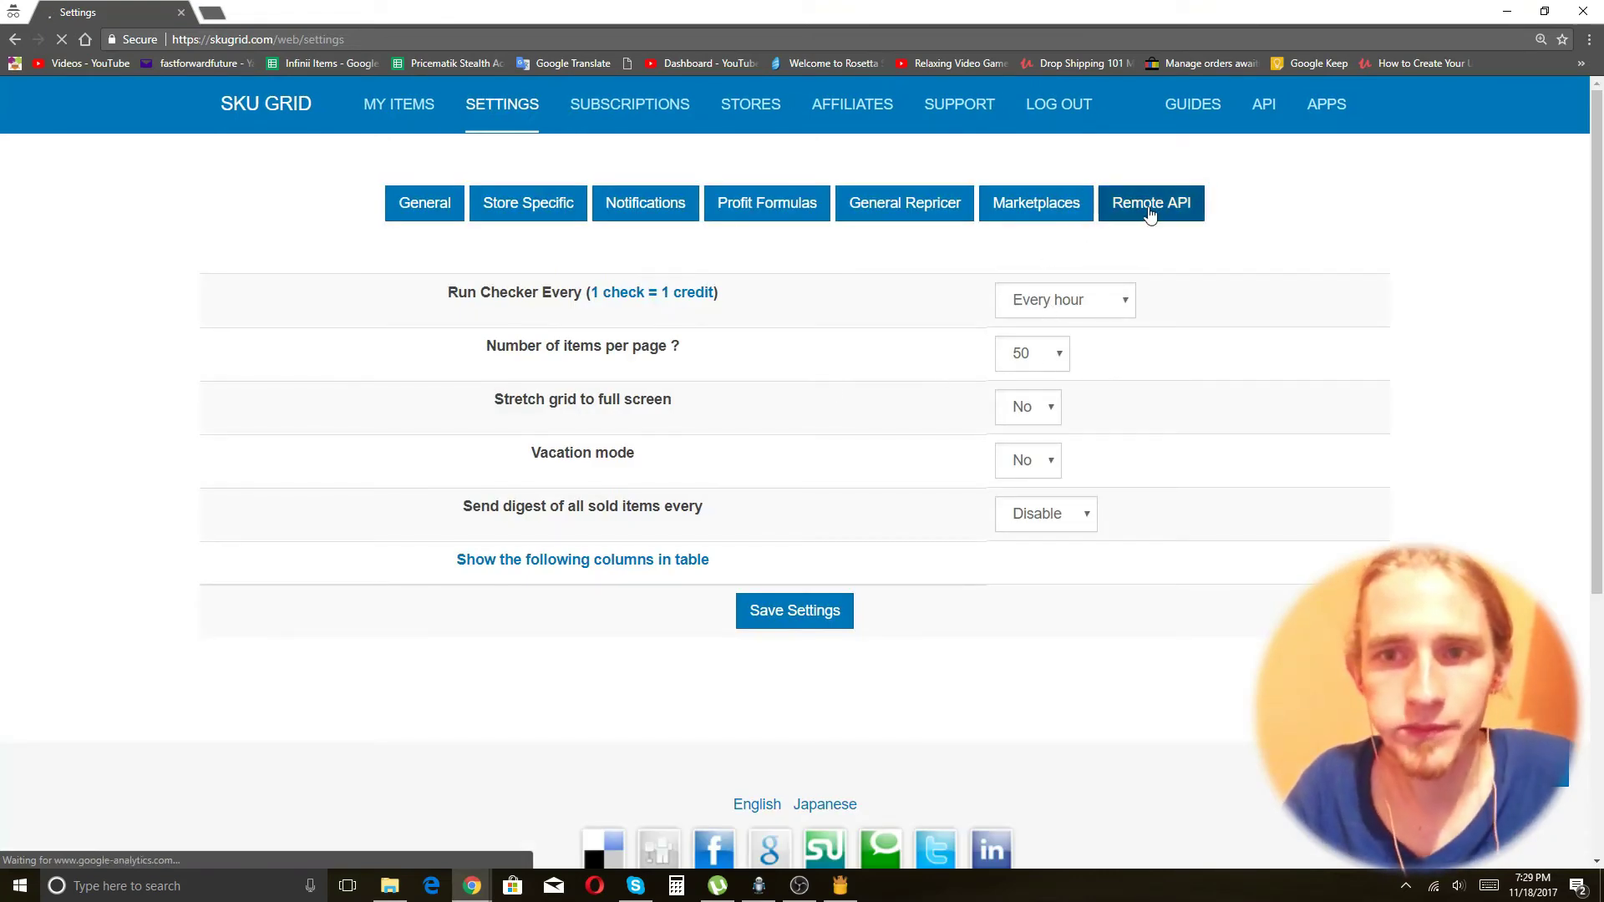
pyautogui.click(1035, 209)
pyautogui.click(747, 284)
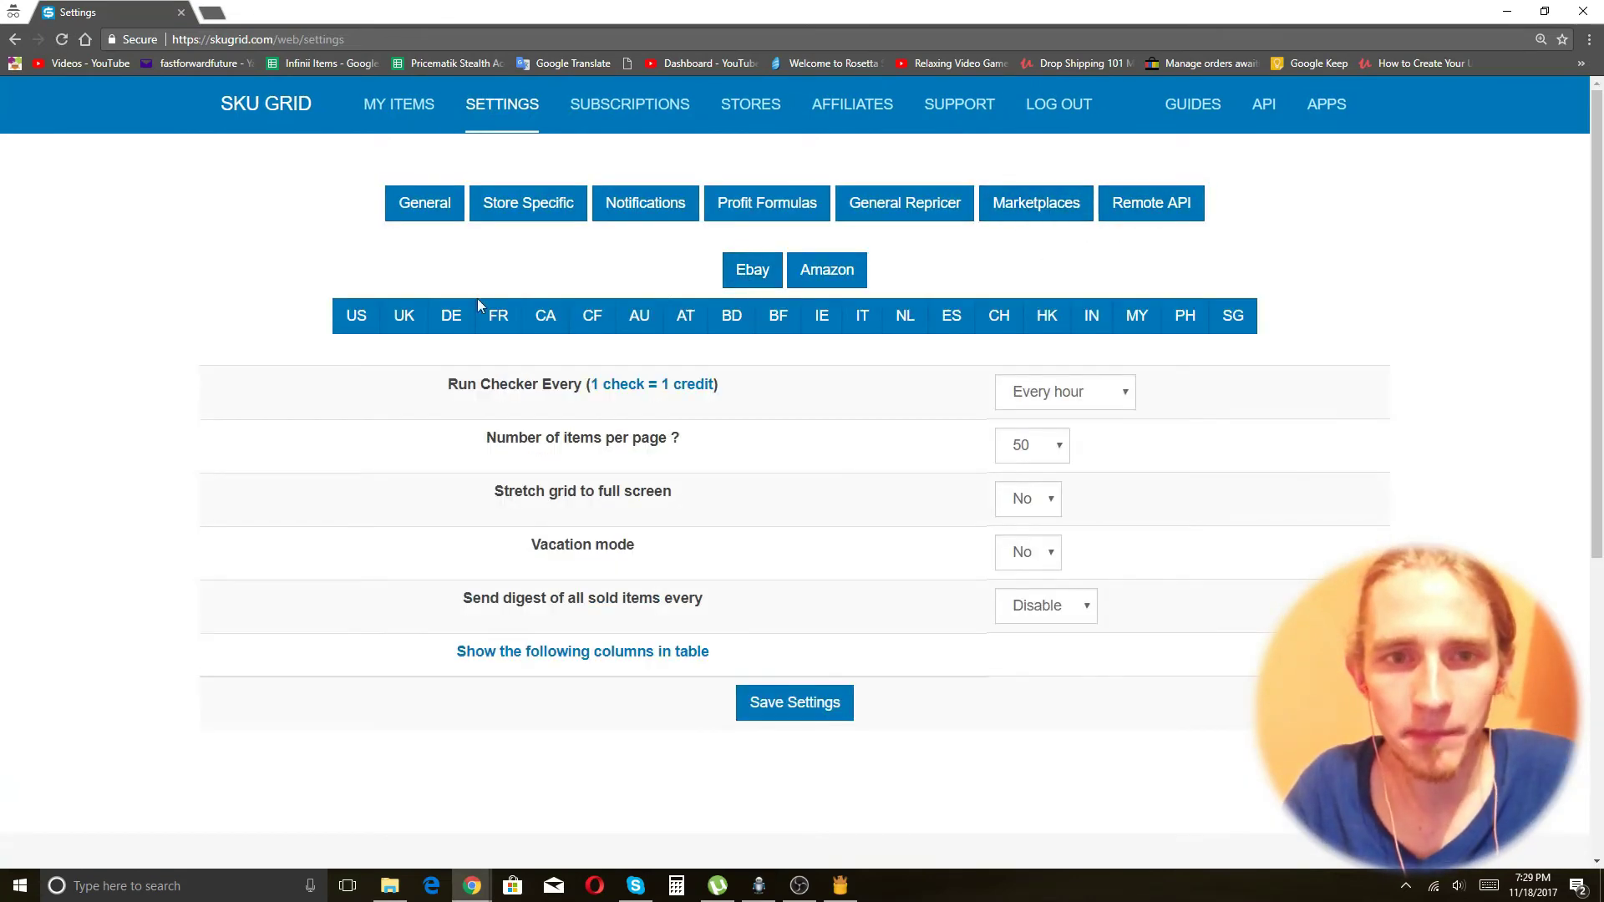
pyautogui.click(351, 325)
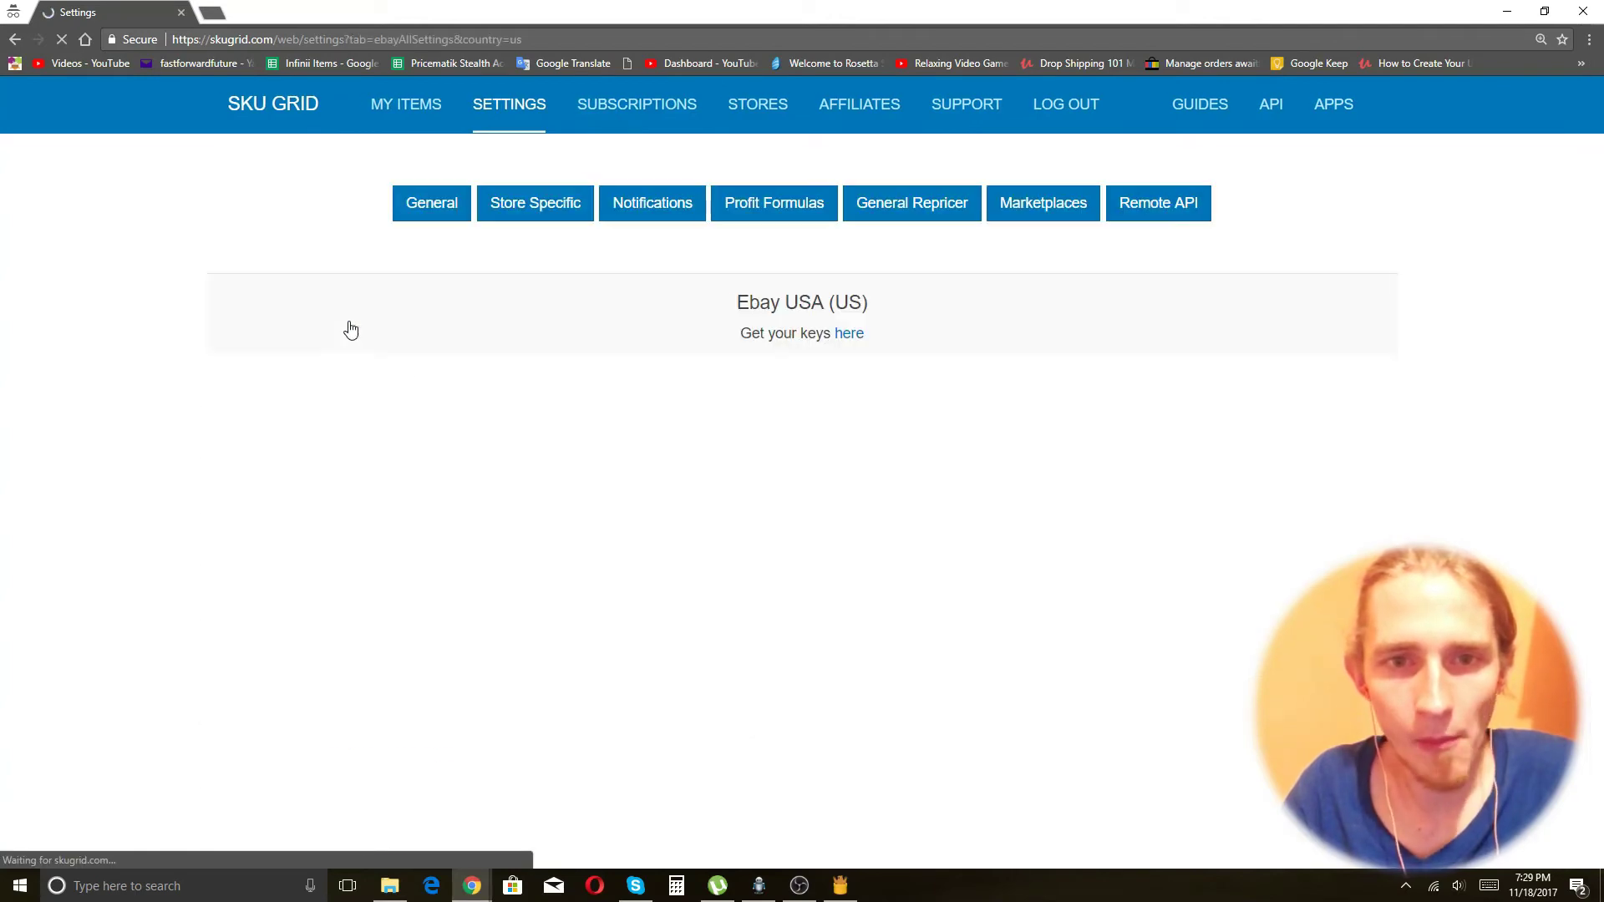
# Set the minimum price increase and the minimum price decrease for repricing both to 0.1 dollars
pyautogui.scroll(-5, 1246, 287)
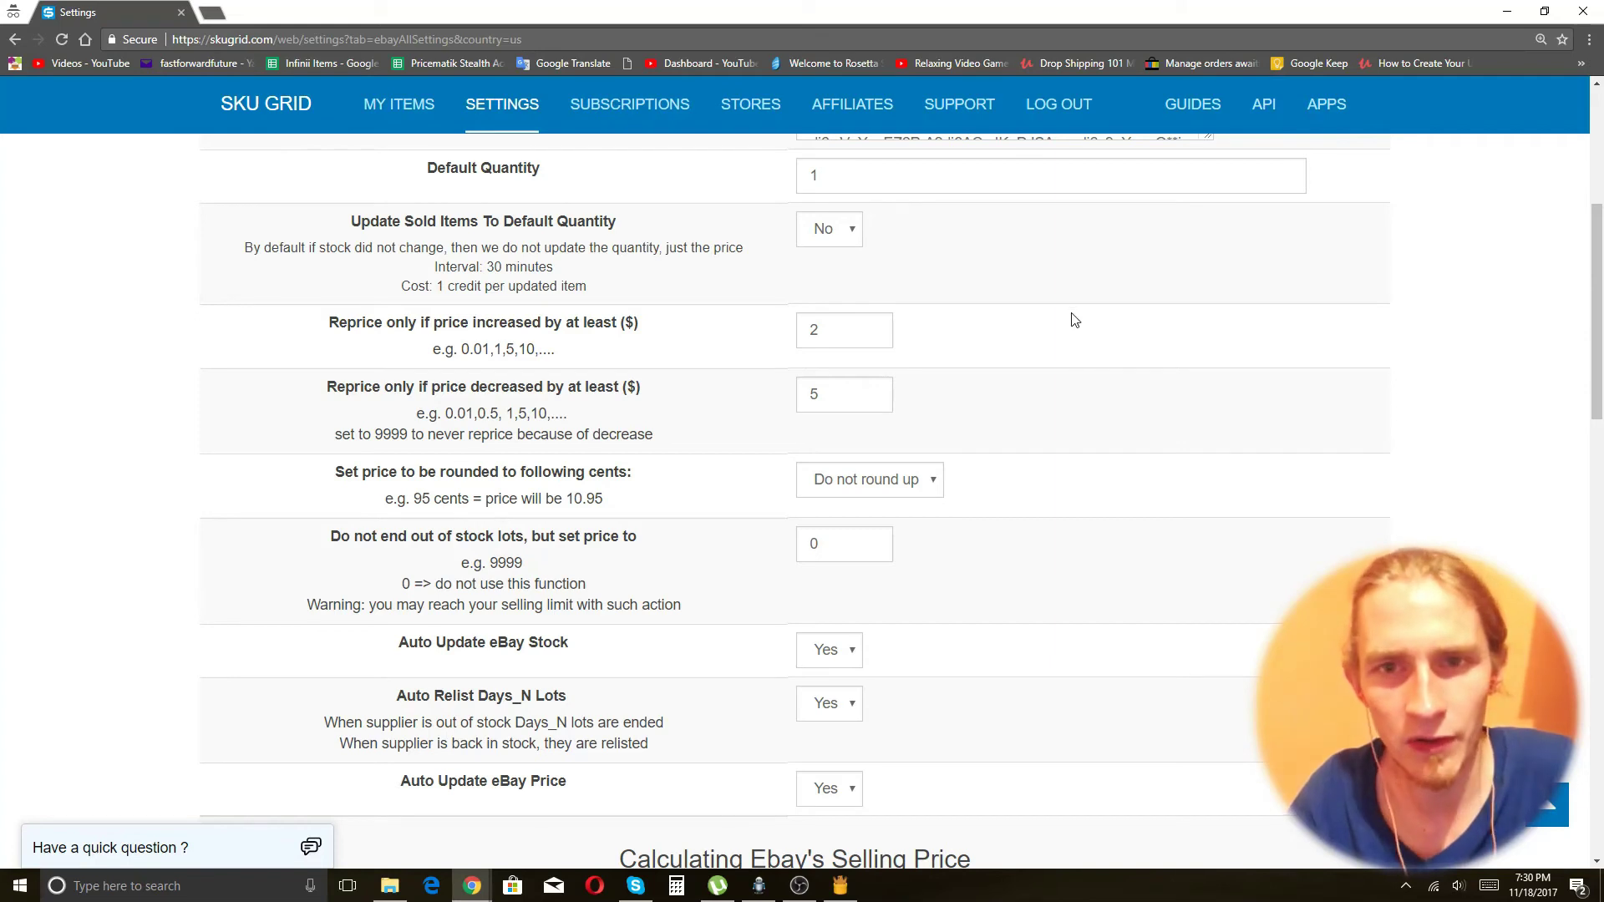
pyautogui.doubleClick(837, 331)
pyautogui.write('0.1')
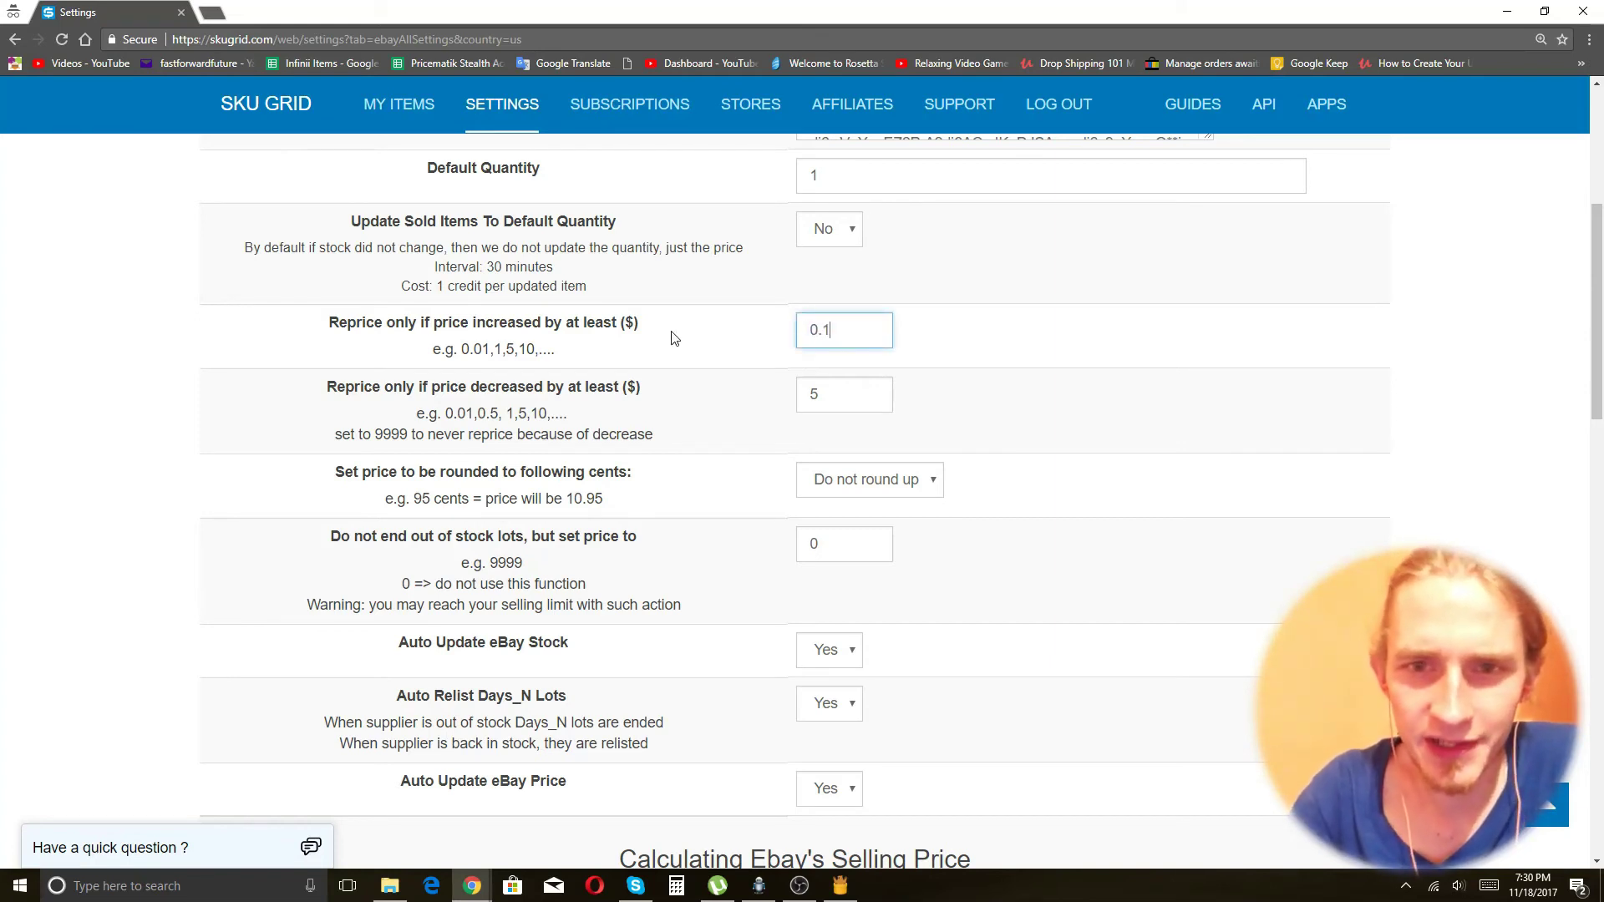
pyautogui.doubleClick(848, 390)
pyautogui.write('0.1')
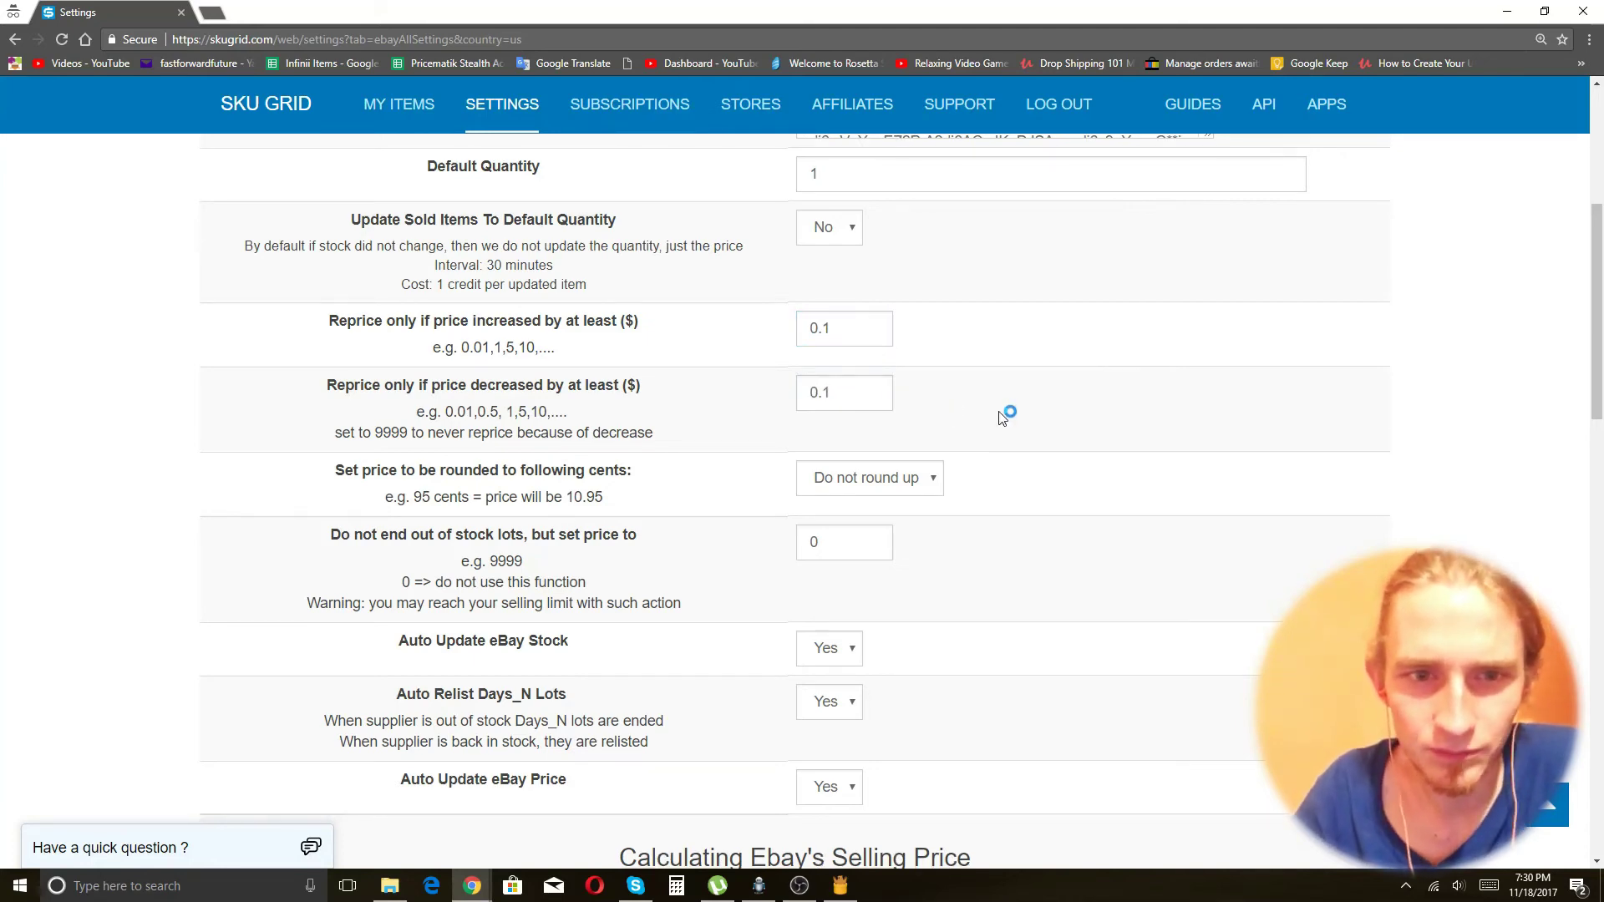
# Set the price rounding option to Nearest dollar
pyautogui.scroll(-2, 1010, 415)
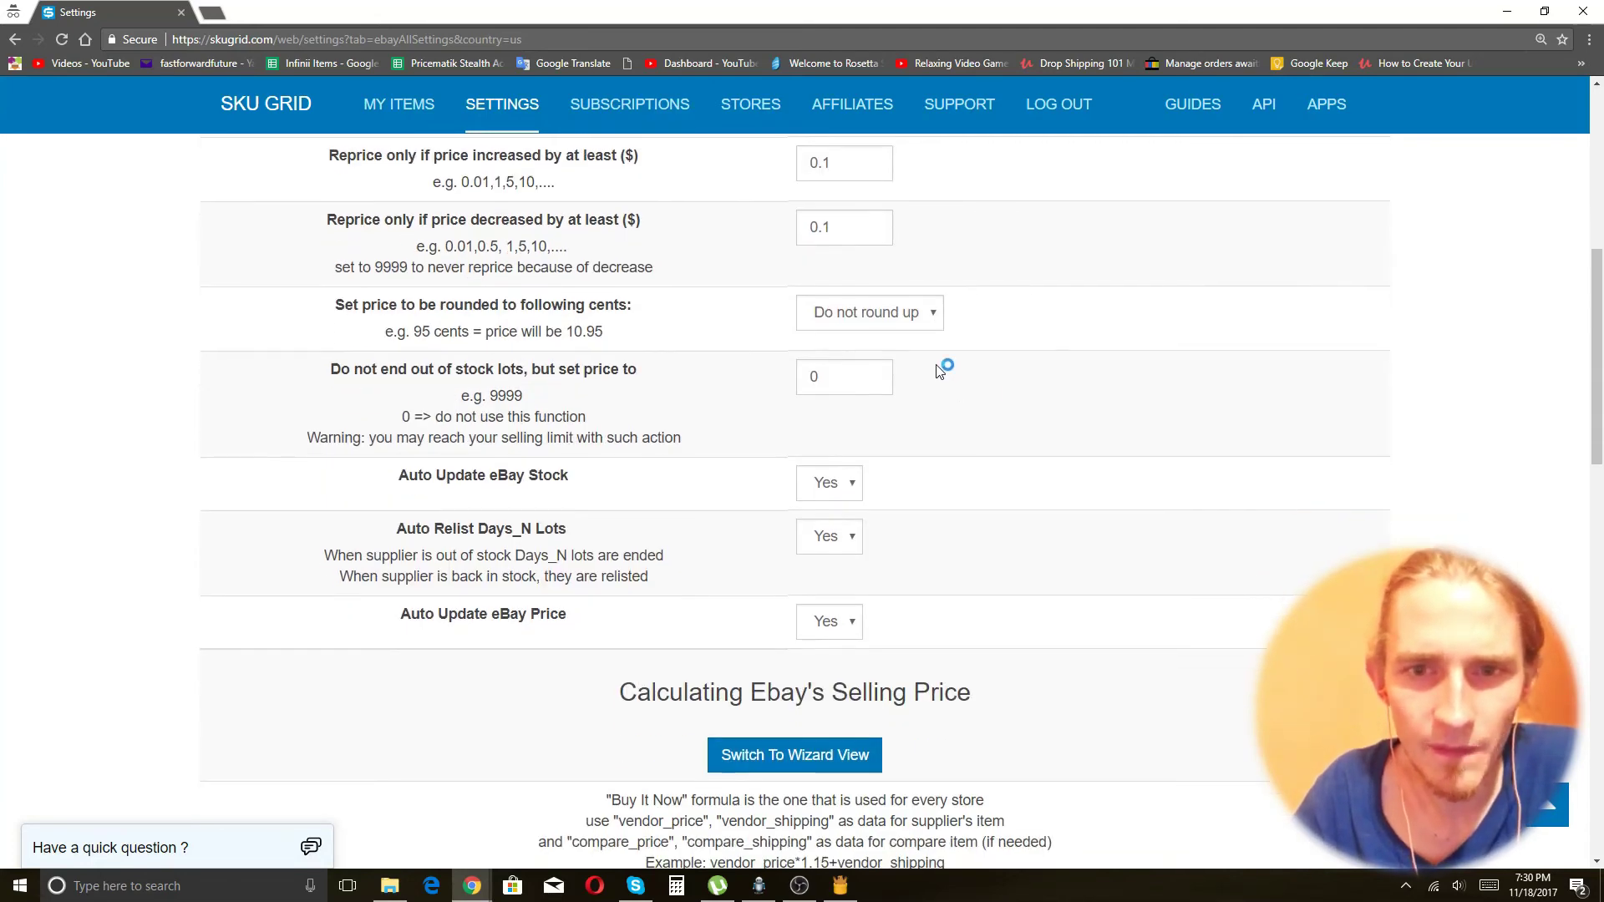
pyautogui.click(889, 319)
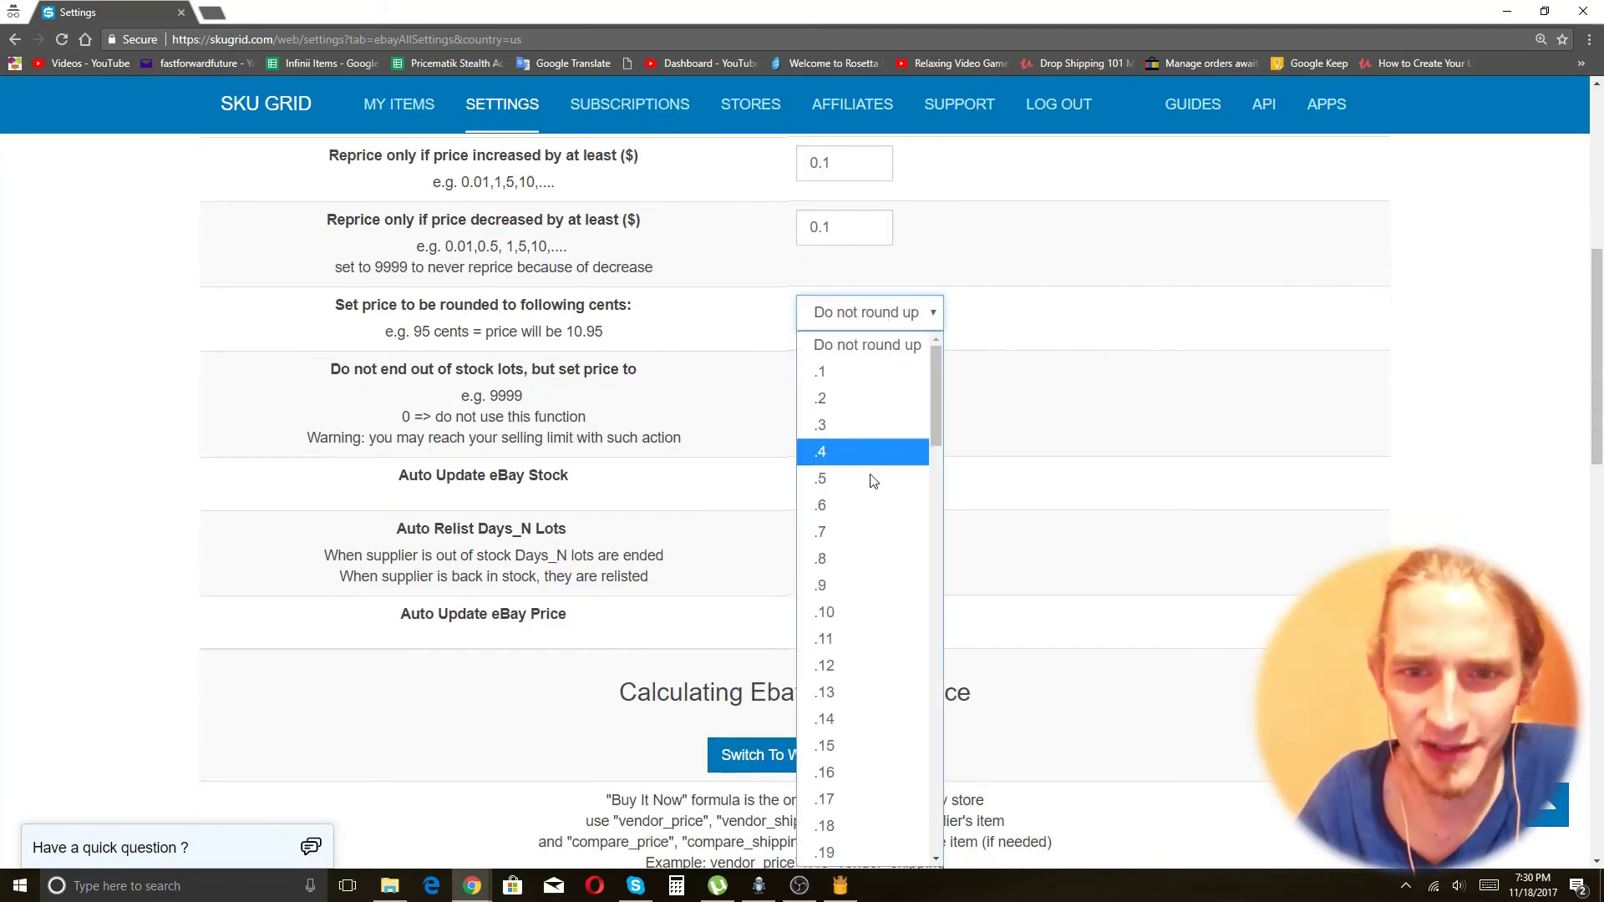
pyautogui.scroll(-20, 856, 518)
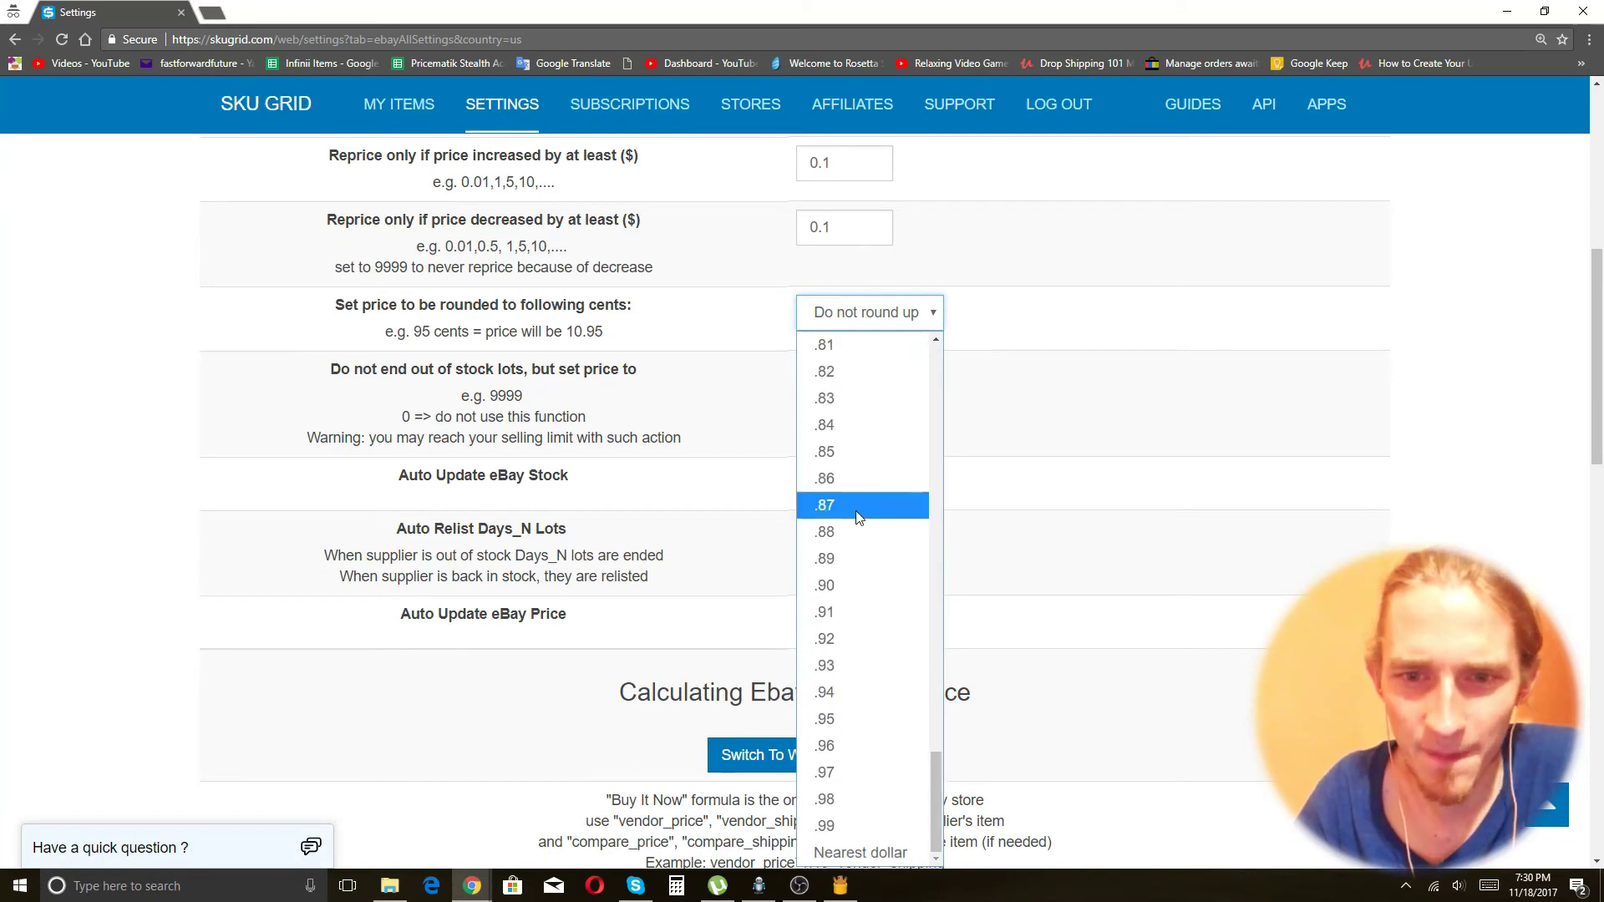
pyautogui.click(865, 854)
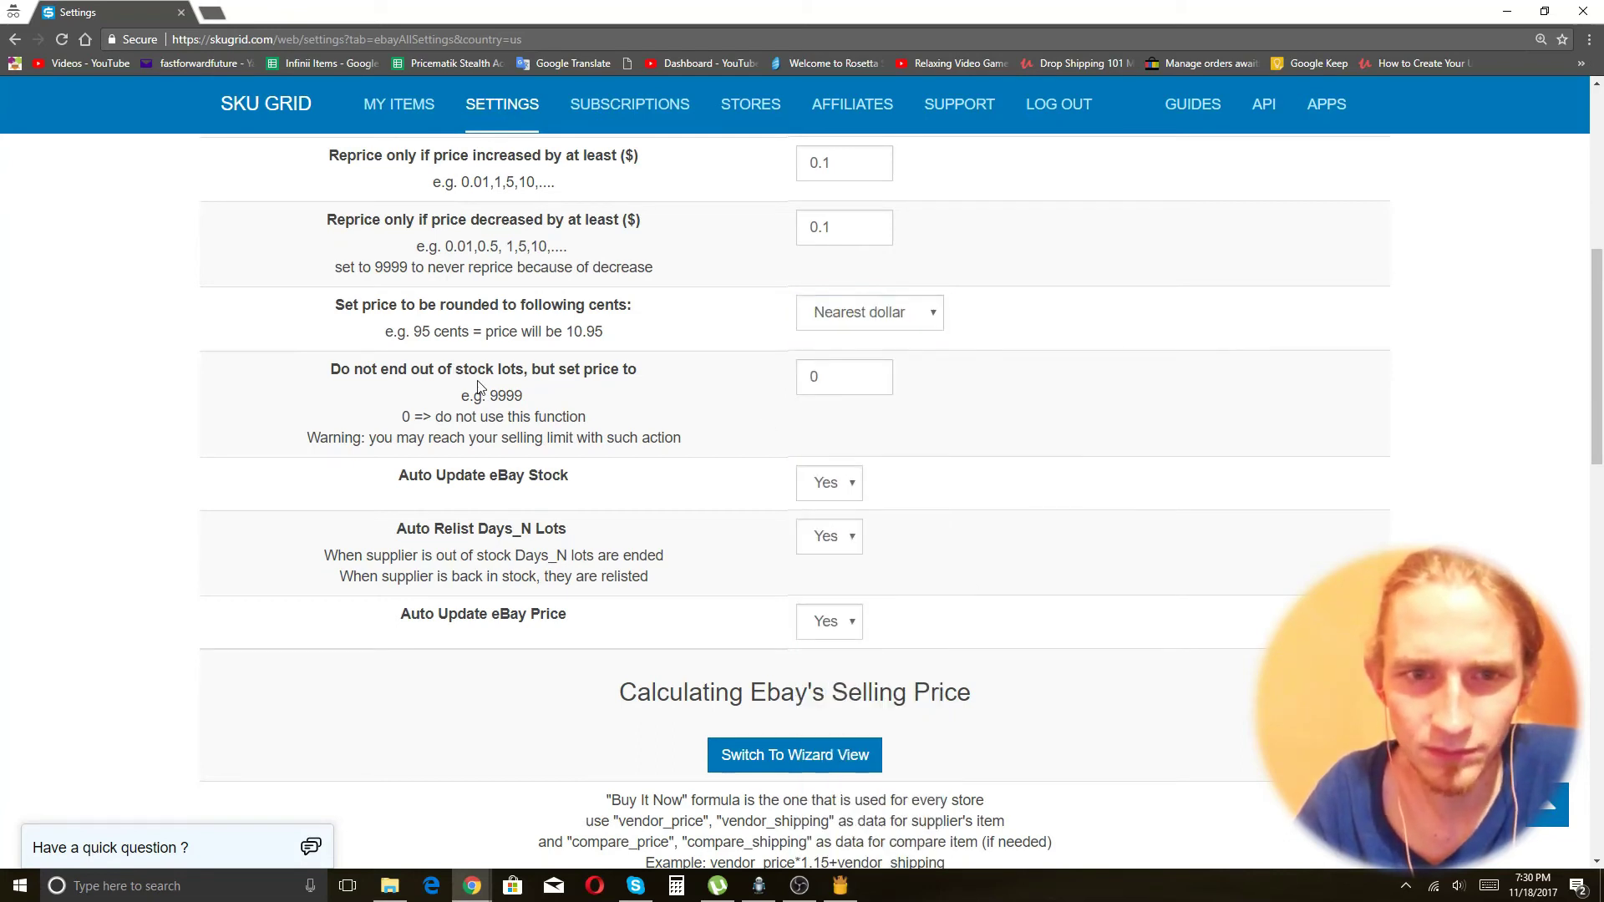
# Set prices to be rounded to .50 cents
pyautogui.click(886, 324)
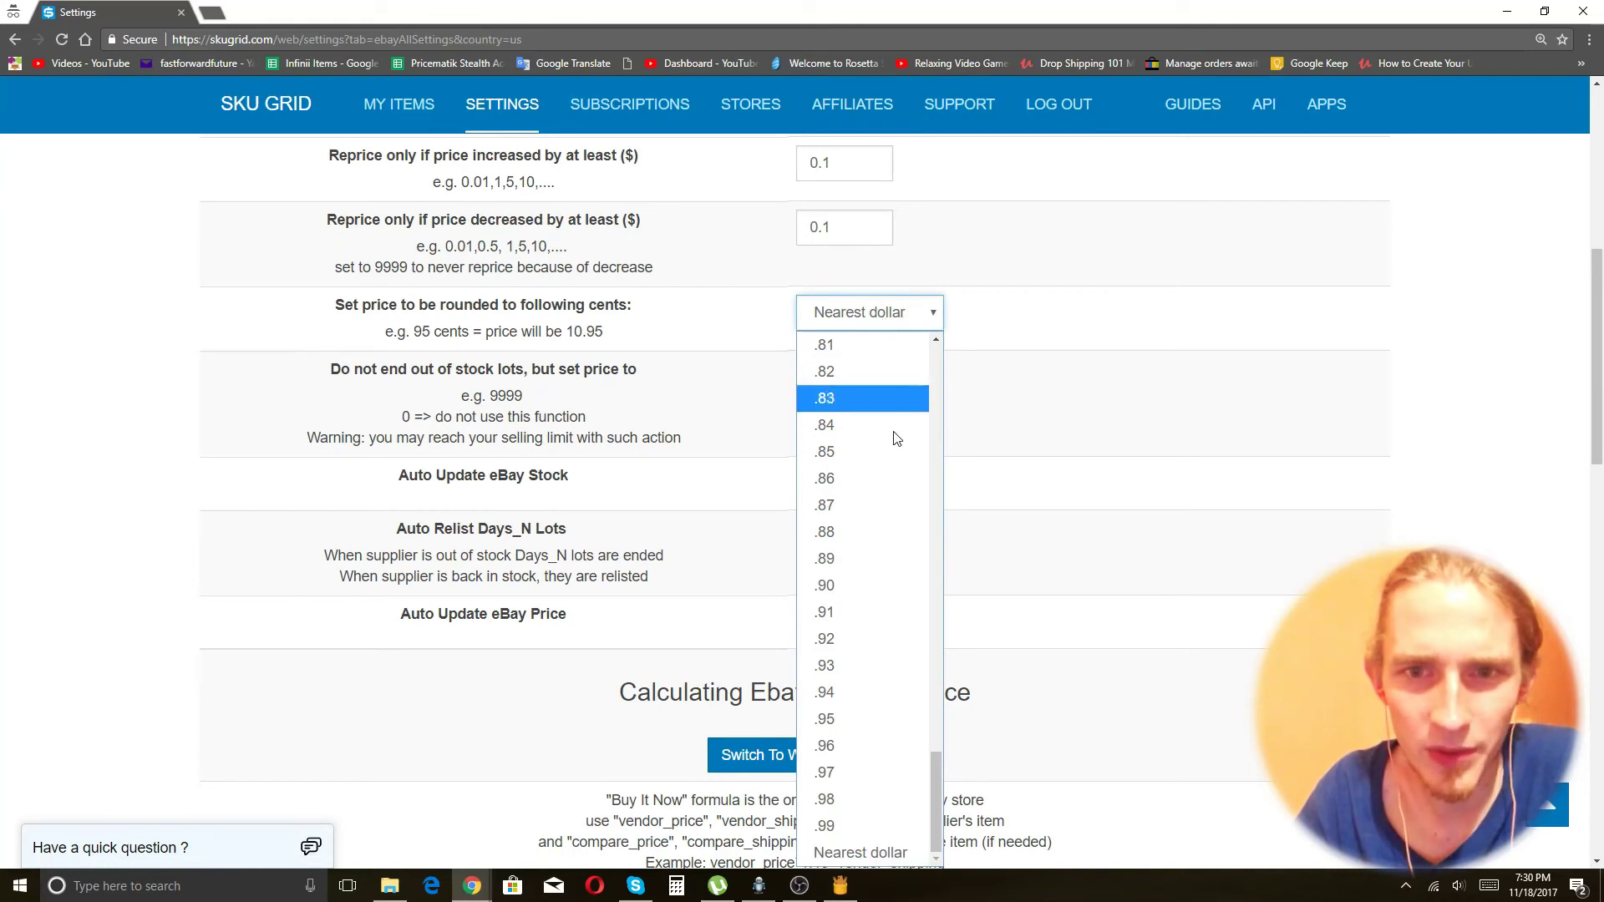
pyautogui.scroll(-12, 900, 472)
pyautogui.scroll(-2, 902, 485)
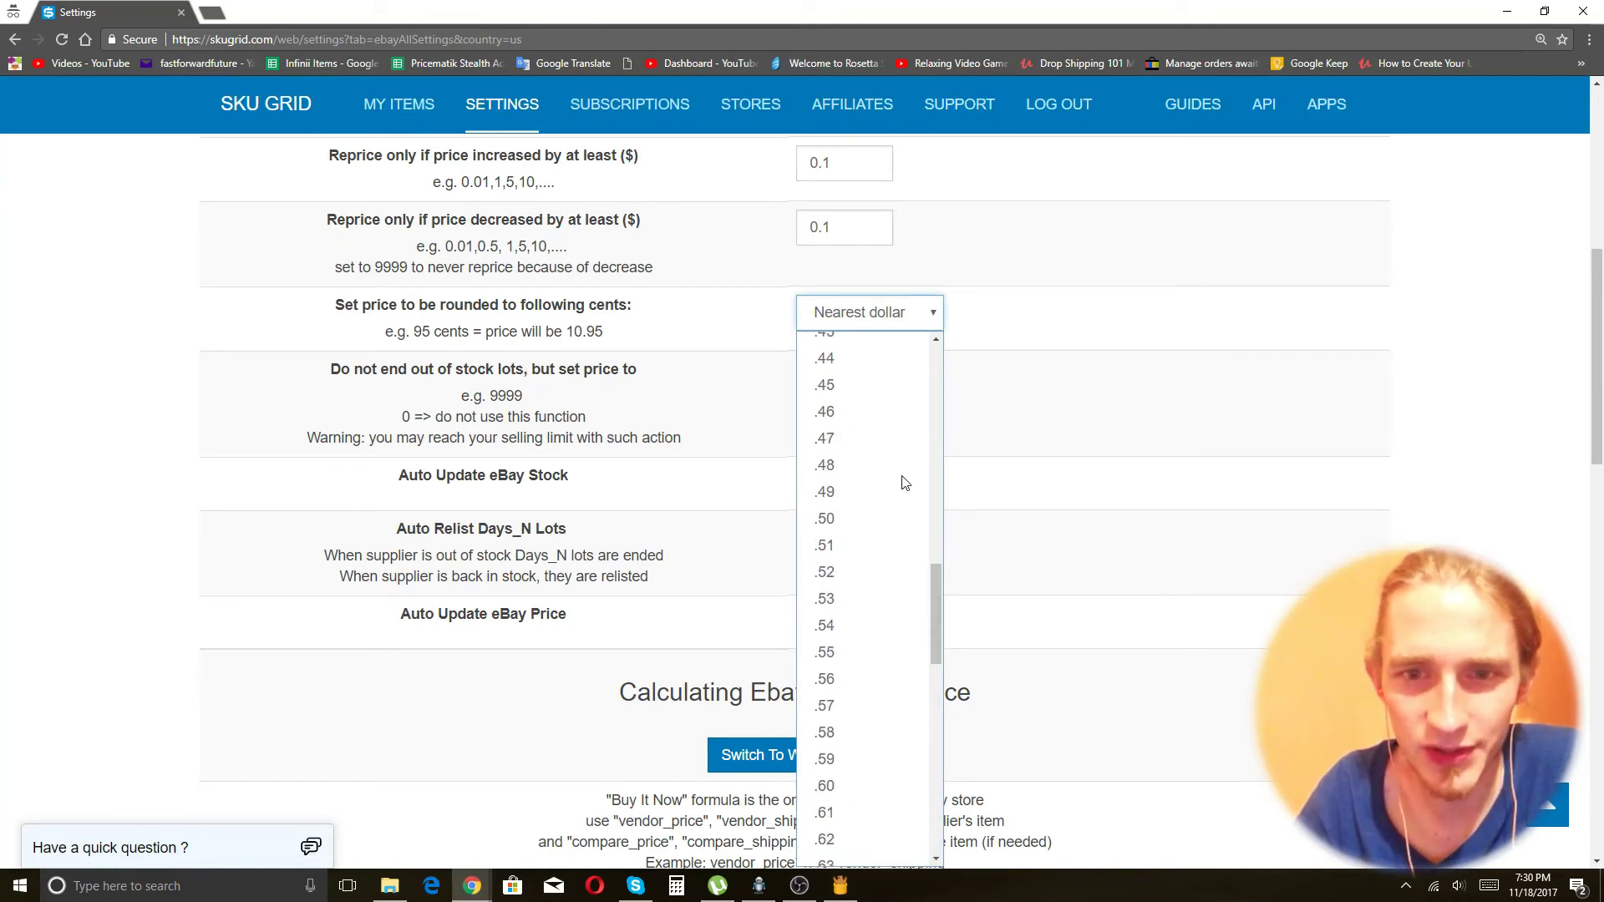
pyautogui.click(858, 529)
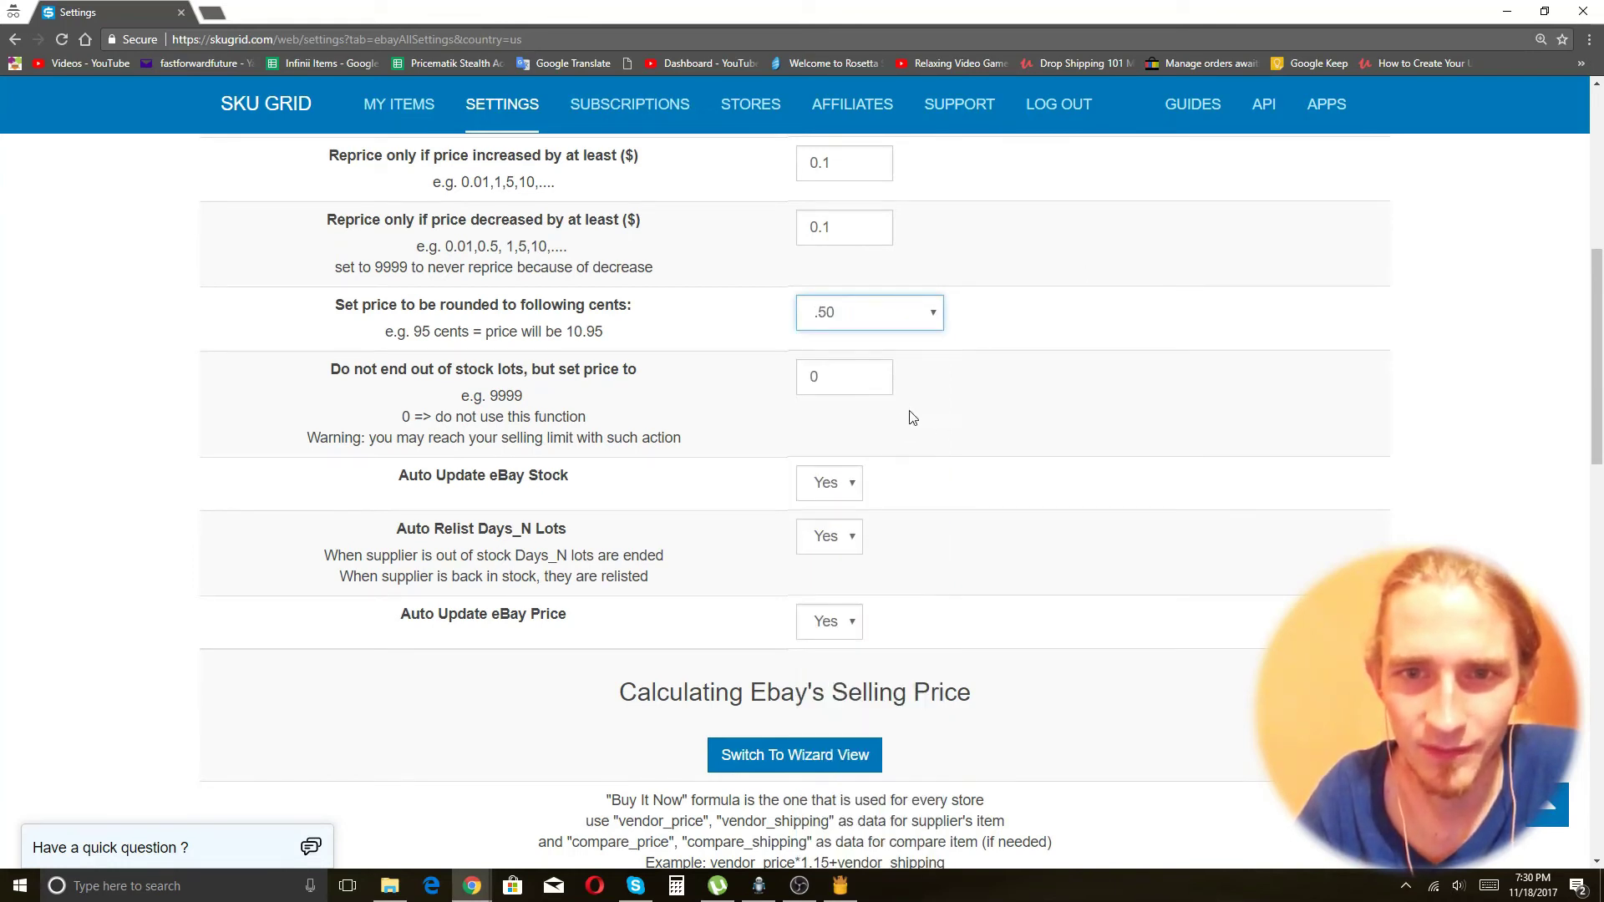
# Set Auto Relist Days_N Lots to No in the eBay US settings
pyautogui.click(863, 368)
pyautogui.scroll(-2, 1131, 455)
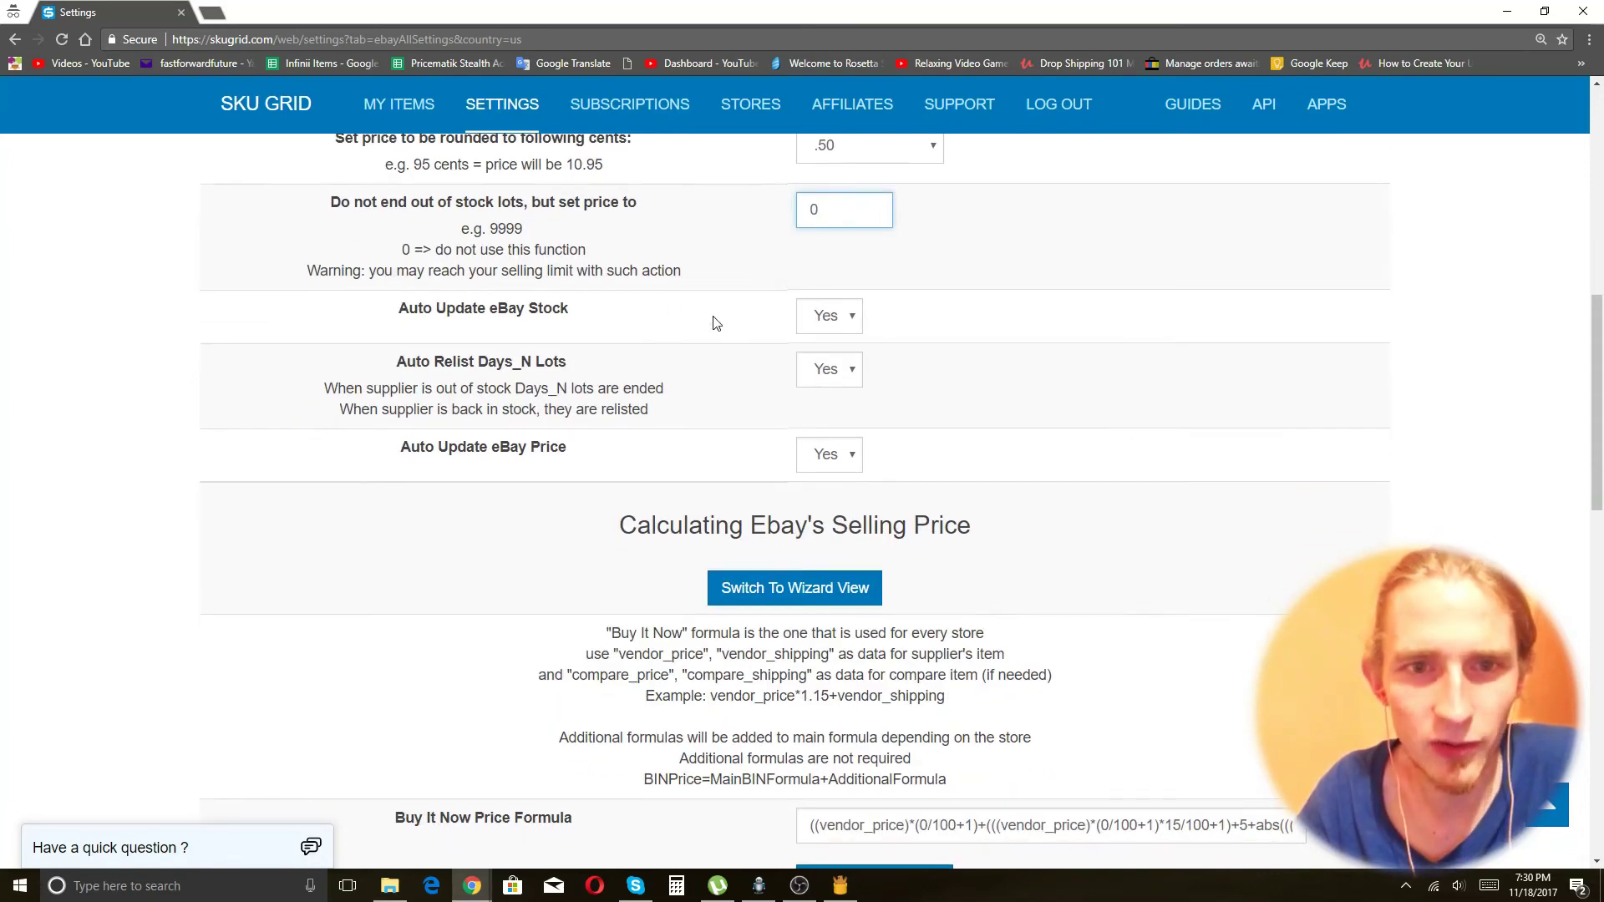
pyautogui.click(840, 378)
pyautogui.click(843, 452)
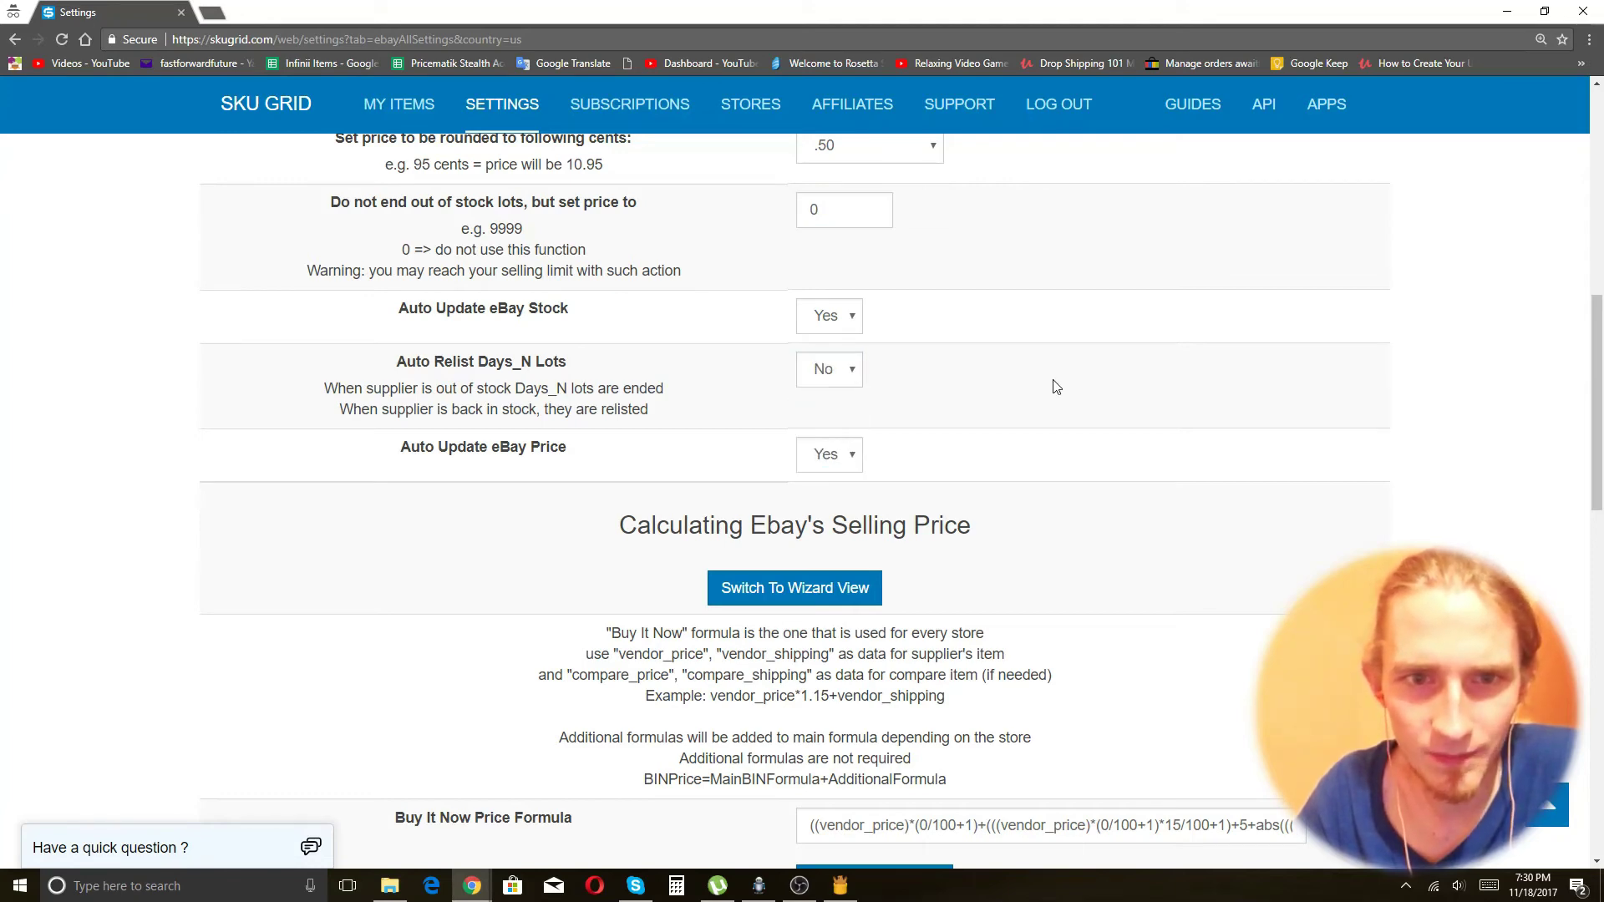
# Estimate the final price of an item priced at 100 with the existing Buy It Now formula
pyautogui.scroll(-1, 1057, 387)
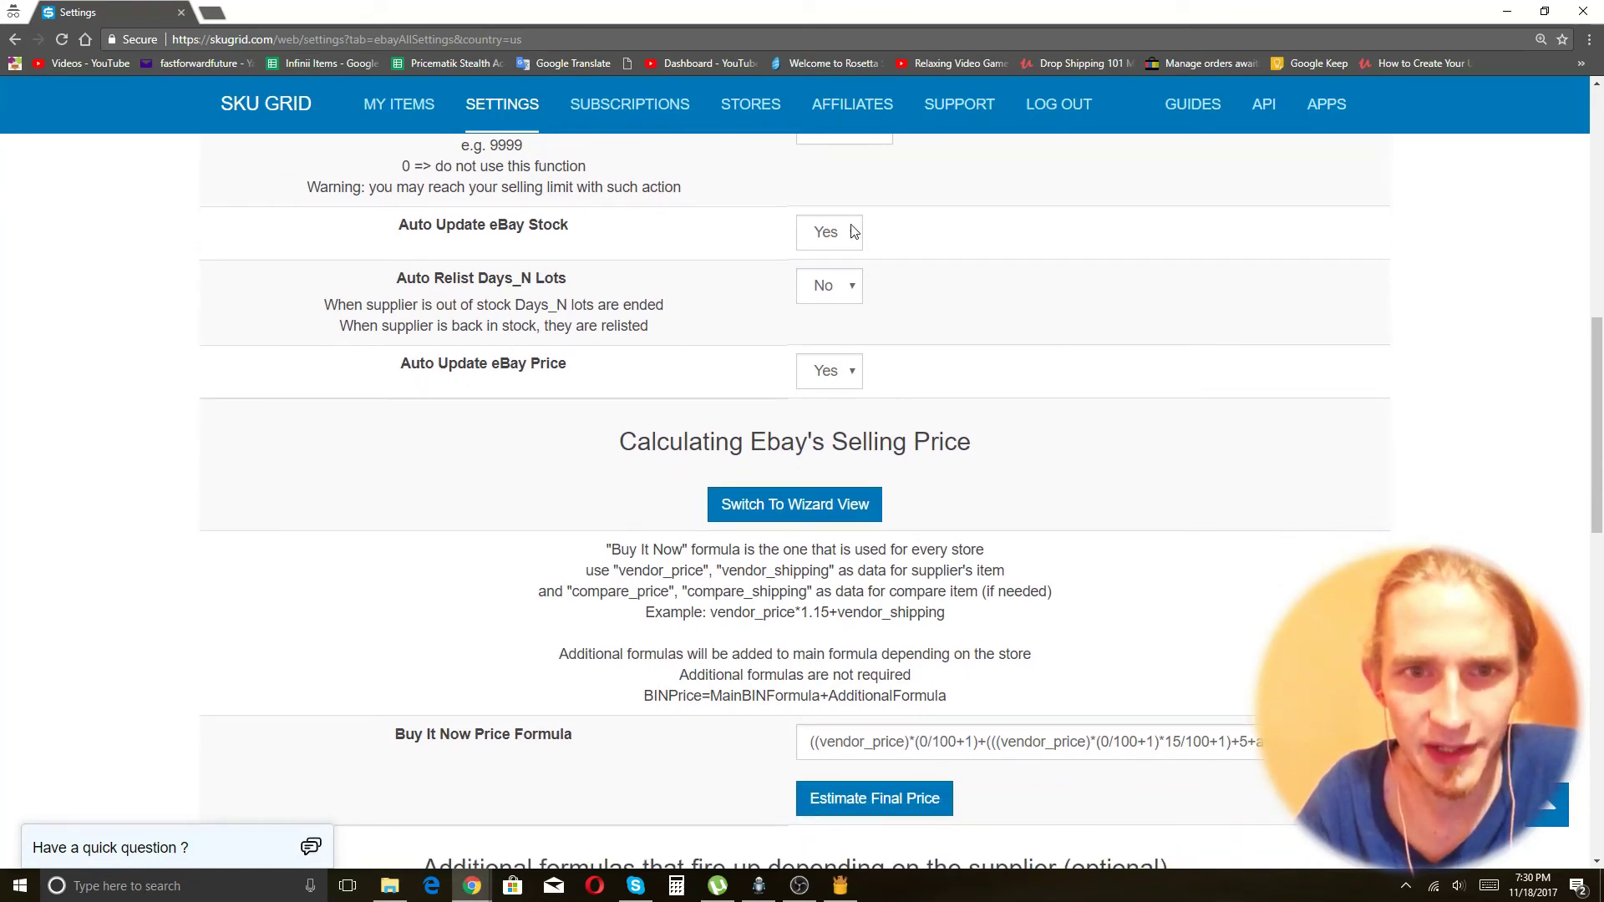
pyautogui.scroll(-2, 1054, 360)
pyautogui.scroll(-2, 1055, 359)
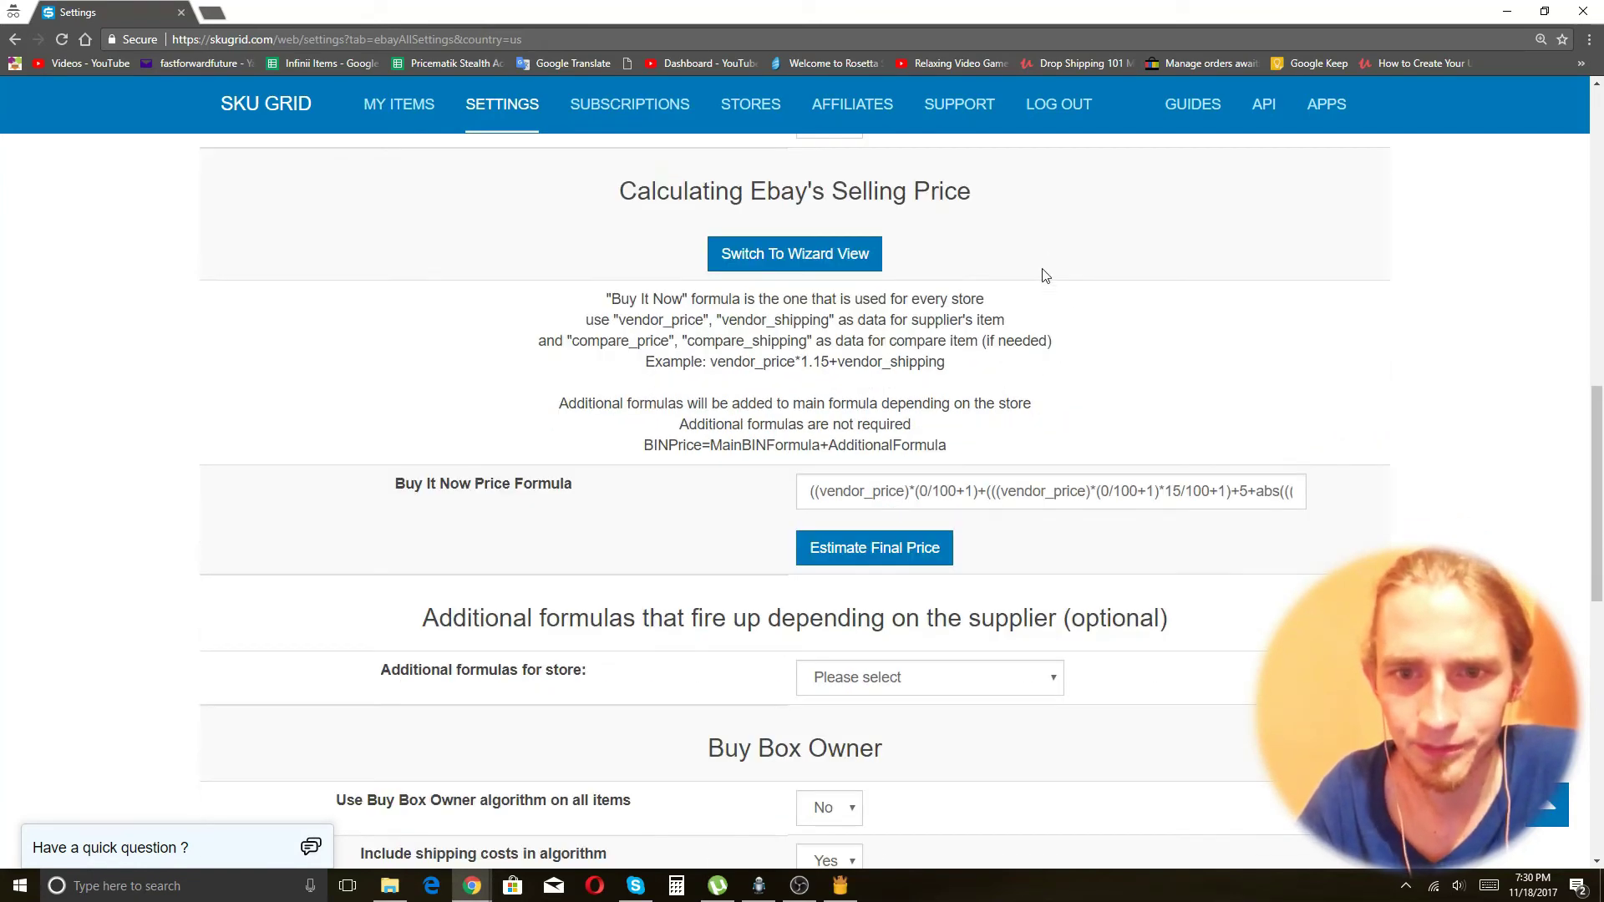
pyautogui.click(910, 466)
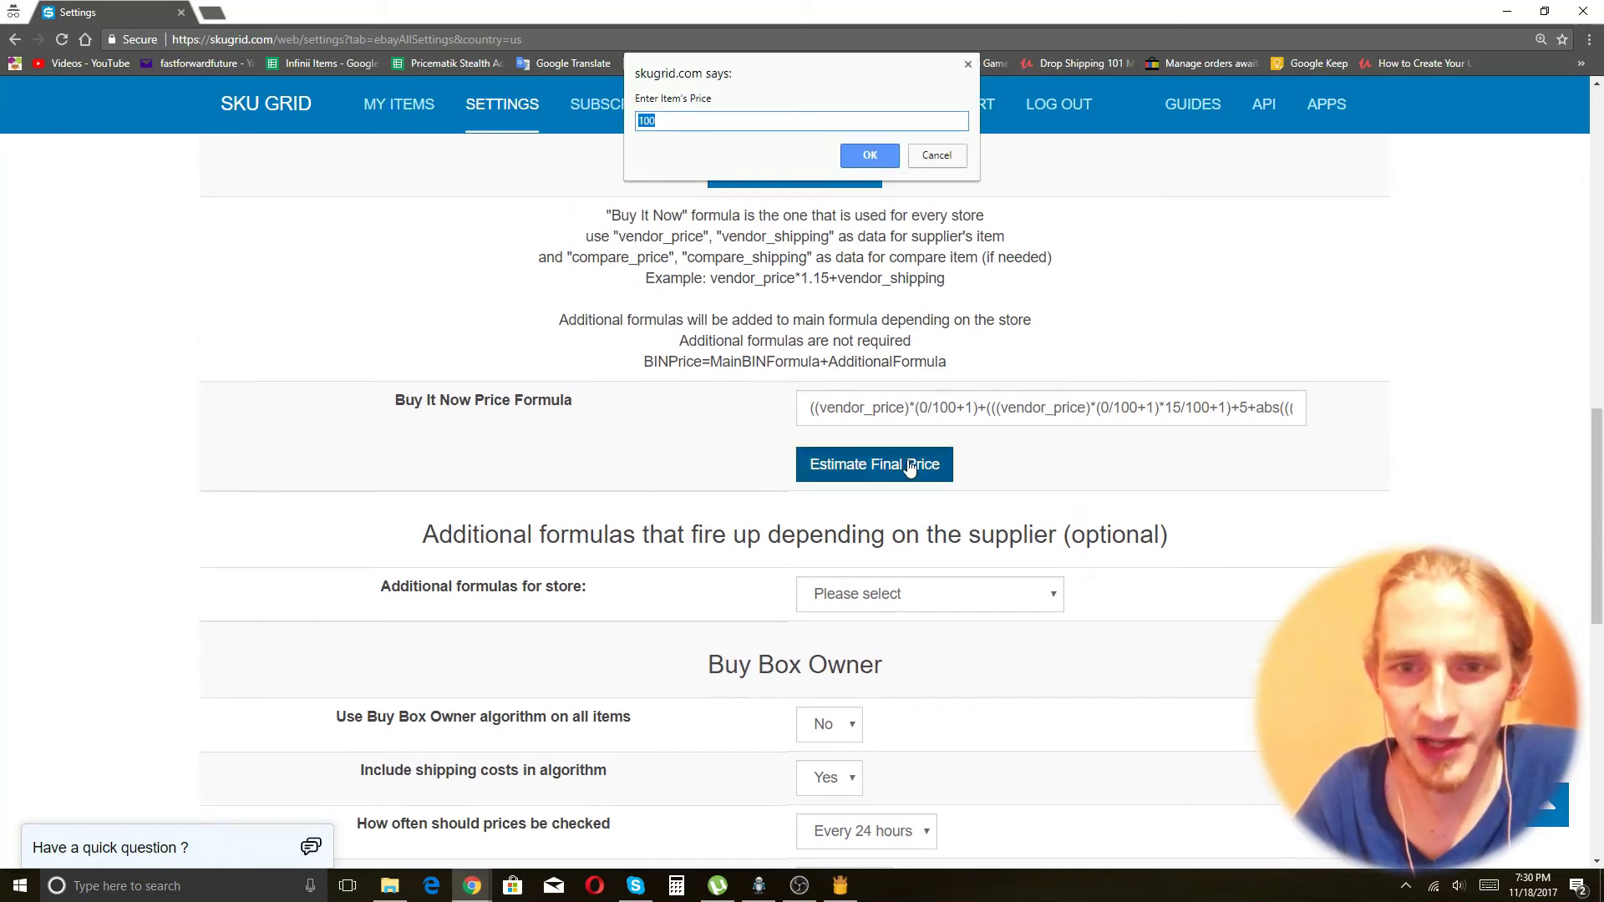
pyautogui.click(880, 157)
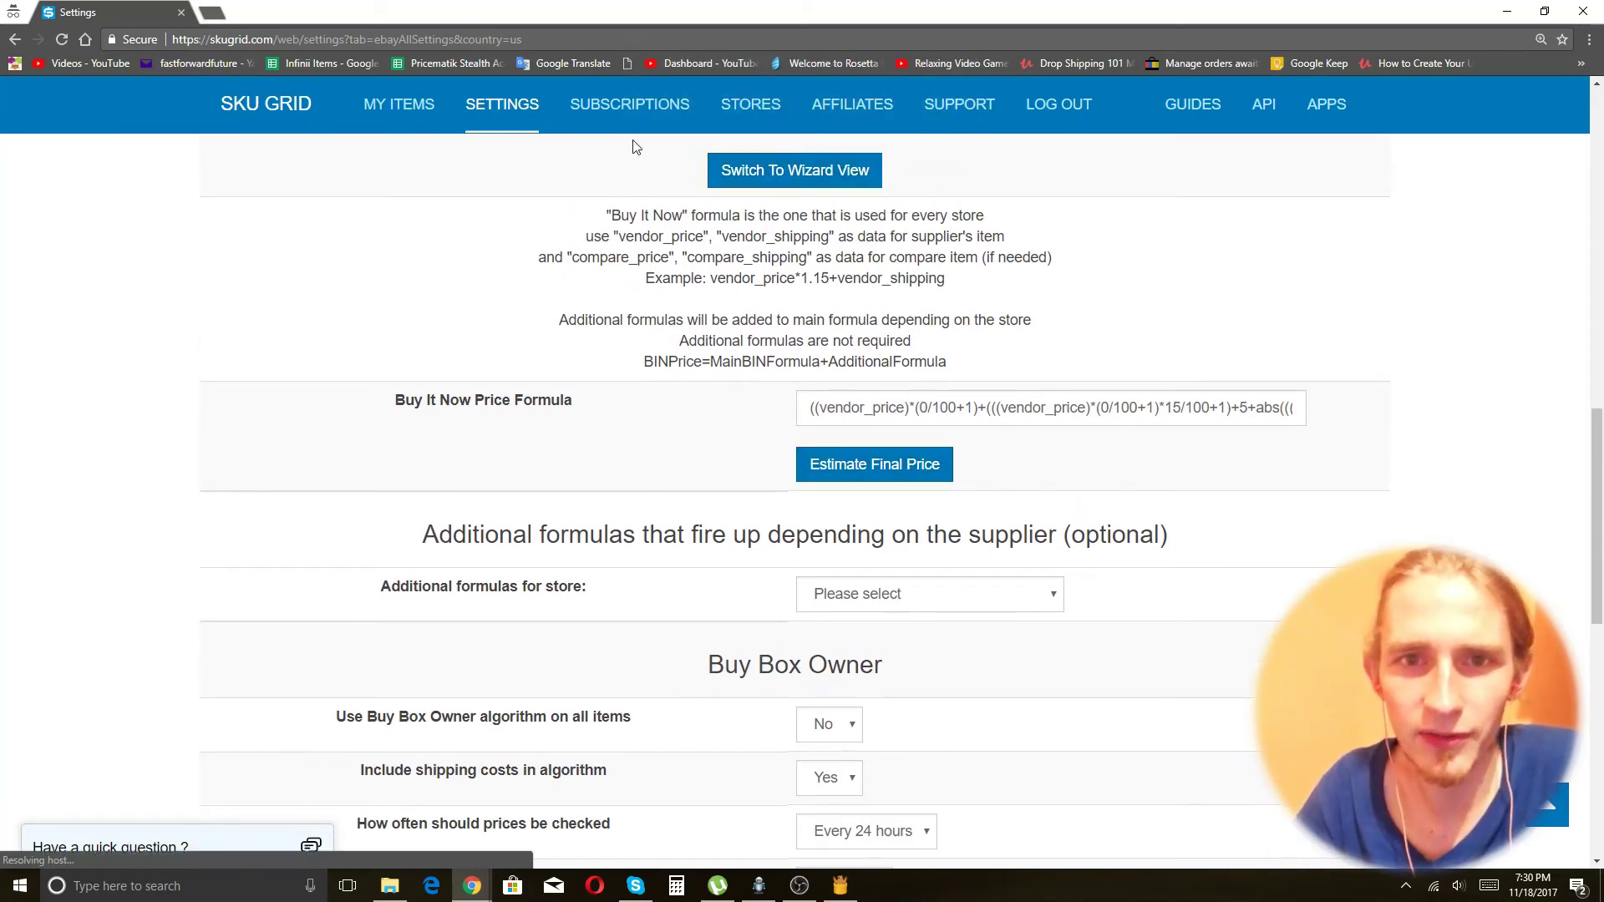
# Open the Formula Wizard for the eBay selling price and dismiss the price estimate
pyautogui.click(805, 180)
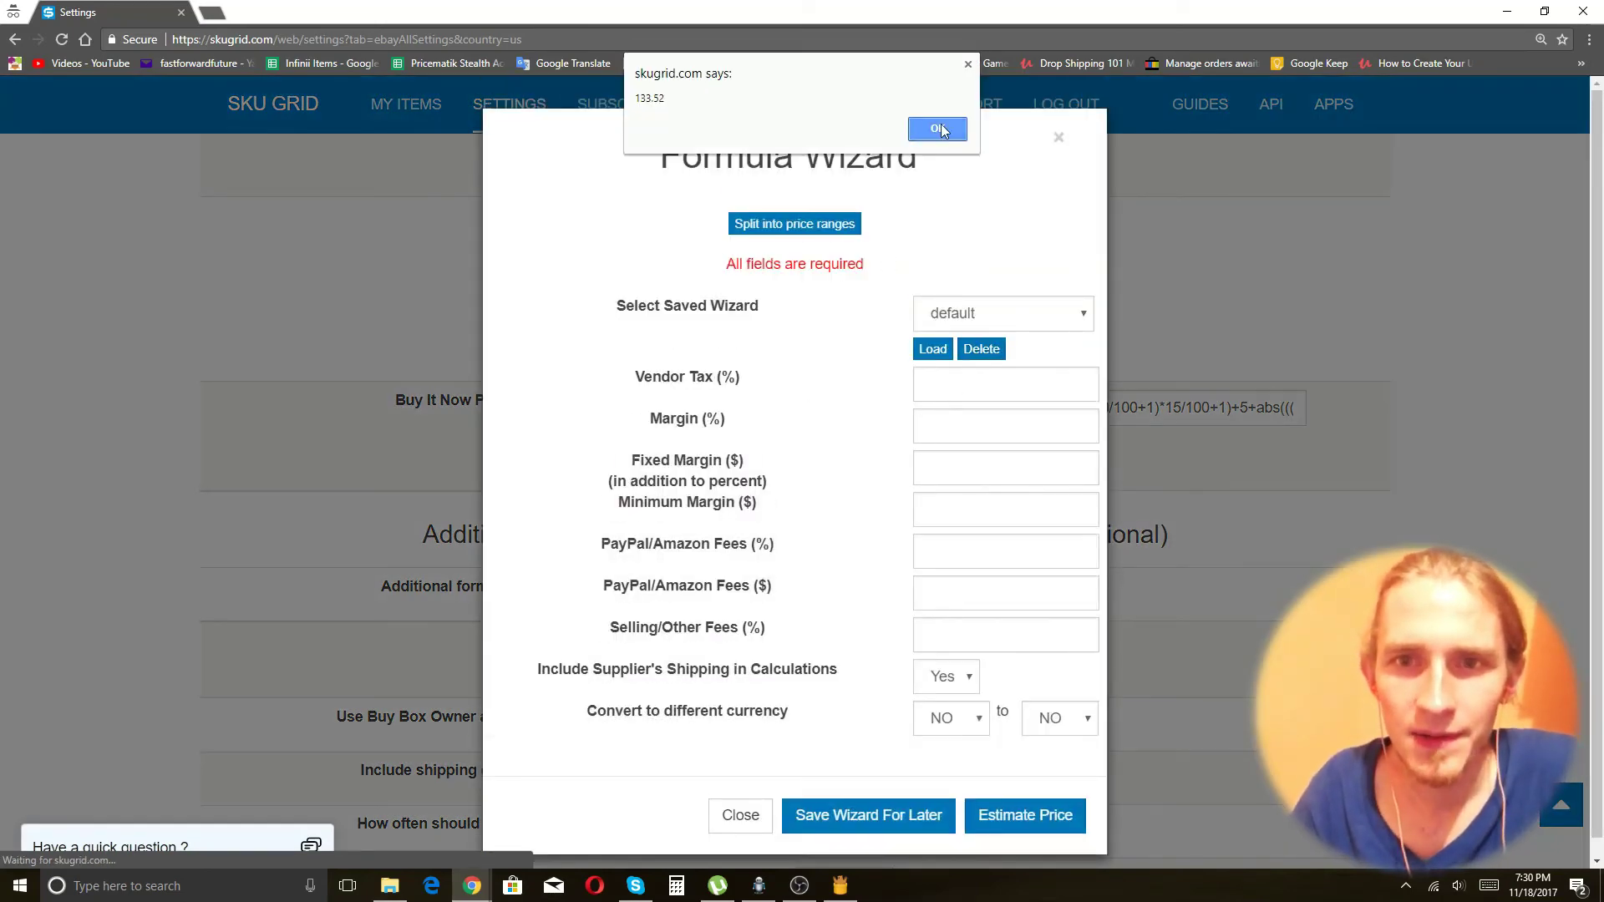
pyautogui.click(967, 65)
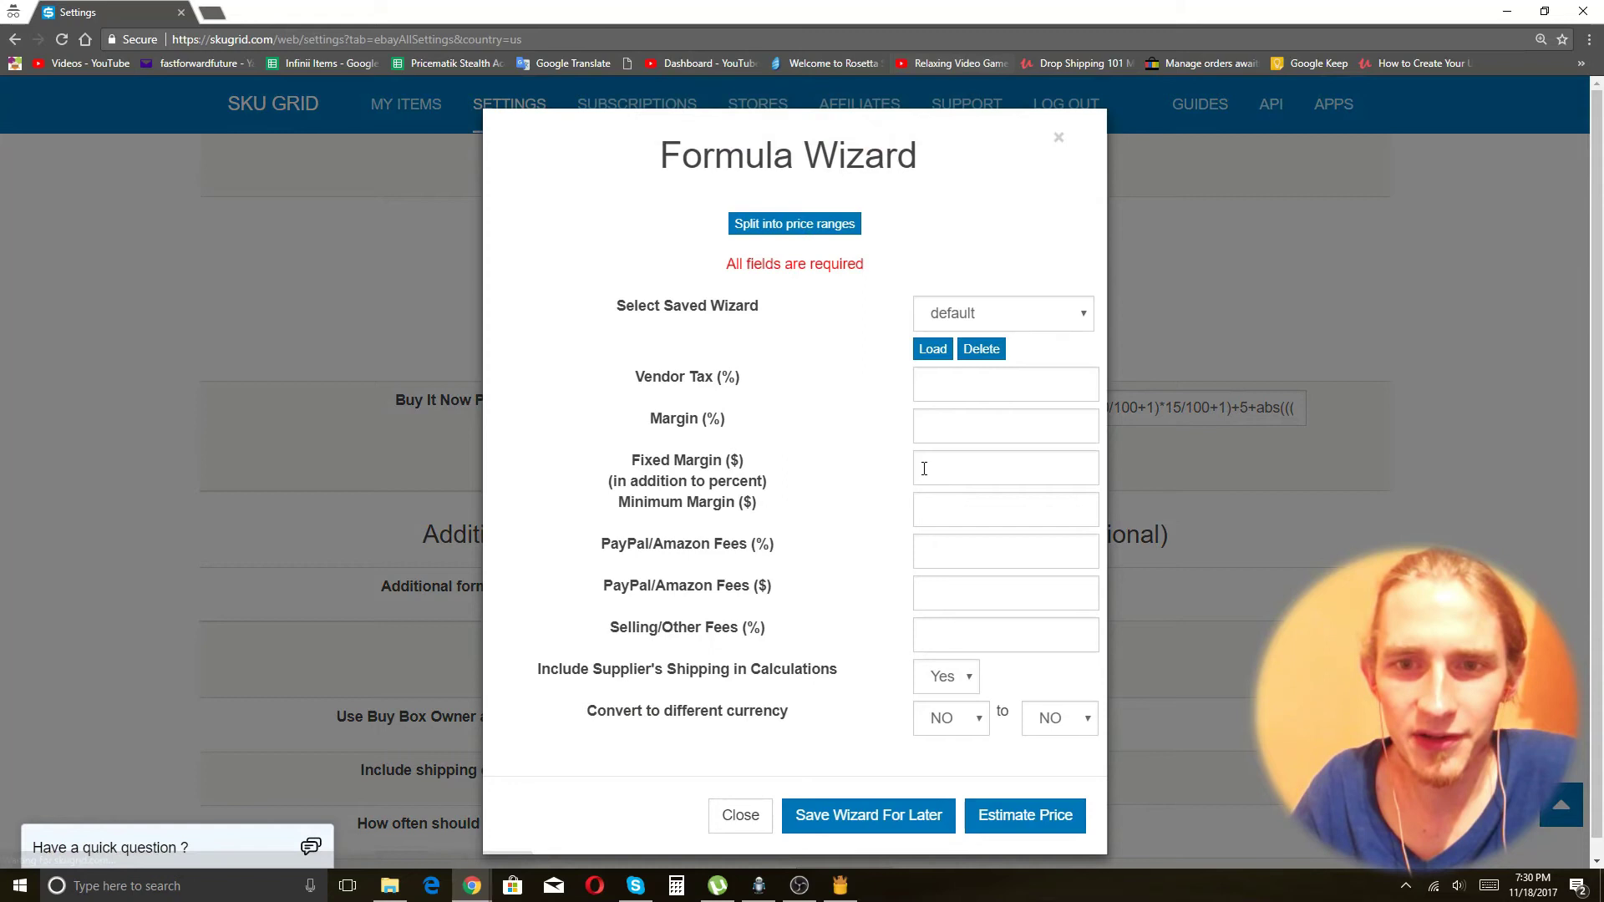
pyautogui.click(959, 399)
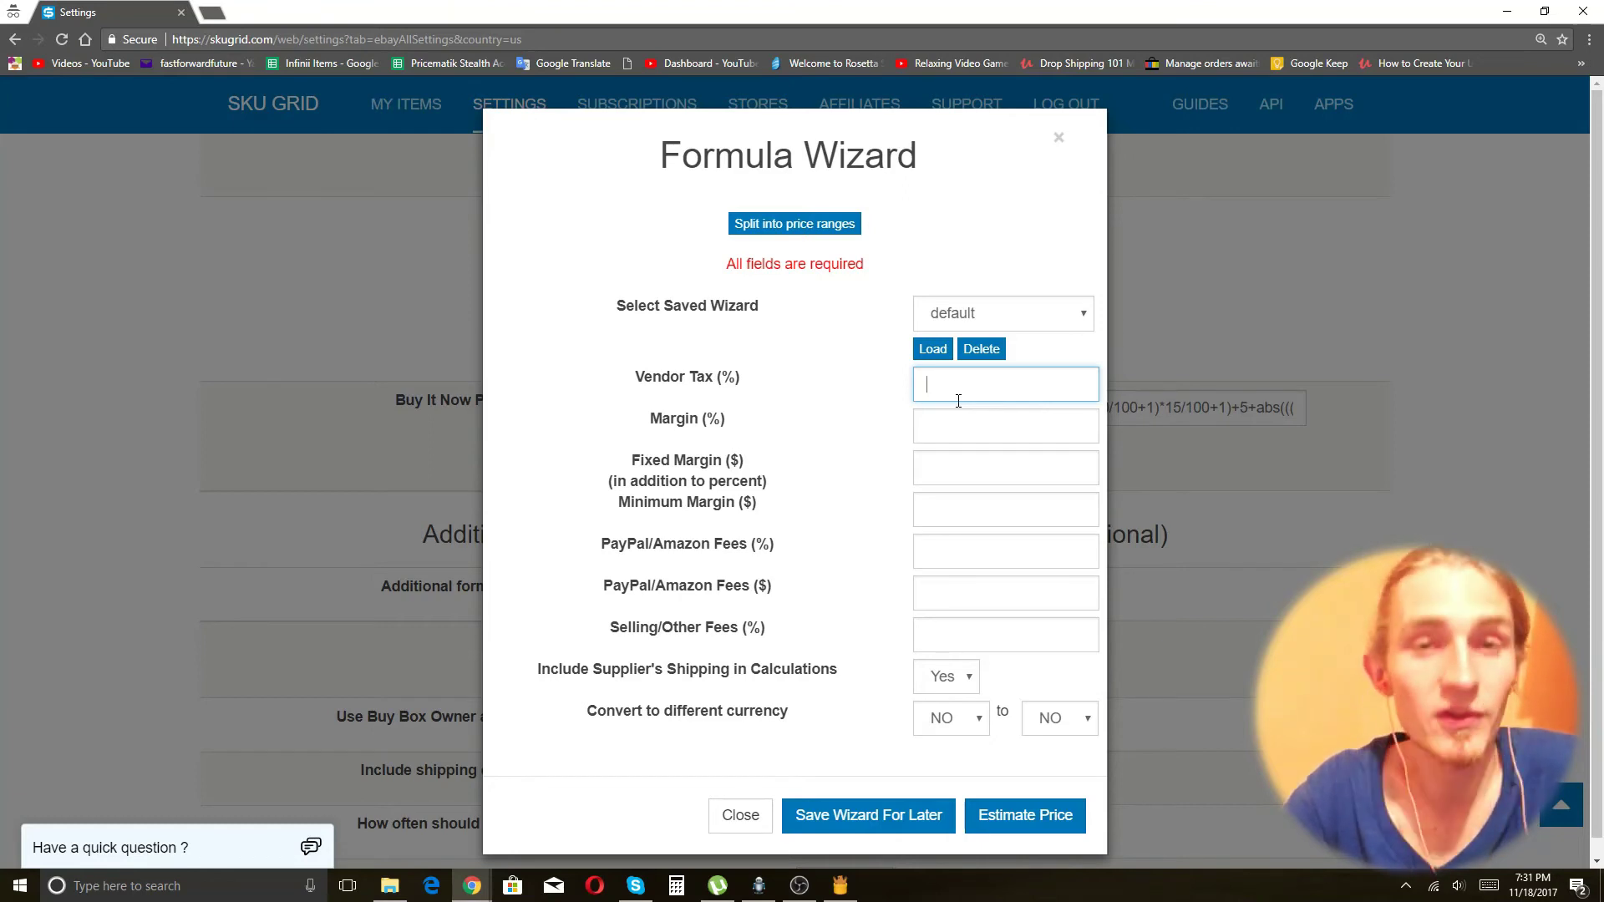
# Switch to Calculator and multiply 16 by 1.4 to work out an example selling price
pyautogui.click(676, 887)
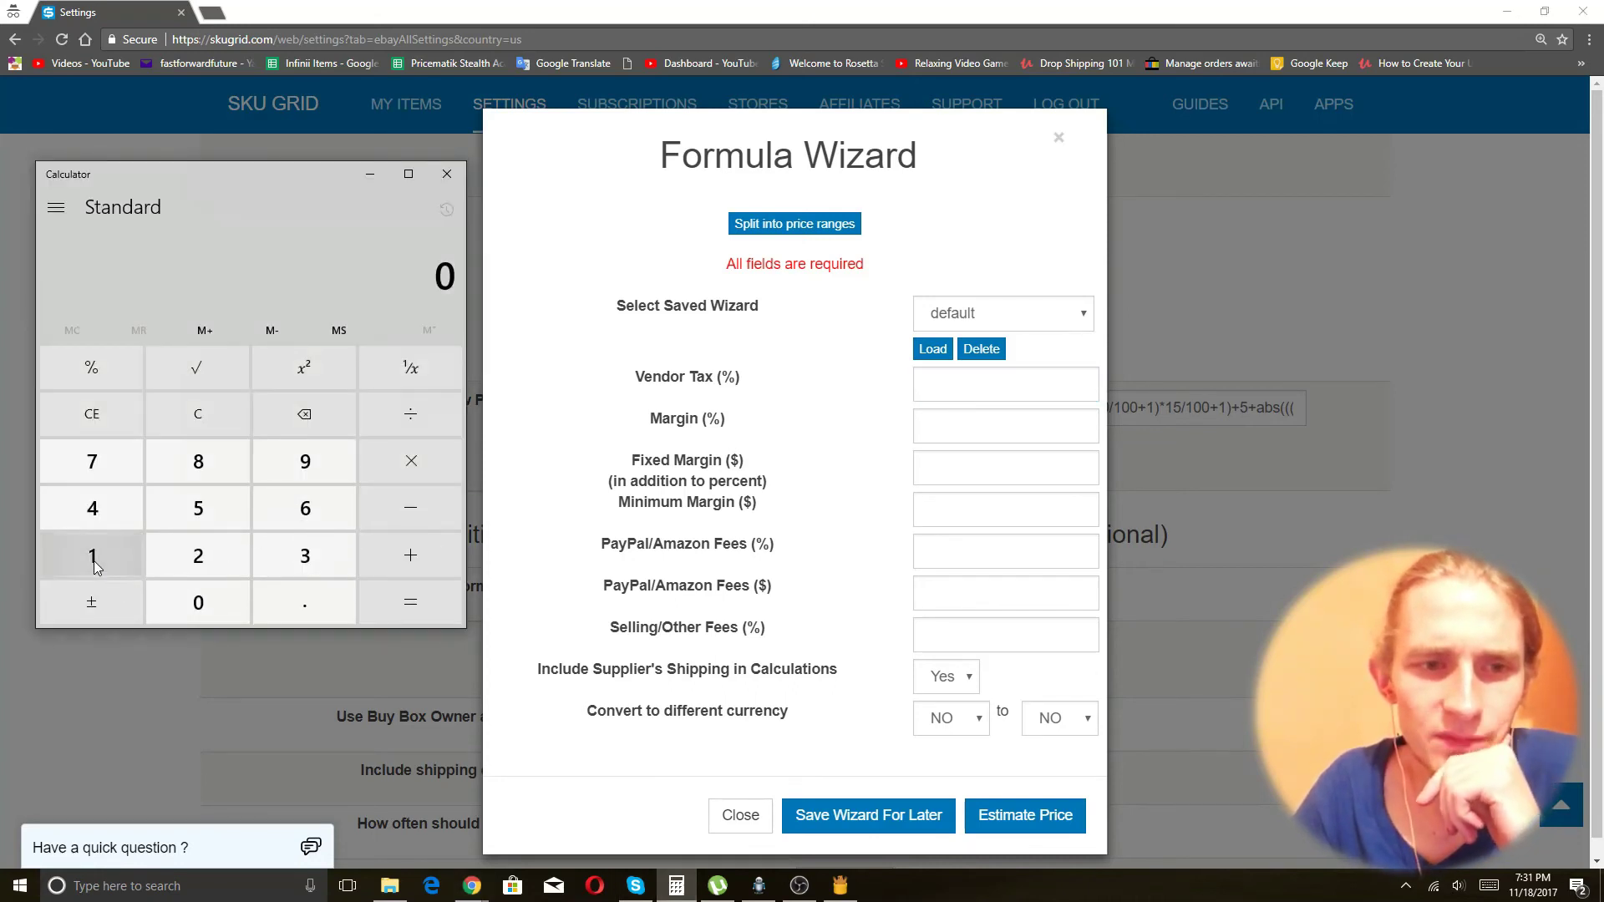
pyautogui.click(93, 564)
pyautogui.click(306, 526)
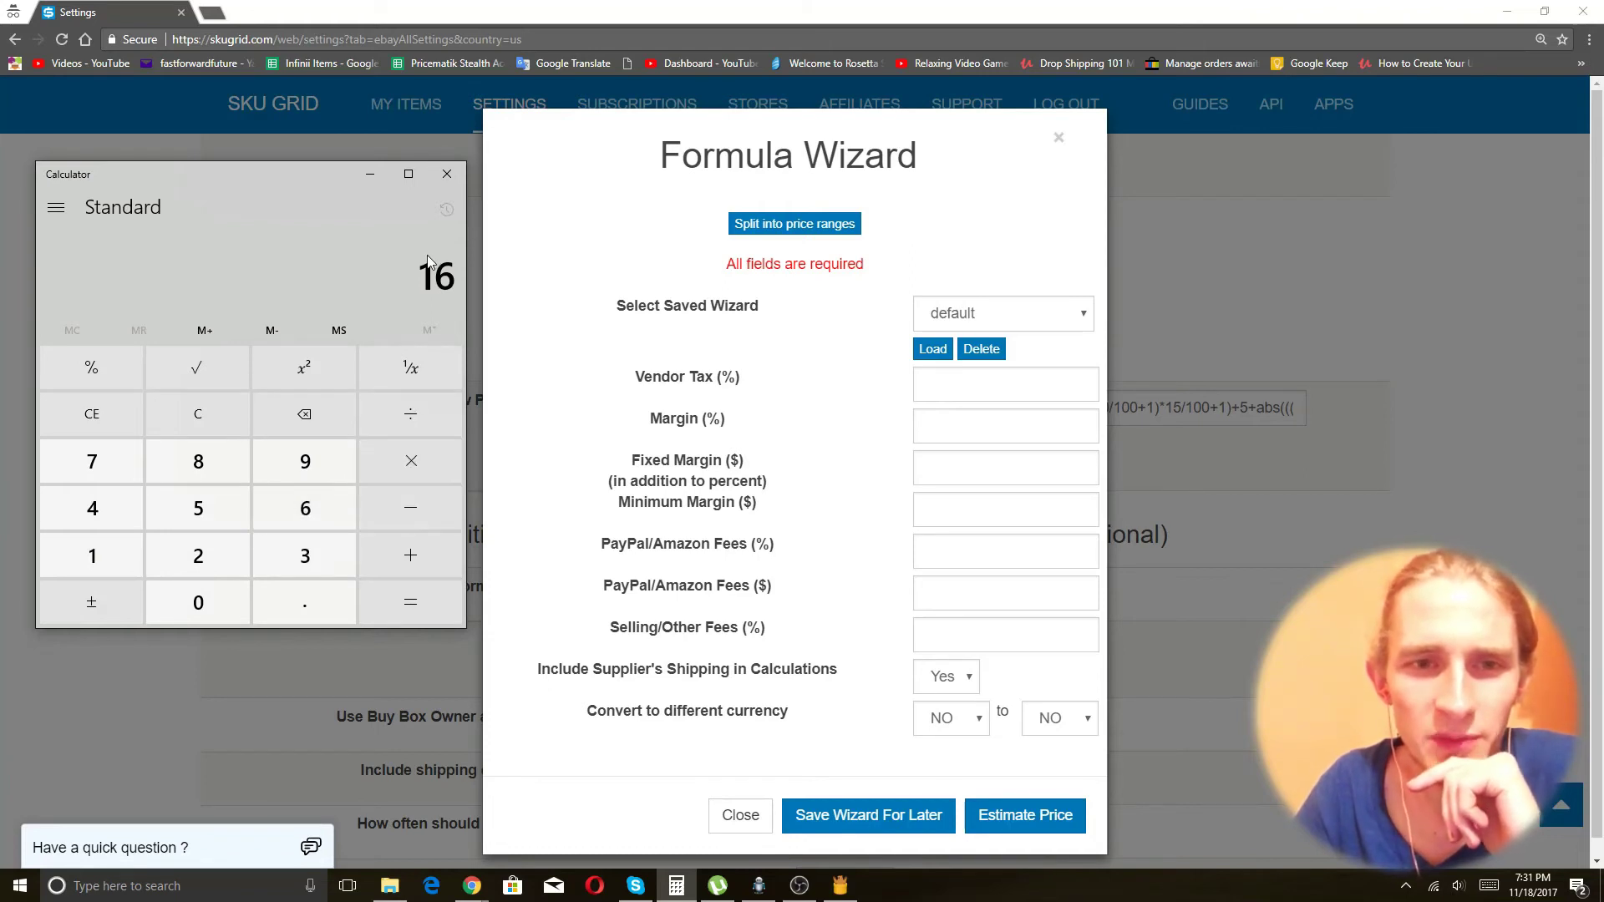
pyautogui.click(416, 464)
pyautogui.click(125, 556)
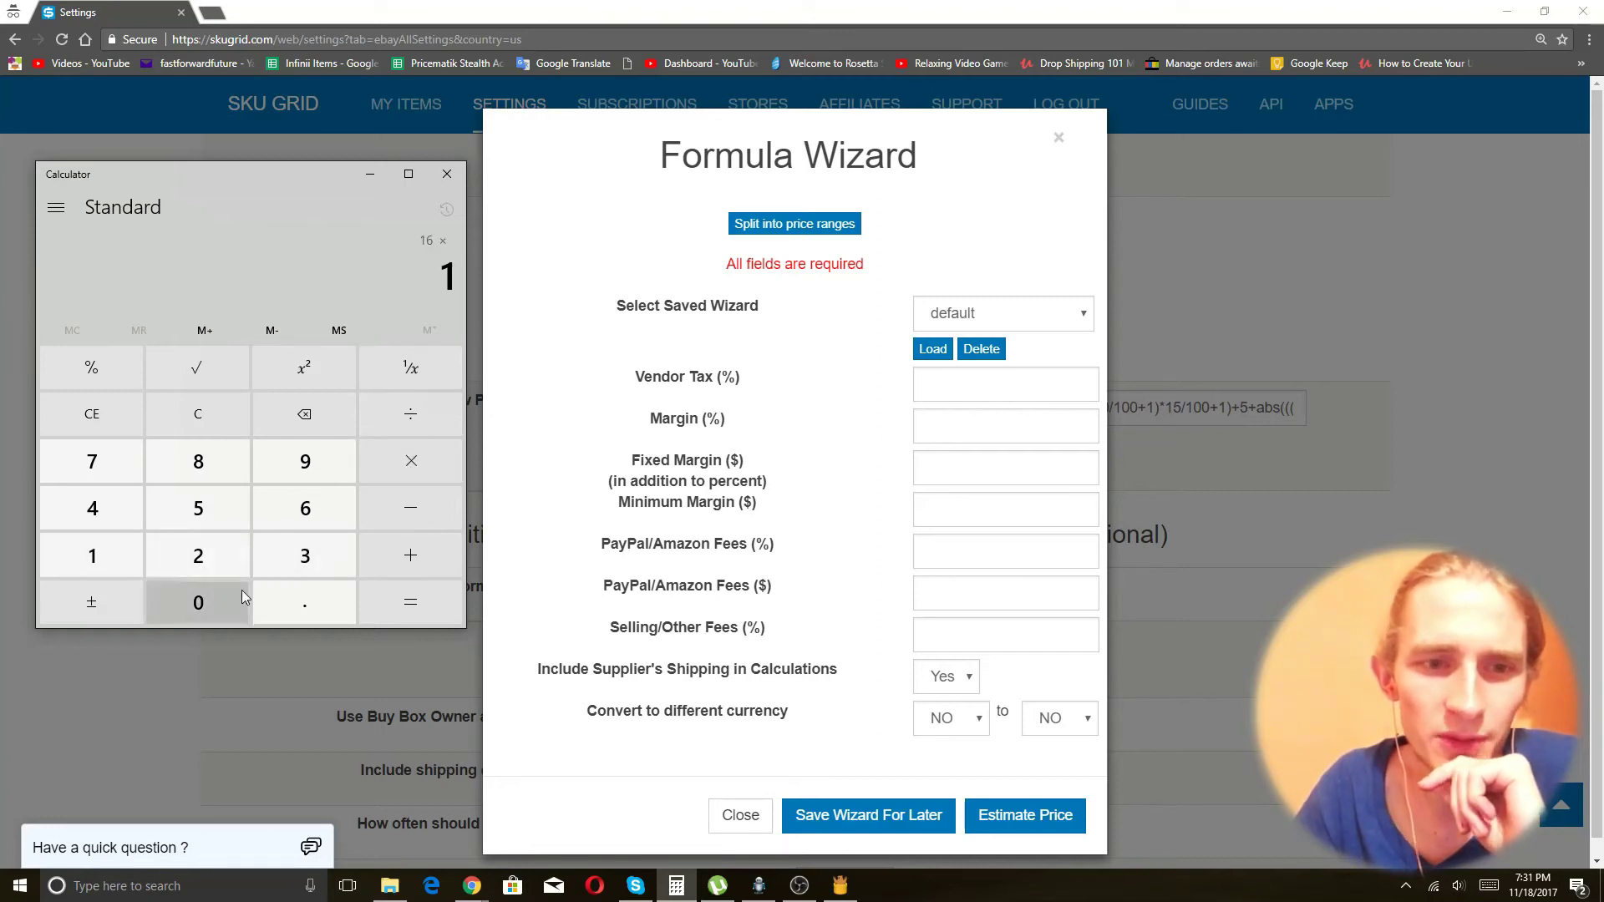
pyautogui.click(304, 601)
pyautogui.click(104, 512)
pyautogui.click(432, 605)
pyautogui.click(434, 390)
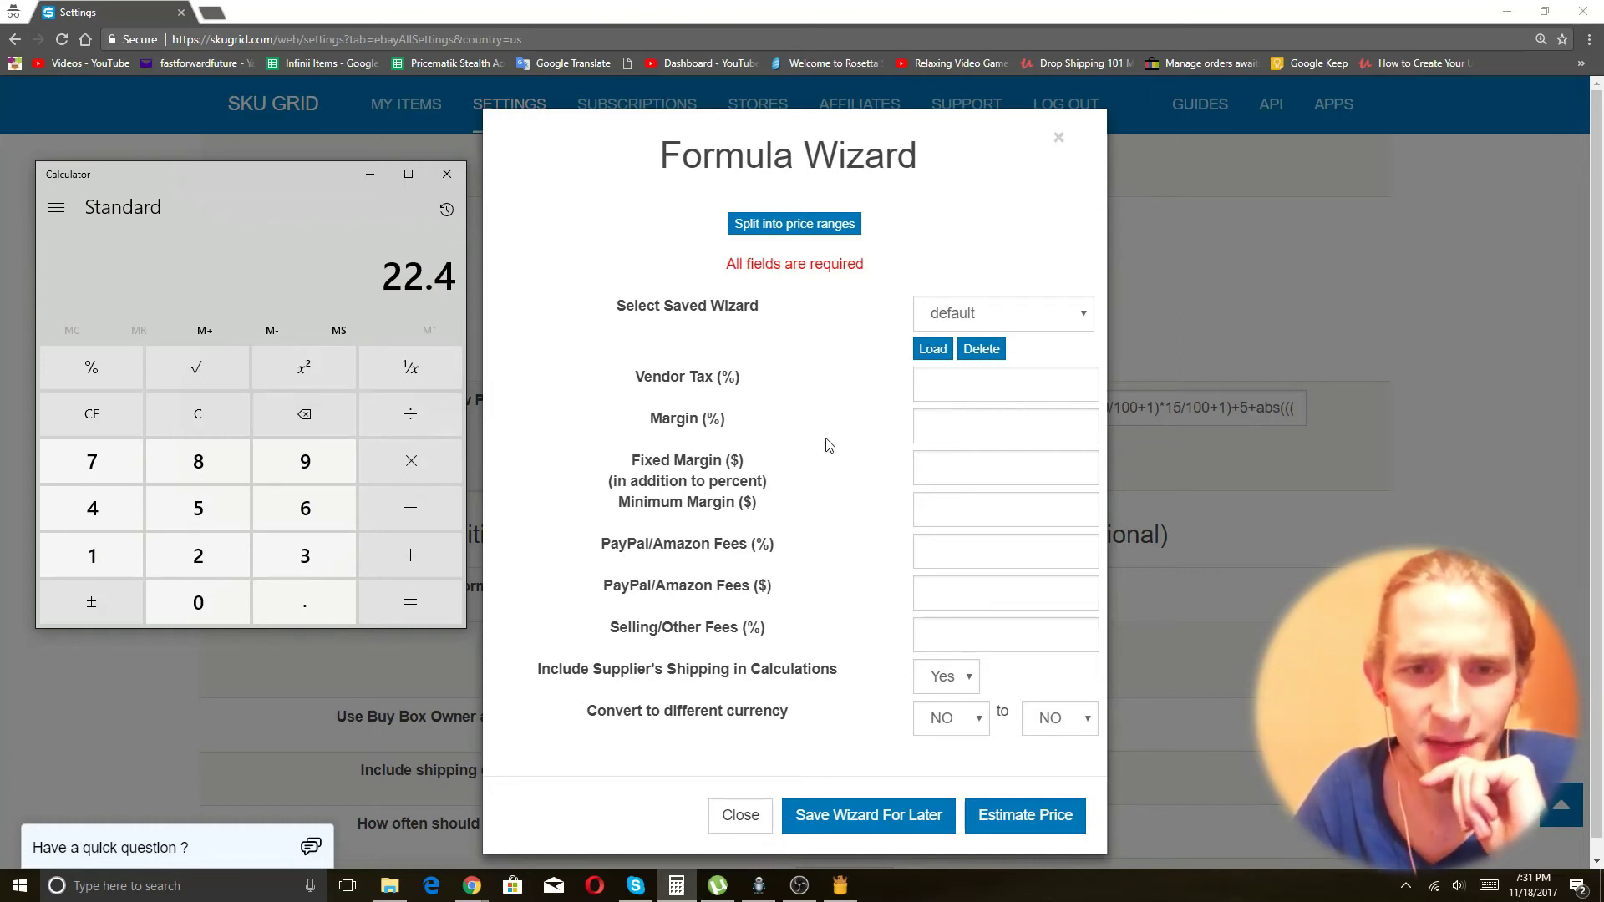
# Return to the Formula Wizard in the browser and set the margin to 40 percent
pyautogui.click(995, 426)
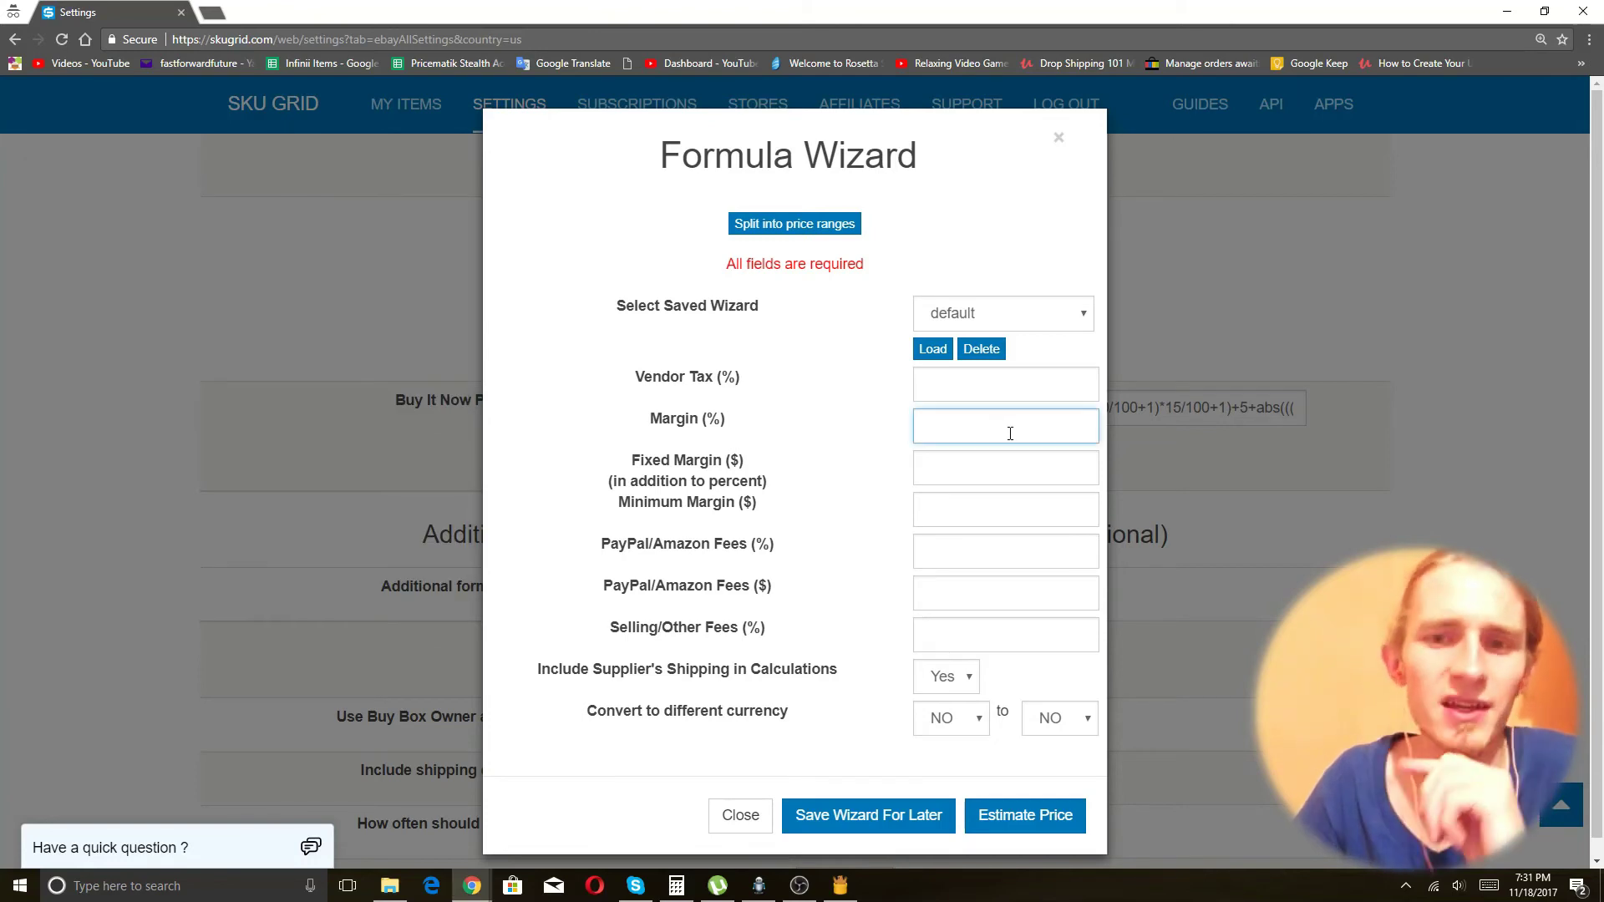
pyautogui.write('1.4')
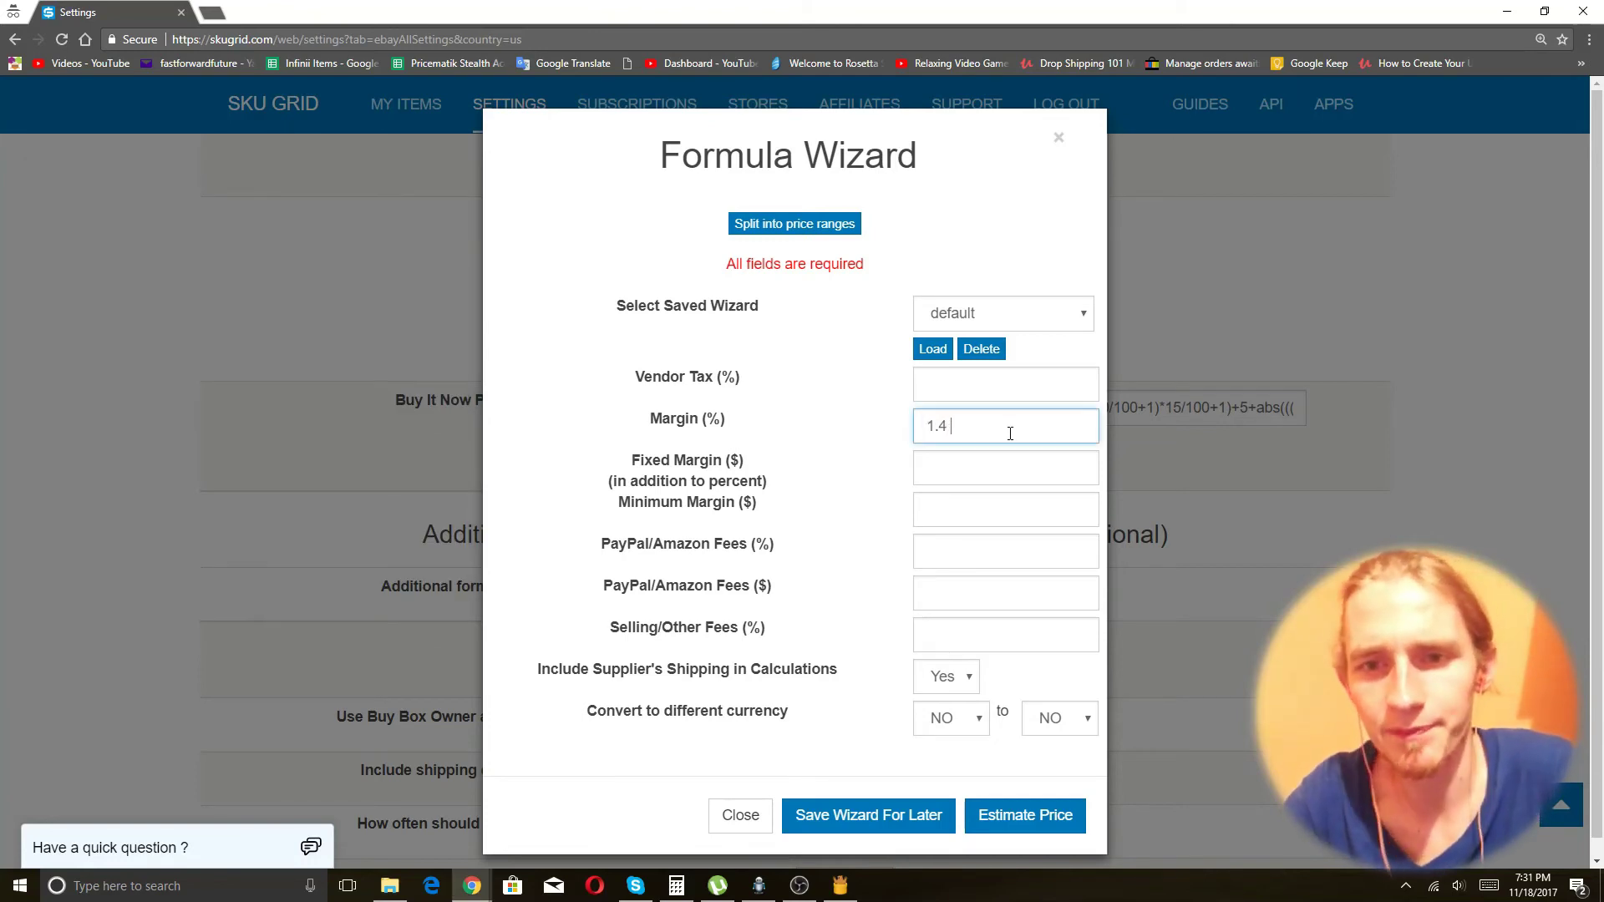
pyautogui.press('BackSpace')
pyautogui.press('BackSpace')
pyautogui.press('BackSpace')
pyautogui.write('40')
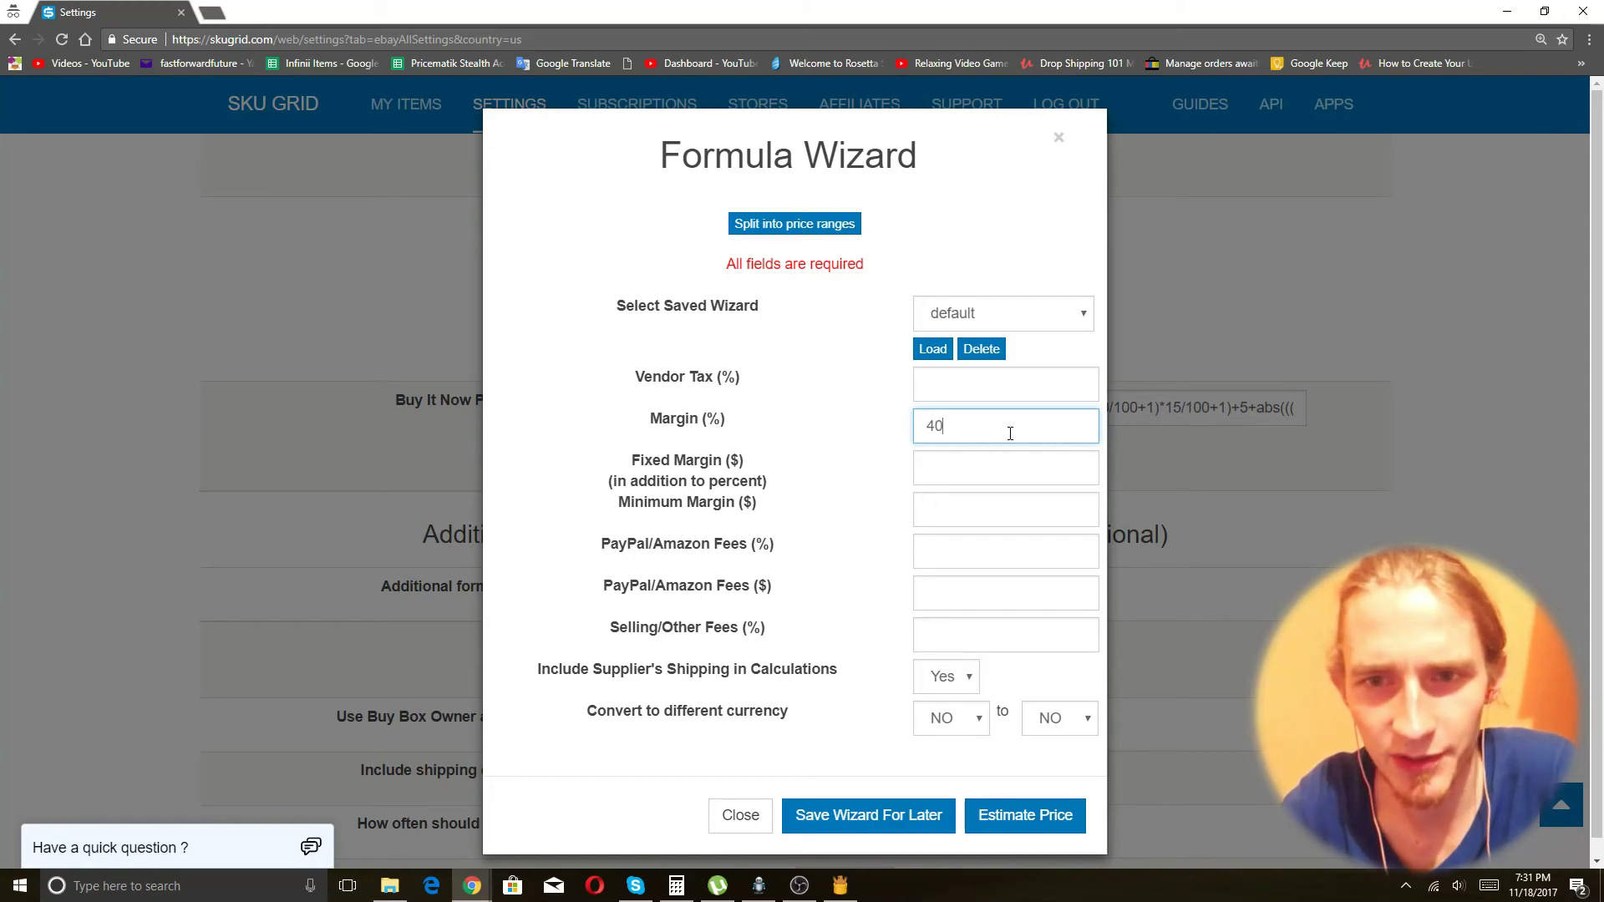
# Set vendor tax, fixed margin, minimum margin, both PayPal/Amazon fees and selling/other fees to 0
pyautogui.click(963, 378)
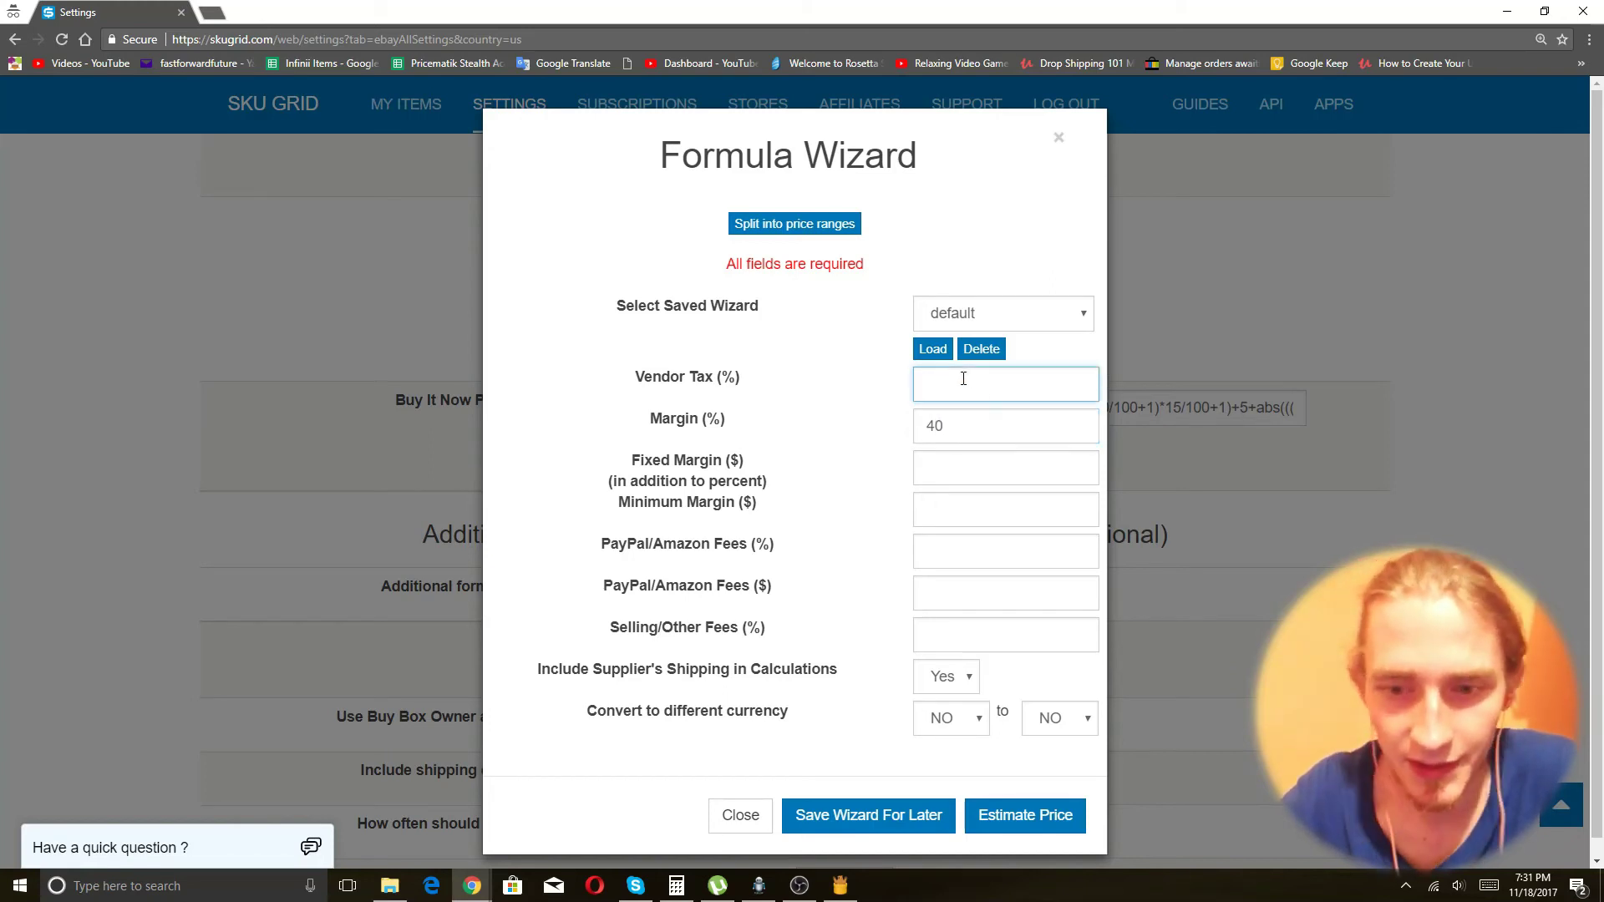
pyautogui.write('0')
pyautogui.click(941, 473)
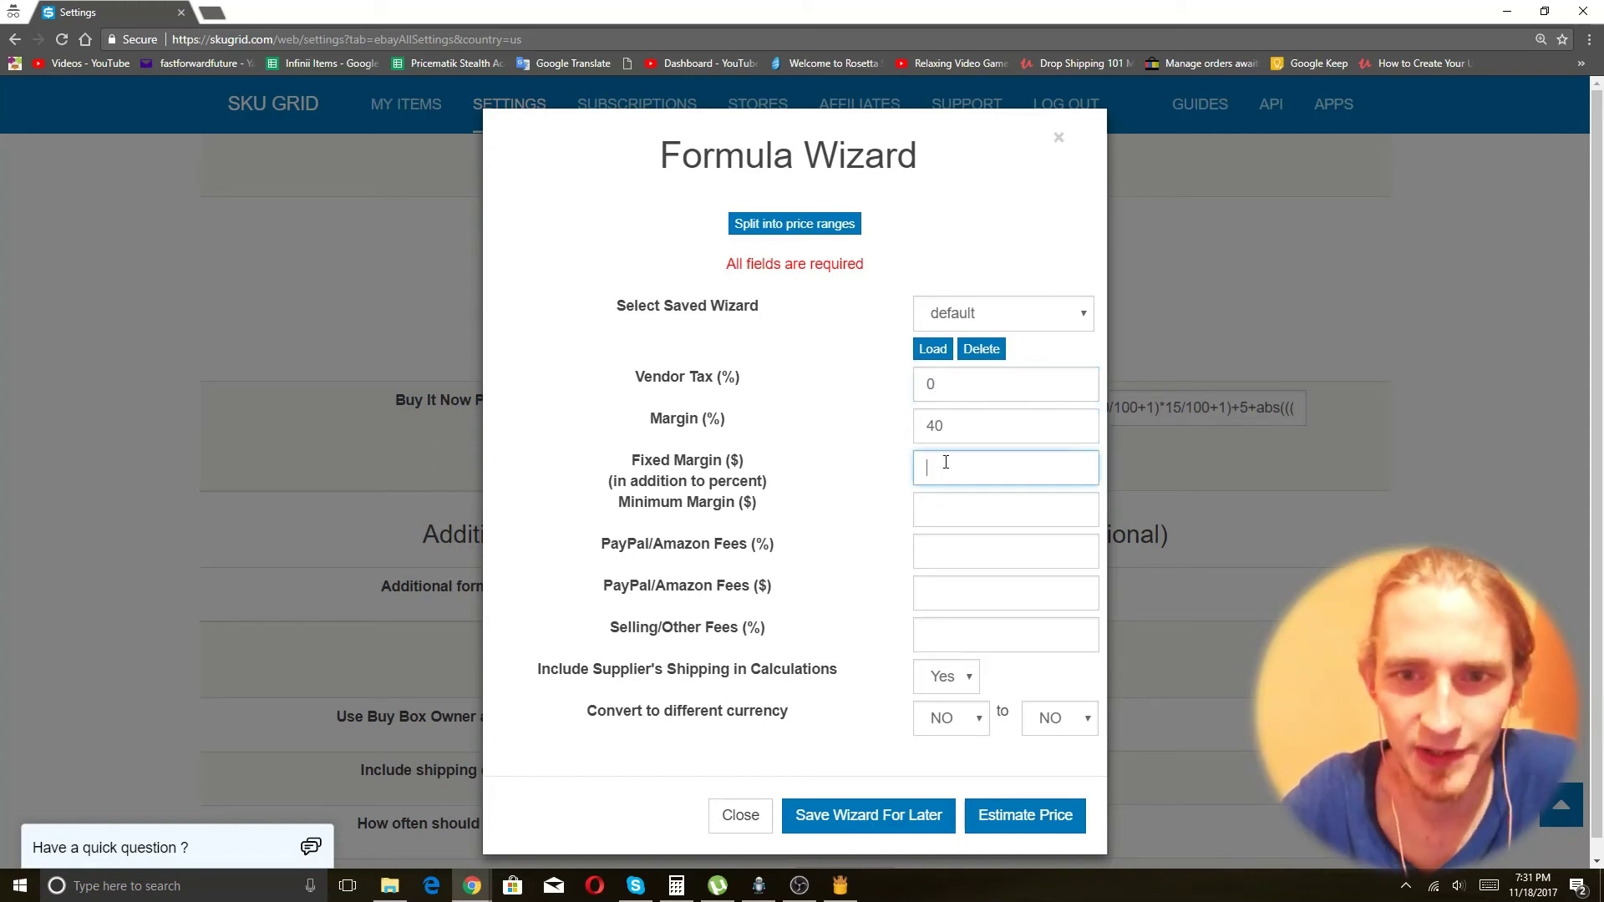
pyautogui.write('0')
pyautogui.press('Tab')
pyautogui.write('0')
pyautogui.press('Tab')
pyautogui.write('0')
pyautogui.press('Tab')
pyautogui.write('0')
pyautogui.press('Tab')
pyautogui.write('0')
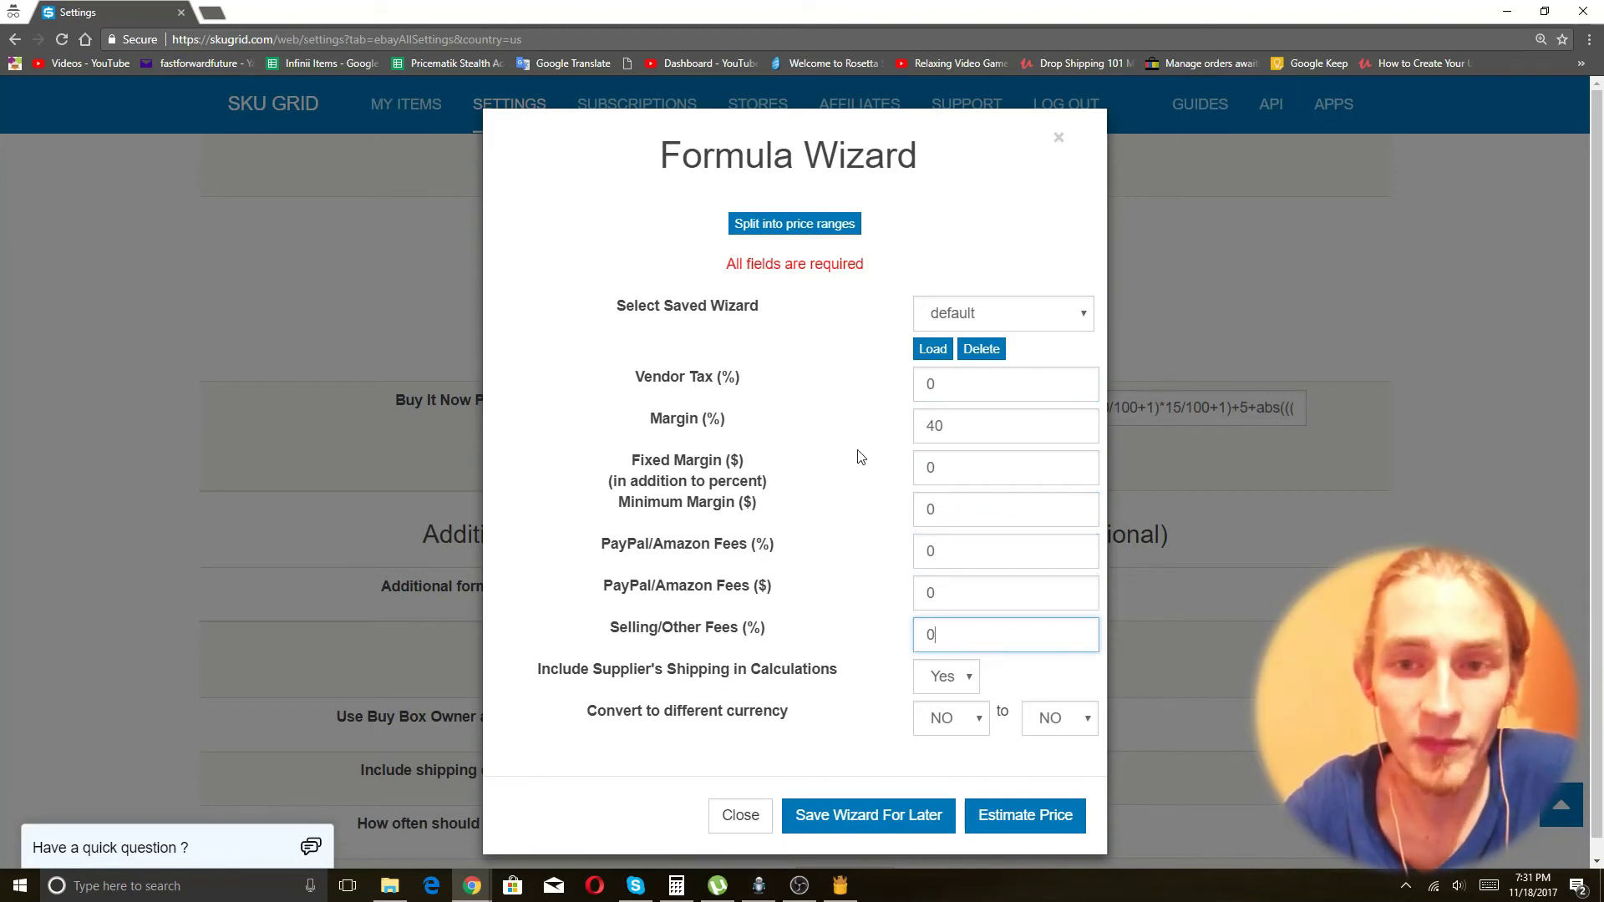
pyautogui.click(1006, 382)
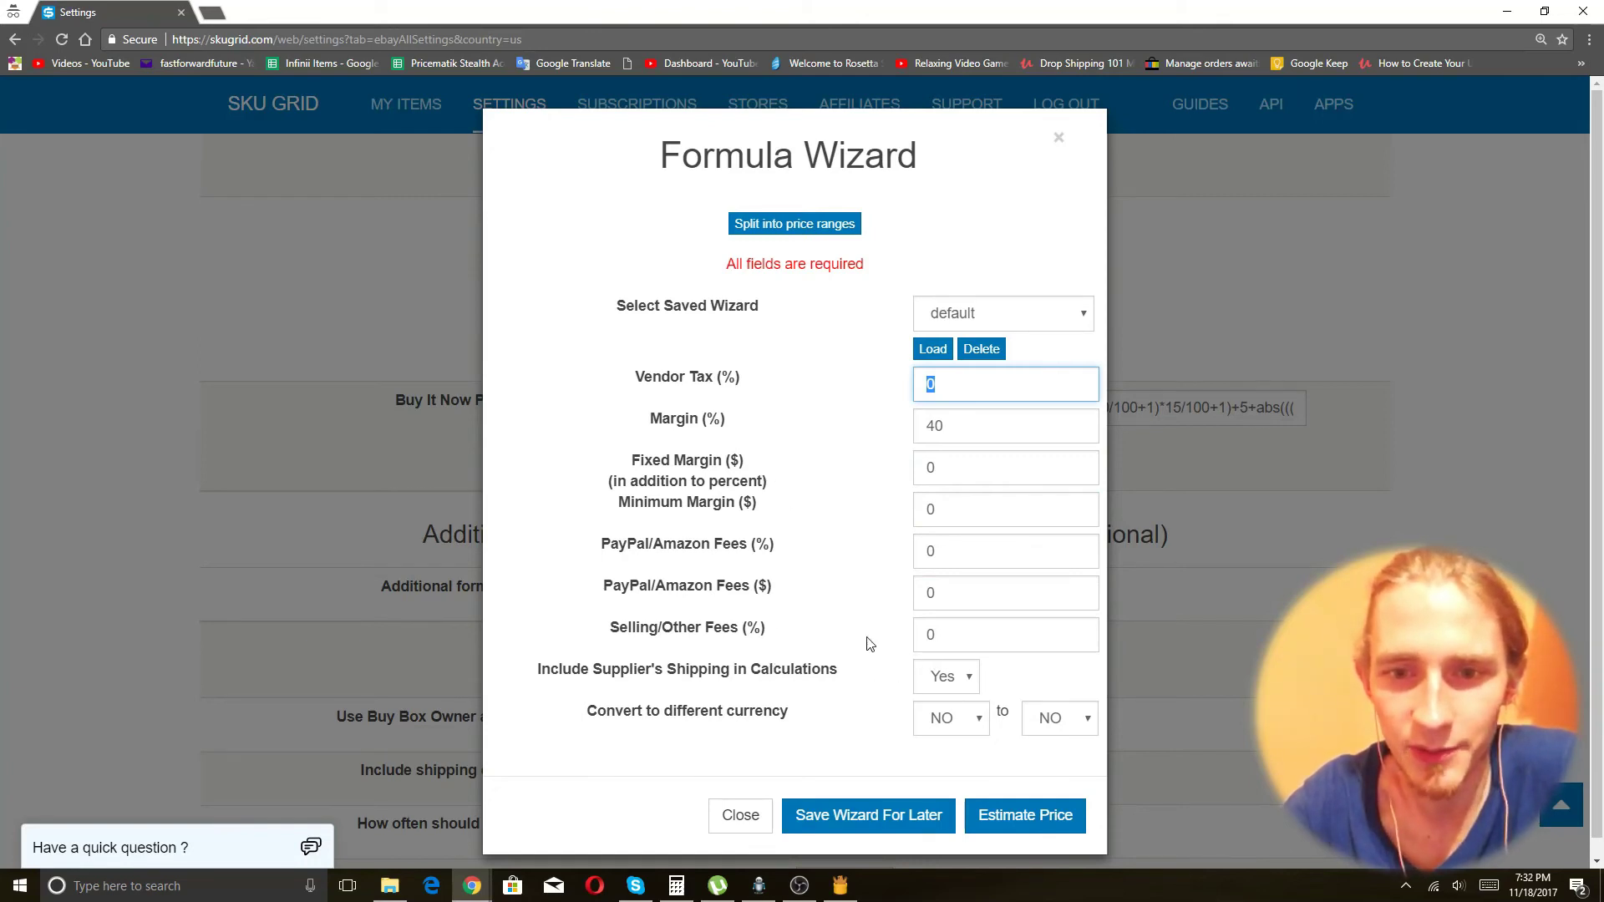
# Save the pricing wizard under the name "Default Pricematik" and close the Formula Wizard
pyautogui.click(832, 817)
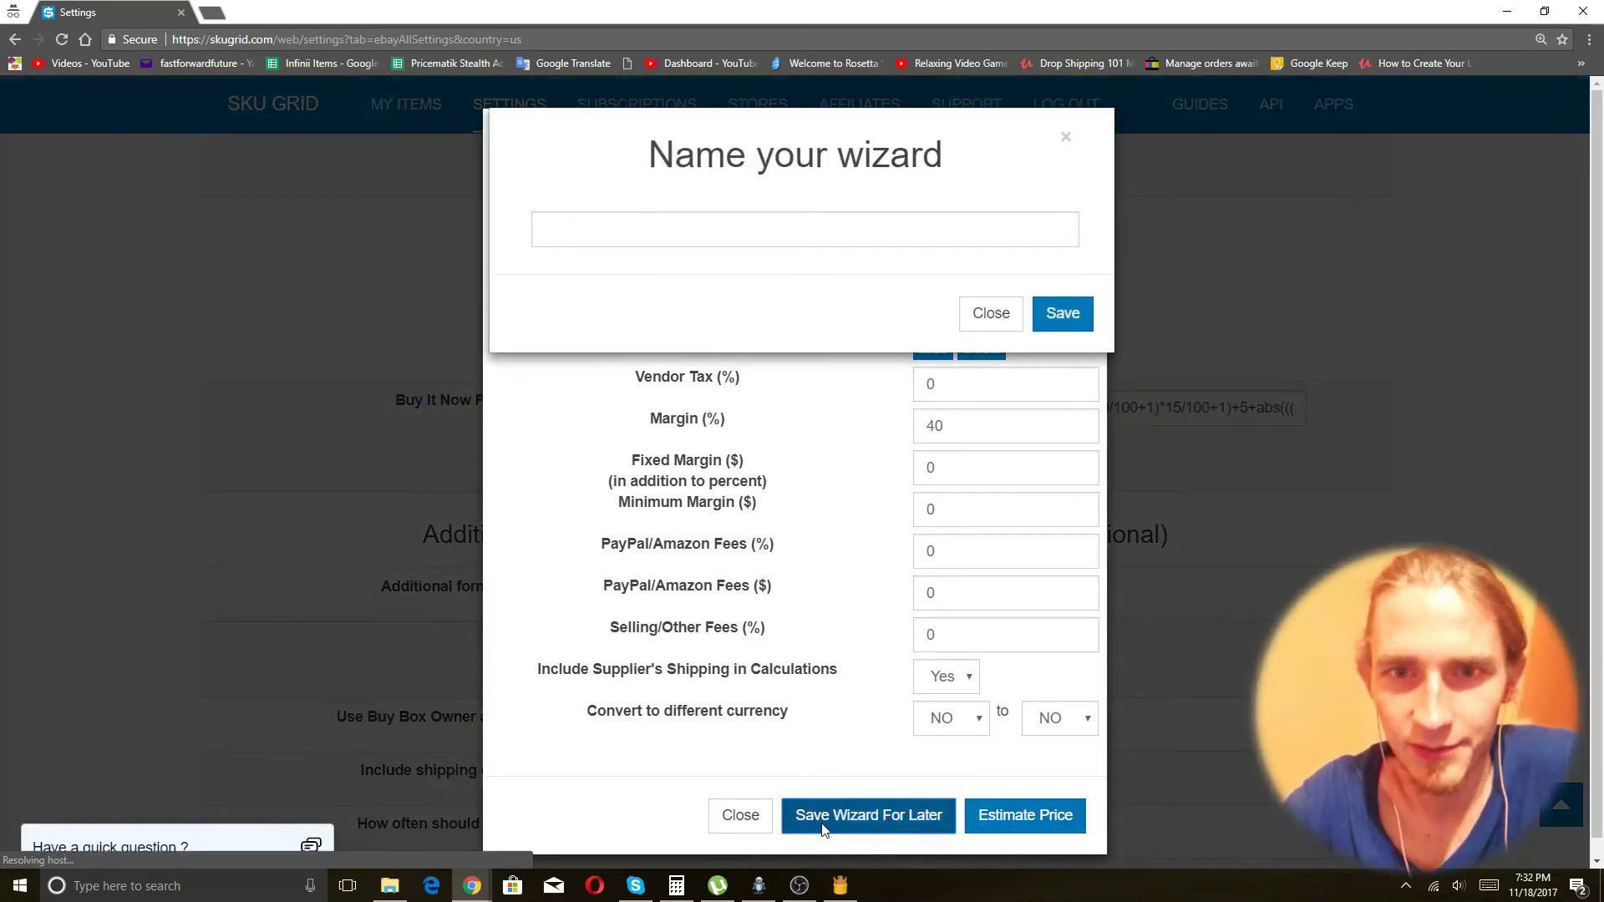
pyautogui.click(749, 238)
pyautogui.write('De')
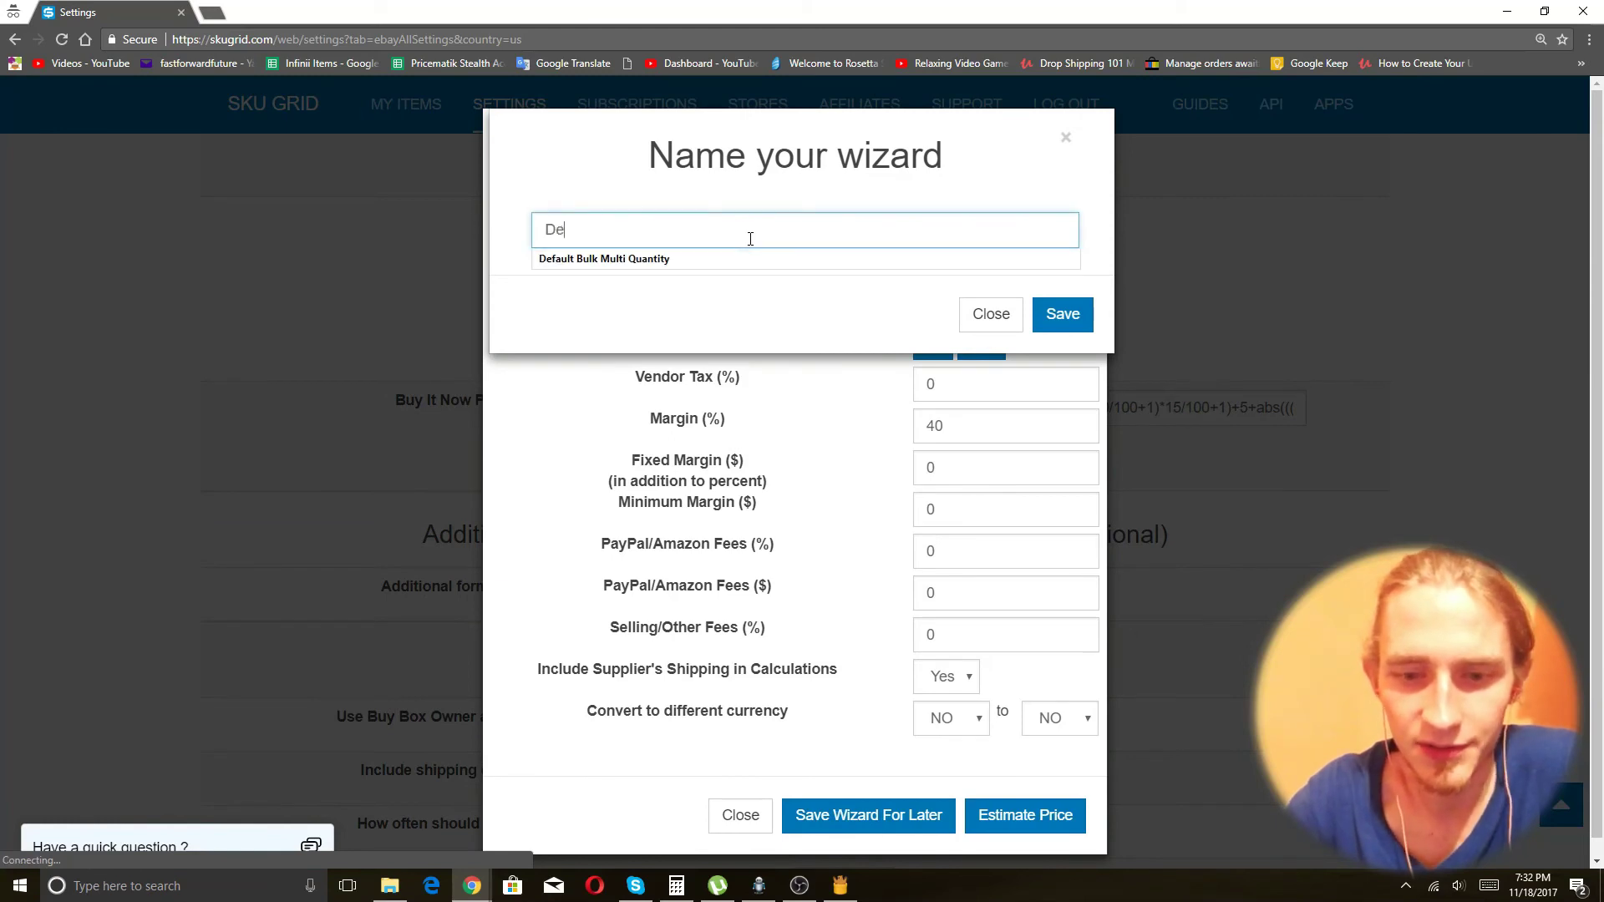
pyautogui.write('fault Pricematik')
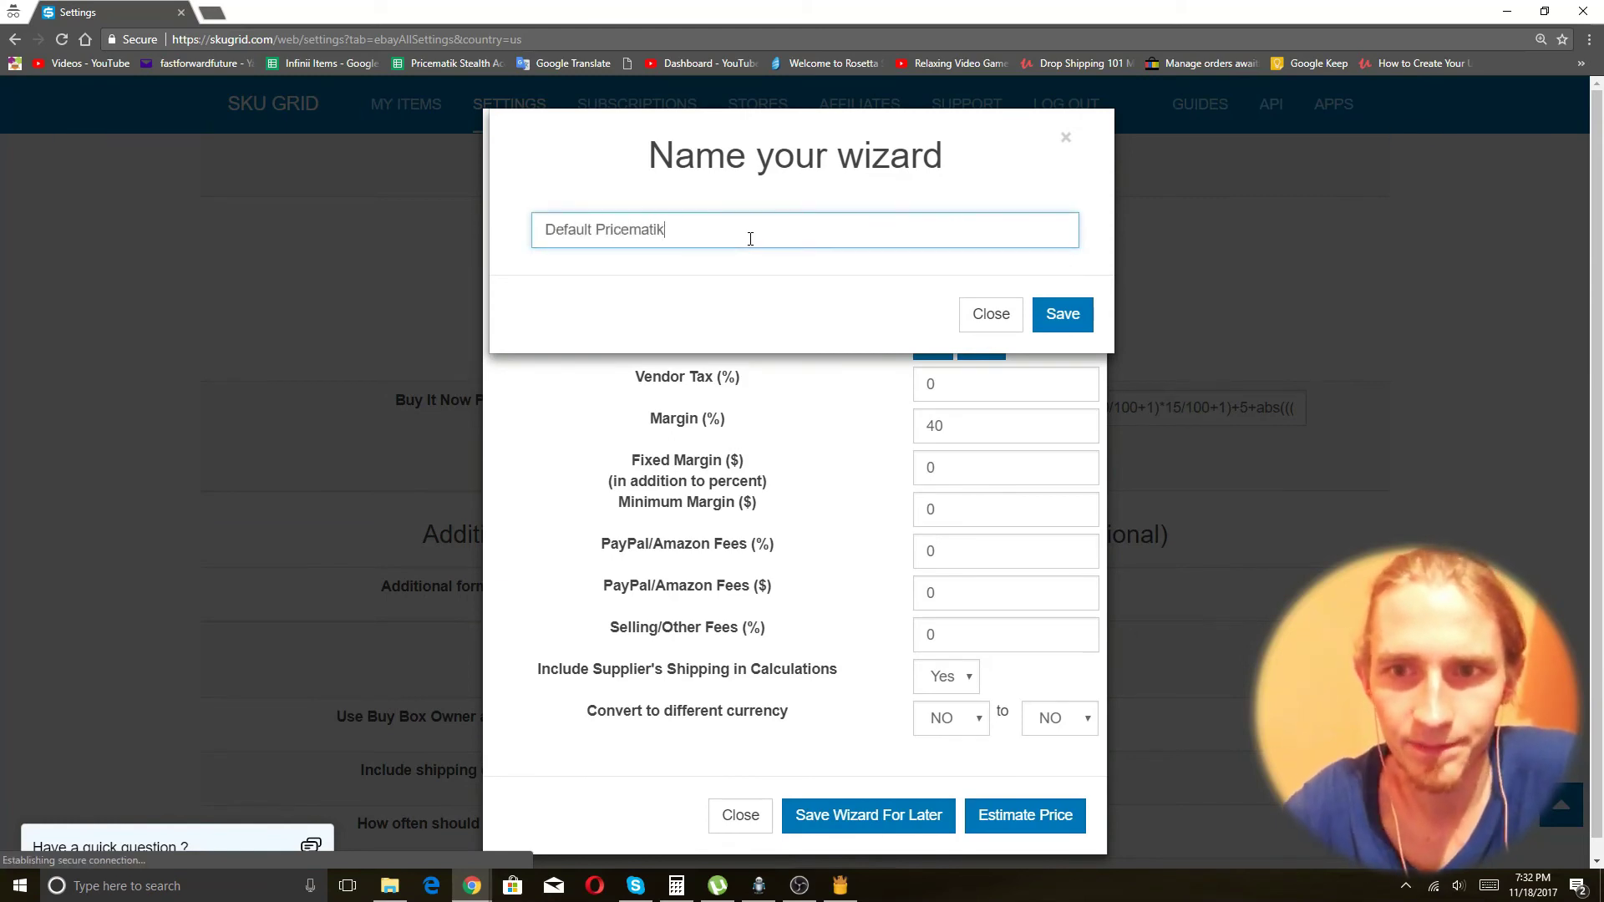
pyautogui.click(1059, 314)
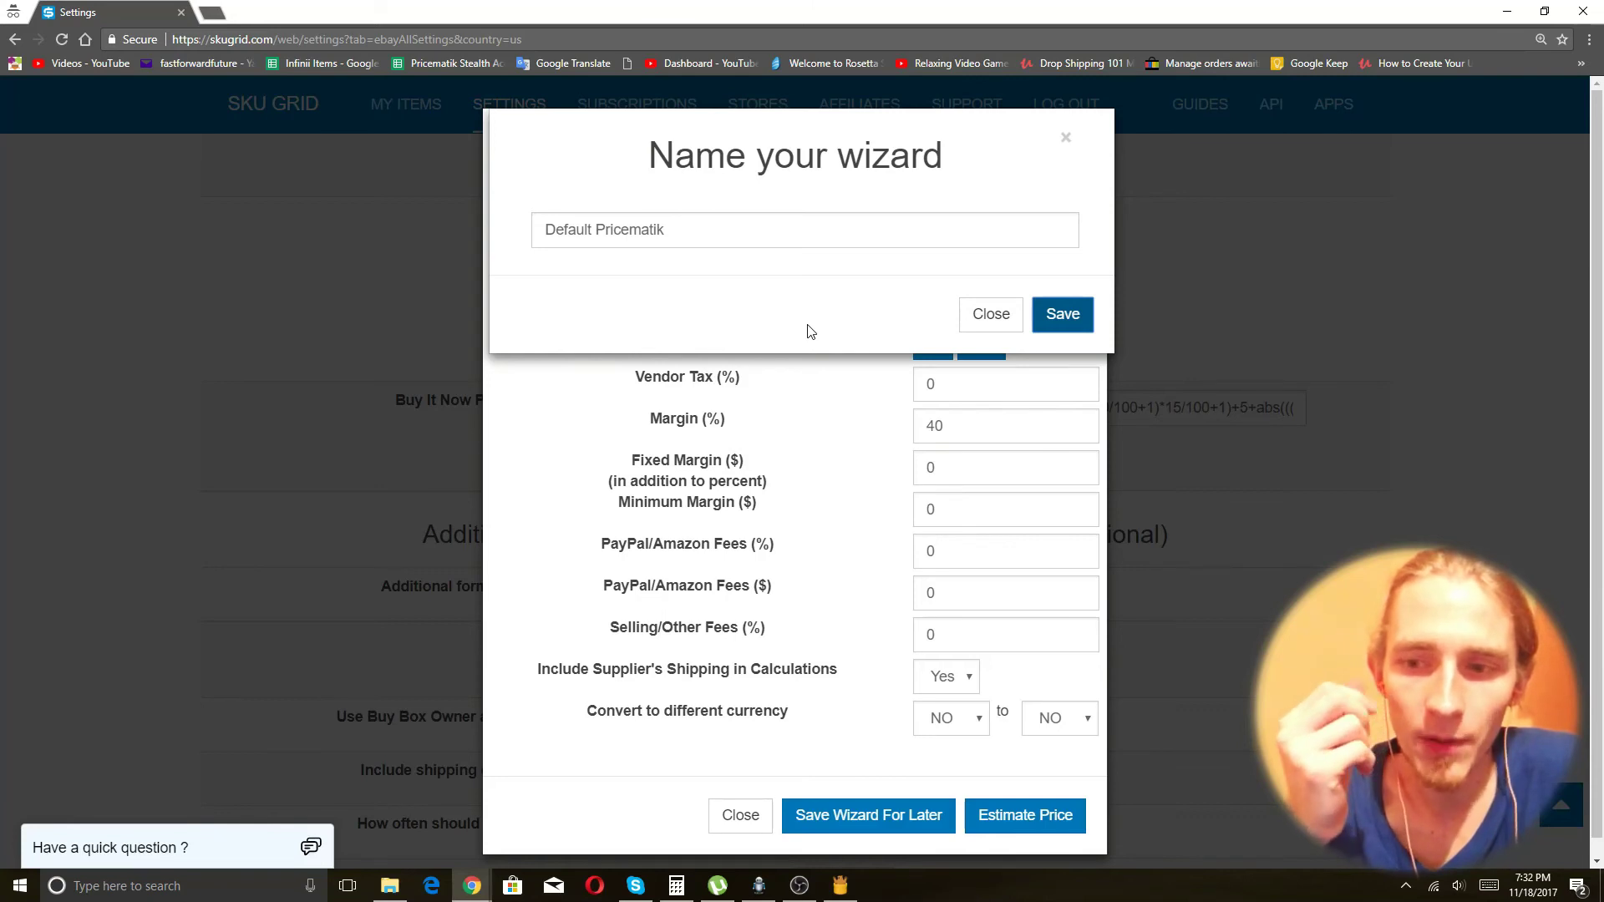
pyautogui.press('Escape')
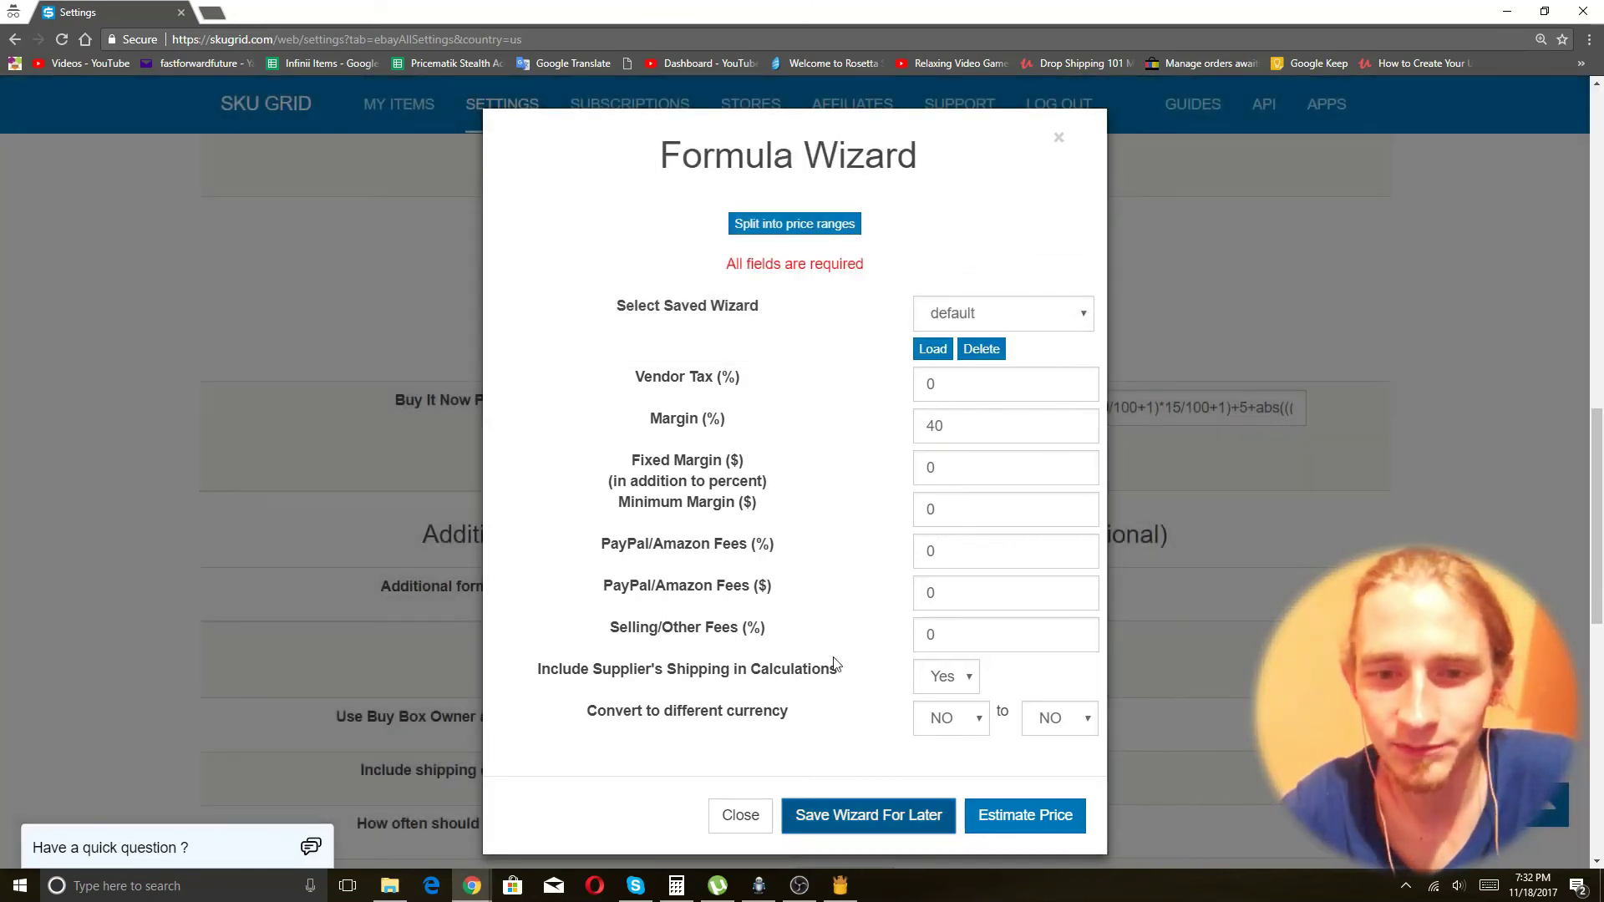
pyautogui.click(742, 822)
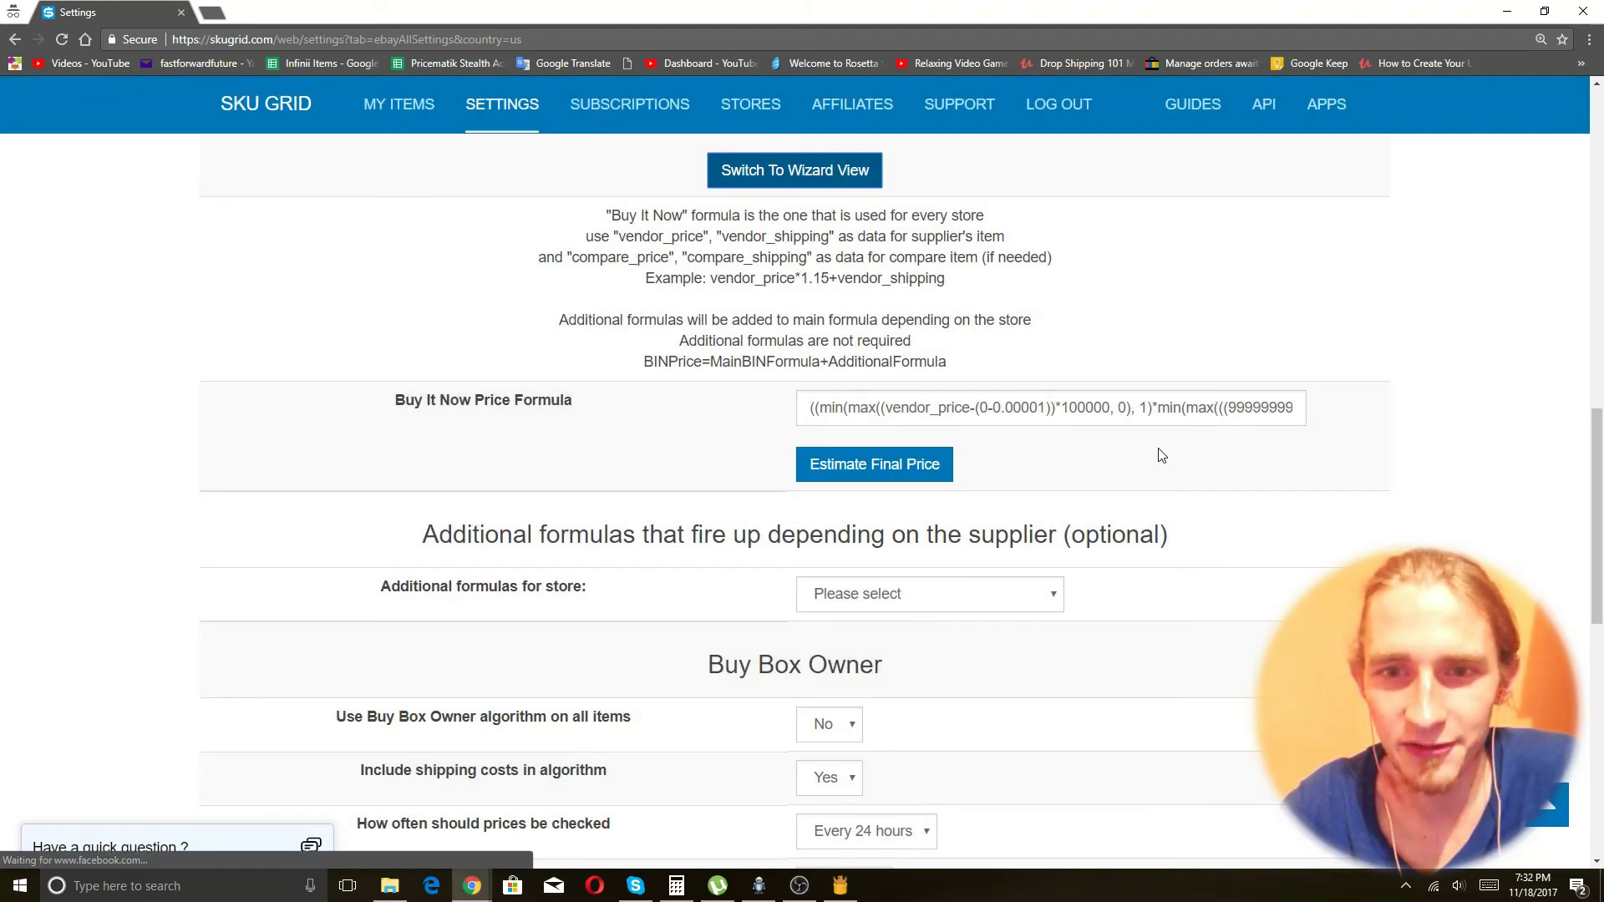
# Estimate the final price of an item priced at 100 with the new 40 percent margin formula
pyautogui.click(858, 466)
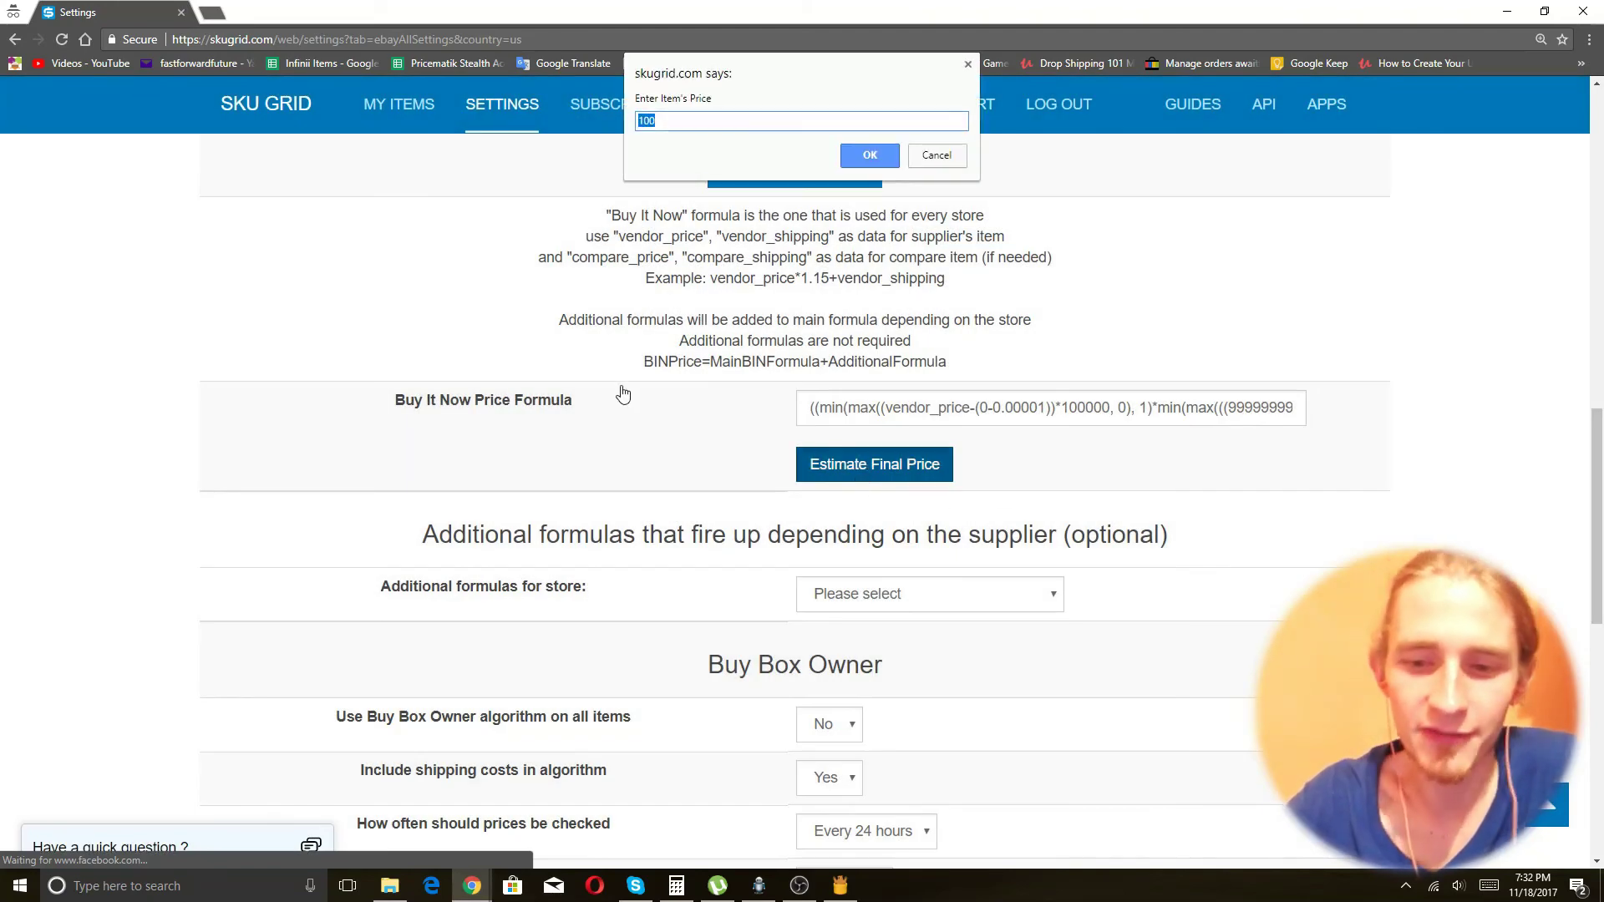
pyautogui.click(869, 155)
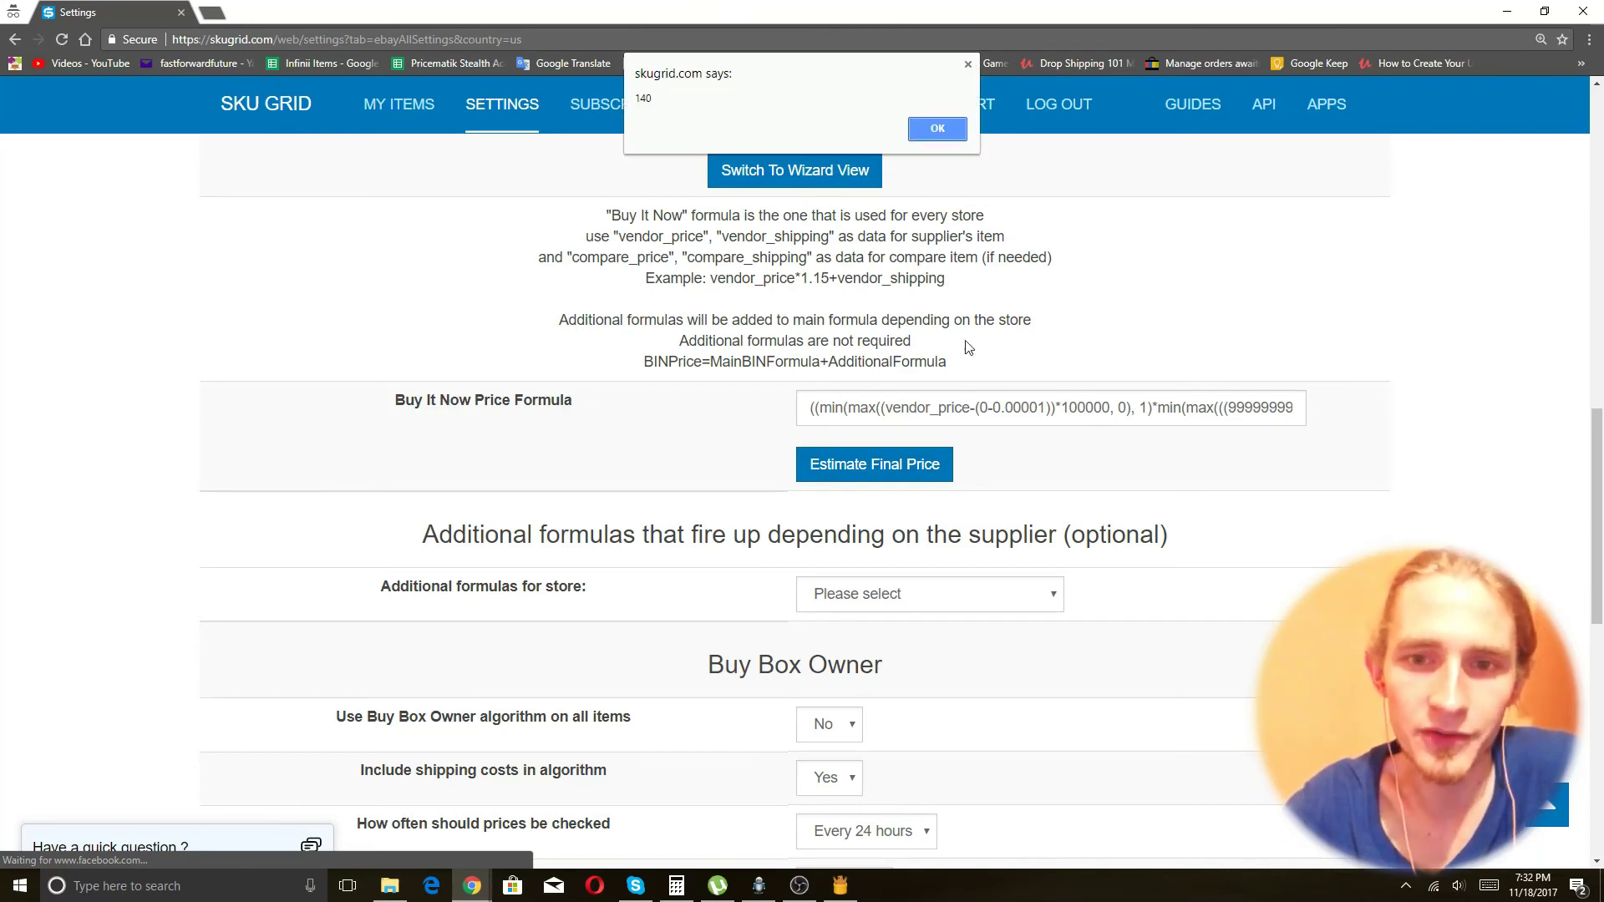
# Estimate the final price of an item priced at 10 with the current Buy It Now formula
pyautogui.click(943, 132)
pyautogui.click(861, 472)
pyautogui.write('1')
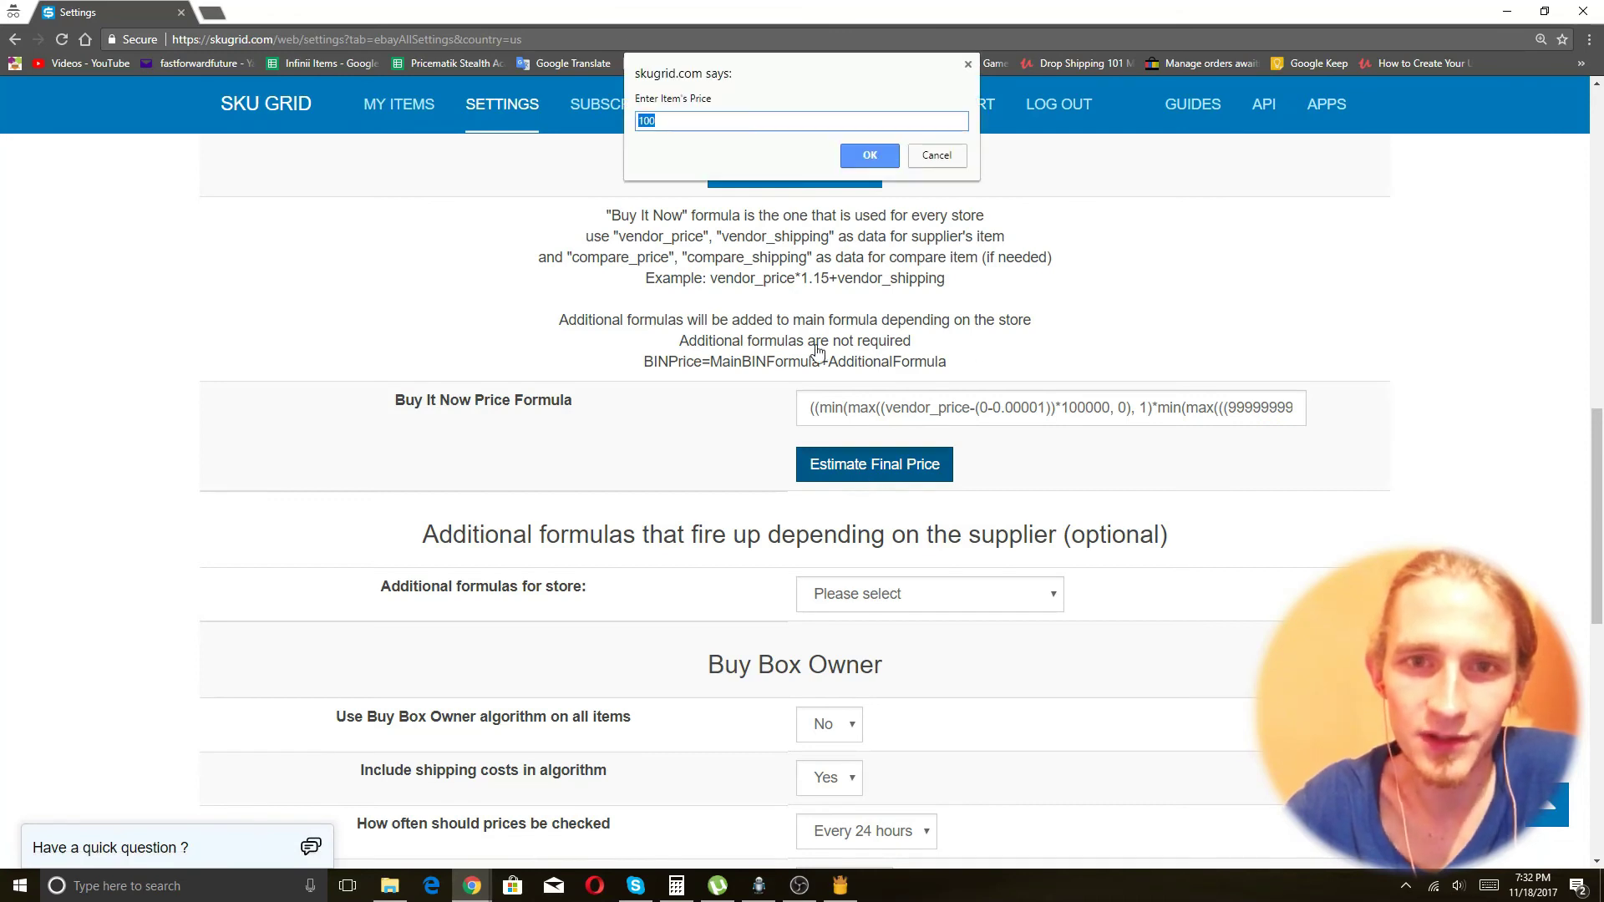
pyautogui.write('0')
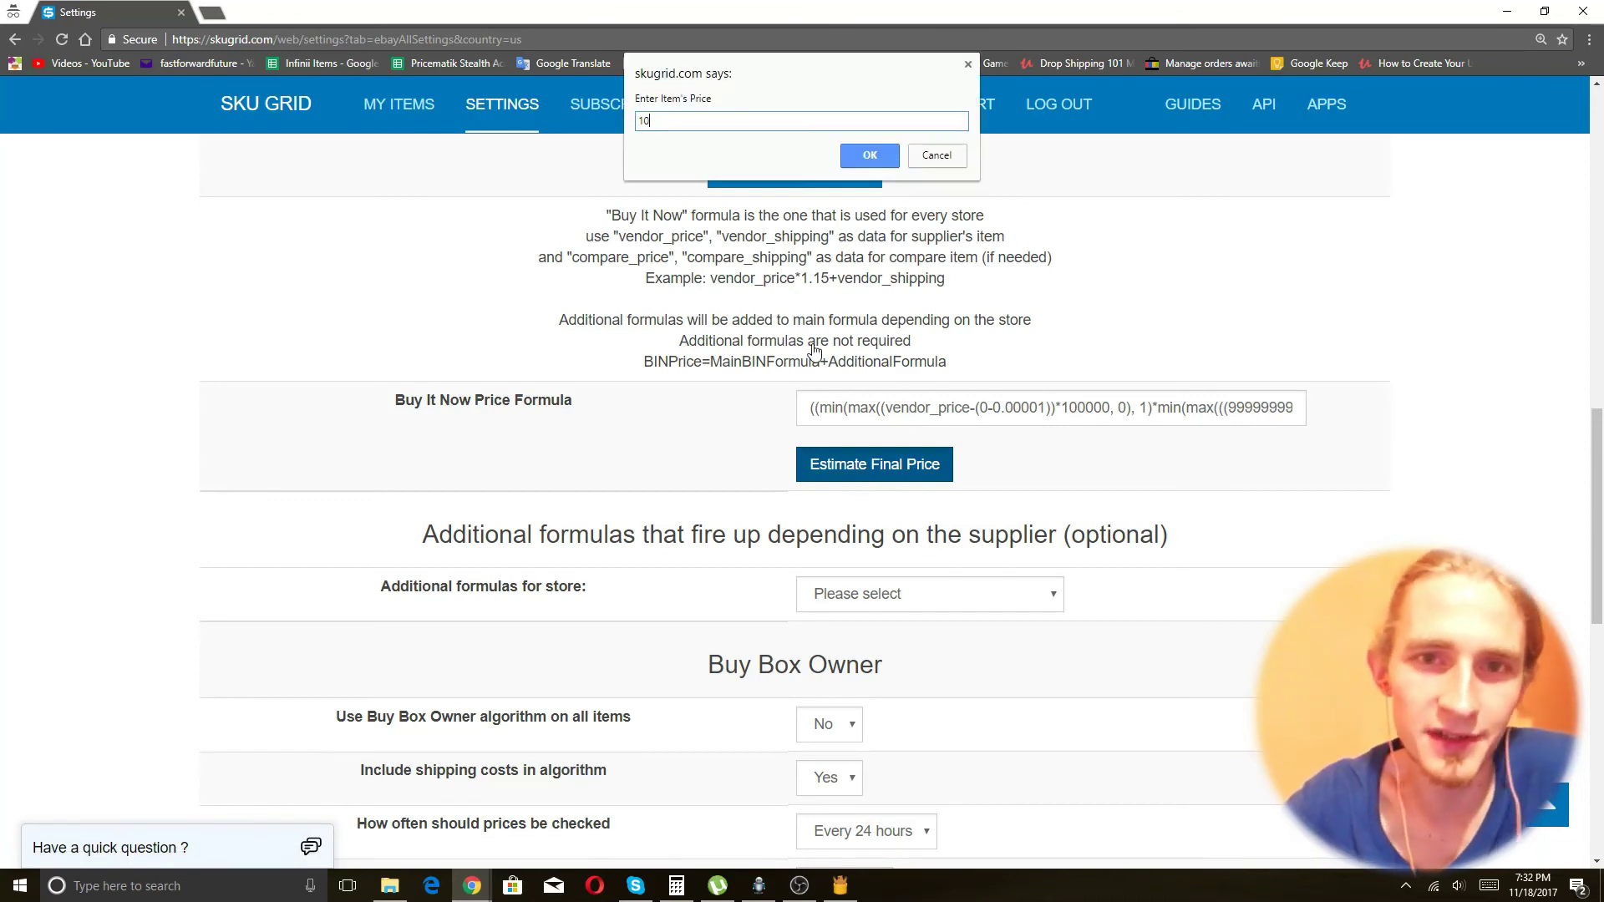
pyautogui.click(892, 159)
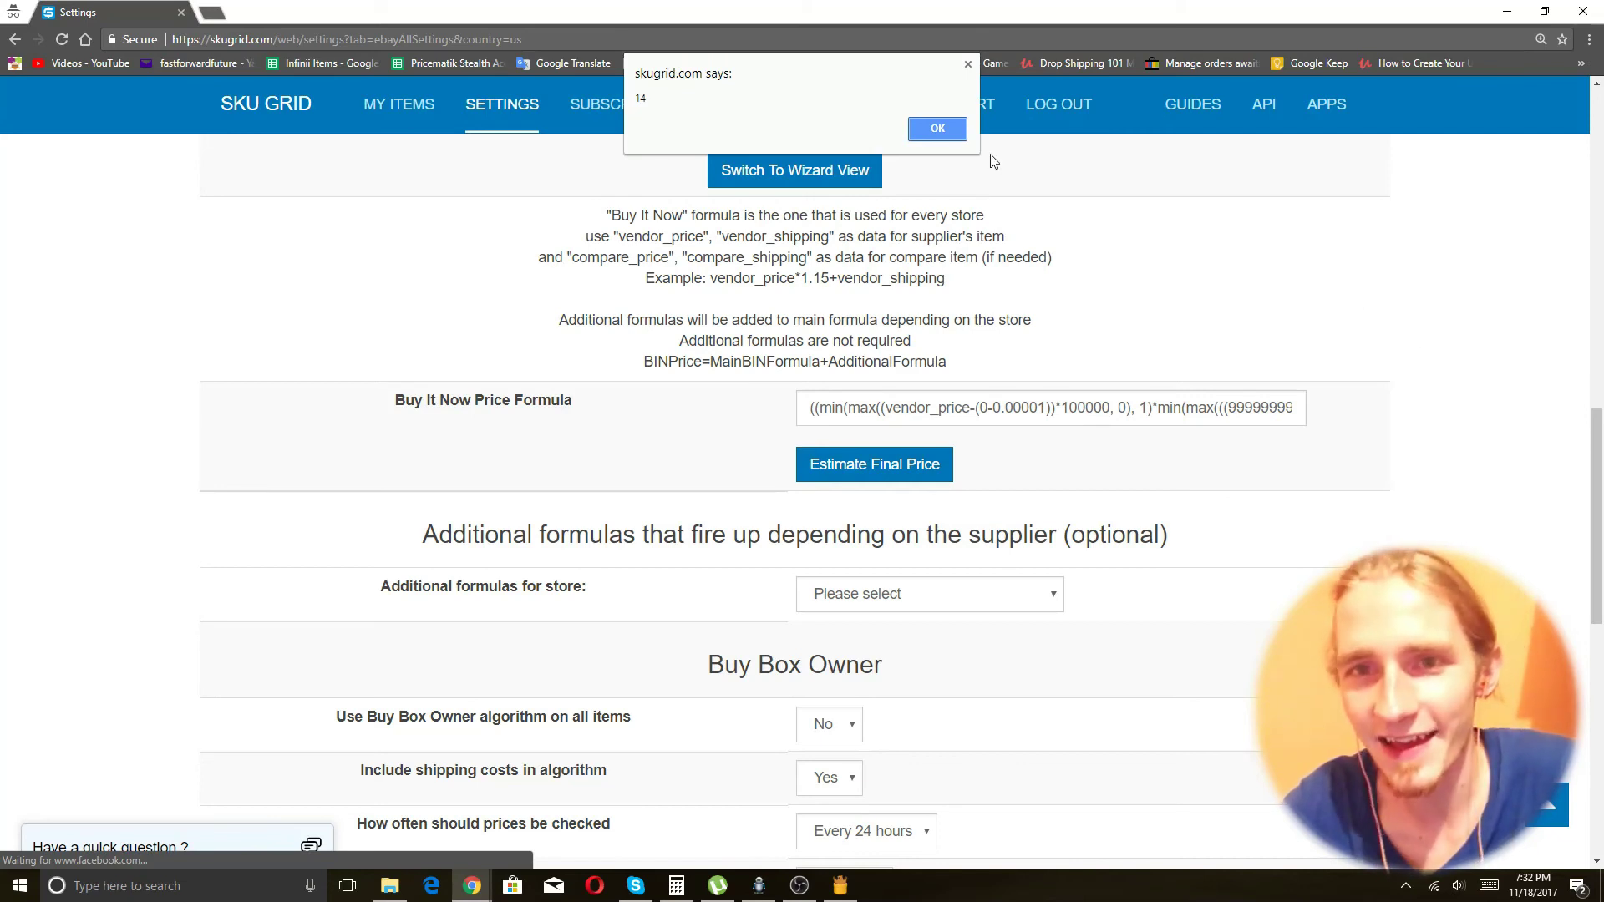
pyautogui.click(951, 135)
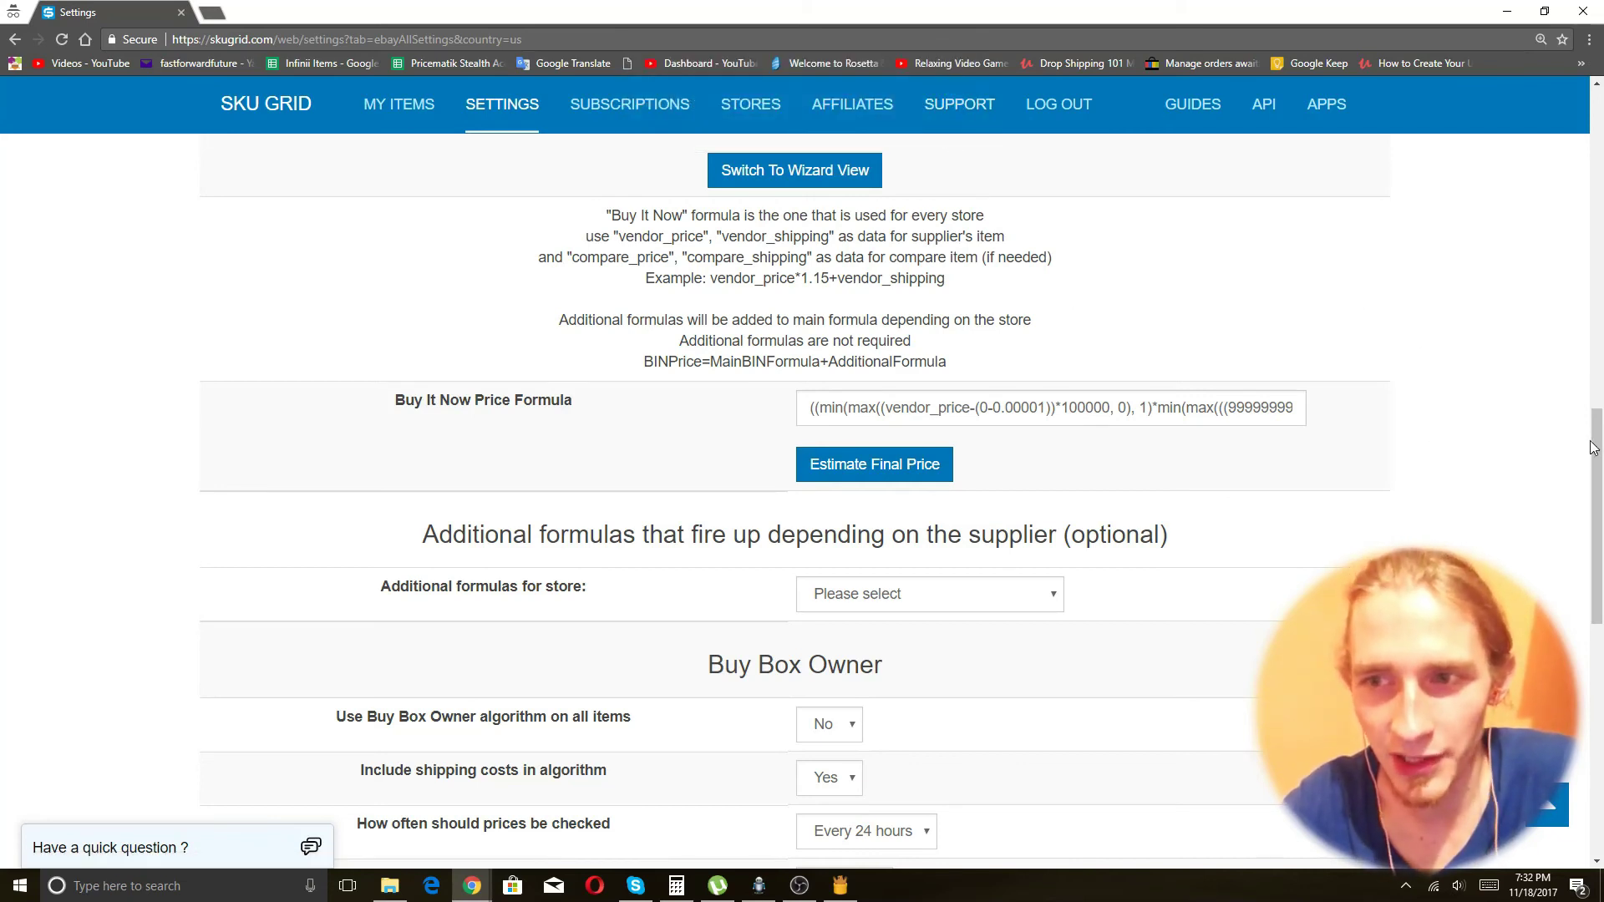
# Save the eBay US settings and go to the My Items page
pyautogui.moveTo(1597, 447); pyautogui.dragTo(1599, 529)
pyautogui.click(809, 749)
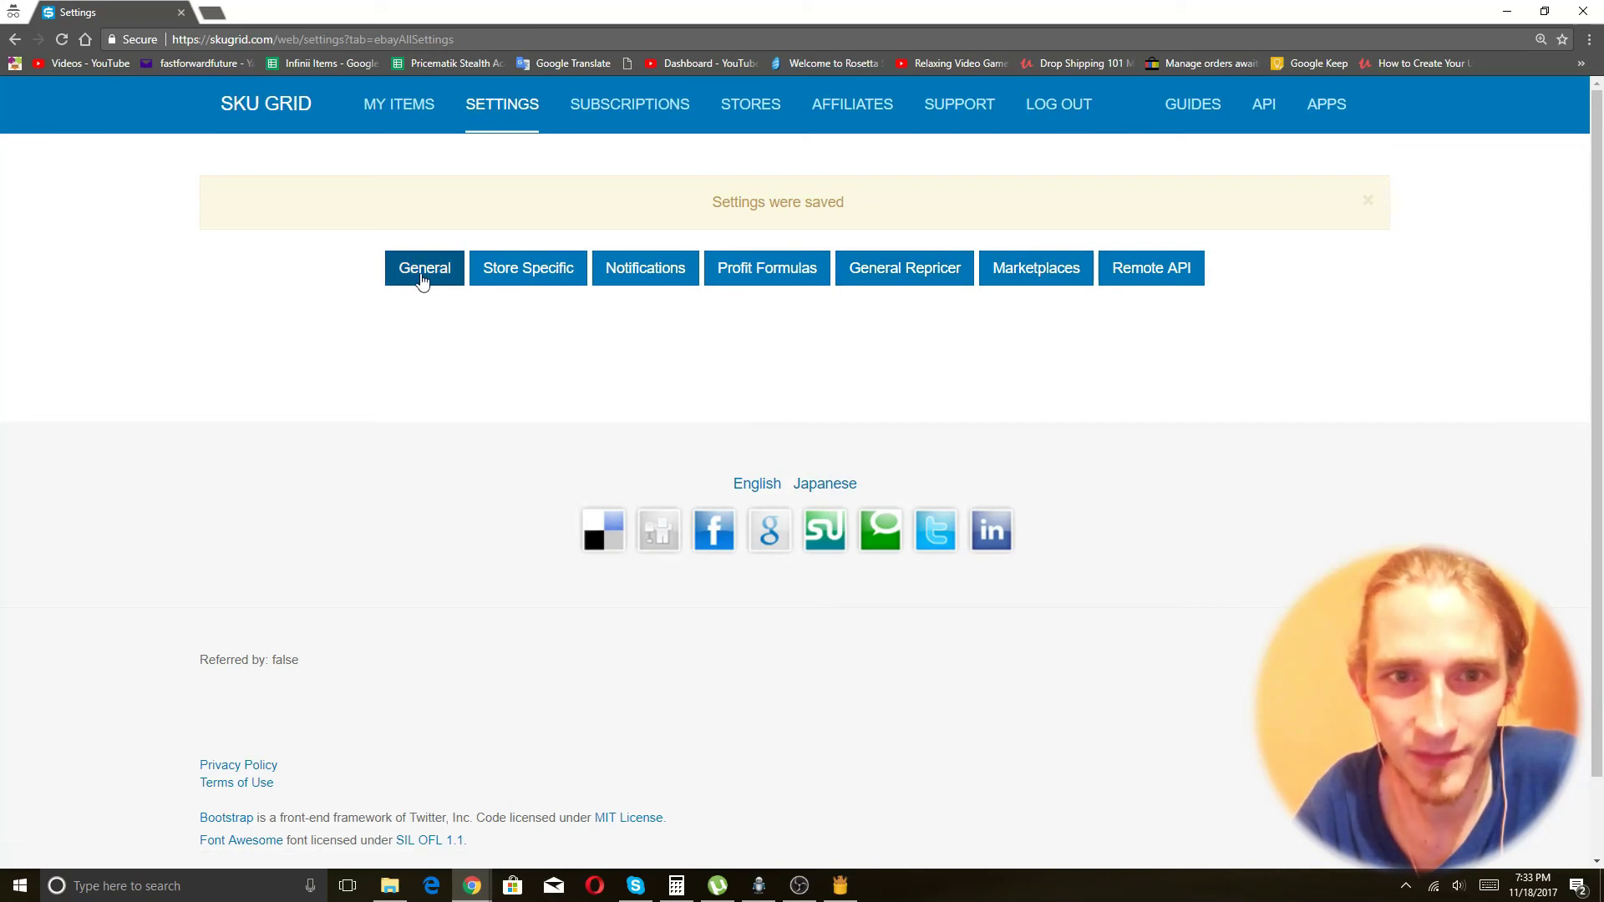
pyautogui.click(409, 109)
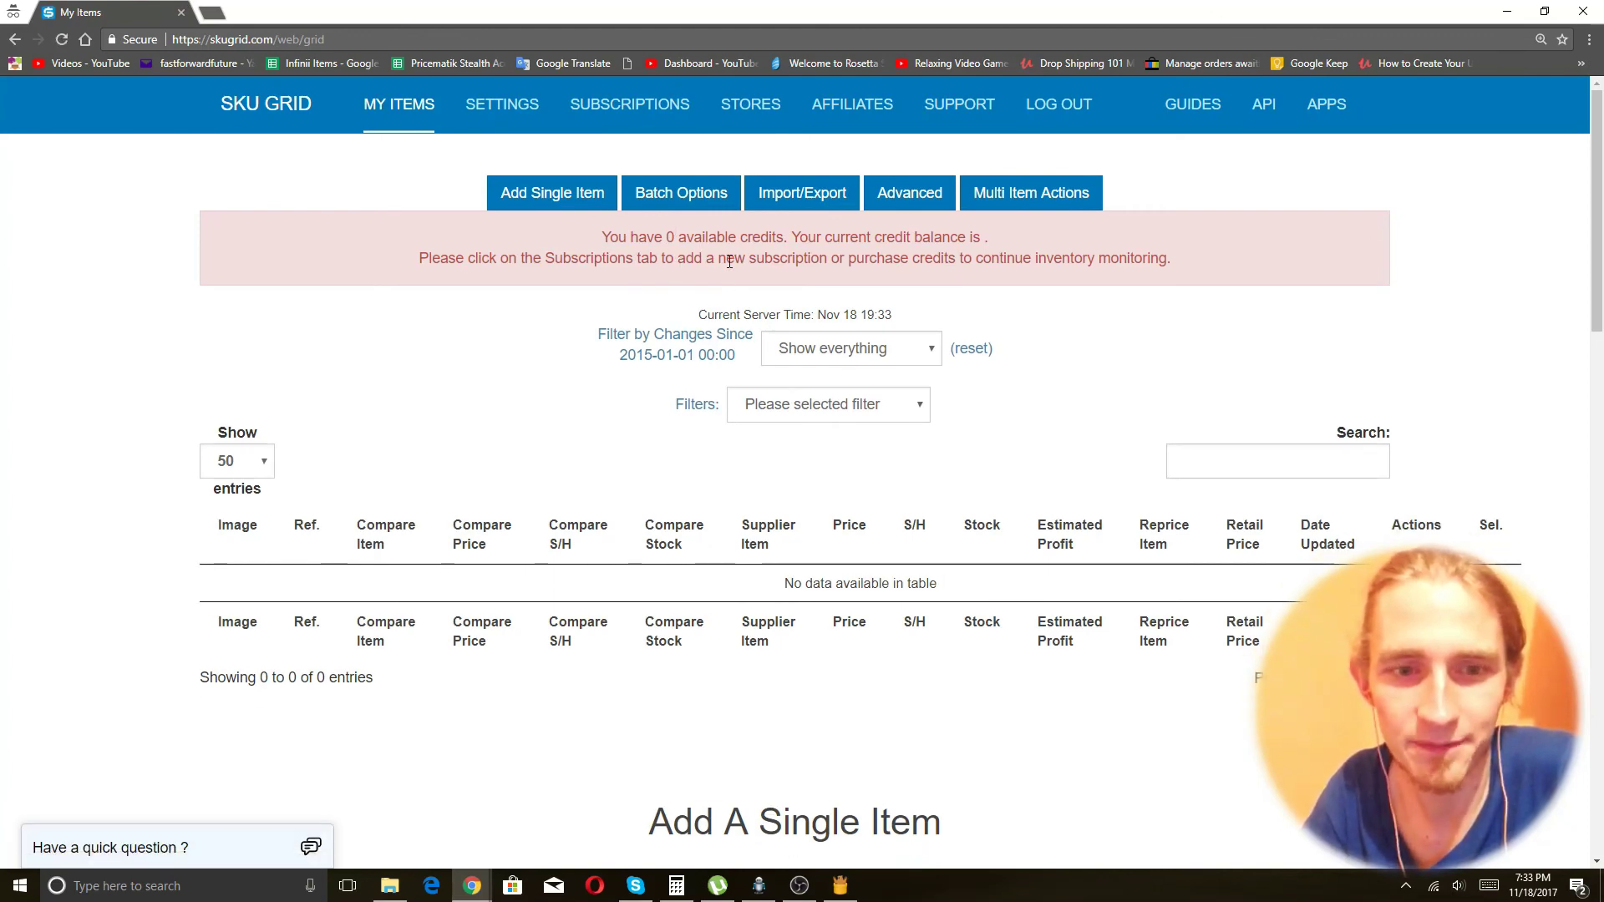
# Import all items from the eBay (US) marketplace and confirm the import
pyautogui.scroll(-7, 729, 261)
pyautogui.scroll(-5, 729, 262)
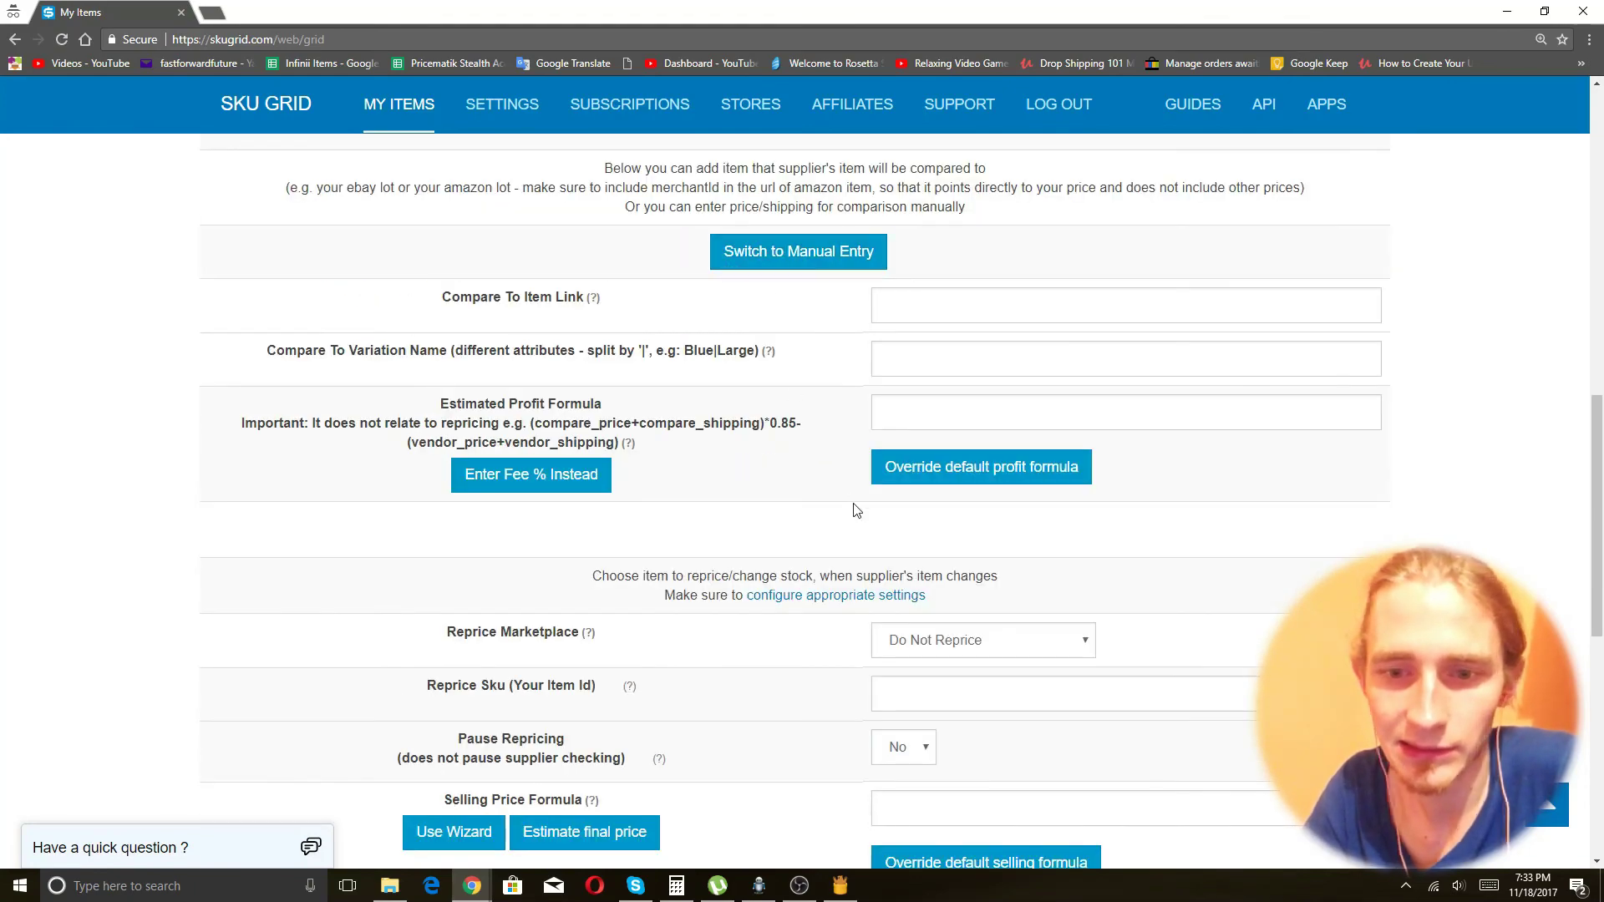
pyautogui.scroll(-6, 854, 510)
pyautogui.scroll(17, 853, 509)
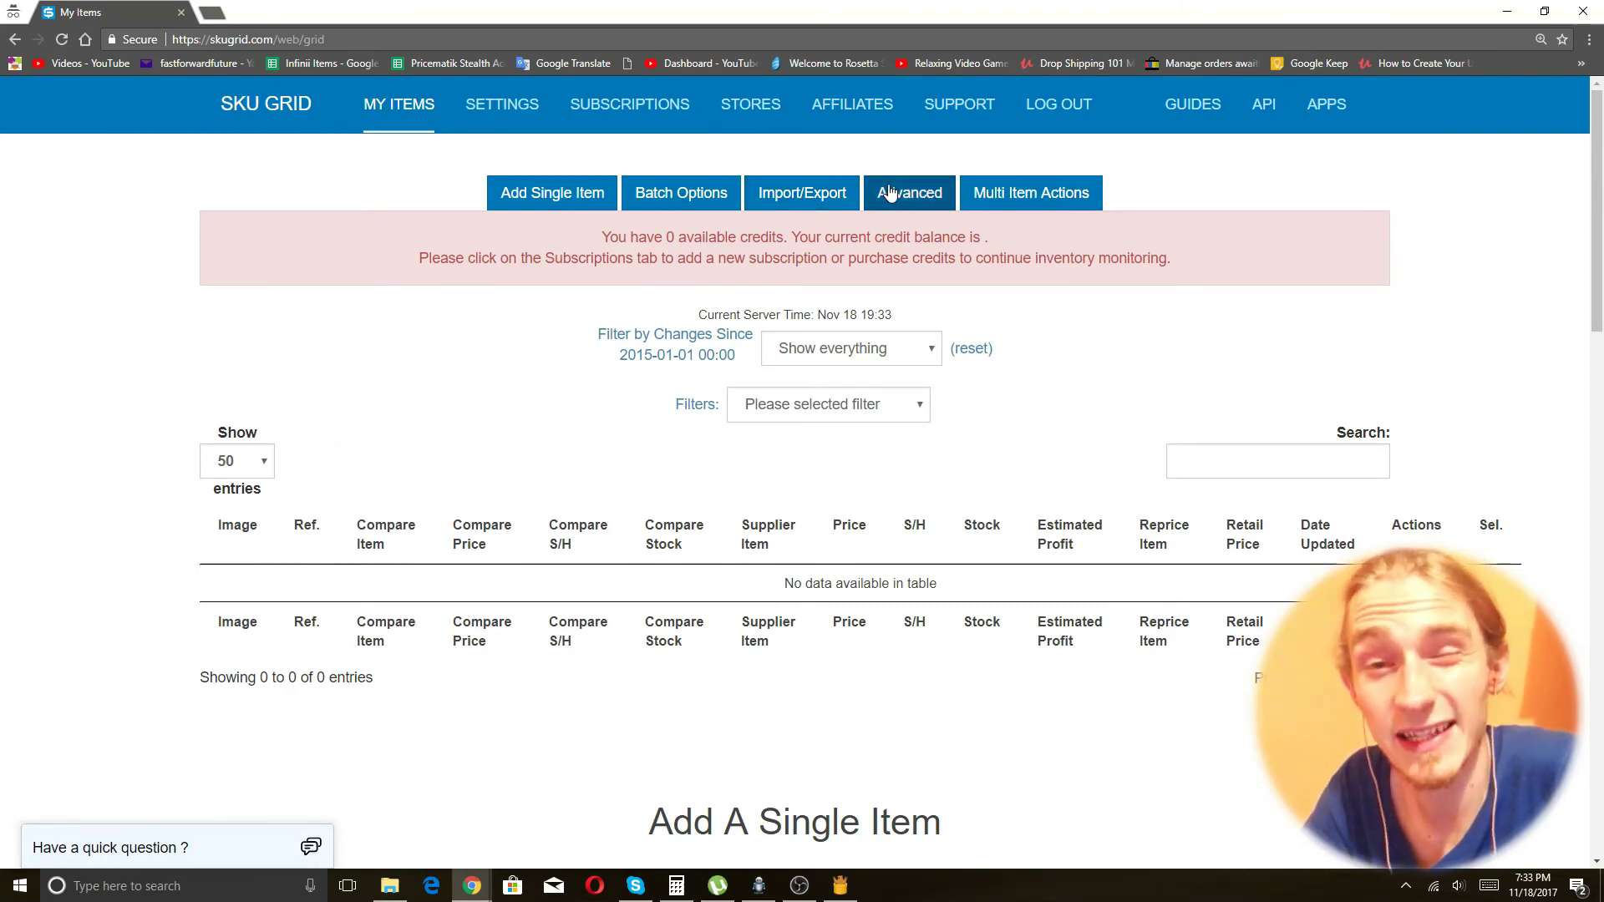
pyautogui.click(809, 196)
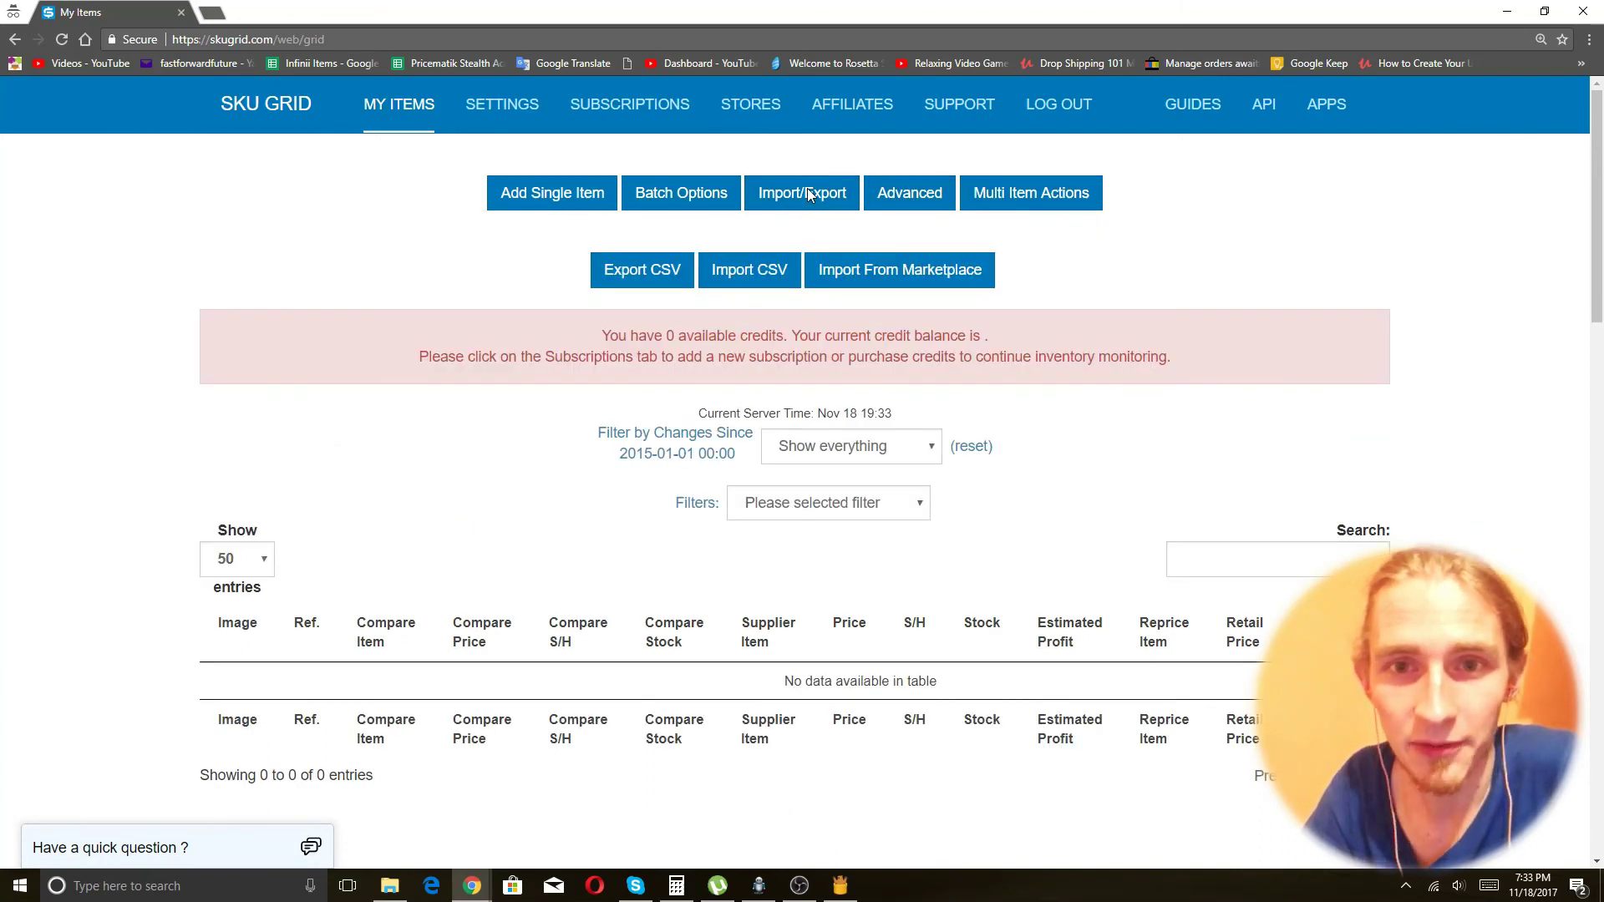
pyautogui.click(869, 281)
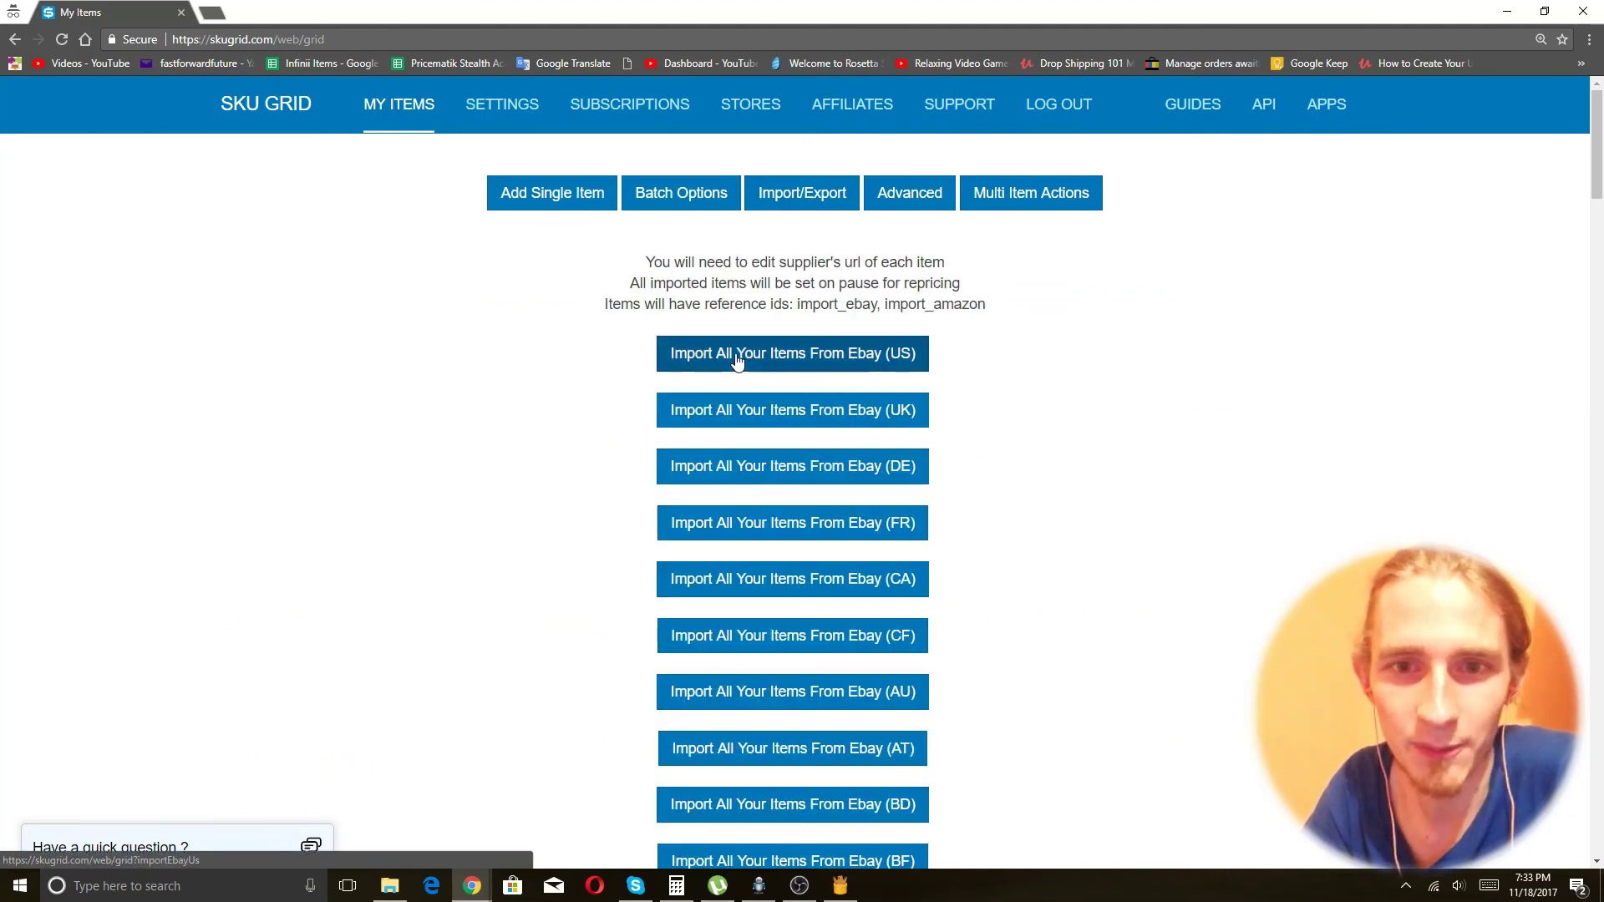
pyautogui.click(837, 359)
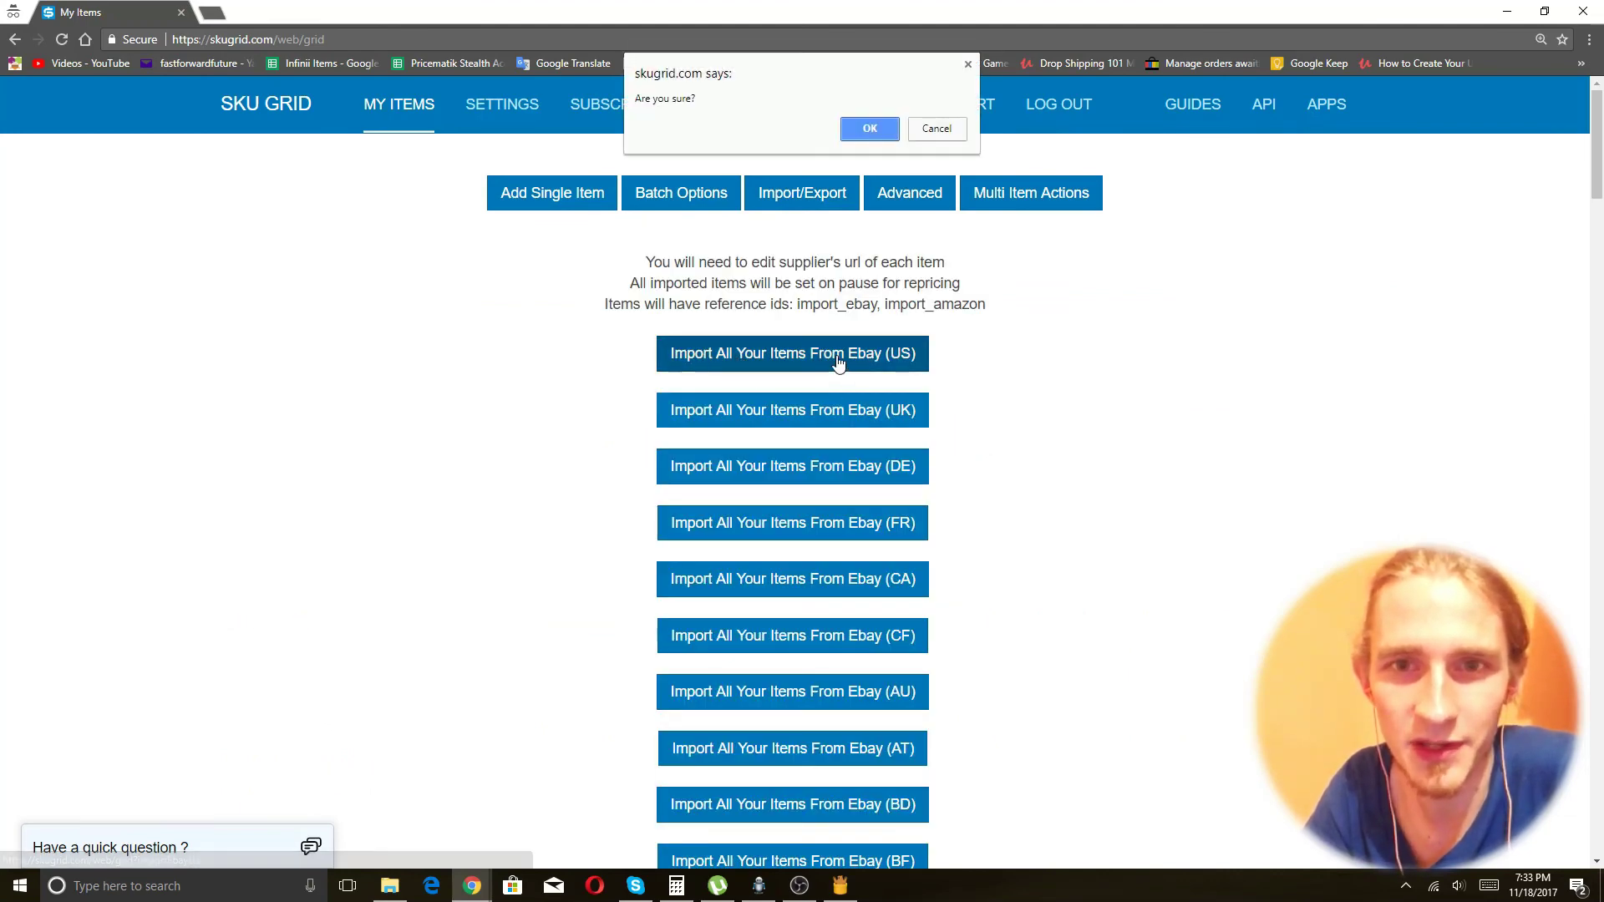
pyautogui.click(872, 125)
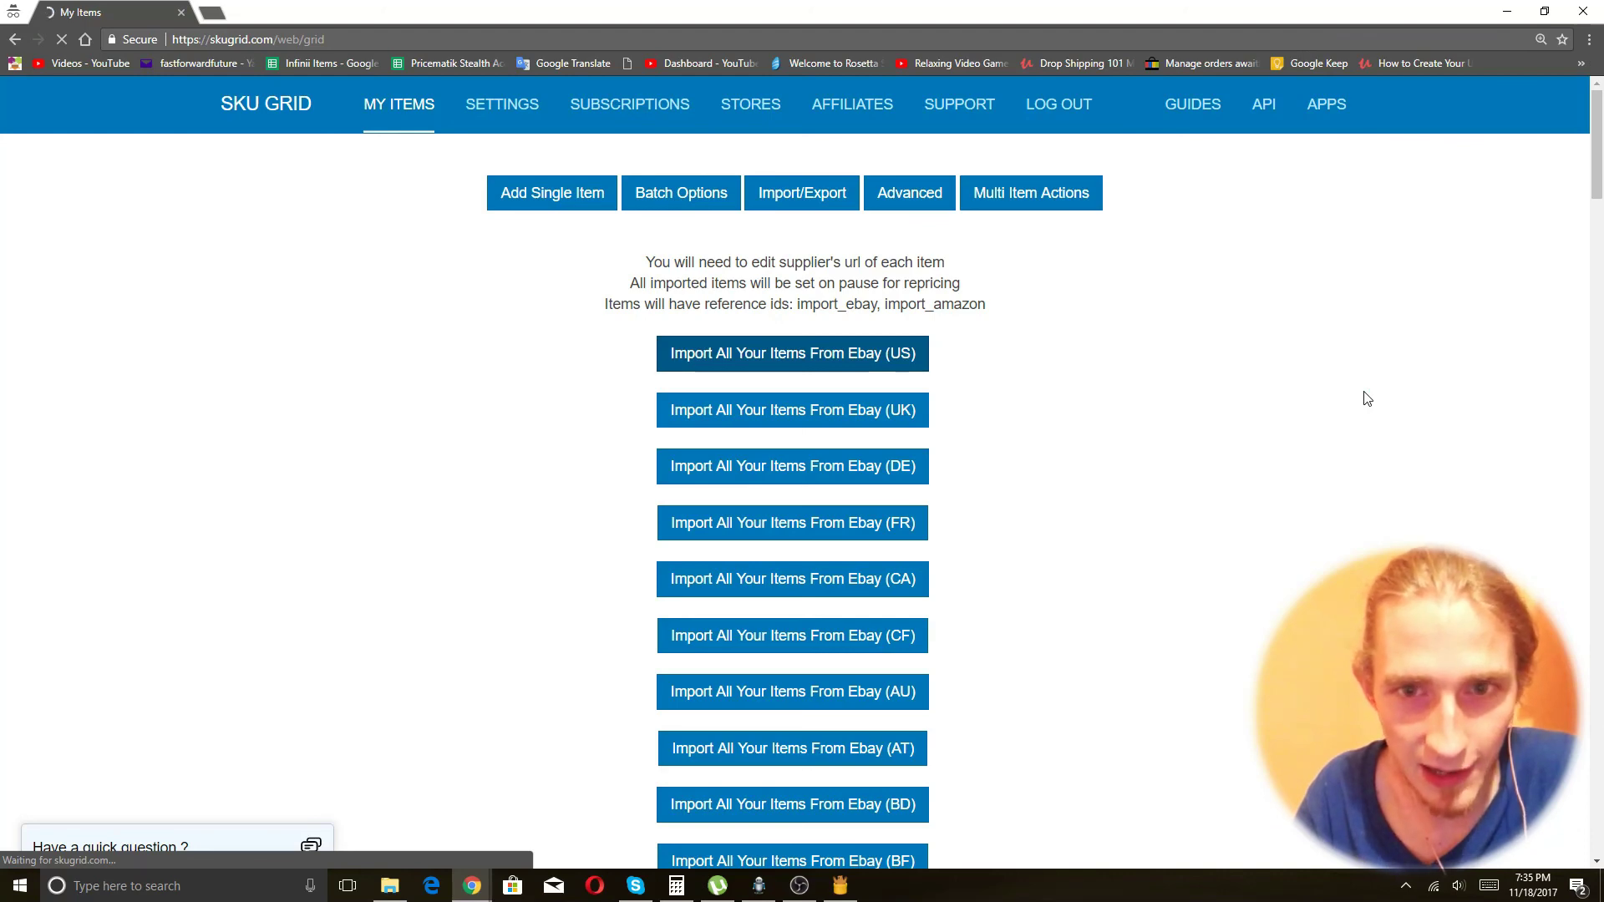
pyautogui.click(800, 886)
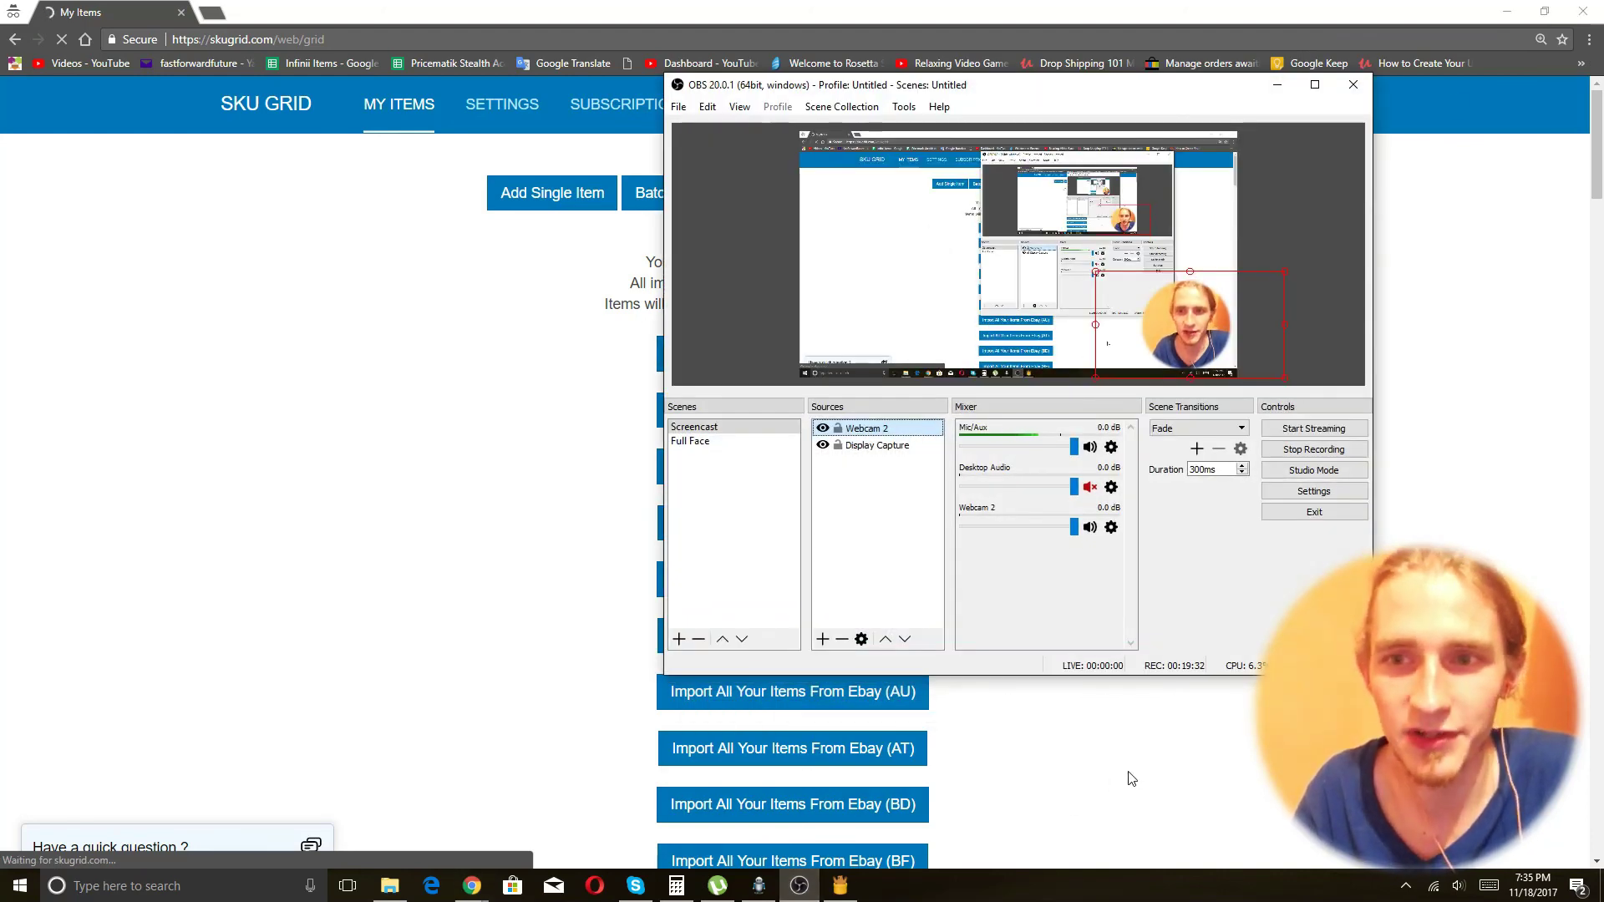
pyautogui.click(799, 885)
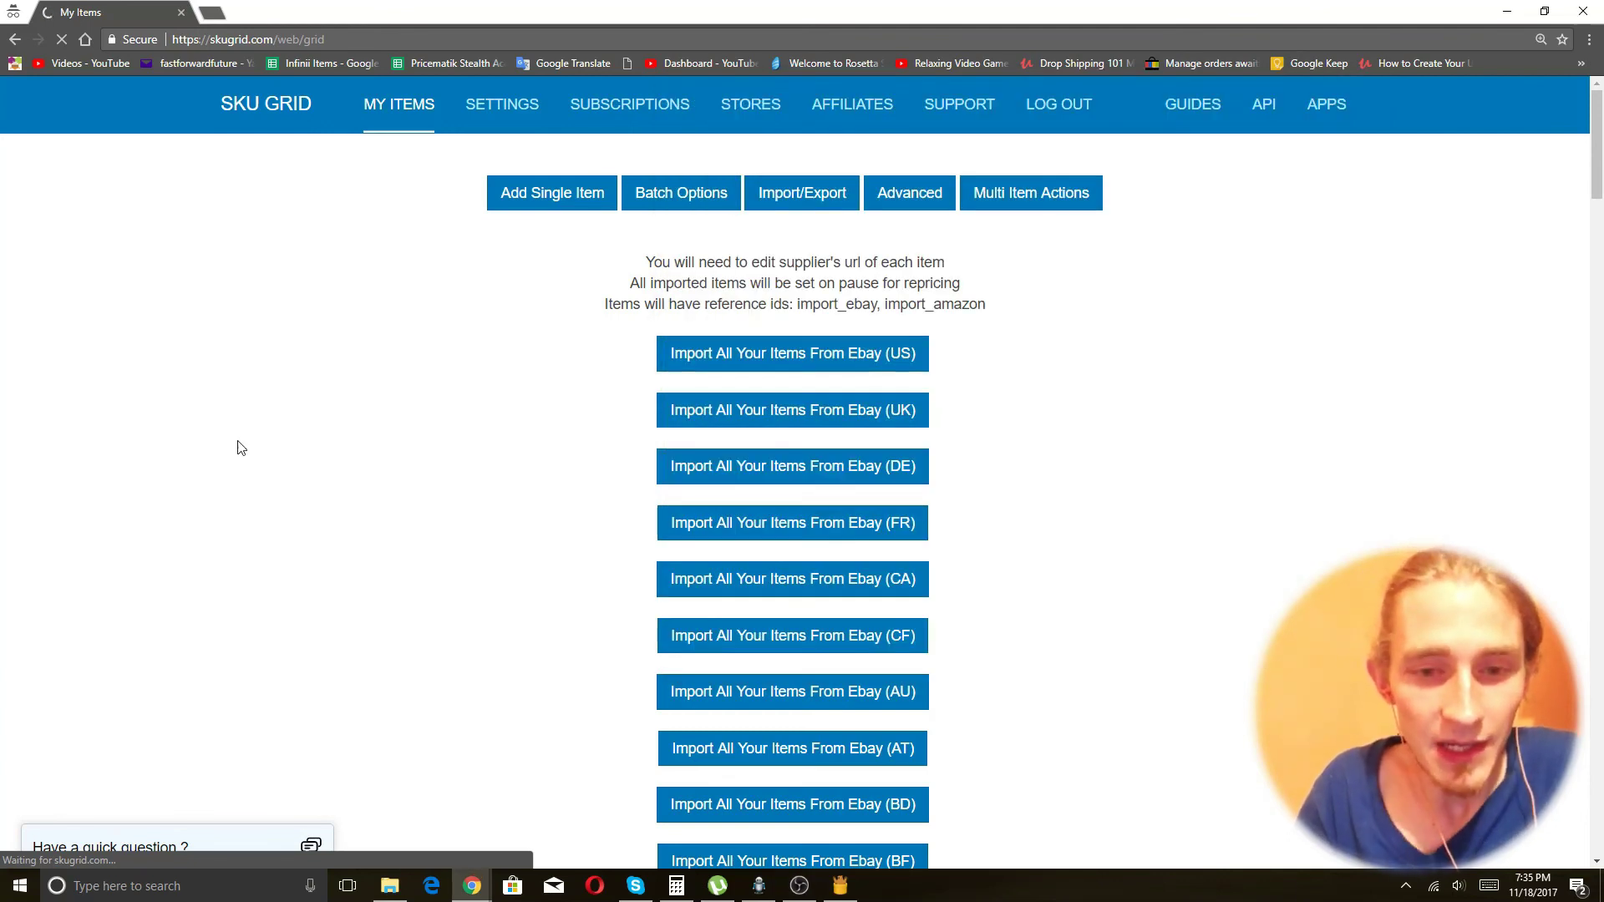